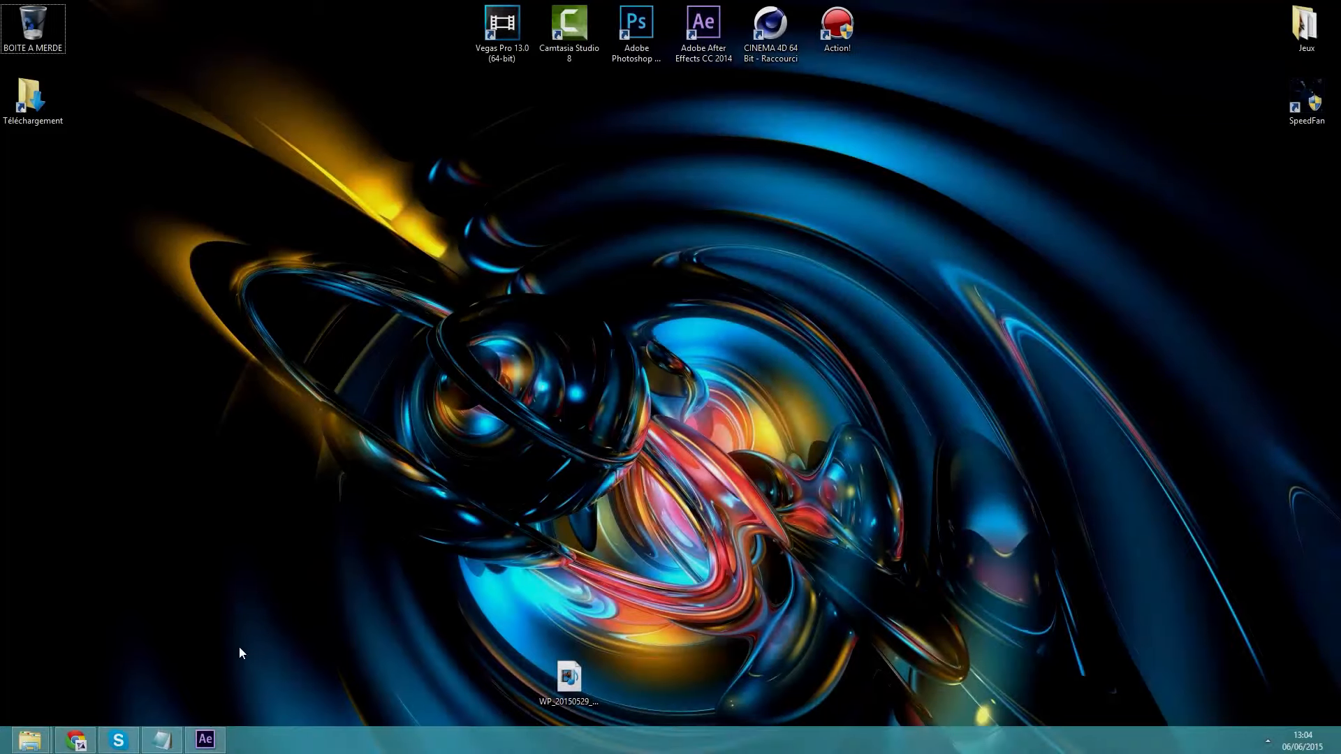
Switch to After Effects and create a new composition with the dark grey background colour 2C2C2C
left_click(205, 740)
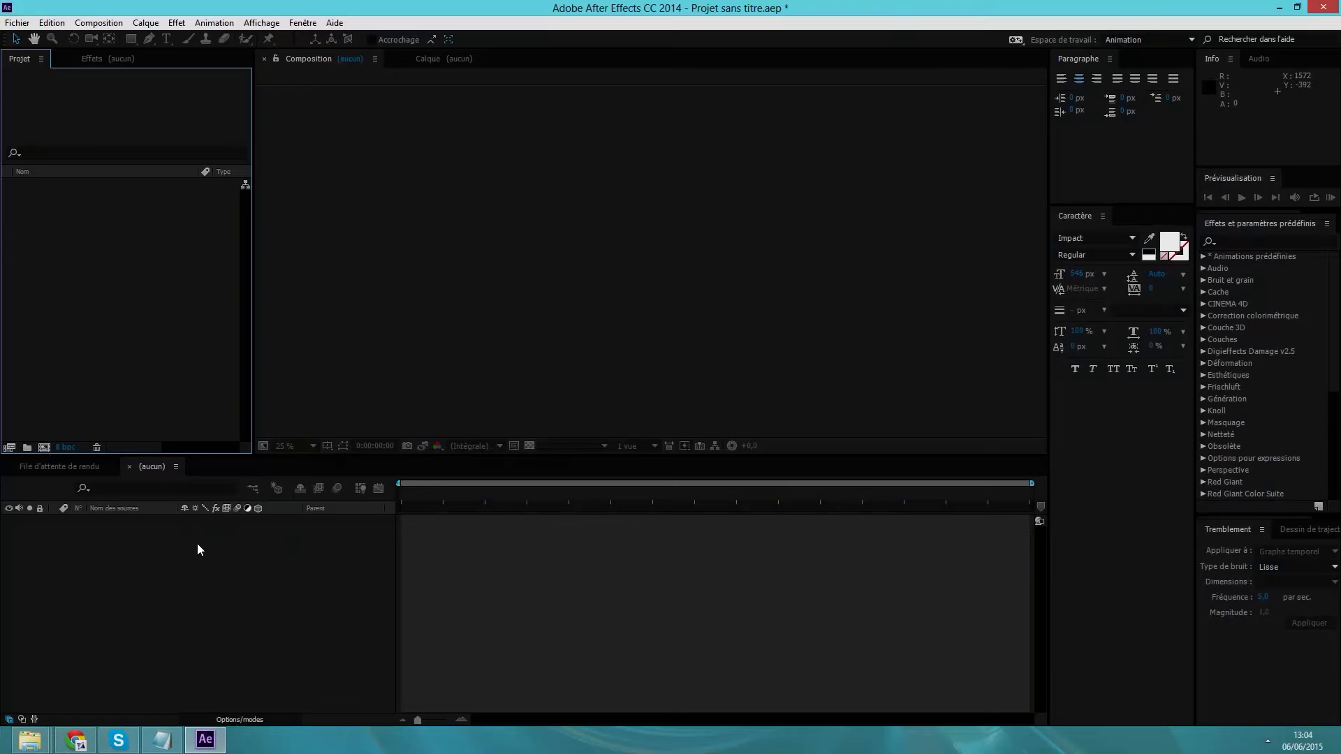
right_click(142, 237)
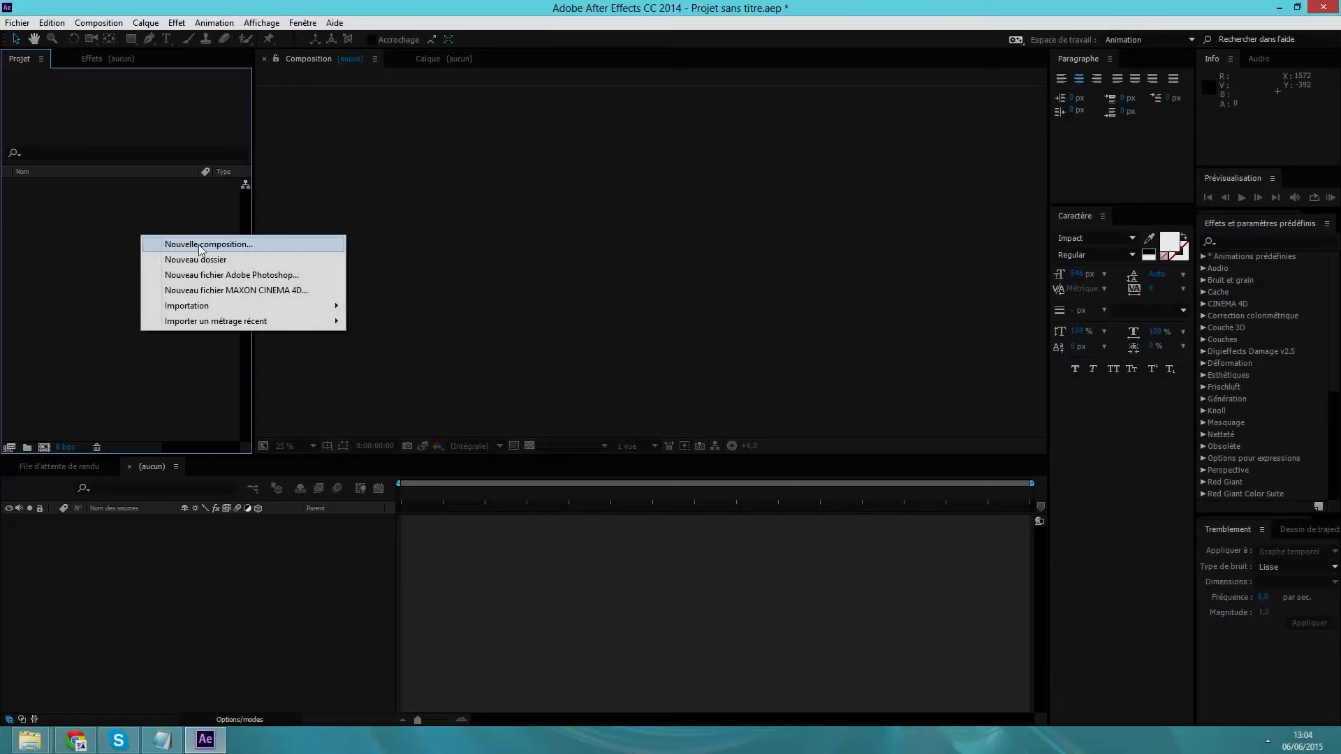
left_click(200, 246)
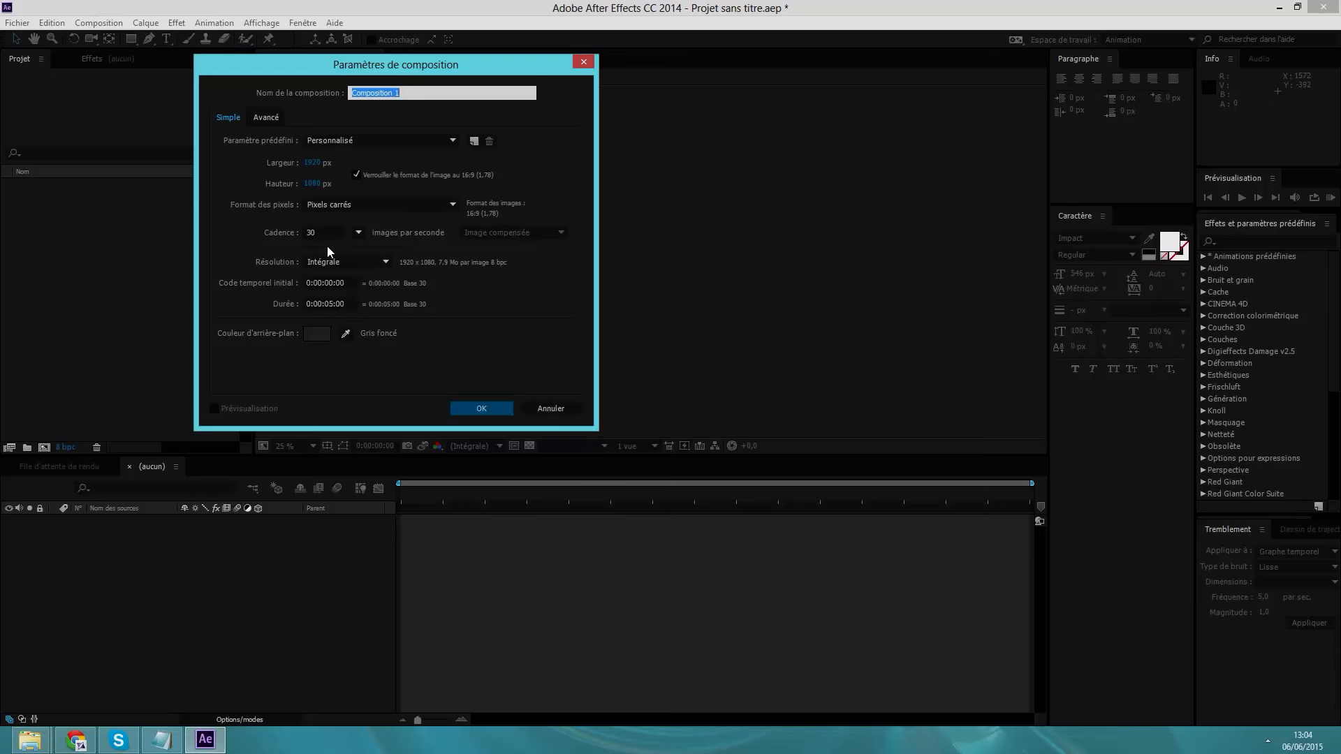
left_click(315, 334)
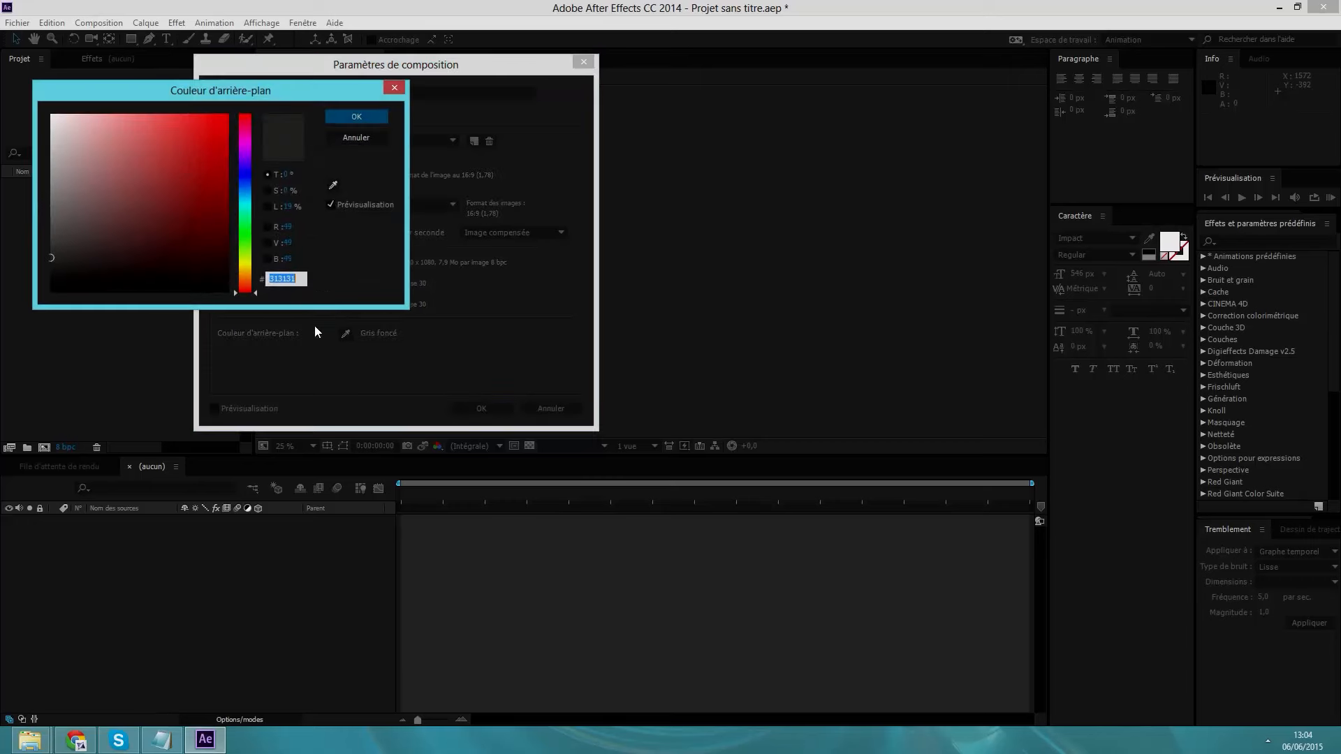
left_click_drag(47, 262, 50, 261)
left_click(379, 117)
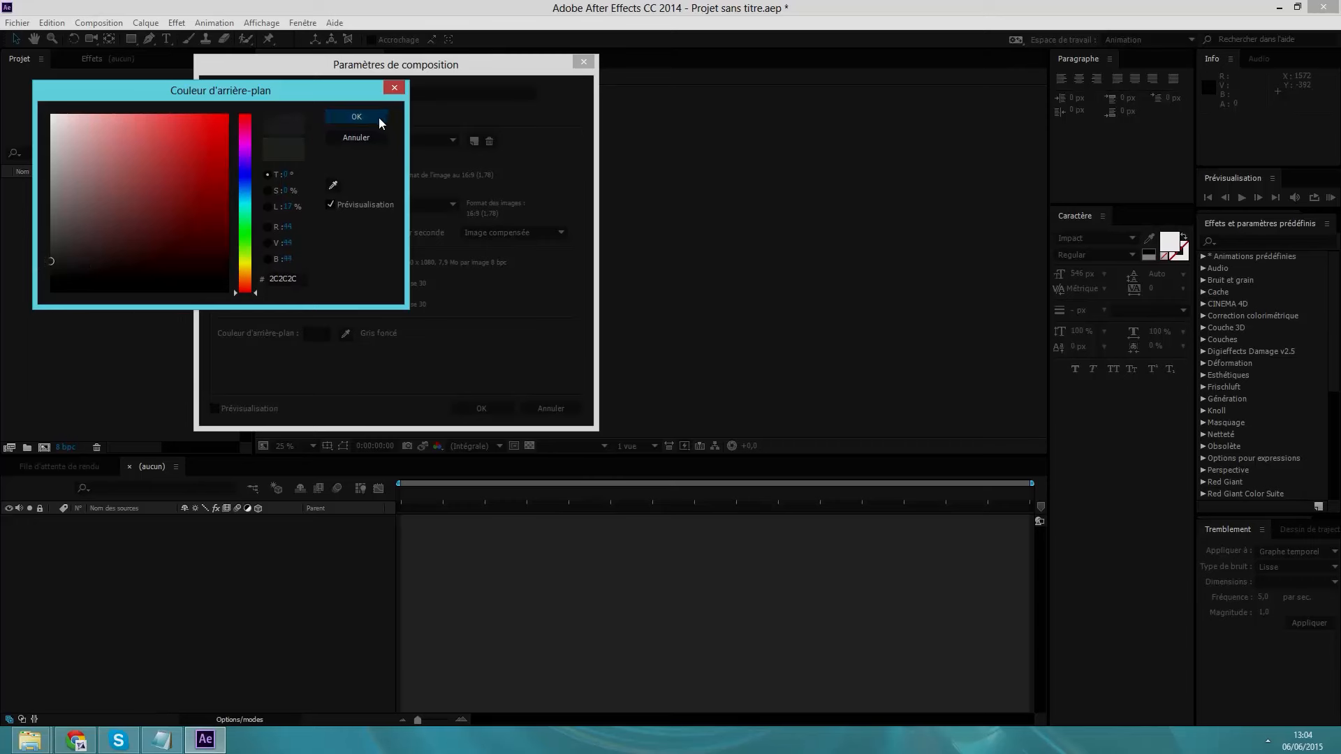
left_click(476, 410)
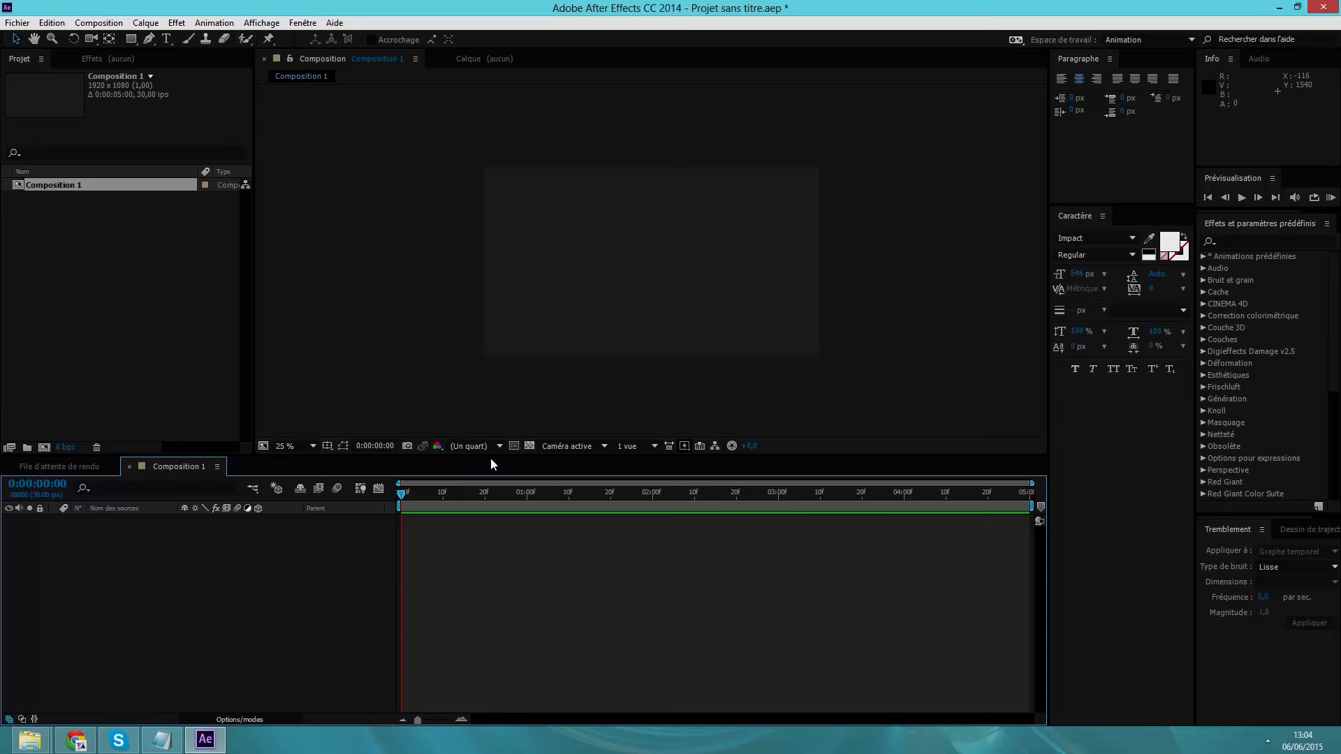
Add a text layer to the composition reading TEXTE in capitals
right_click(241, 533)
mouse_move(287, 541)
left_click(515, 564)
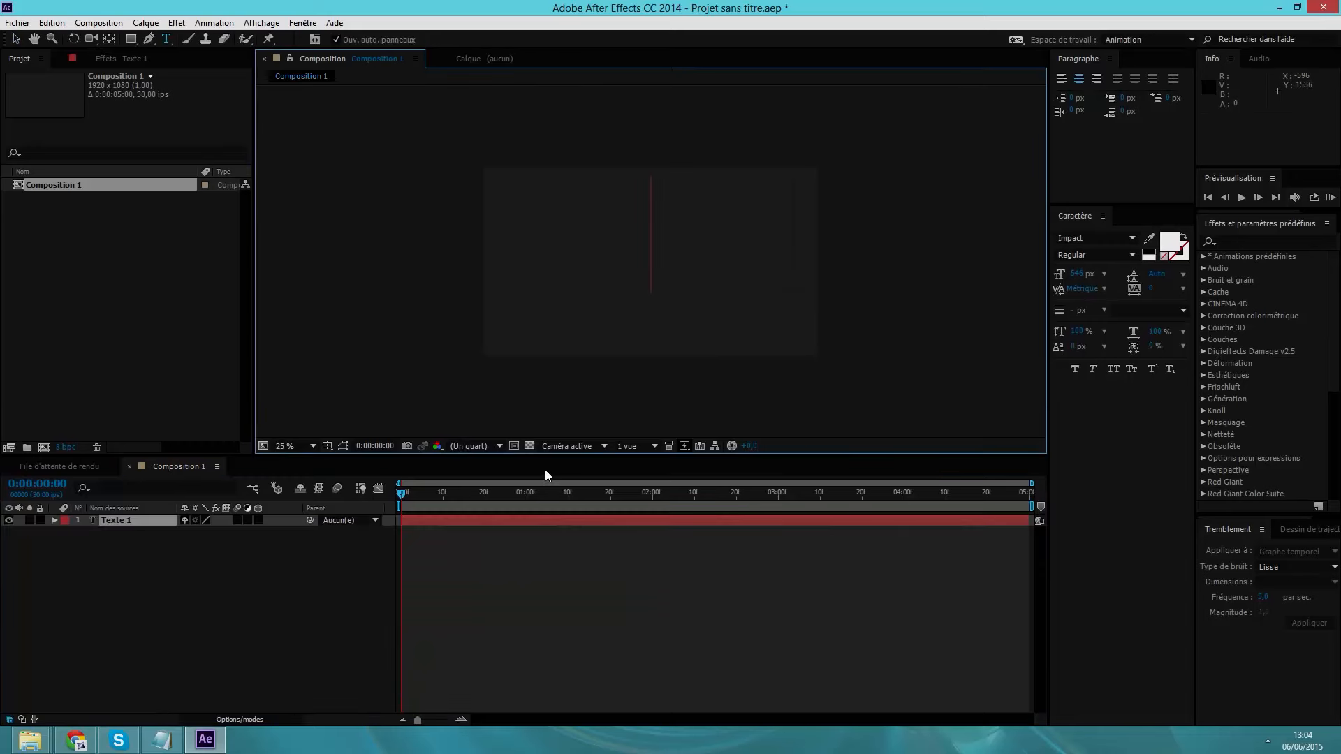
type("text")
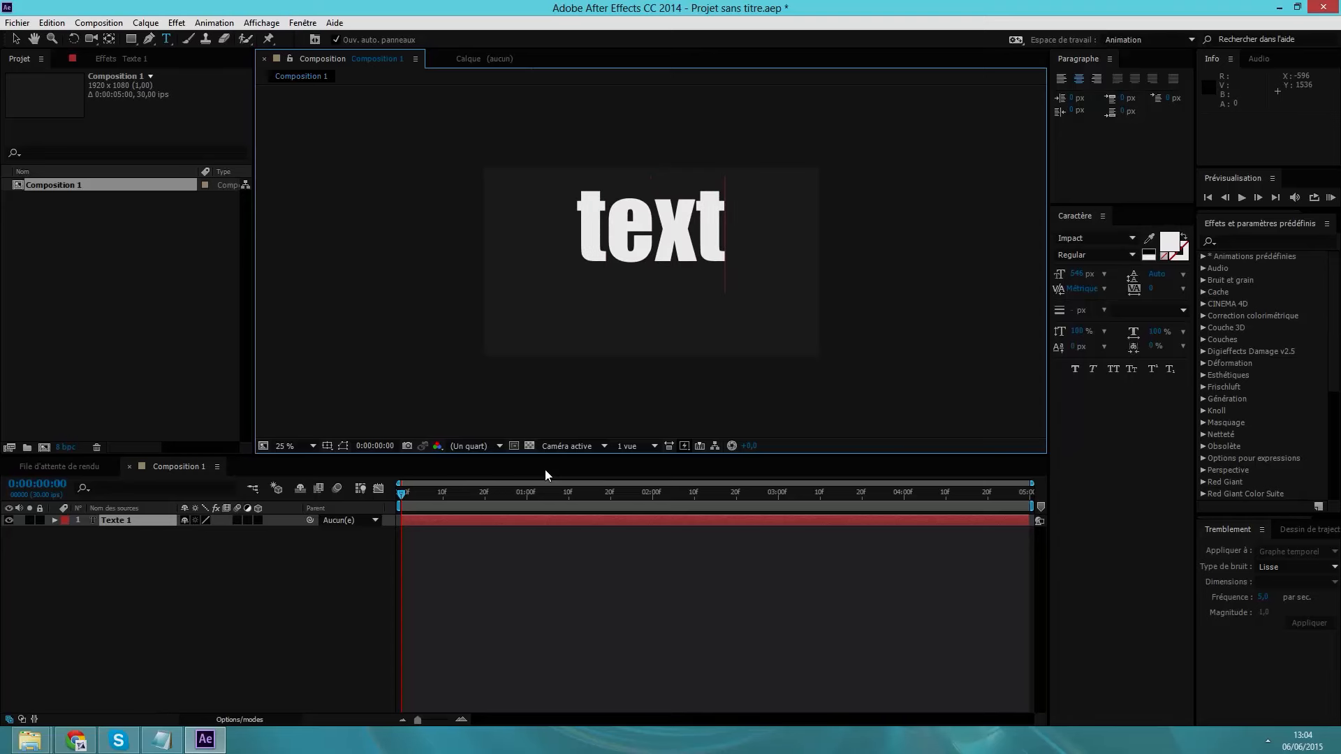
key("BackSpace")
key("BackSpace")
key("BackSpace")
key("BackSpace")
type("TEXTE")
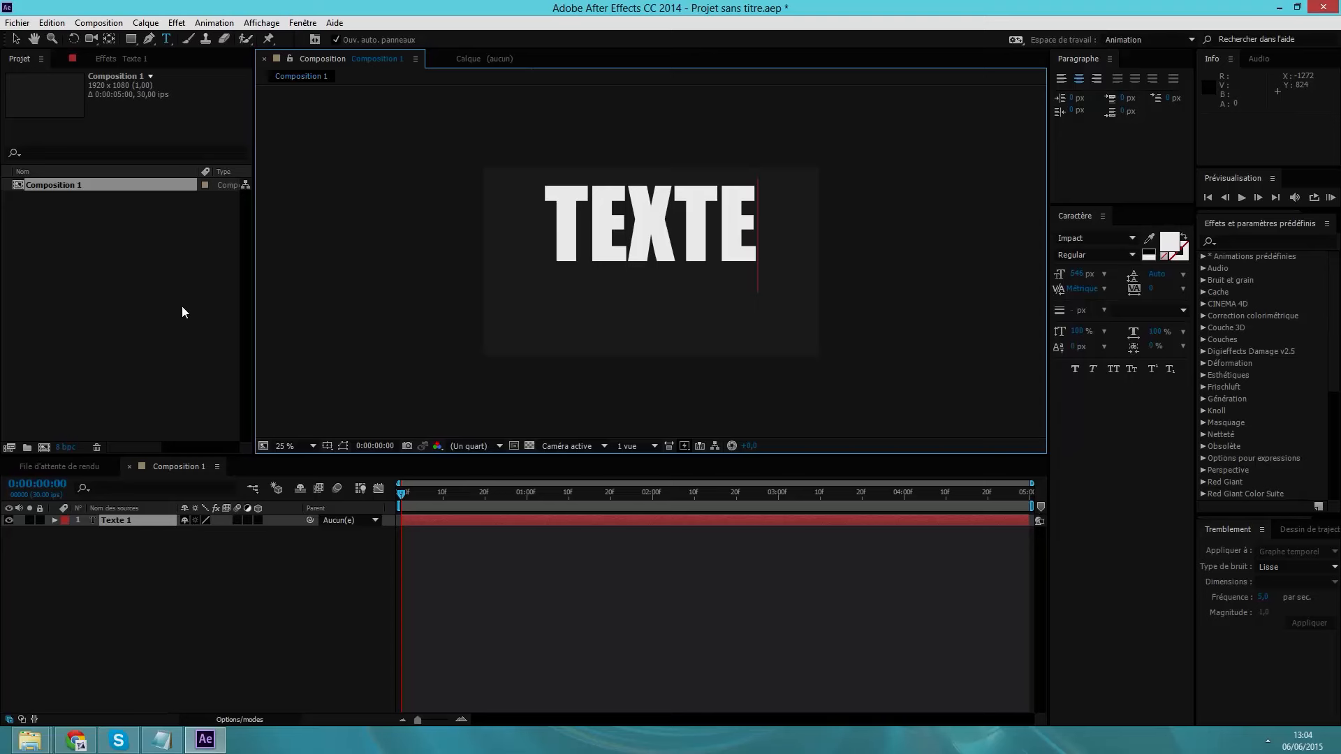
Show the title/action-safe guides in the composition view and select the TEXTE layer for positioning
left_click(326, 445)
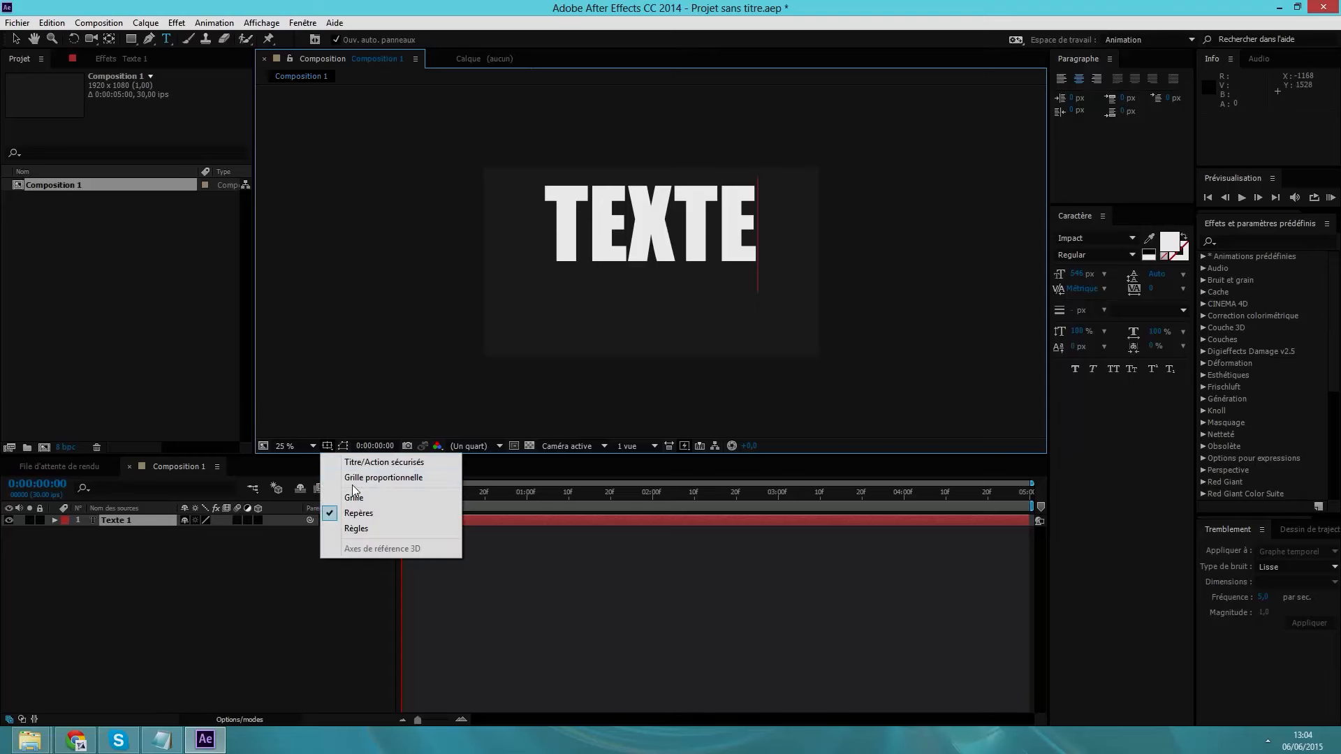
left_click(360, 462)
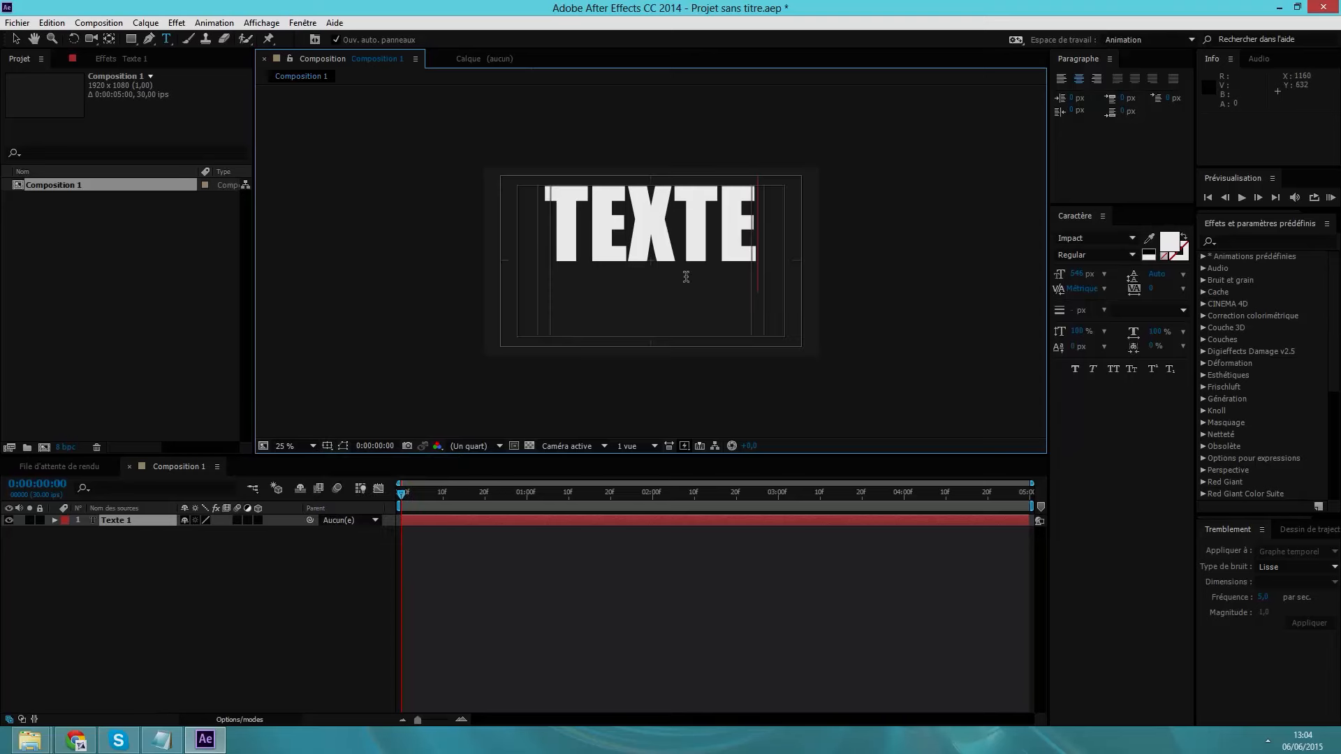
left_click(124, 520)
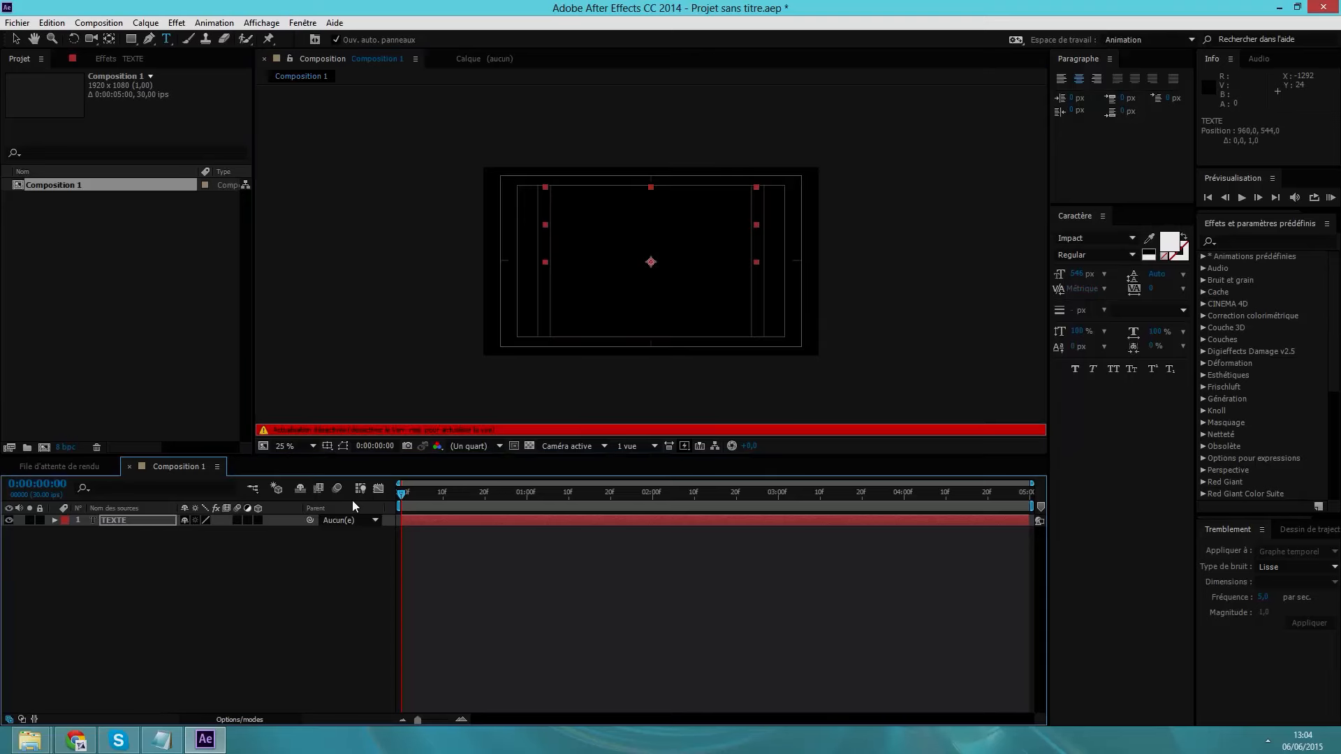
key("Caps_Lock")
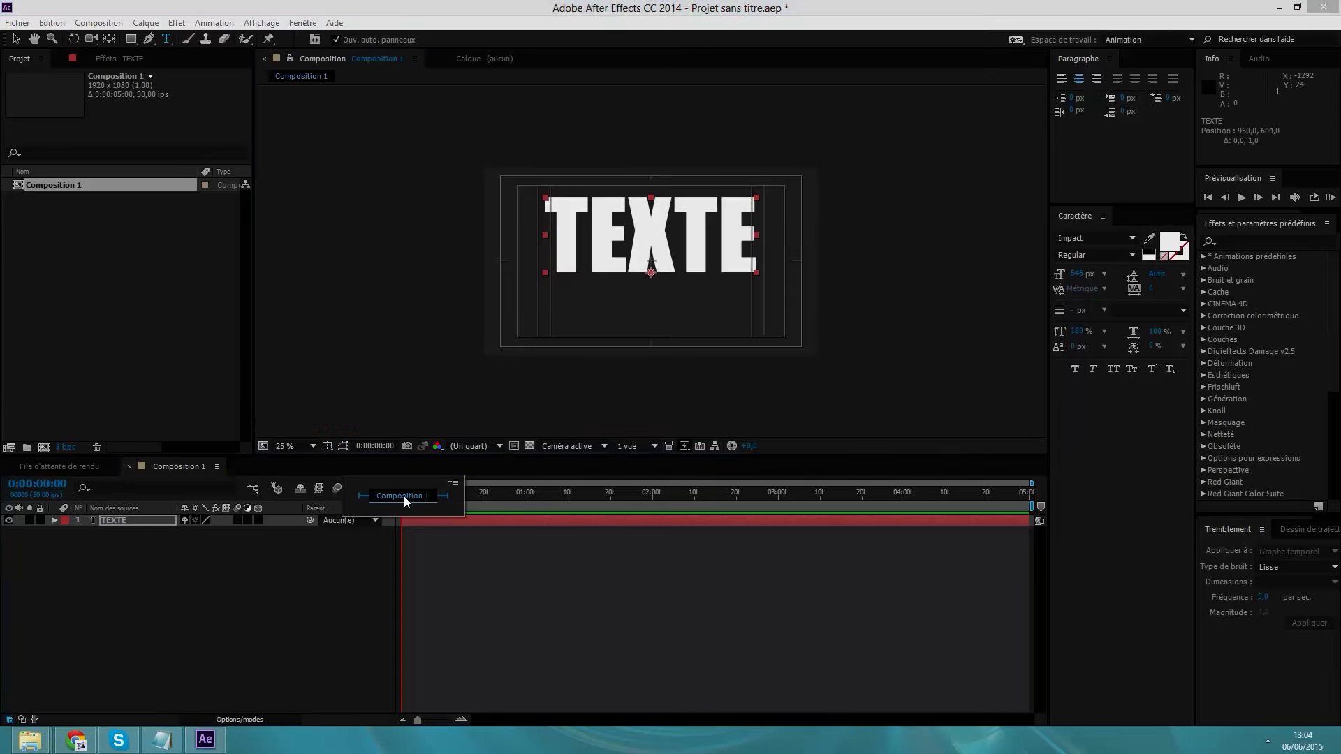
Centre the TEXTE text in the frame using the guides, placing the layer at position 960, 760
left_click(667, 416)
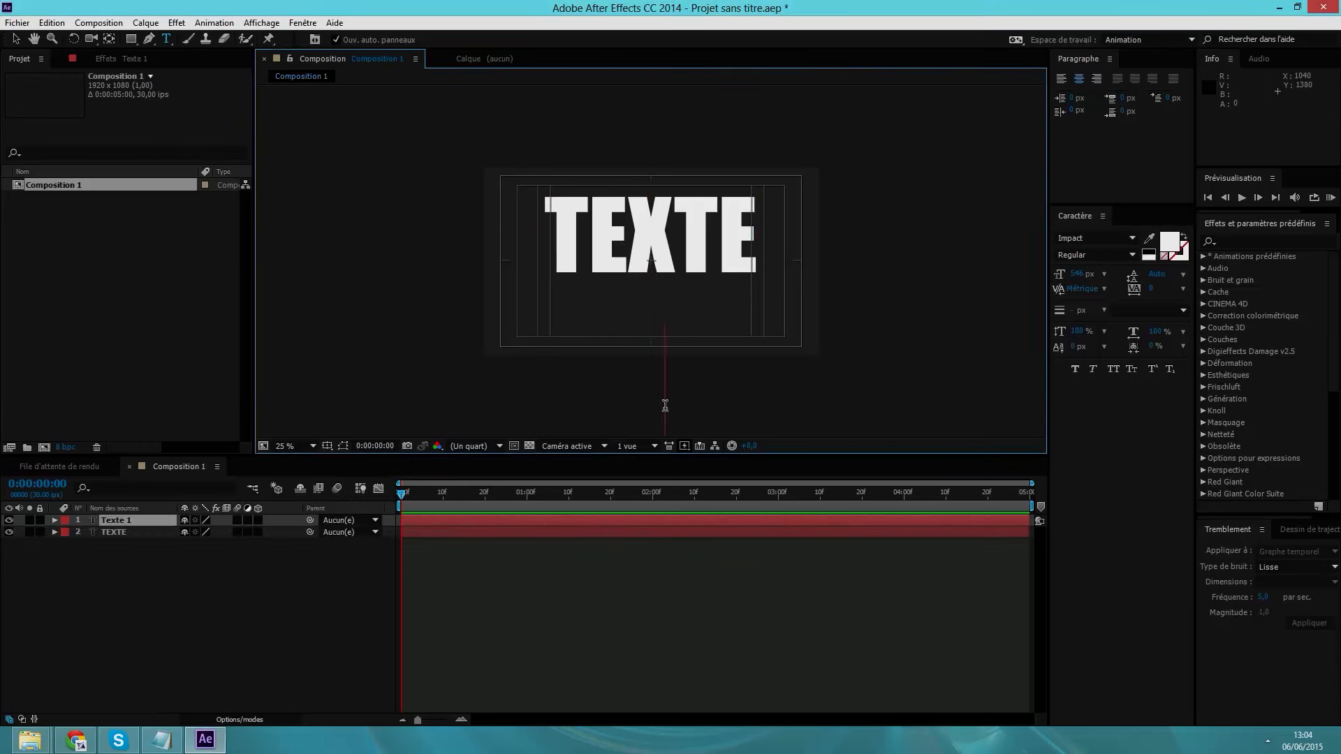
left_click(15, 40)
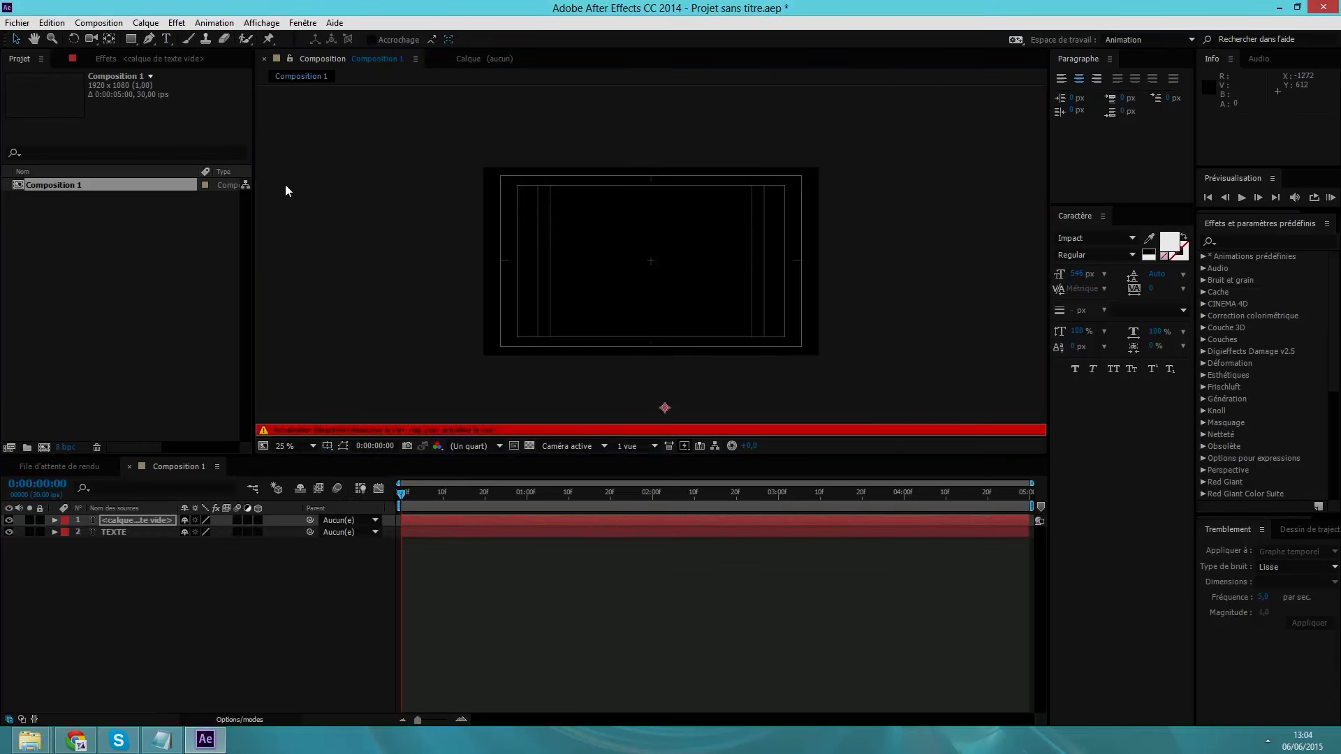
left_click(628, 265)
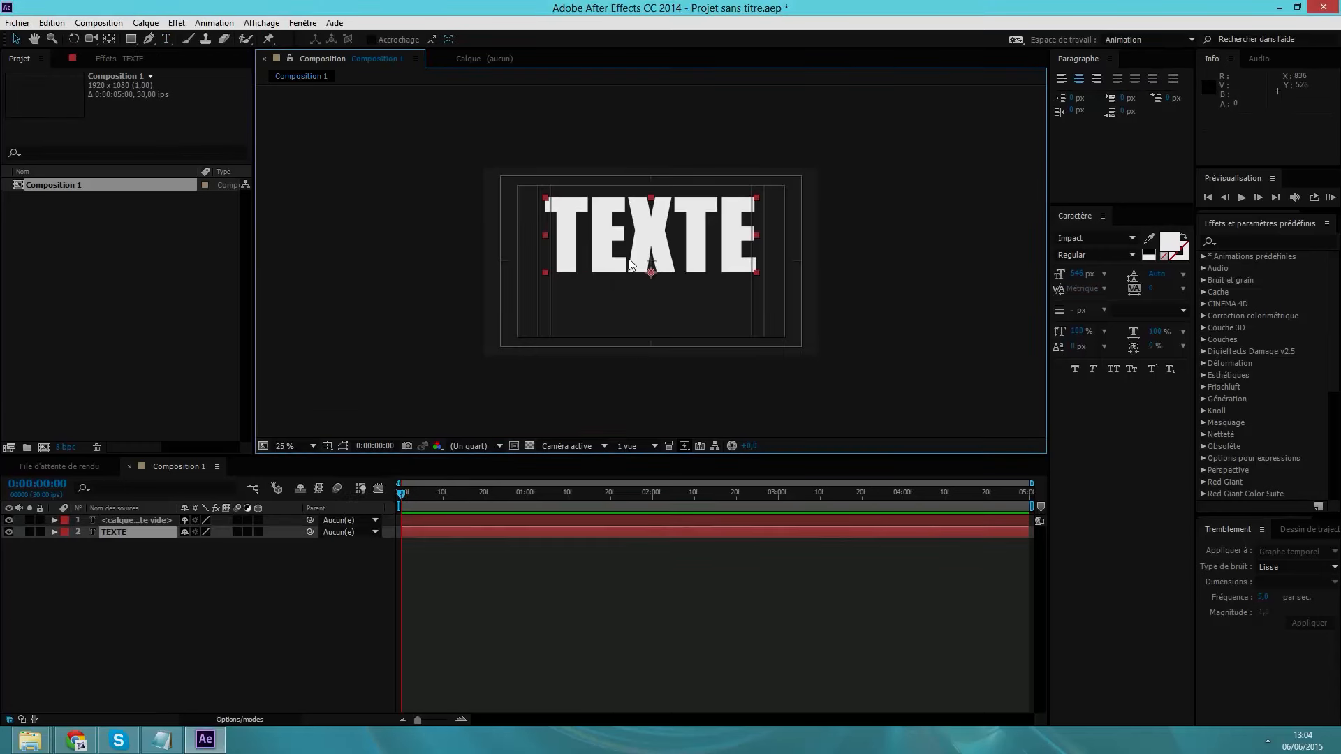
key("Down")
key("Down")
key("Down")
key("Down")
key("Down")
key("Down")
key("Down")
key("Down")
key("Down")
key("Down")
key("Down")
key("Down")
key("Down")
key("Down")
key("Down")
key("Down")
key("Down")
key("Down")
key("Down")
key("Down")
key("Down")
key("Down")
key("Down")
key("Down")
key("Down")
key("Down")
key("Down")
key("Down")
key("Down")
key("Down")
key("Down")
key("Down")
key("Down")
key("Down")
key("Down")
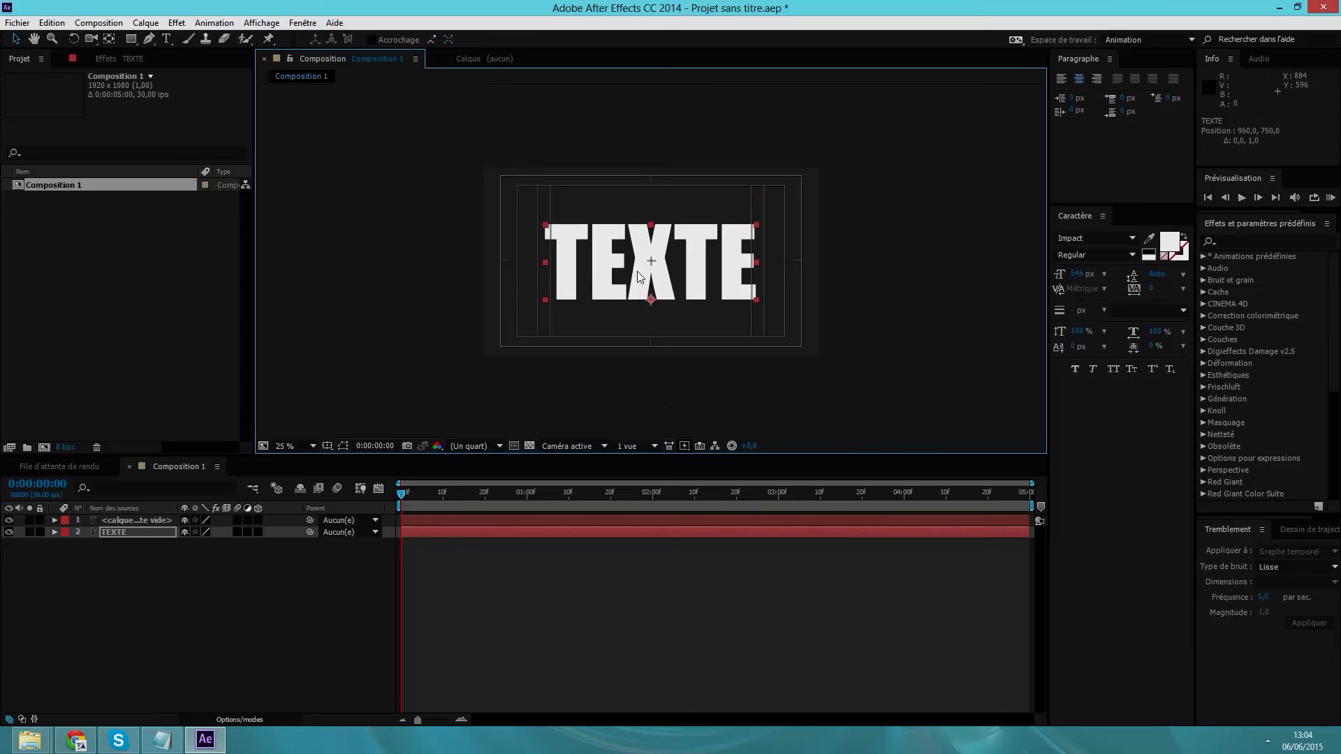
key("Left")
key("Left")
key("Right")
key("Right")
key("Right")
key("Right")
key("Right")
key("Right")
key("Right")
key("Right")
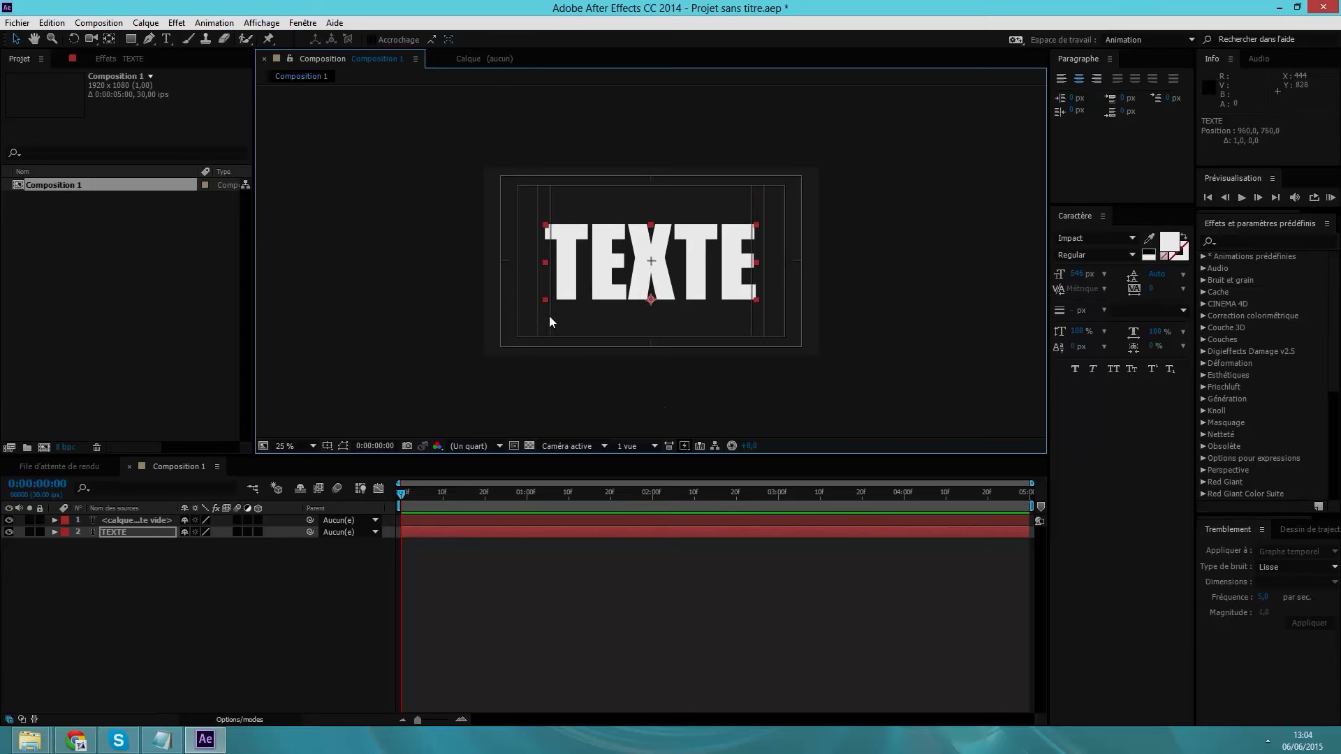
left_click(419, 358)
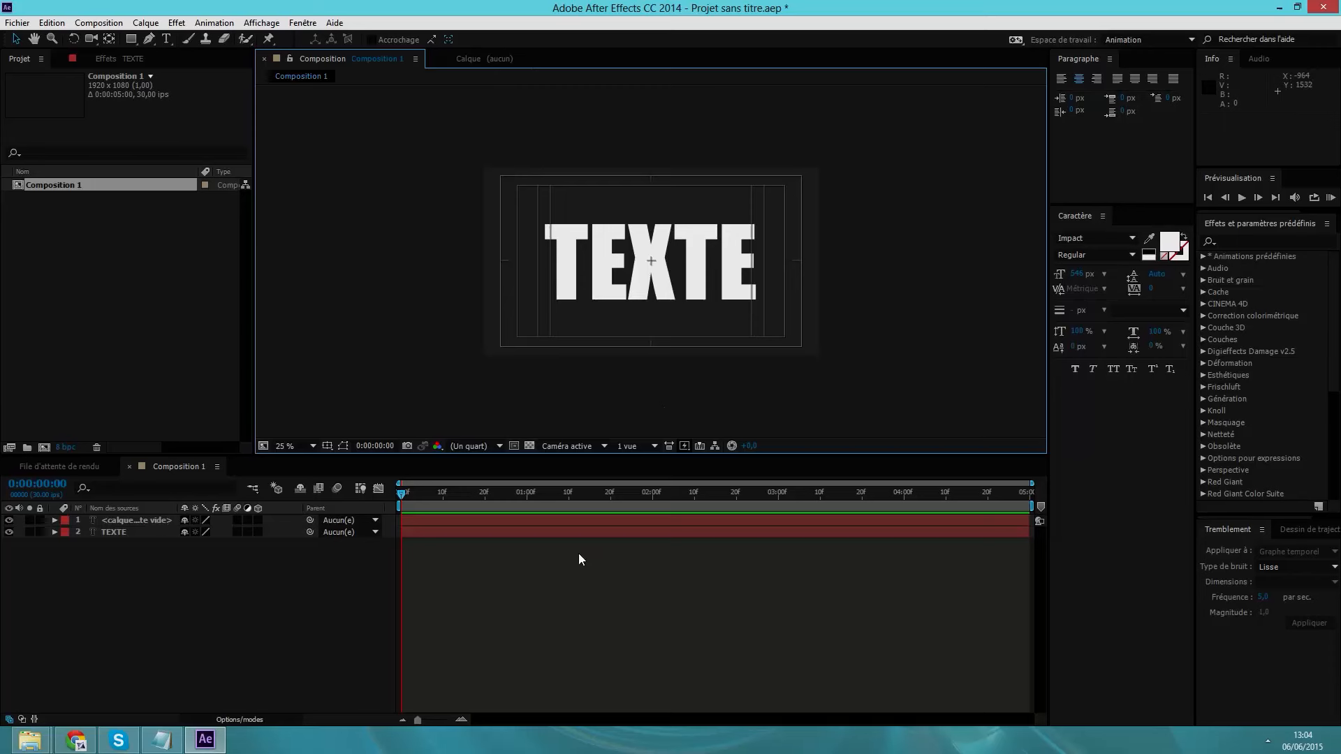
Hide the title/action-safe guides and delete the empty text layer above TEXTE
left_click(323, 452)
left_click(356, 461)
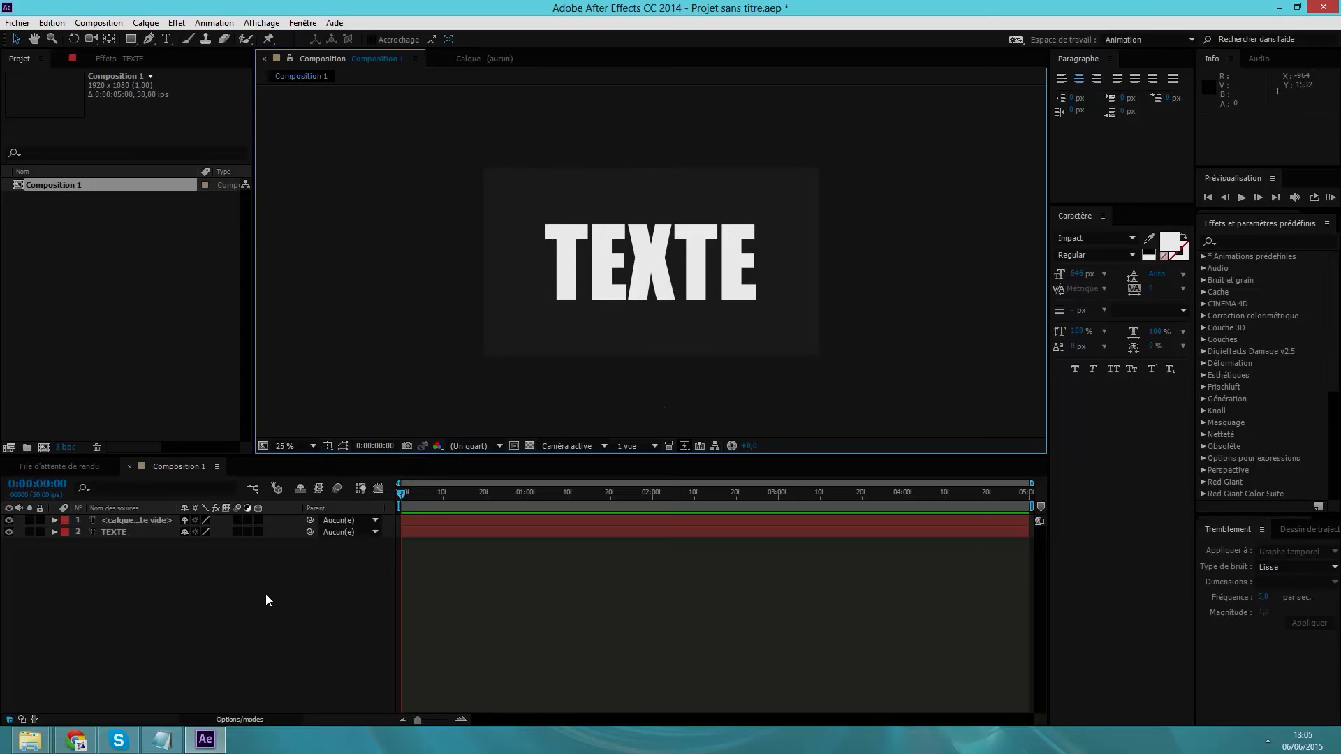
left_click(135, 520)
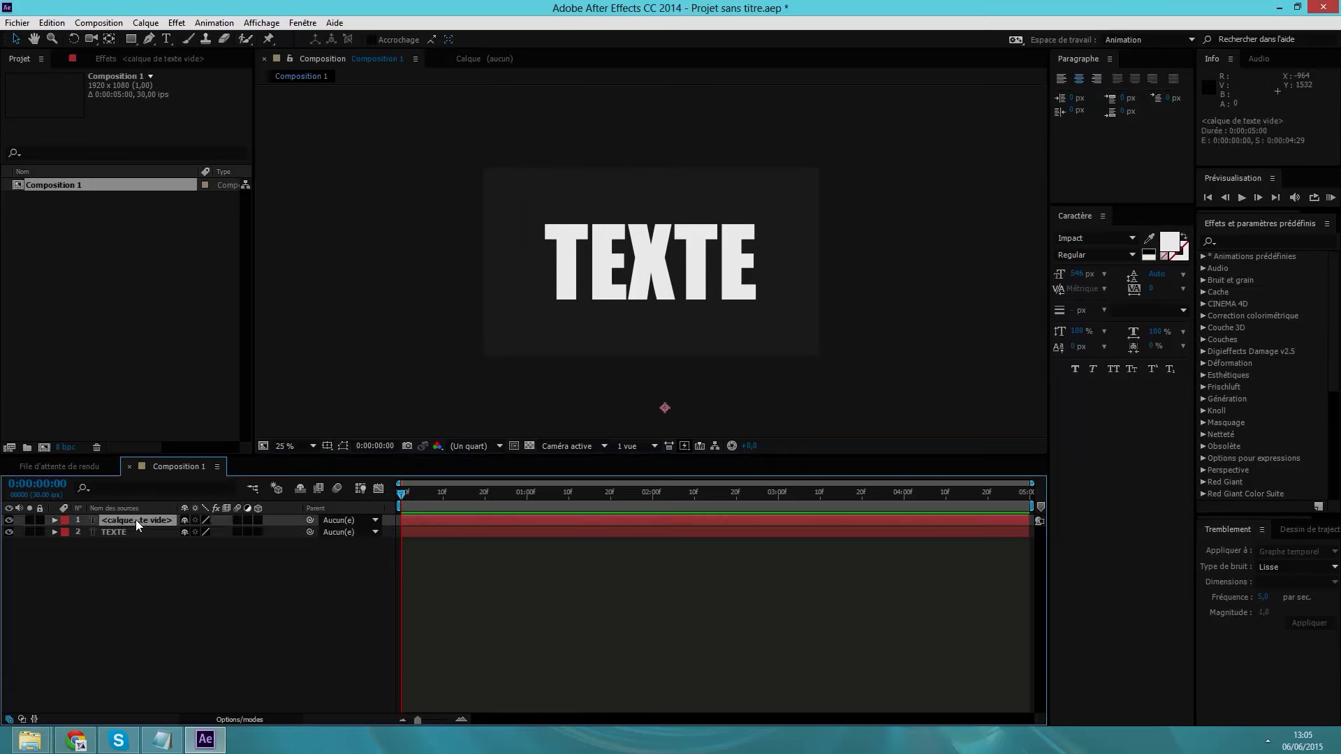
key("Delete")
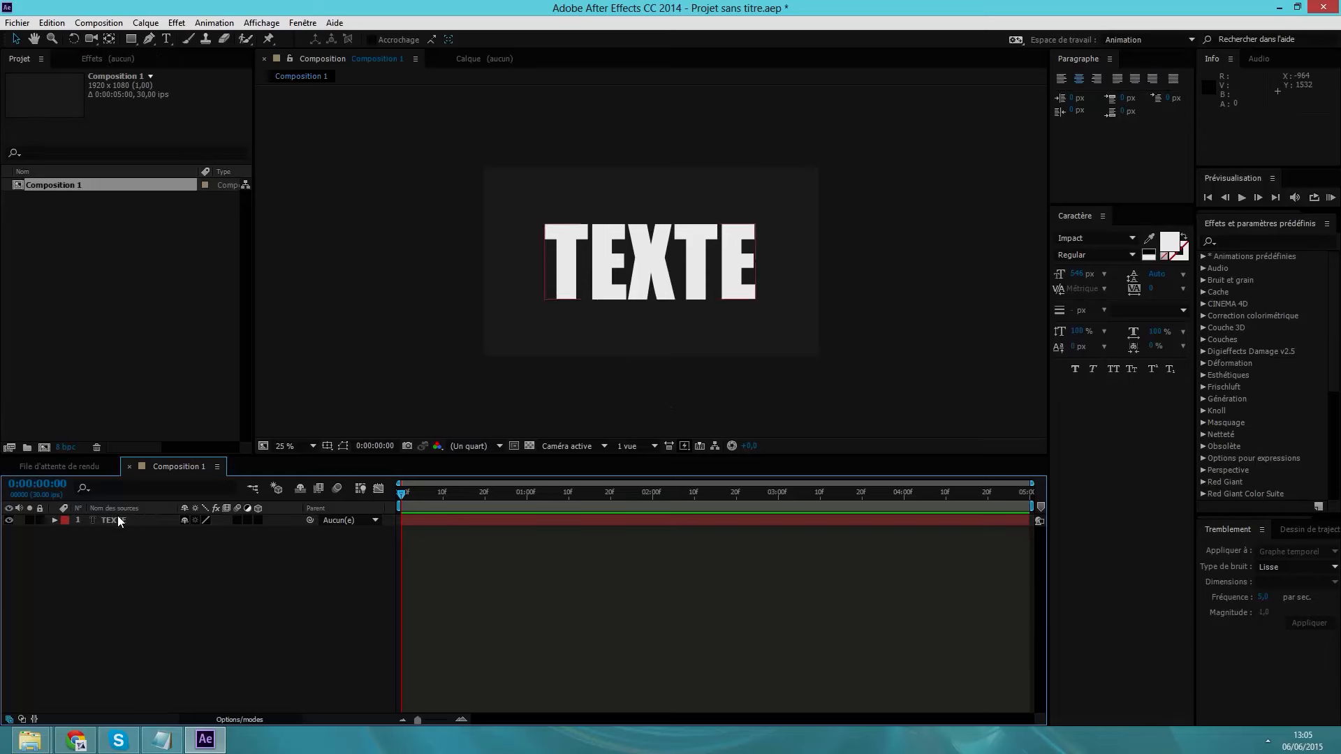
Draw a triangular Pen mask around the upper-left half of the TEXTE layer, extending its upper-right corner outward past the last letter
left_click(119, 520)
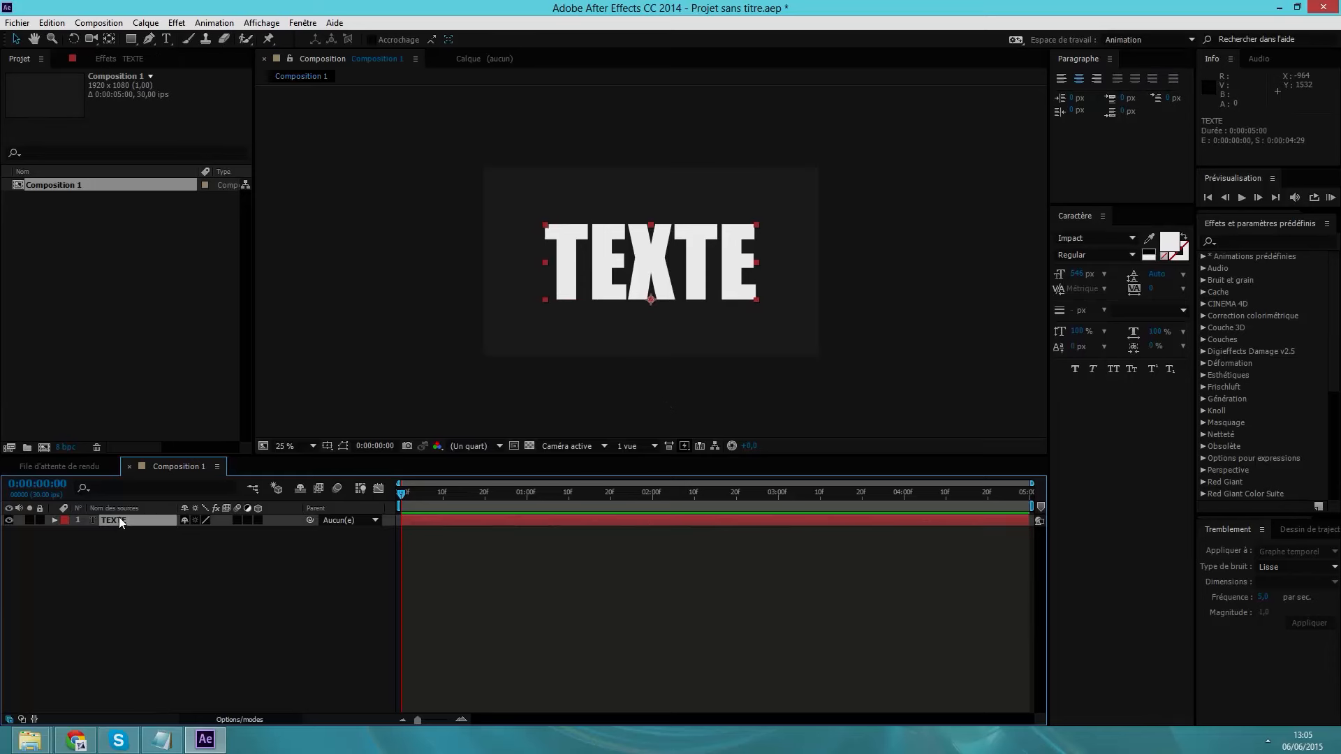
left_click(151, 39)
key("period")
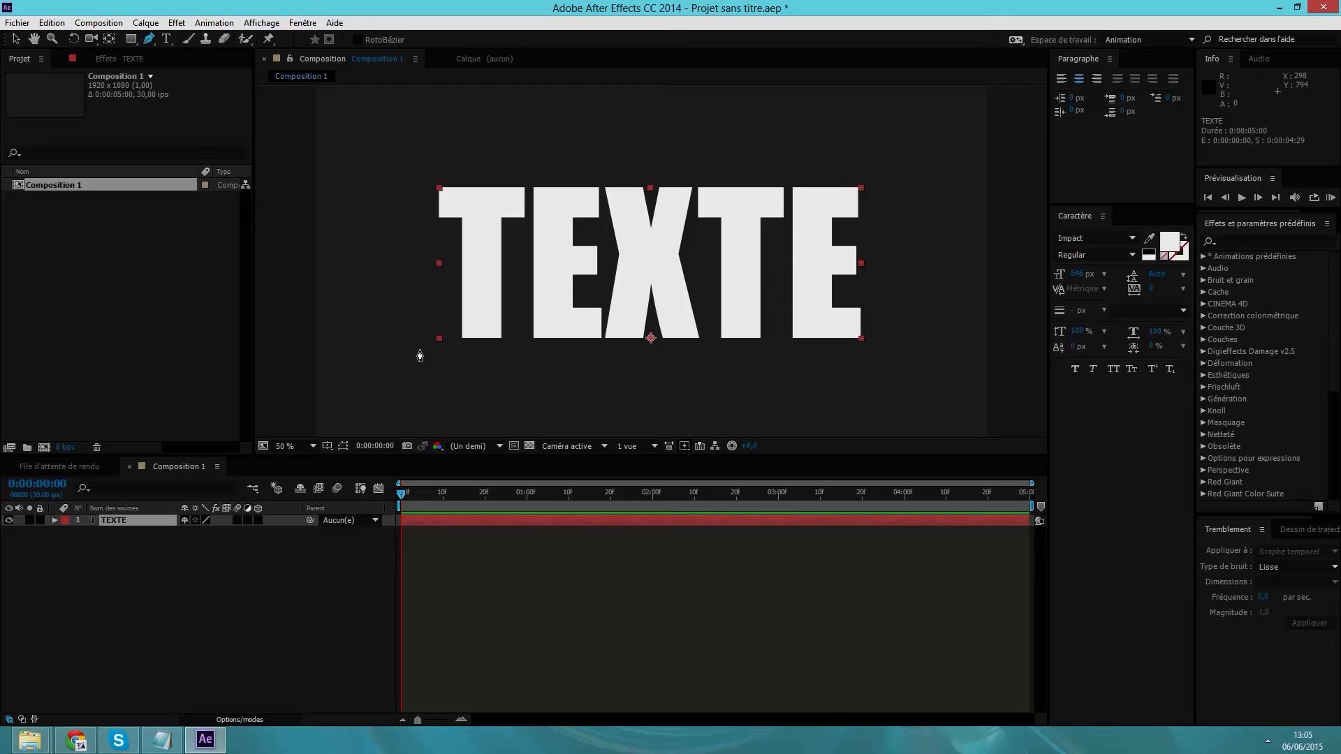
left_click(417, 359)
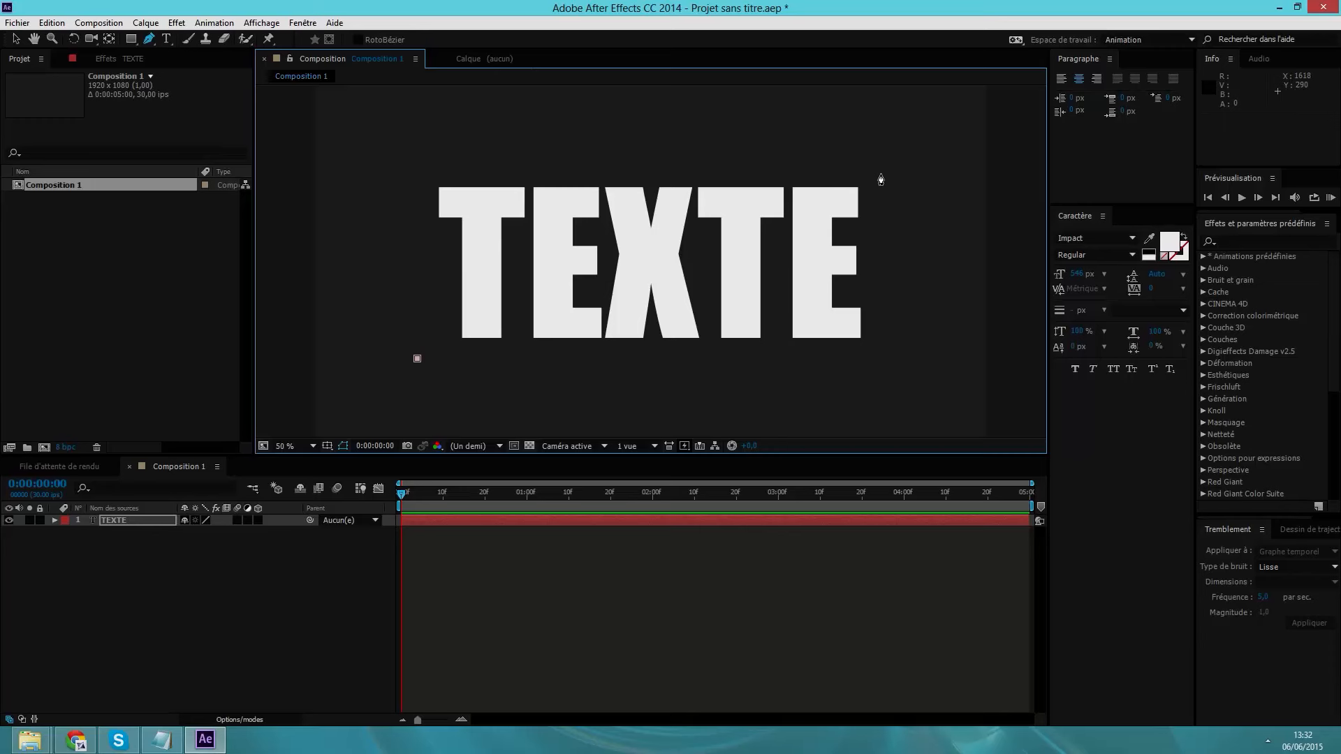
left_click(100, 522)
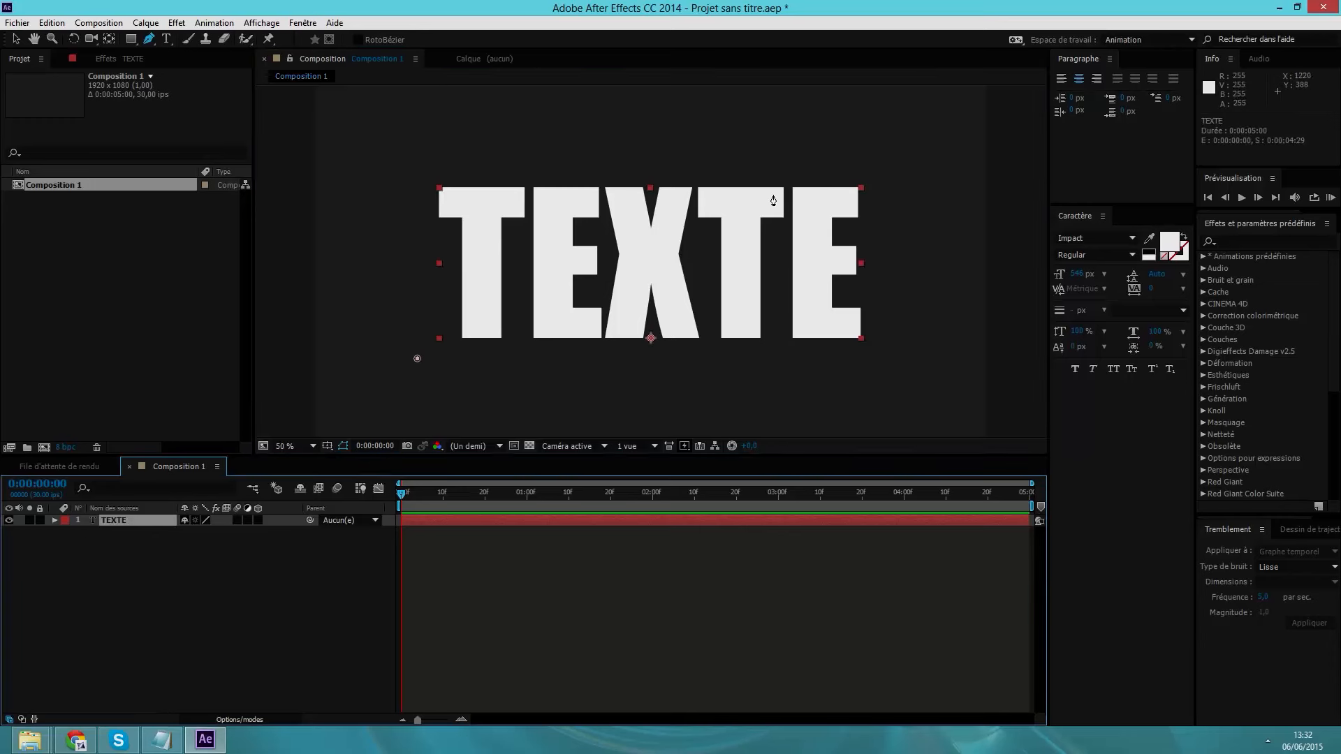
left_click(881, 167)
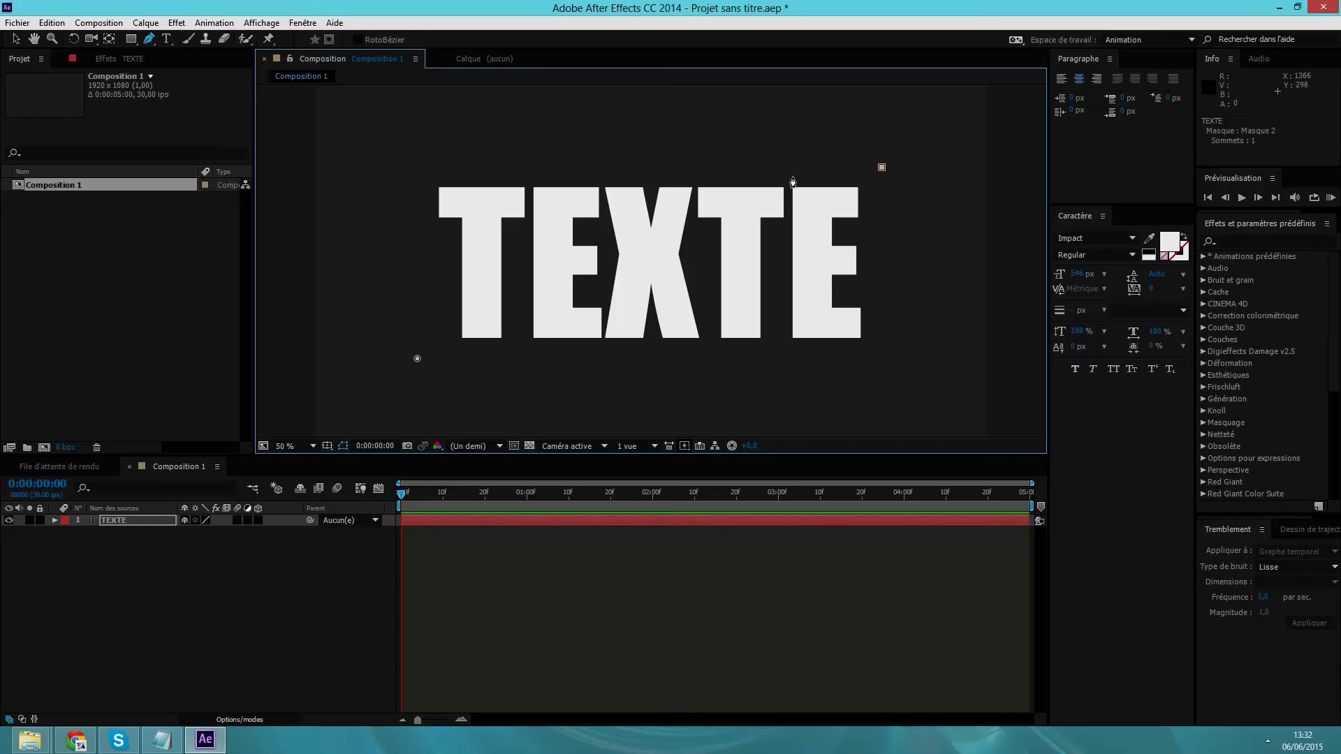
left_click(415, 164)
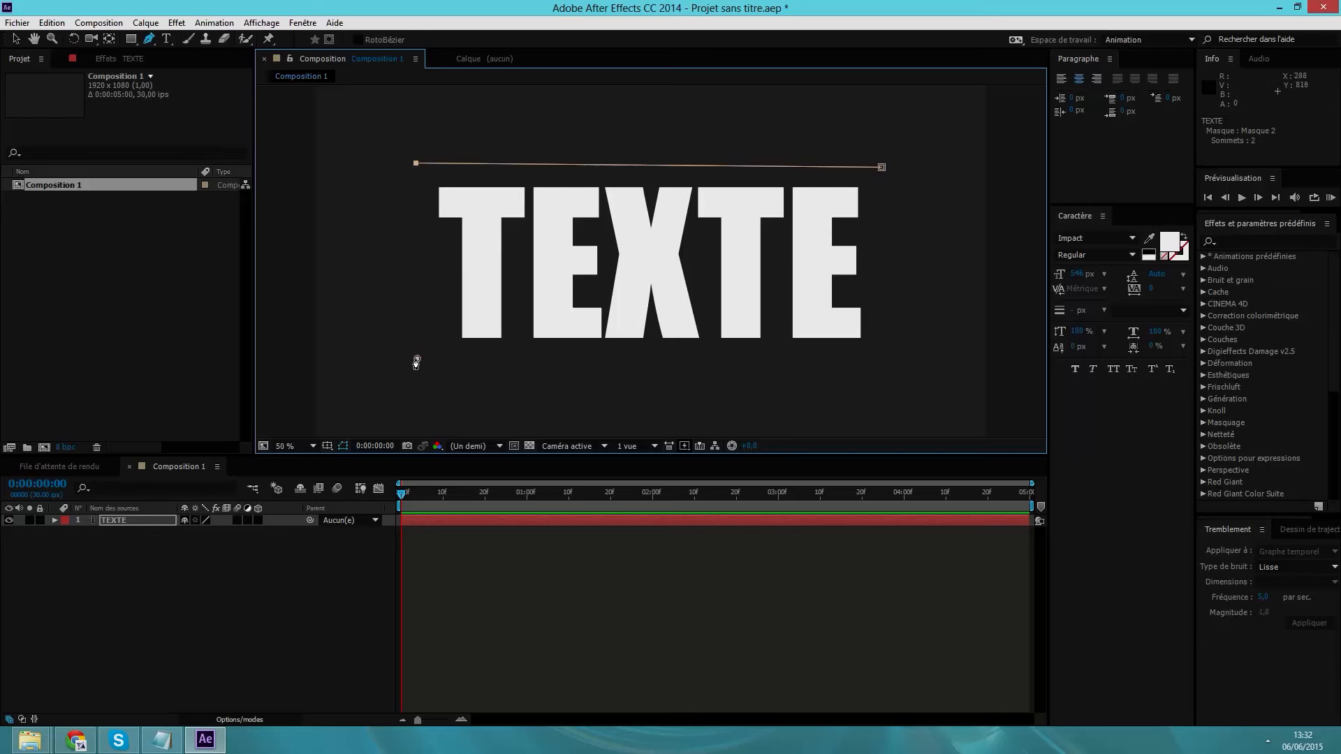
left_click(416, 359)
left_click(882, 169)
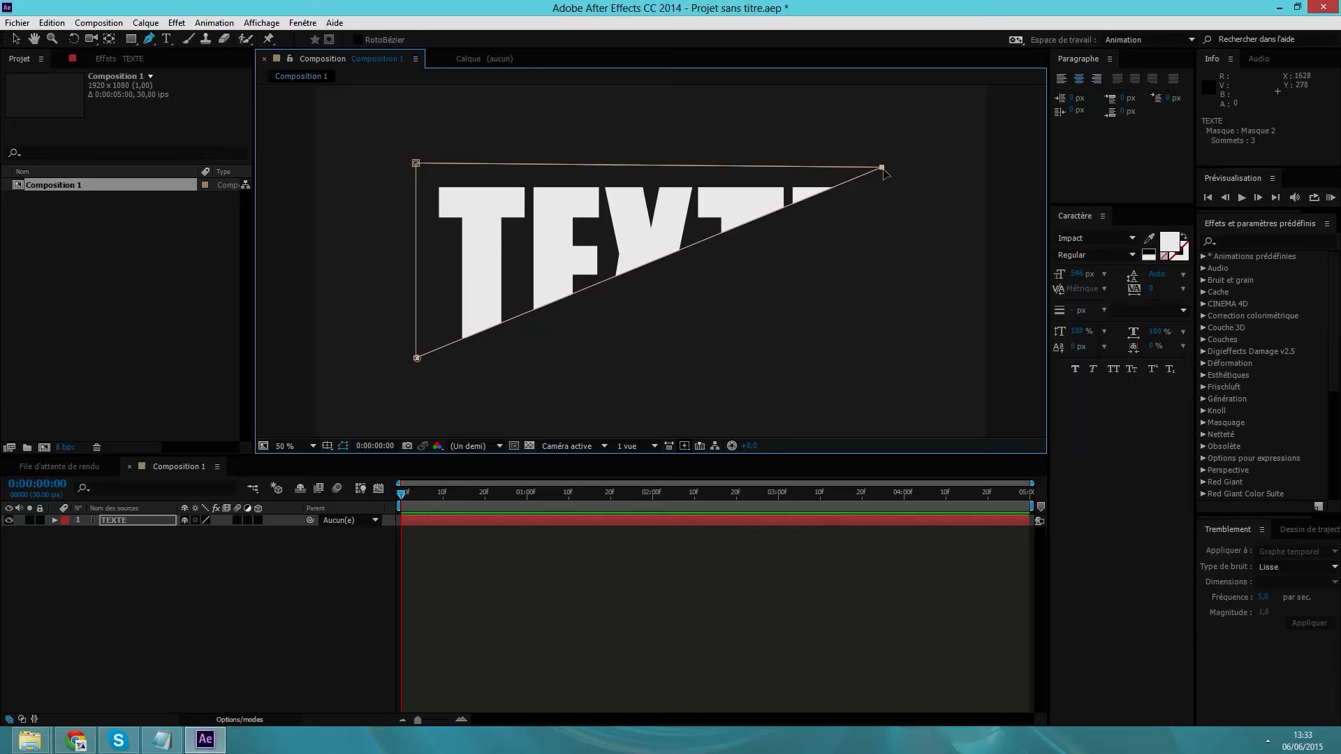
left_click_drag(883, 172, 939, 163)
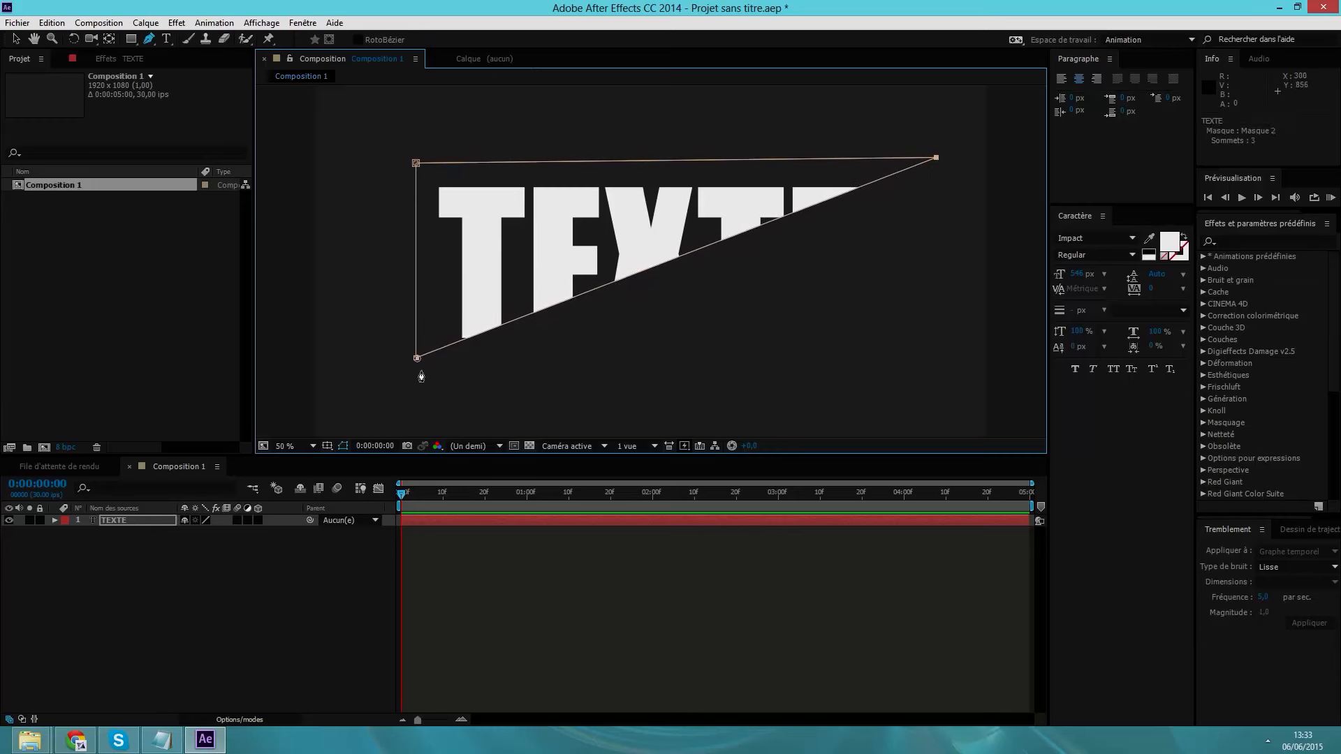
left_click_drag(417, 358, 415, 358)
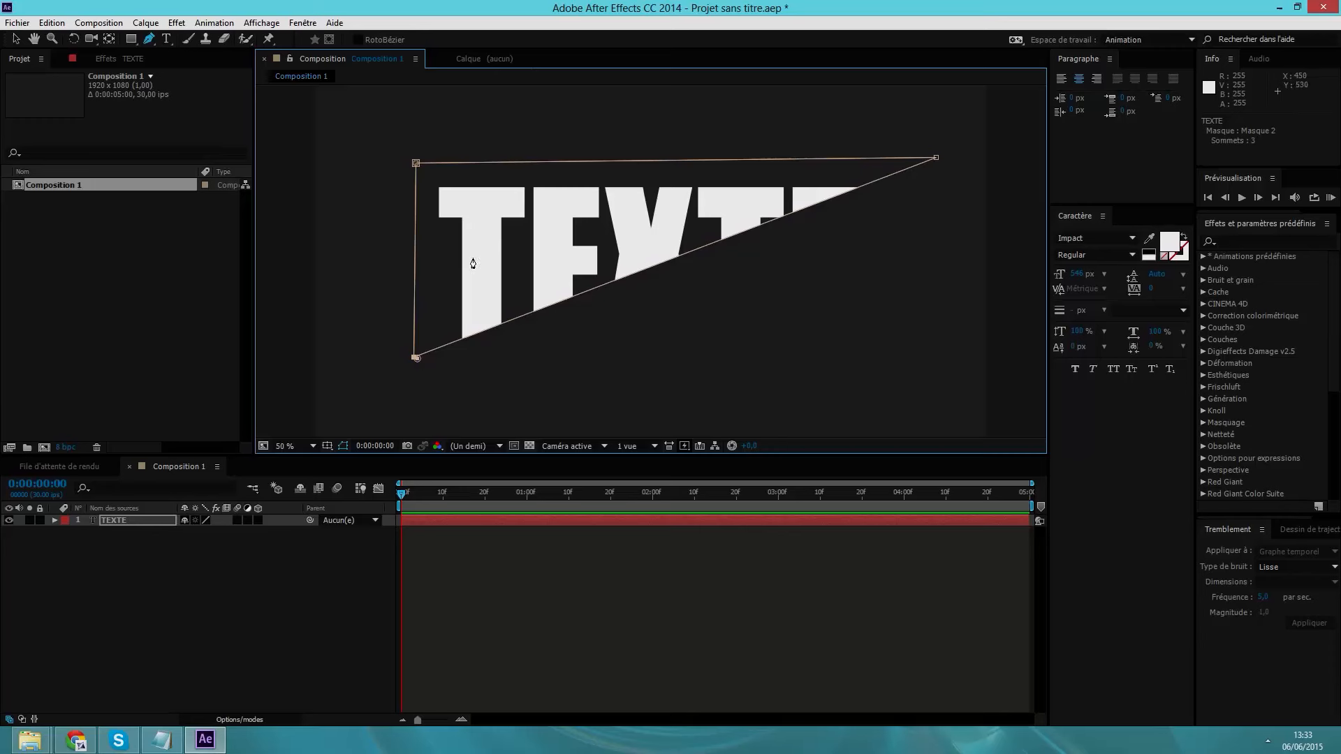
Duplicate the masked TEXTE layer within the composition
left_click(128, 522)
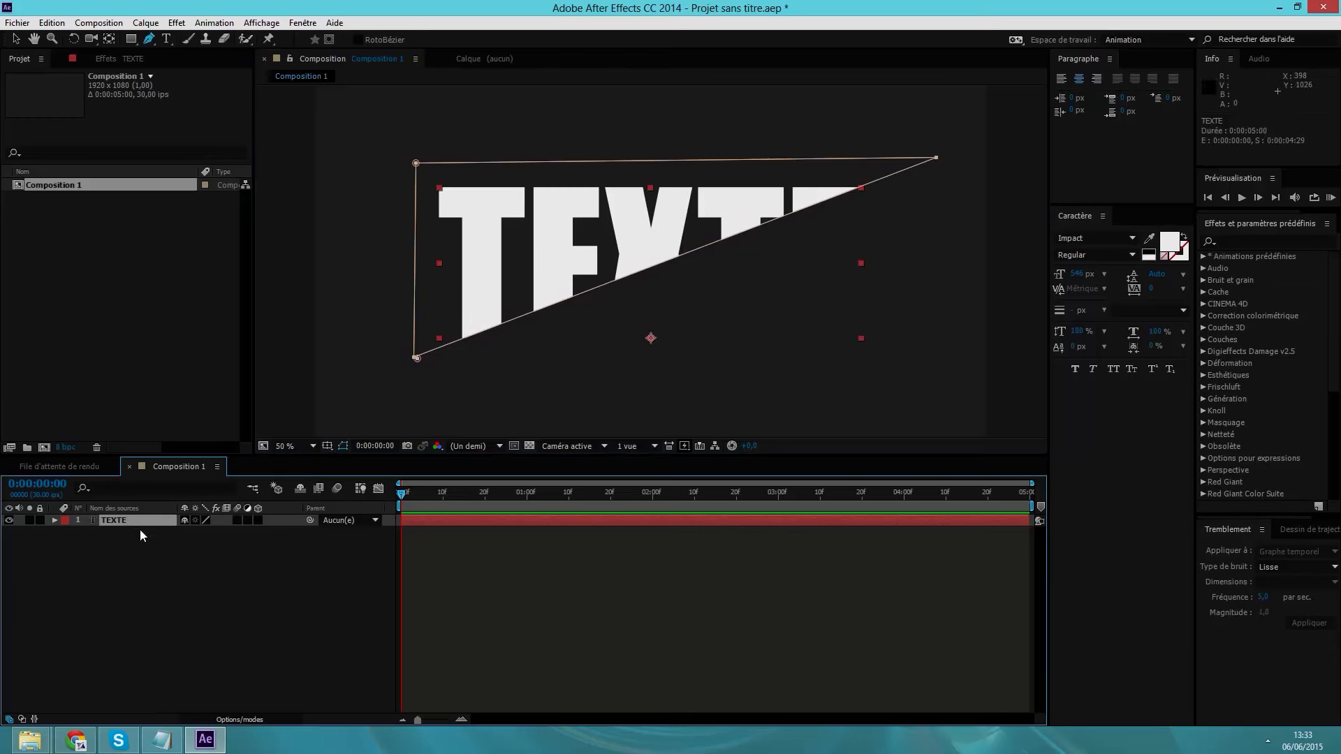
key("ctrl+c")
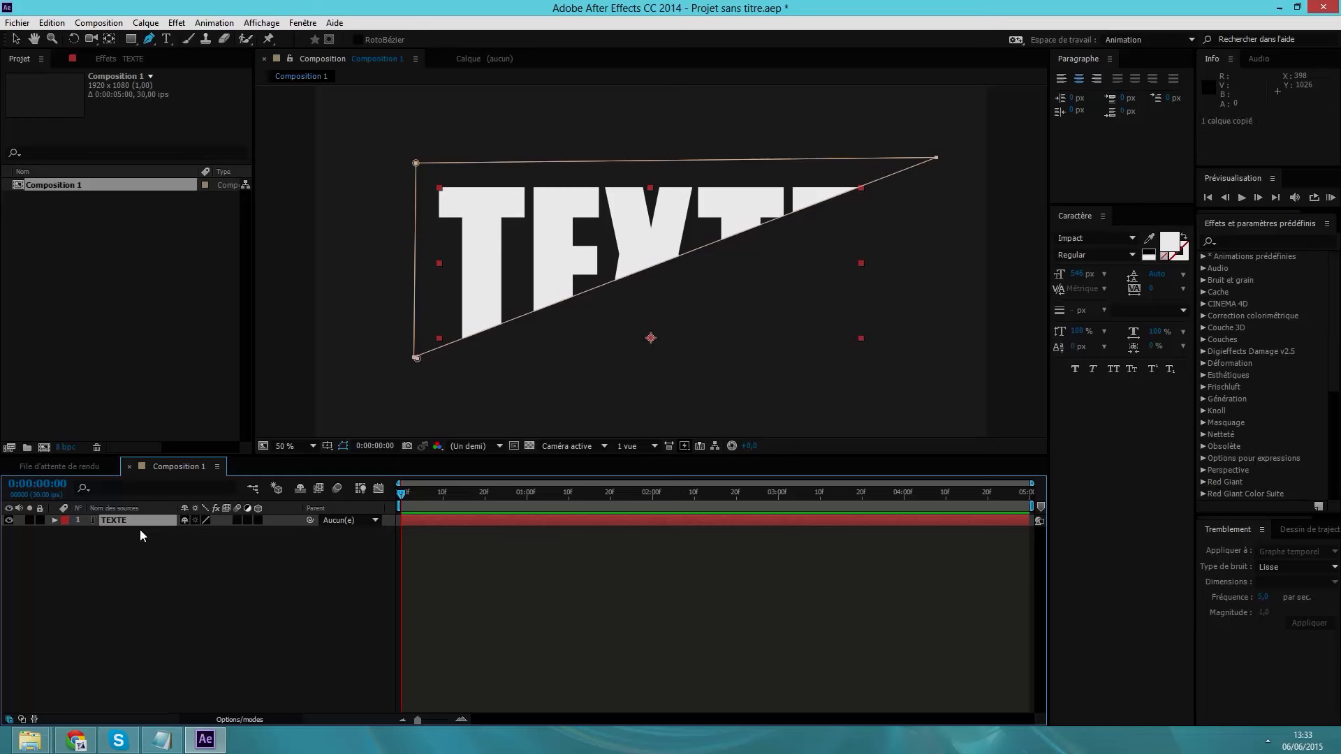
key("ctrl+v")
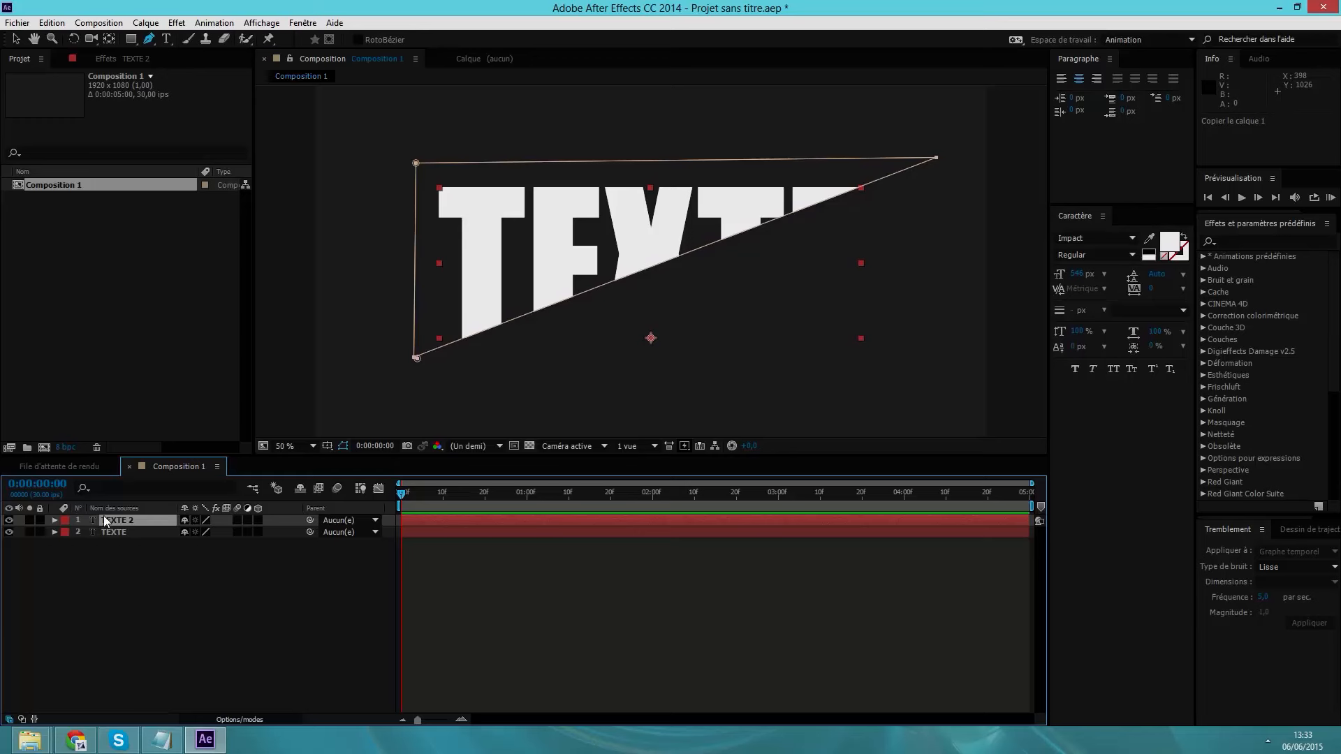
Reshape the TEXTE 2 mask by moving its upper-left vertex below the last letter's lower-right corner, covering the text's lower-right half
left_click(55, 520)
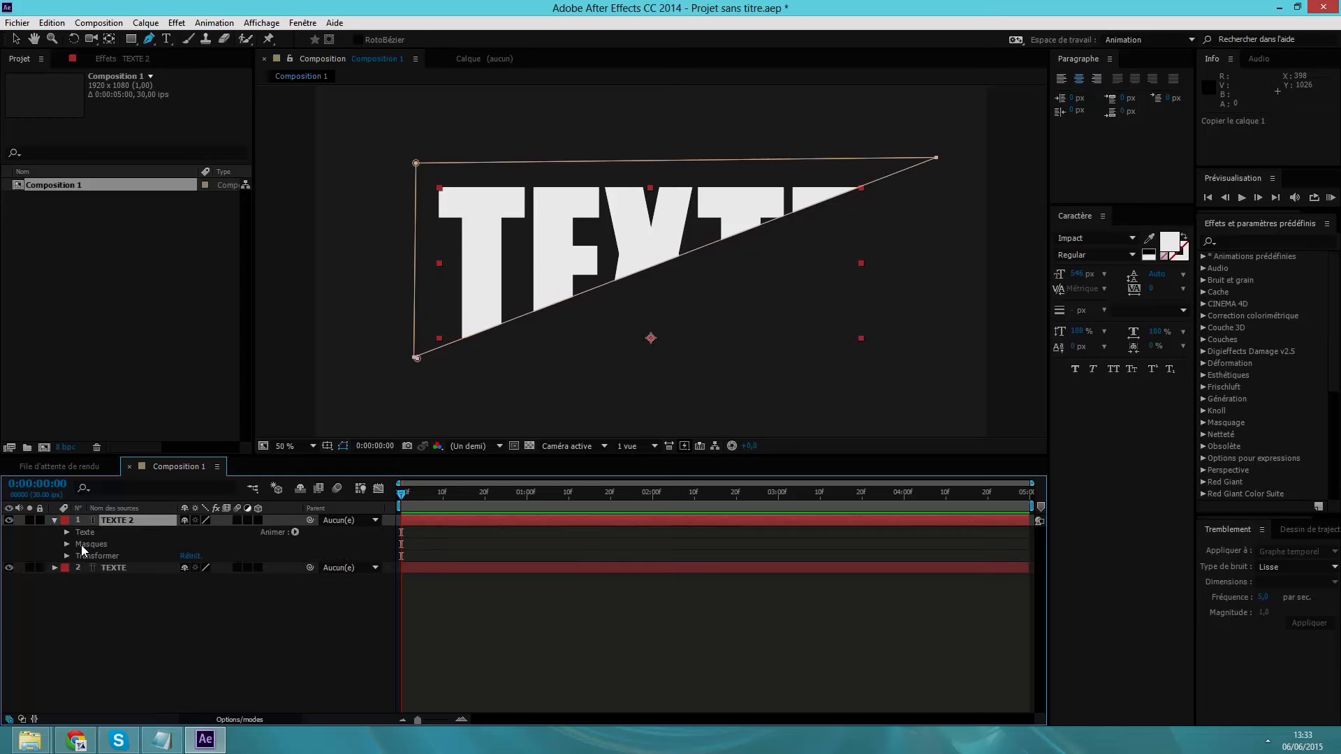
left_click(81, 545)
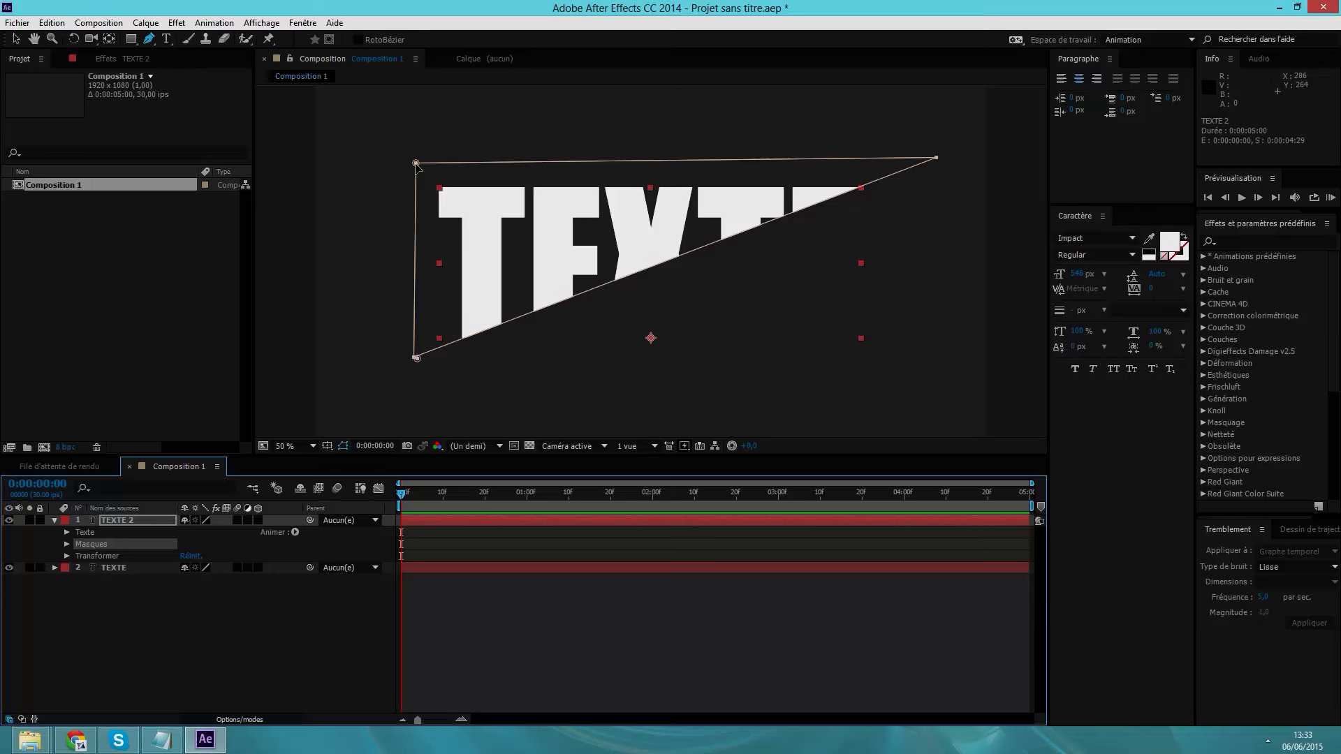
left_click_drag(416, 164, 927, 354)
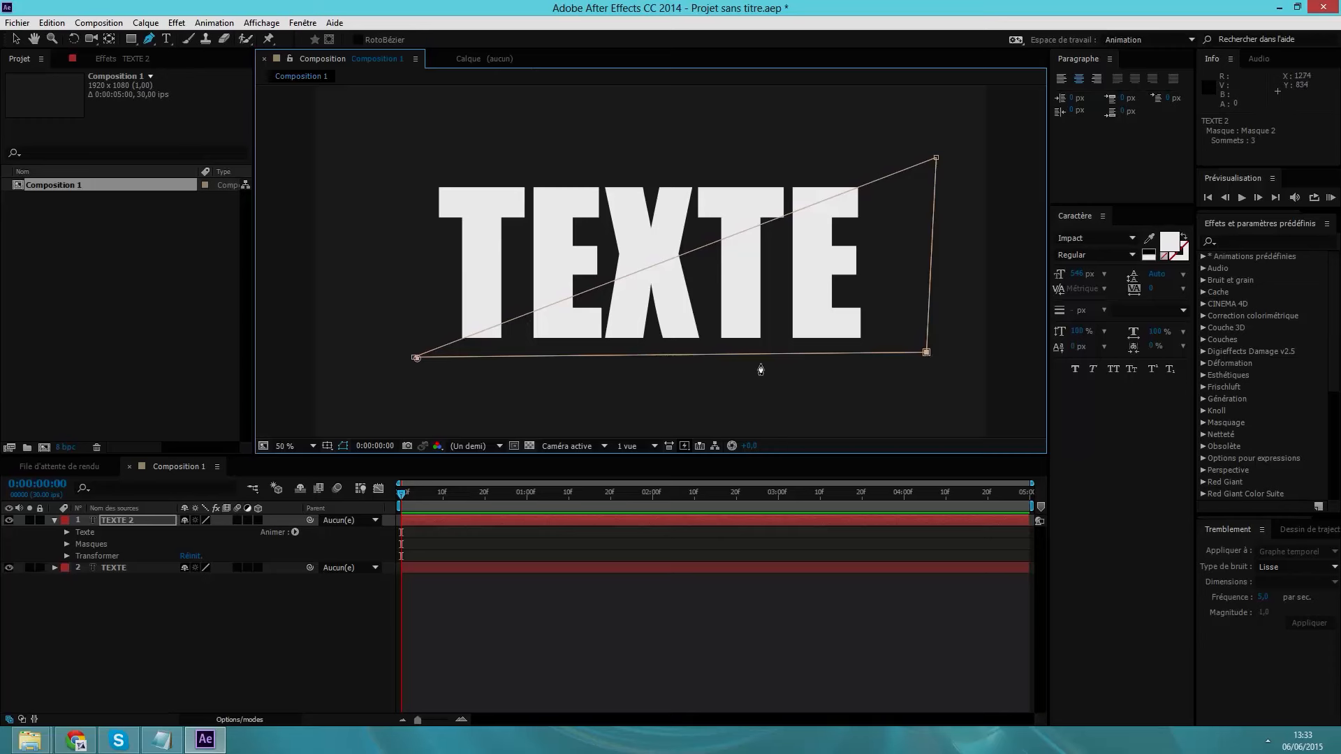
left_click(129, 601)
left_click(55, 521)
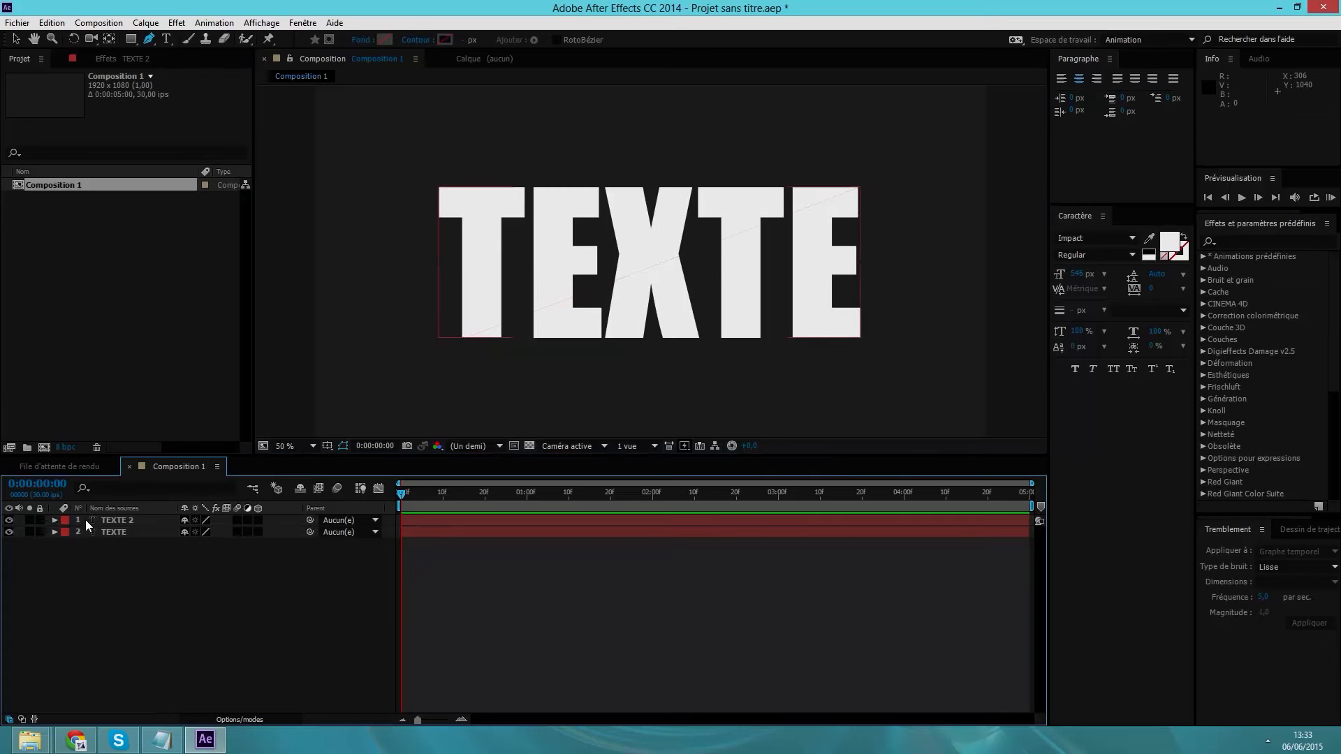
Check each half of the text by toggling the visibility of TEXTE 2 and TEXTE off and on
left_click(109, 522)
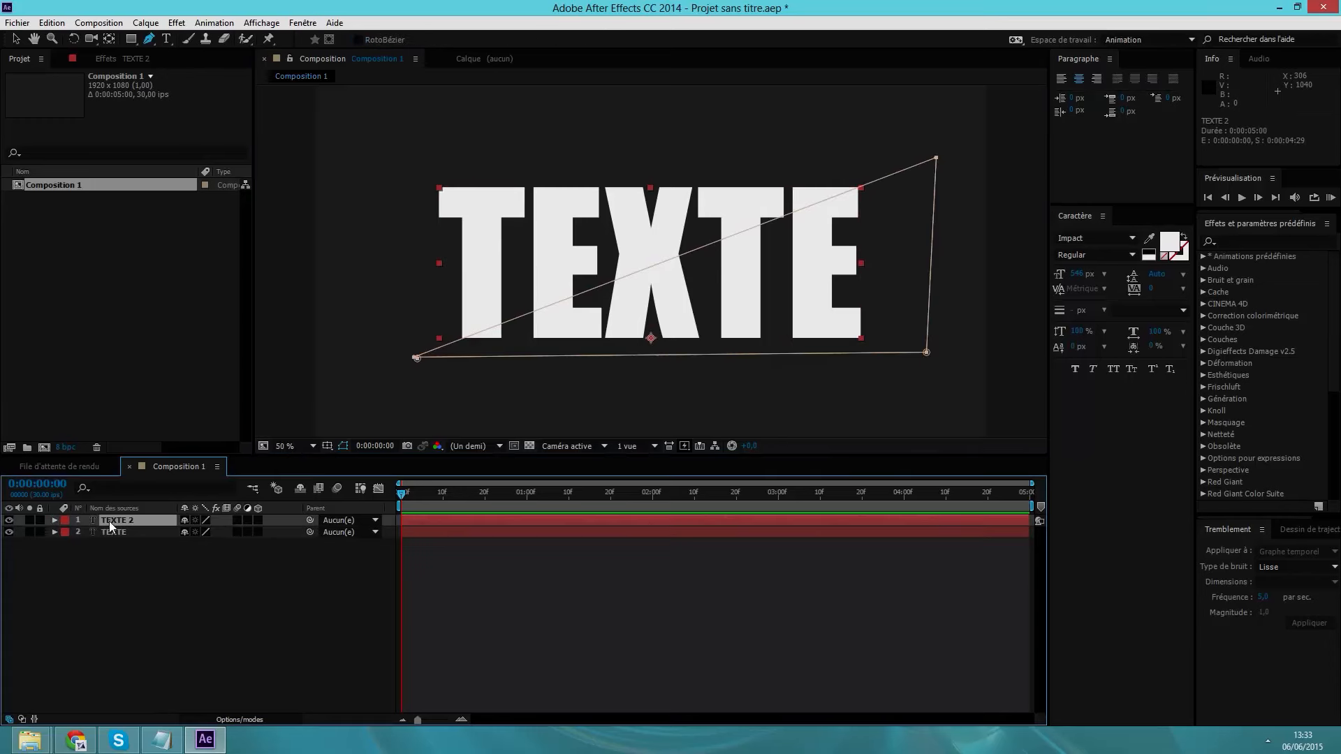
left_click(10, 520)
left_click(10, 520)
left_click(9, 532)
left_click(9, 532)
left_click(37, 566)
Show the Position of TEXTE 2 and examine the diagonal seam between the two halves up close
left_click(119, 521)
key("p")
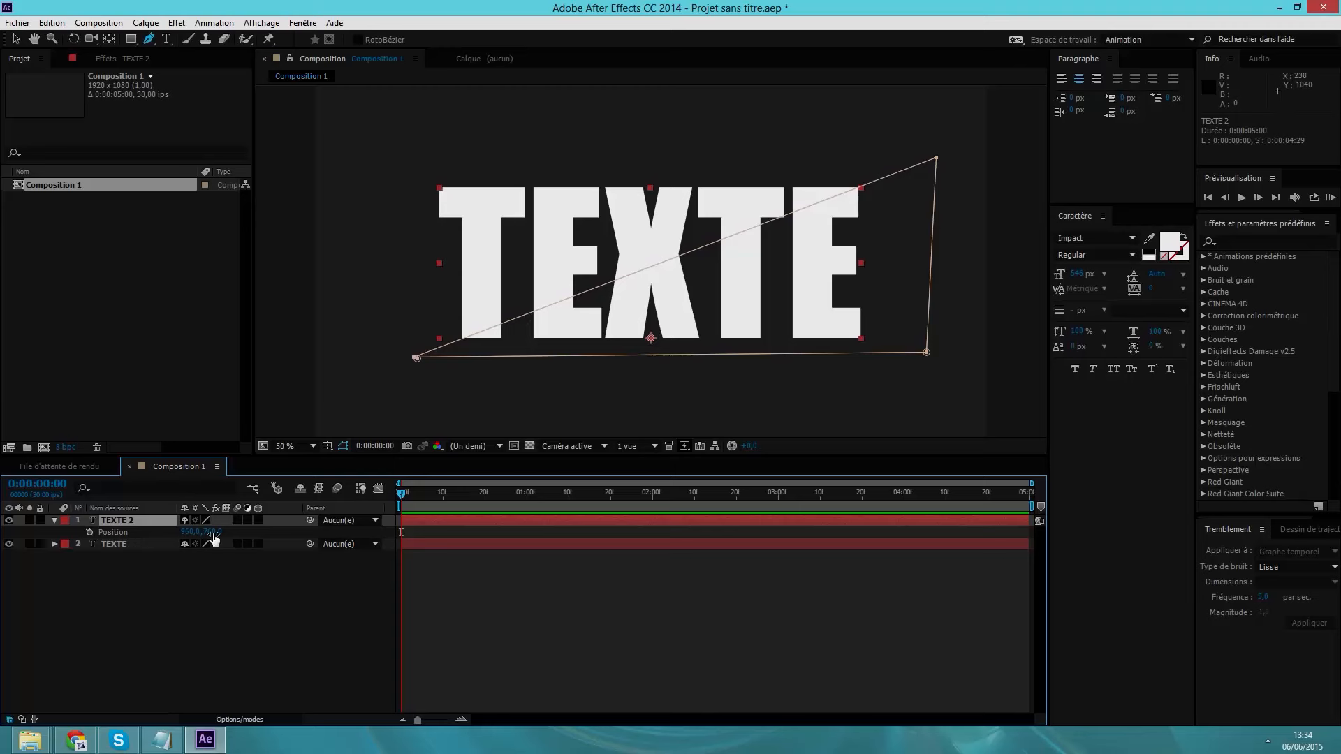
mouse_move(210, 532)
left_mouse_down()
mouse_move(239, 533)
mouse_move(215, 535)
left_mouse_up()
key("ctrl+z")
scroll(656, 354, "up", 2)
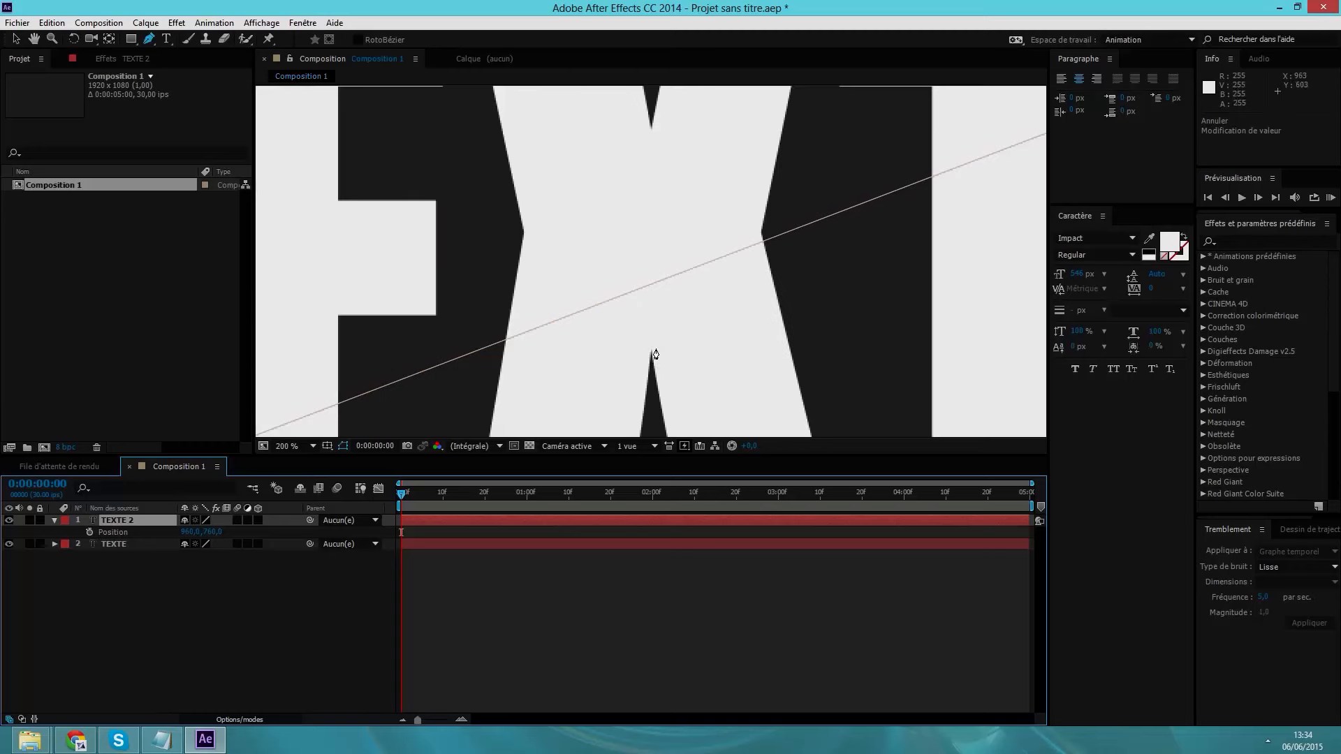
left_click(129, 586)
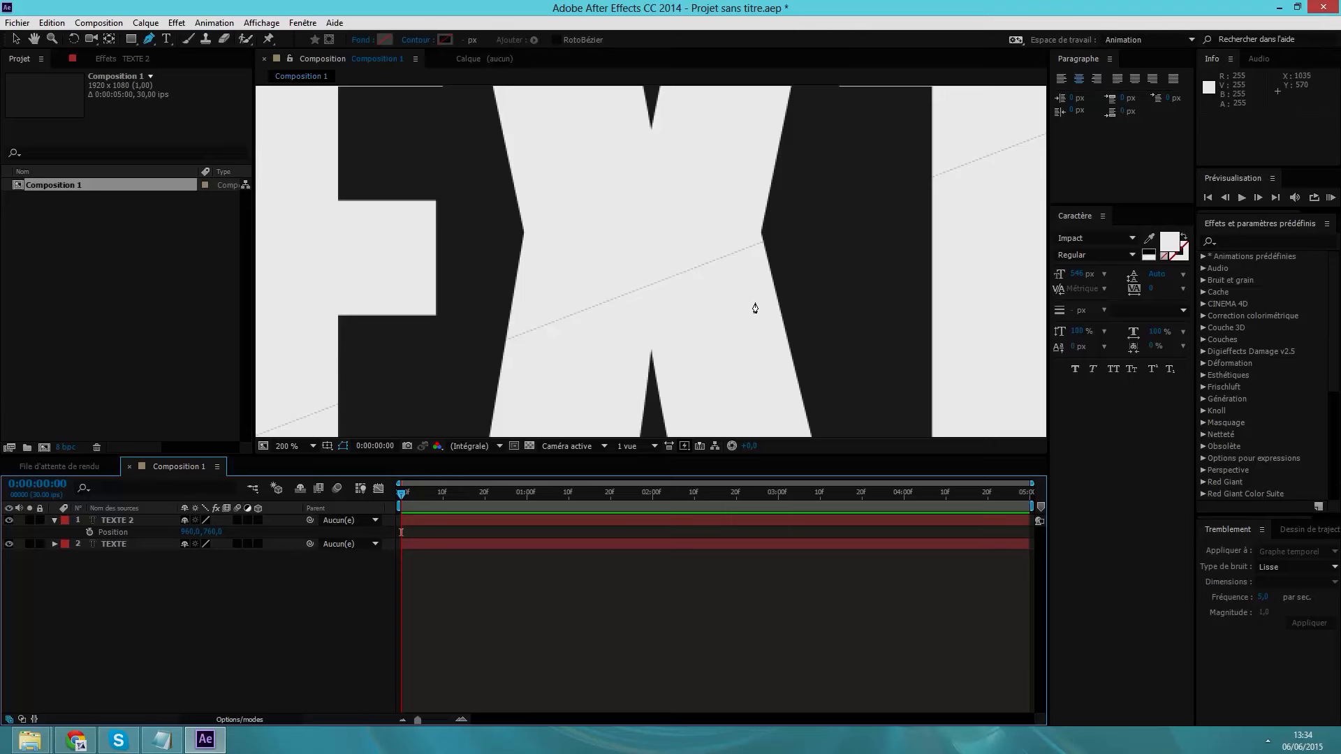
key("comma")
key("comma")
key("comma")
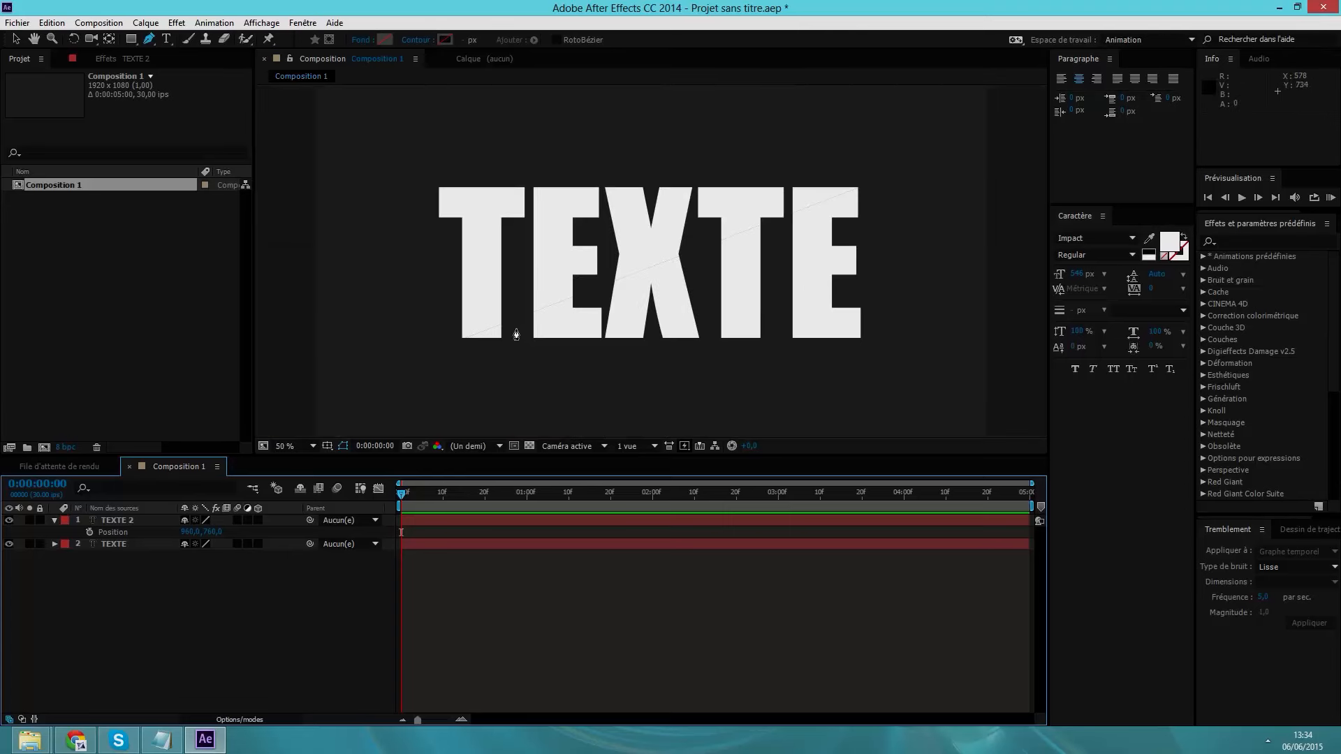
Nudge the TEXTE 2 layer up to position 960, 759 to close the diagonal seam, and inspect the join
left_click(107, 519)
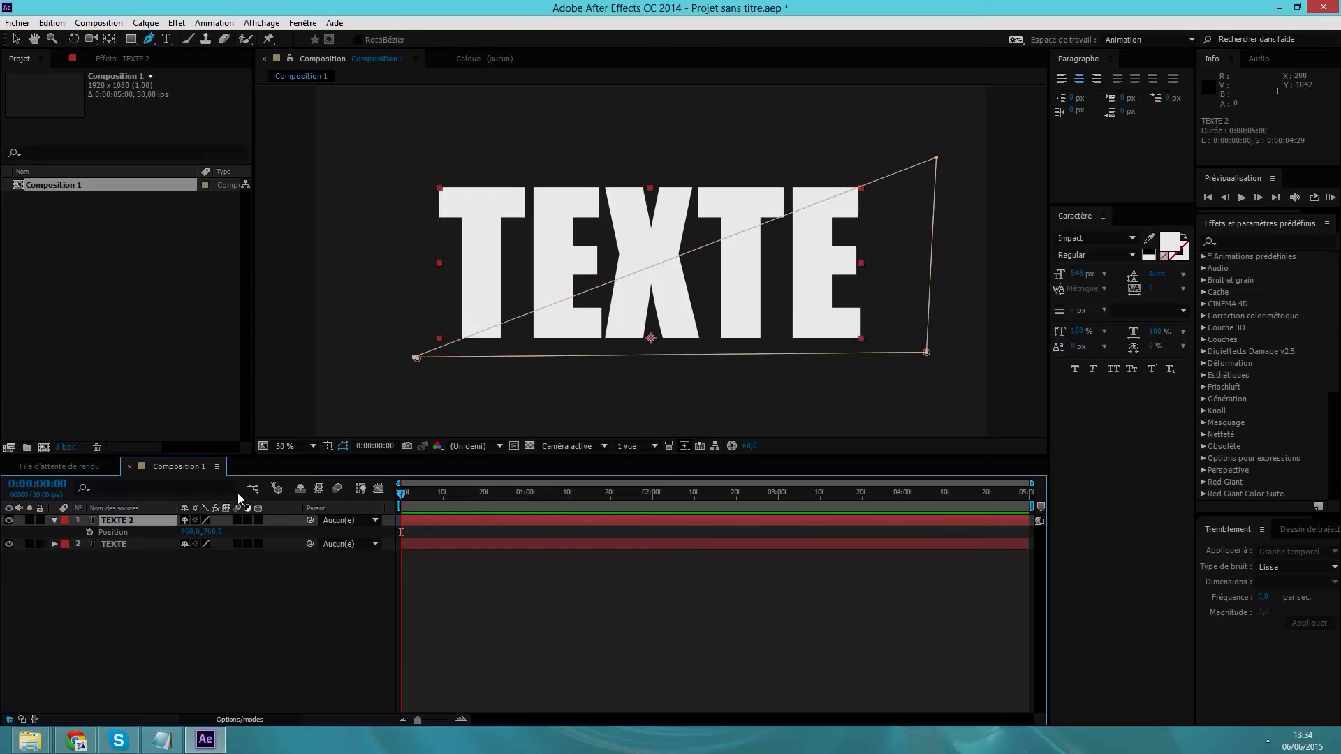
left_click(112, 534)
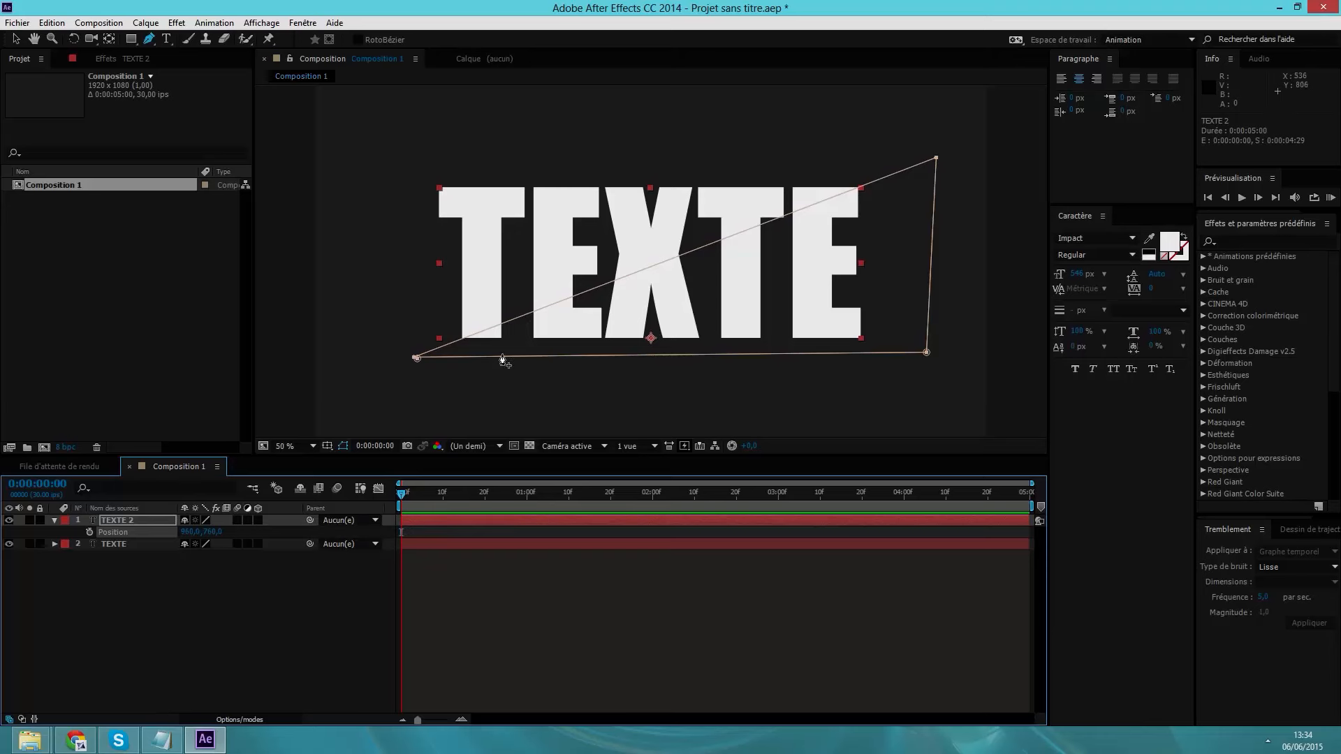
scroll(642, 341, "up", 4)
key("Up")
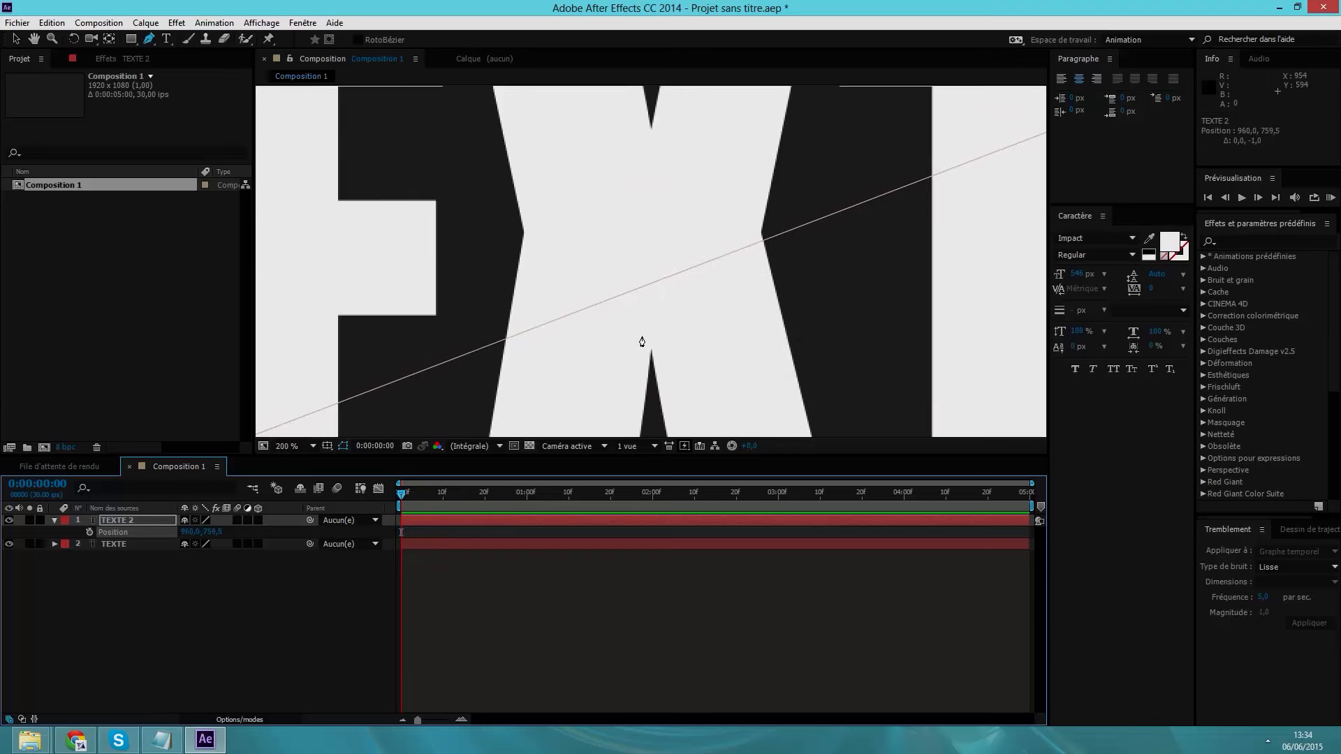
key("Up")
left_click(874, 311)
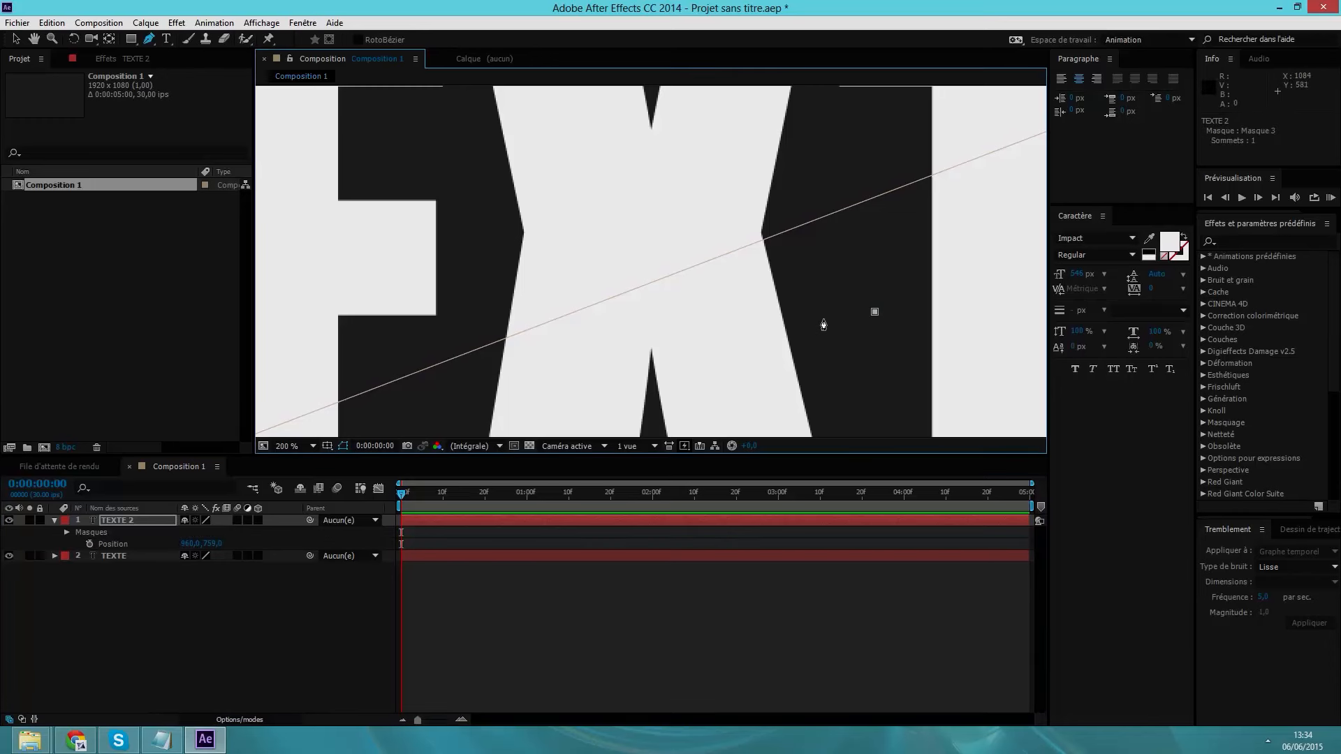
left_click(141, 613)
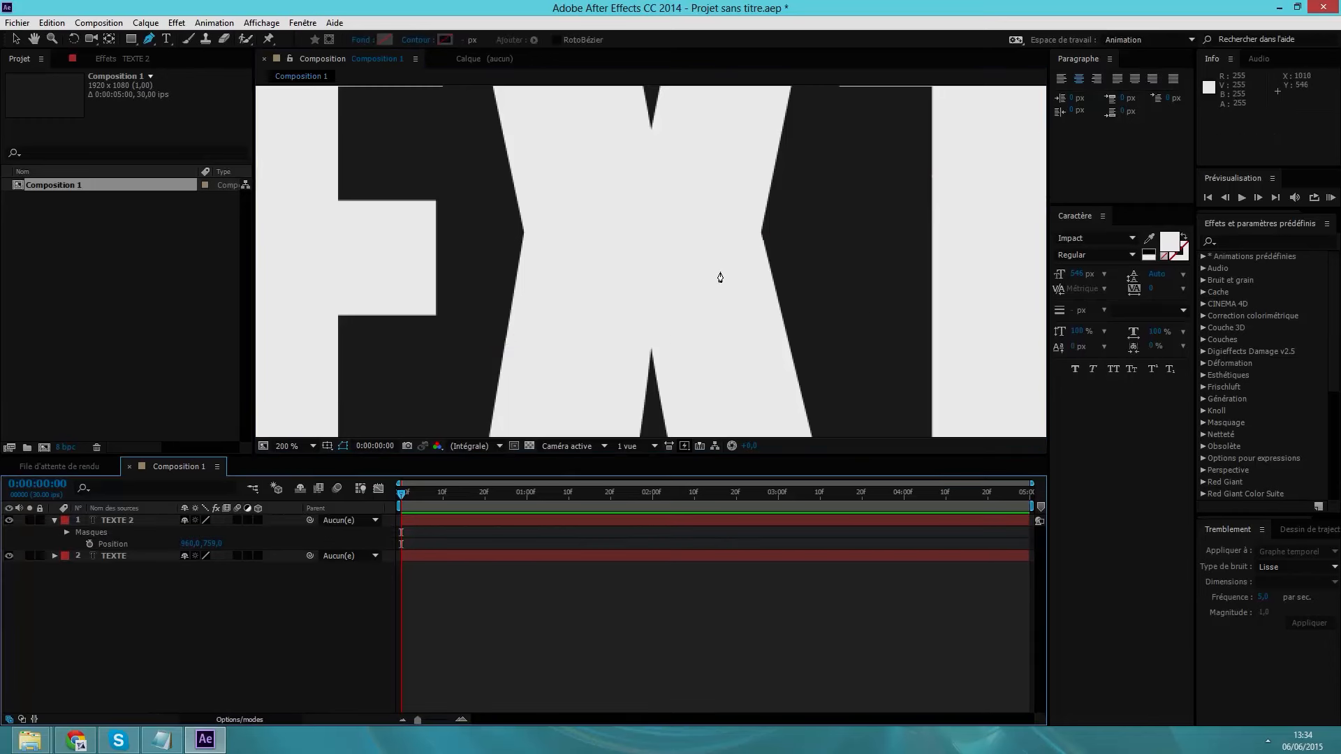
scroll(676, 293, "down", 5)
scroll(686, 301, "up", 4)
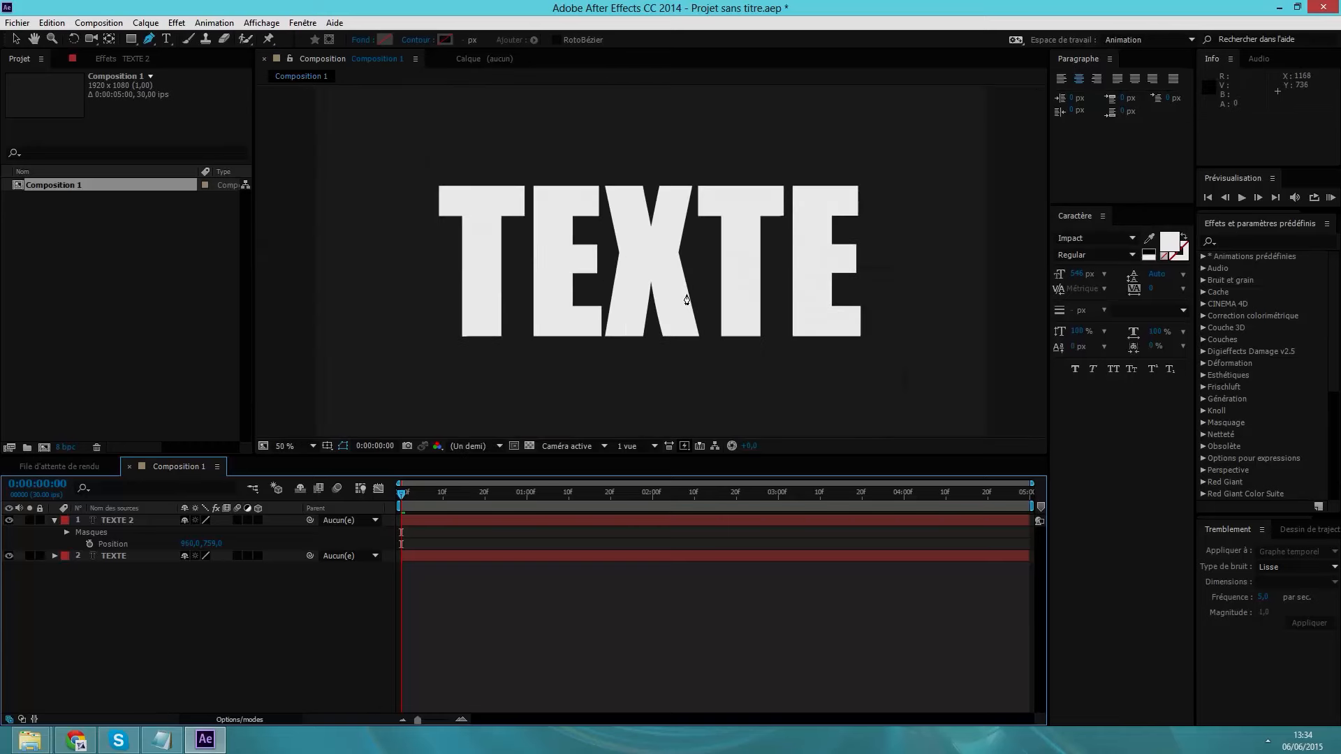
scroll(717, 294, "up", 1)
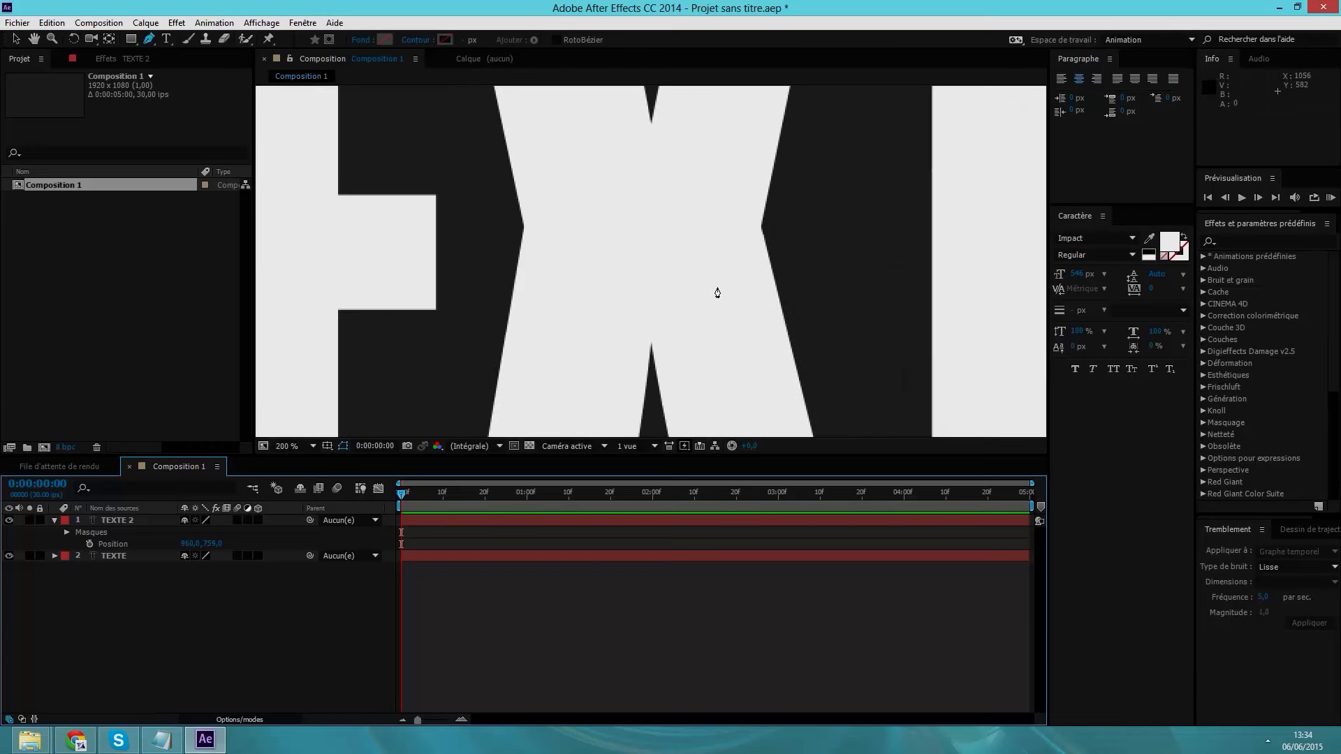
scroll(717, 292, "down", 1)
scroll(651, 265, "up", 1)
Show only the Position property under both the TEXTE 2 and TEXTE layers
left_click(54, 520)
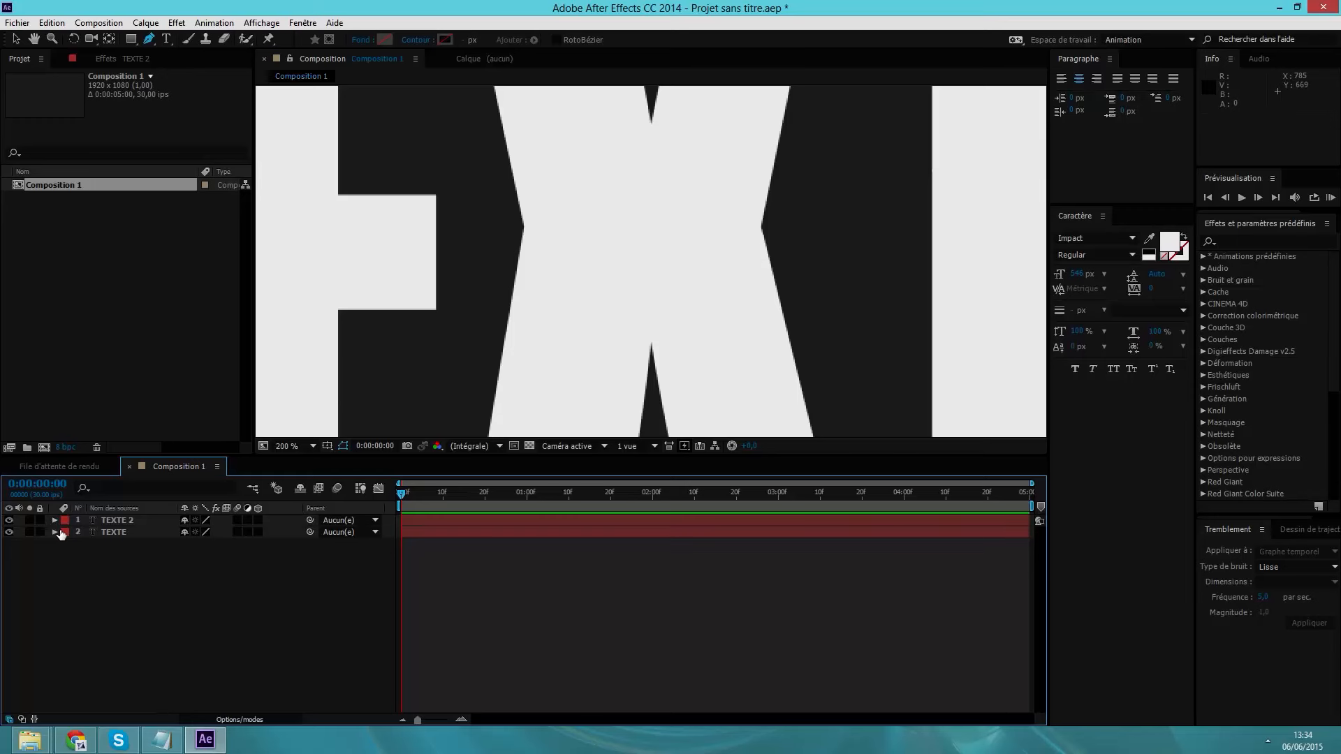
left_click(109, 521)
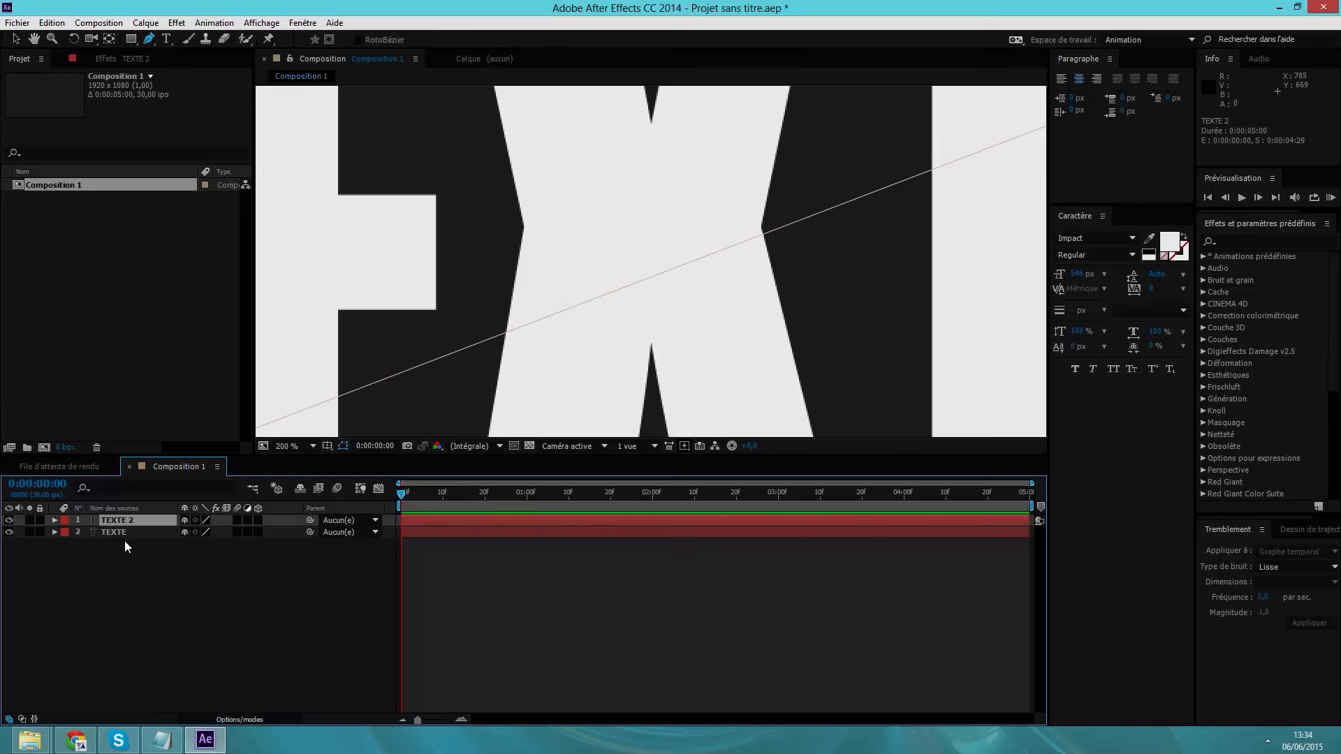
key("p")
left_click(99, 543)
key("p")
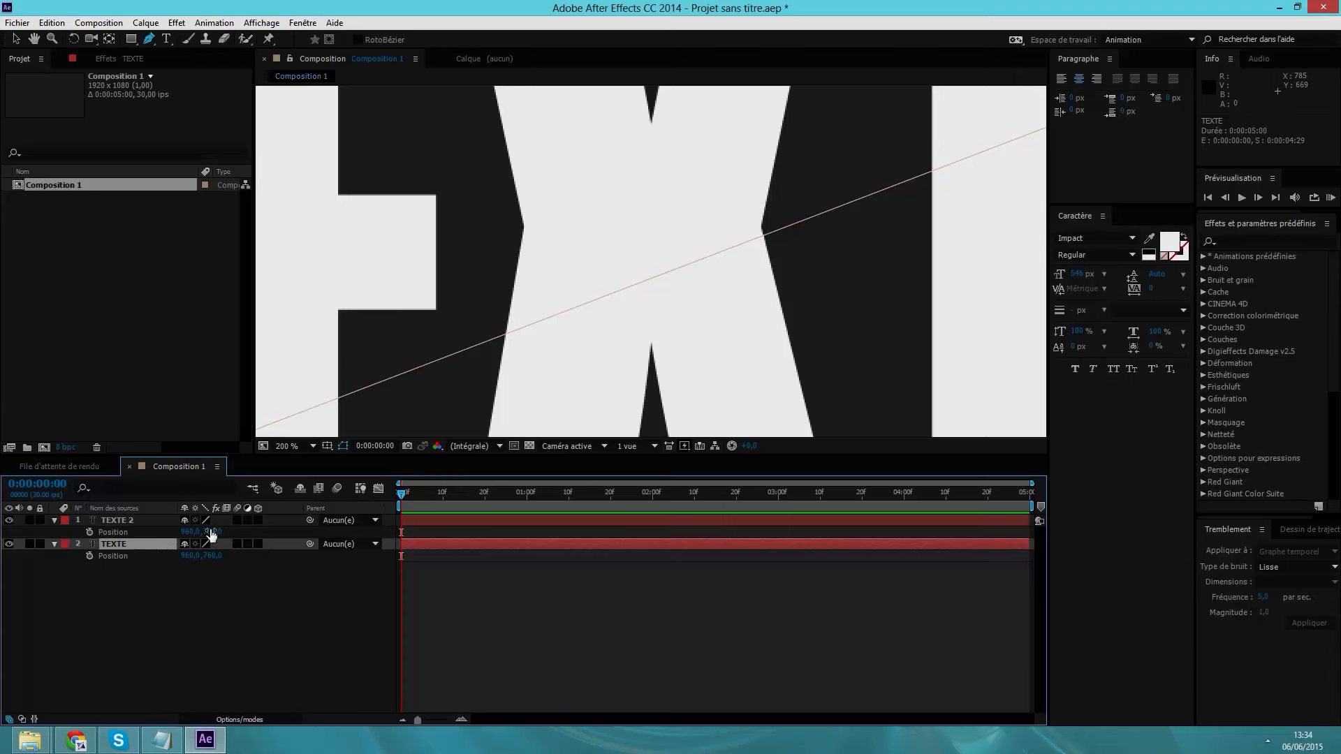
key("comma")
key("comma")
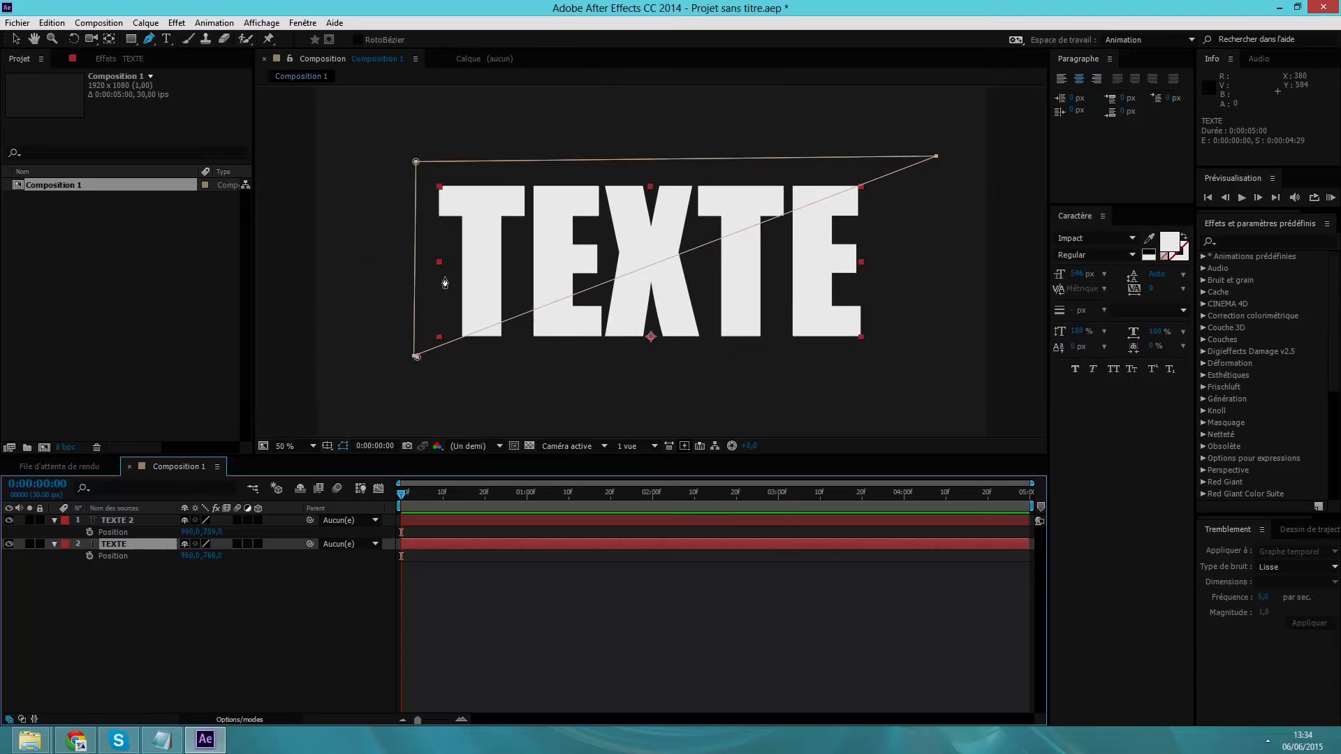
left_click(106, 614)
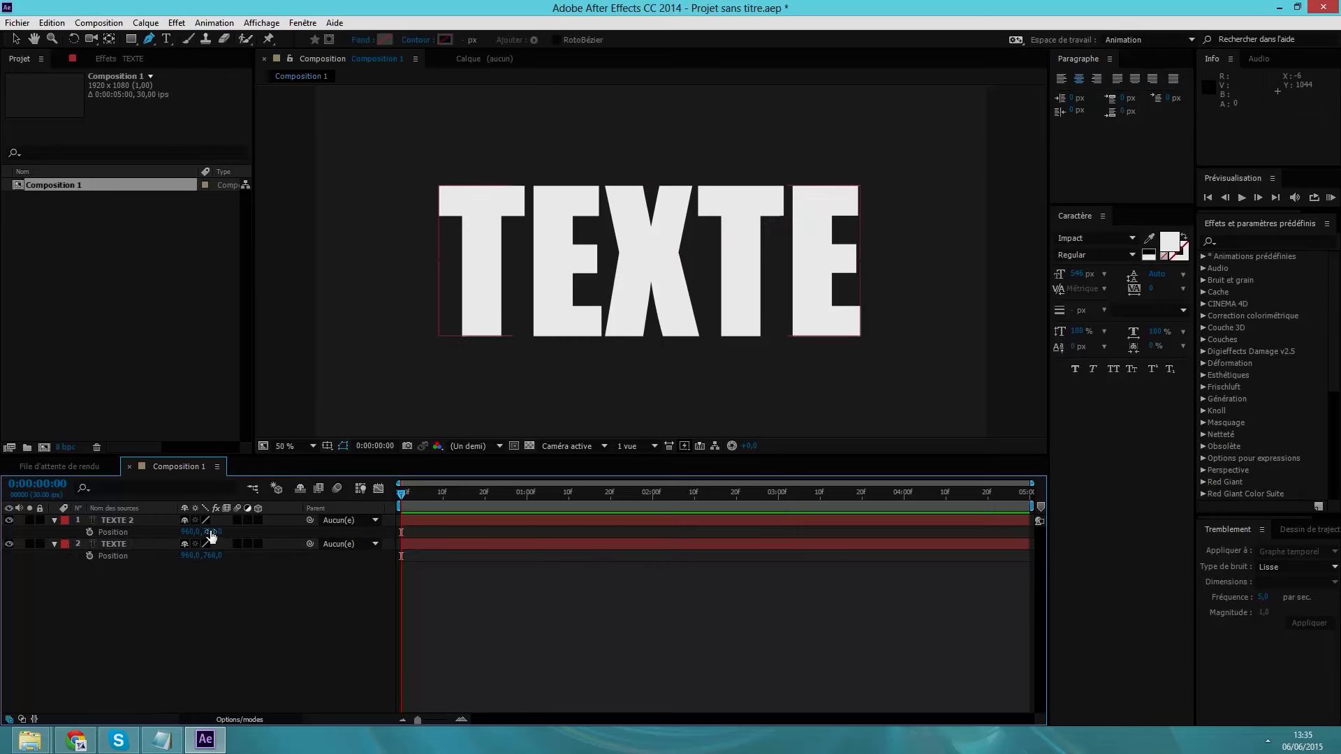
Try changing the vertical position of TEXTE 2, undo it, and move the current time to 0:00:01:20
mouse_move(213, 531)
left_mouse_down()
mouse_move(224, 528)
mouse_move(213, 529)
left_mouse_up()
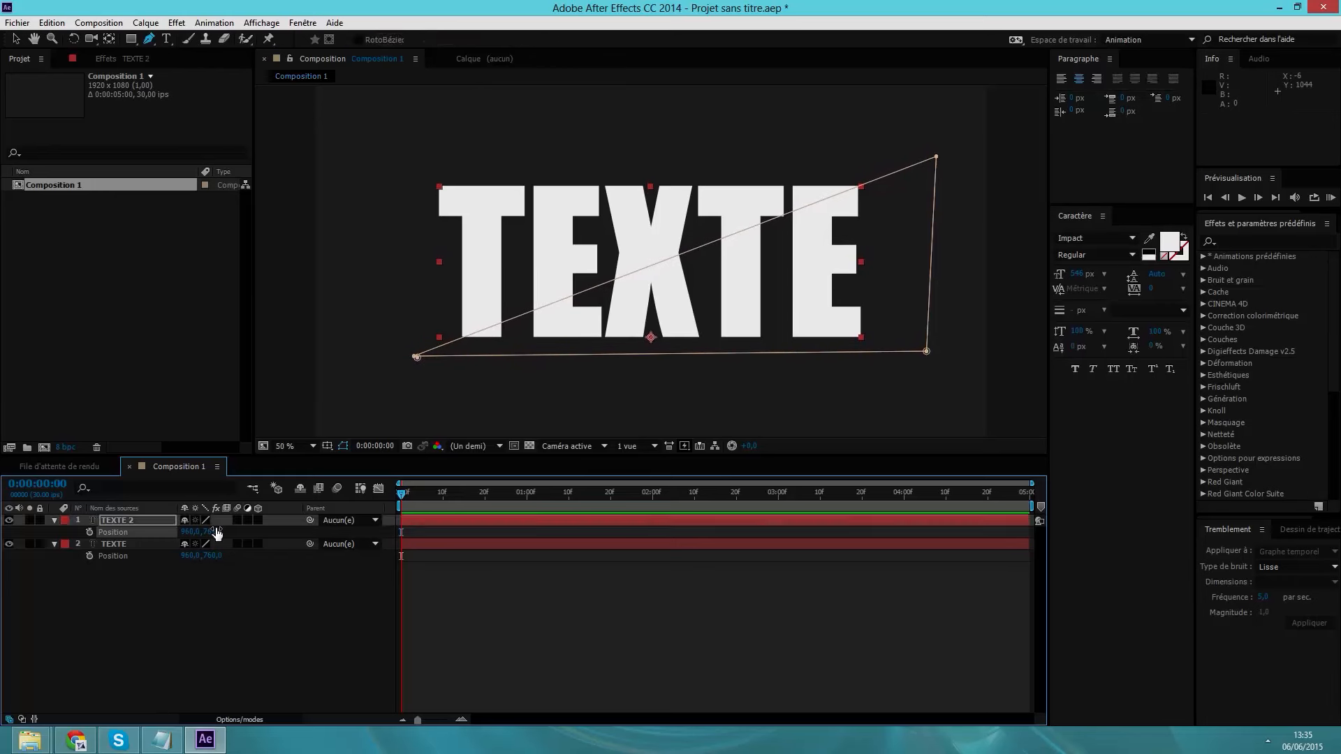
left_click(270, 517)
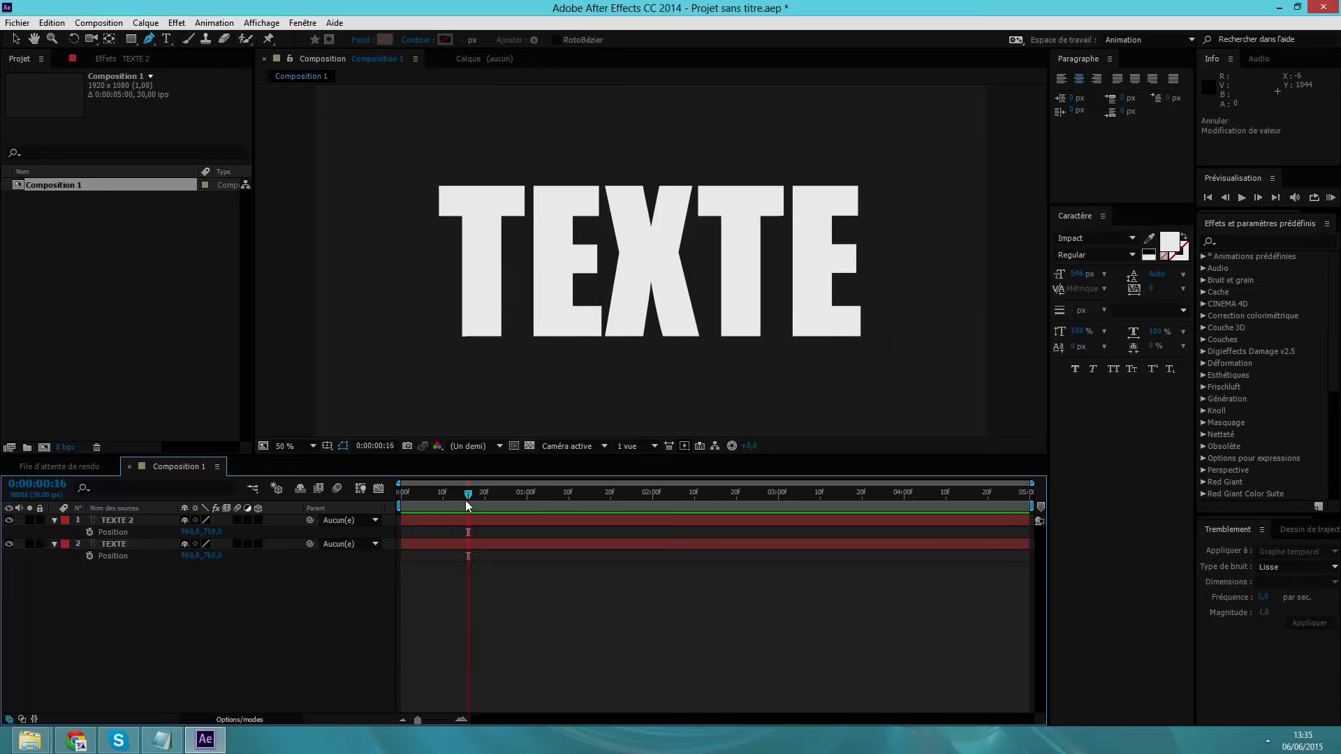
mouse_move(419, 722)
left_mouse_down()
mouse_move(438, 719)
mouse_move(402, 717)
left_mouse_up()
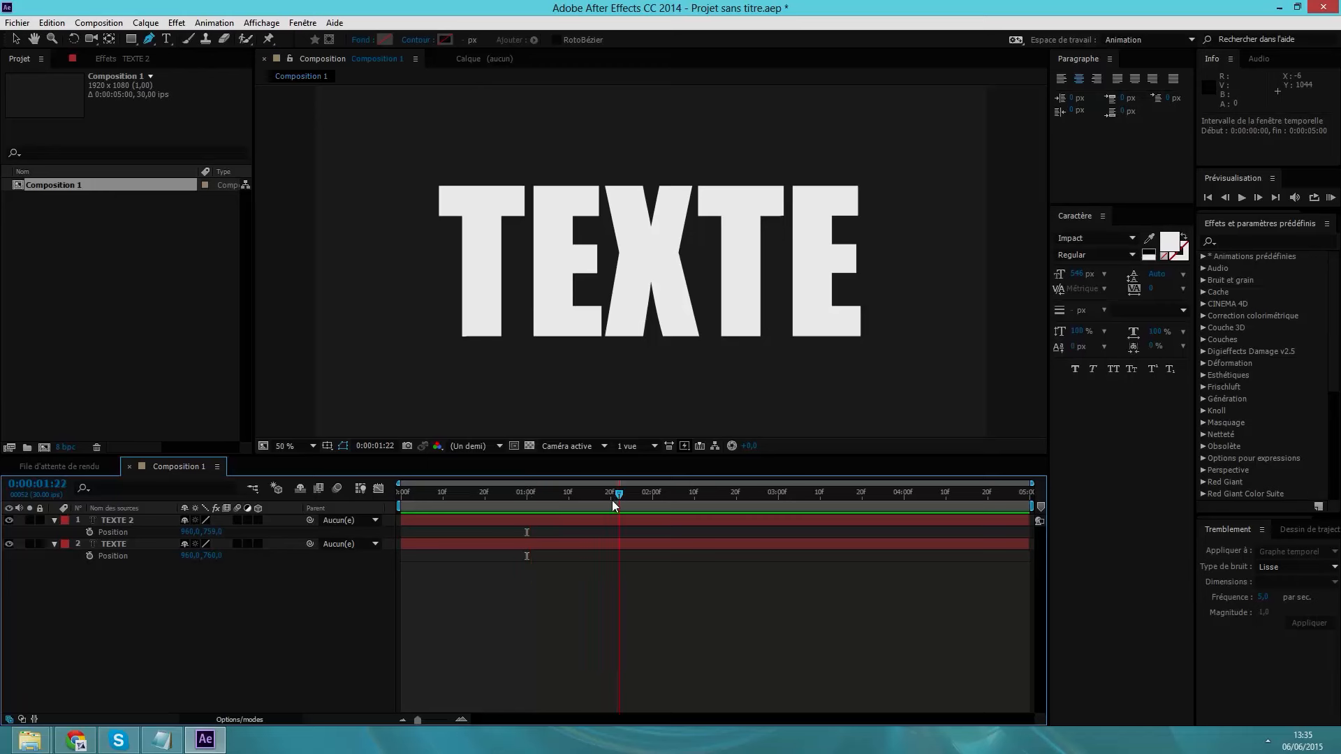
left_click(467, 546)
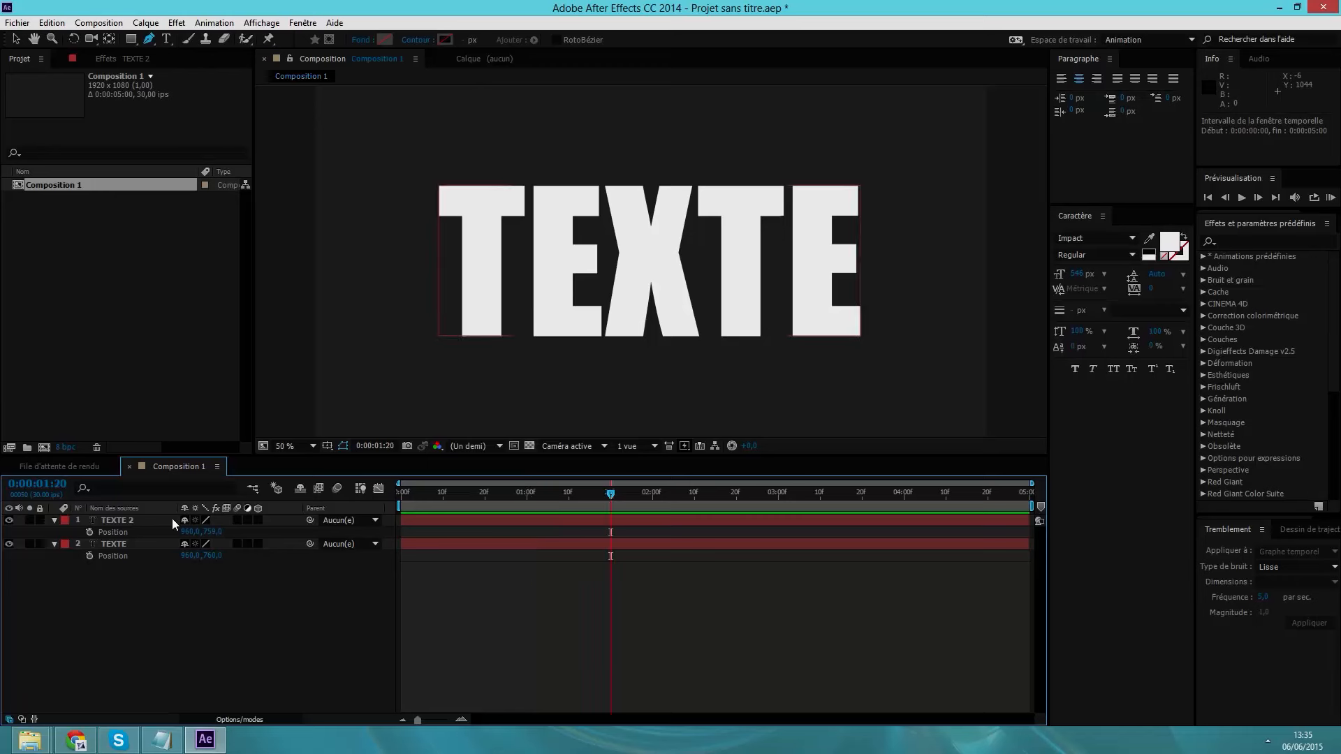
Pull the two halves apart at 0:00:01:20, placing TEXTE 2 at 971, 793 and TEXTE at 897, 787
left_click(181, 632)
mouse_move(215, 535)
left_mouse_down()
mouse_move(247, 531)
mouse_move(203, 541)
left_mouse_up()
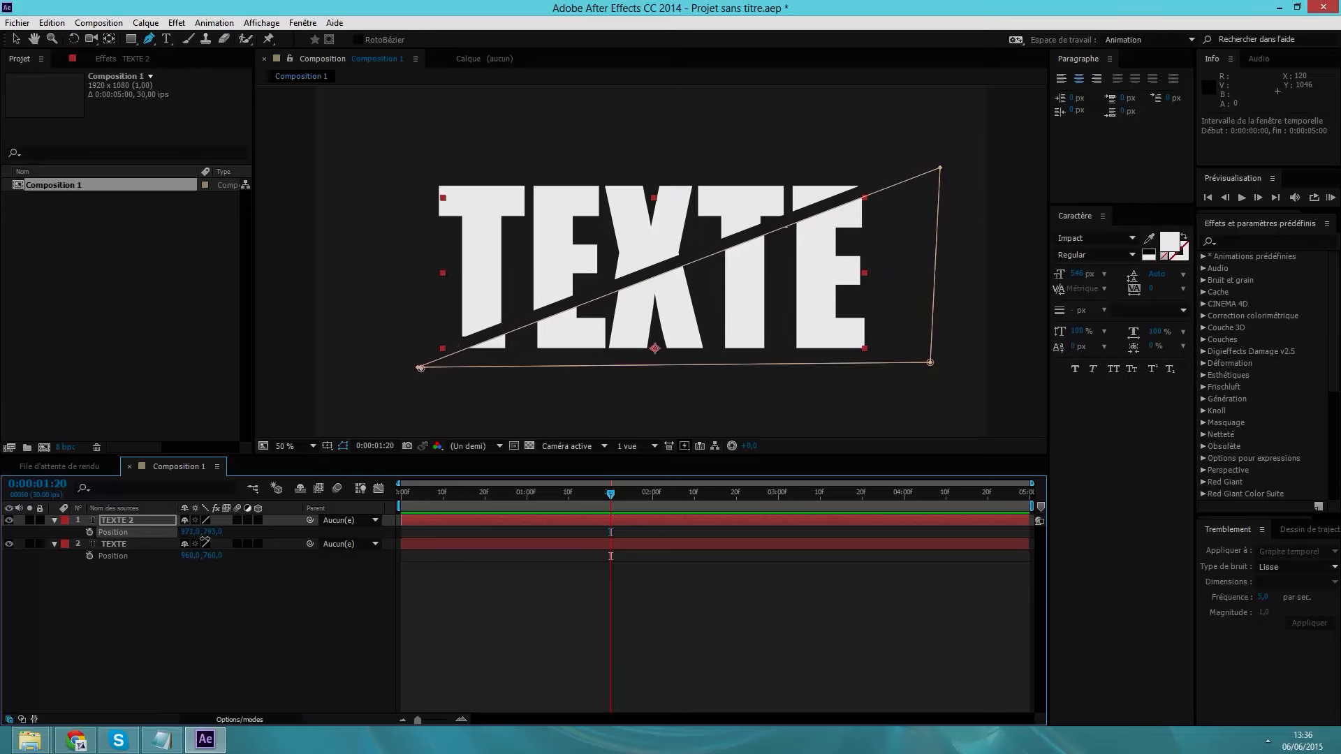
left_click(115, 554)
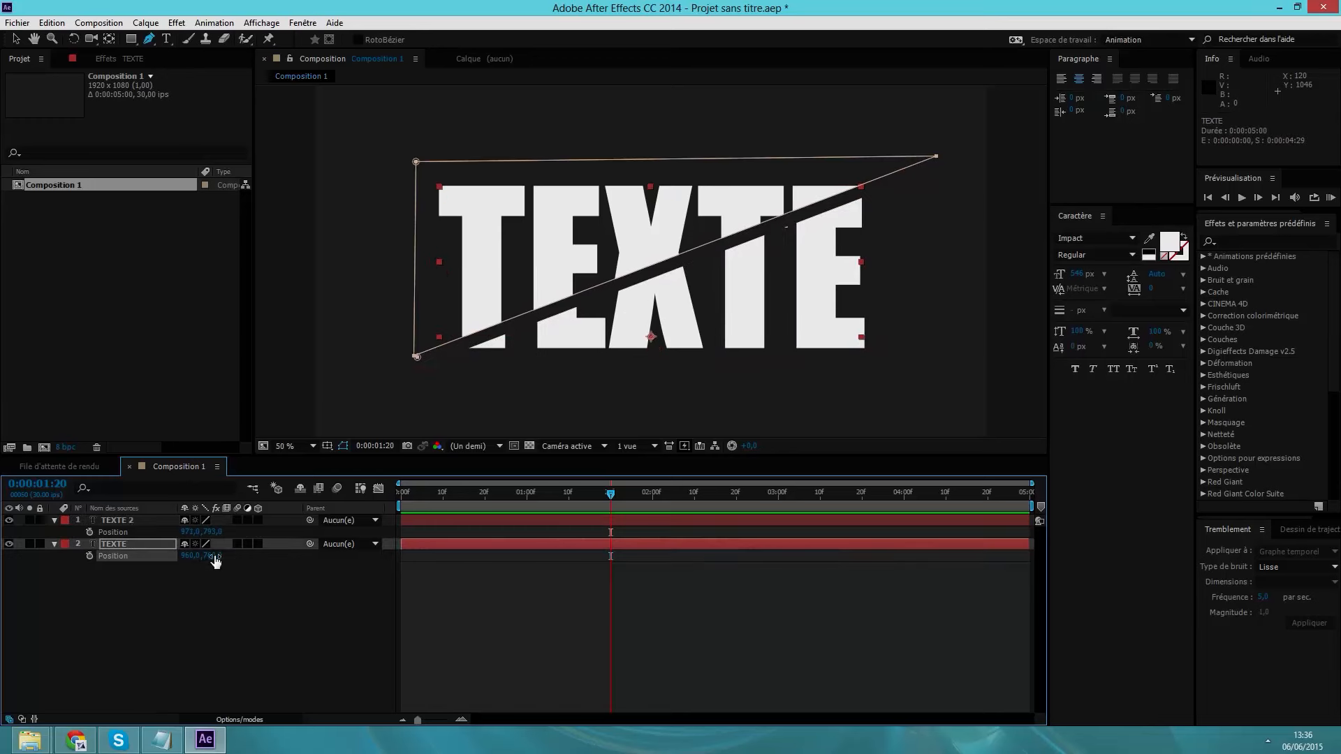
mouse_move(215, 561)
left_mouse_down()
mouse_move(193, 564)
mouse_move(210, 574)
left_mouse_up()
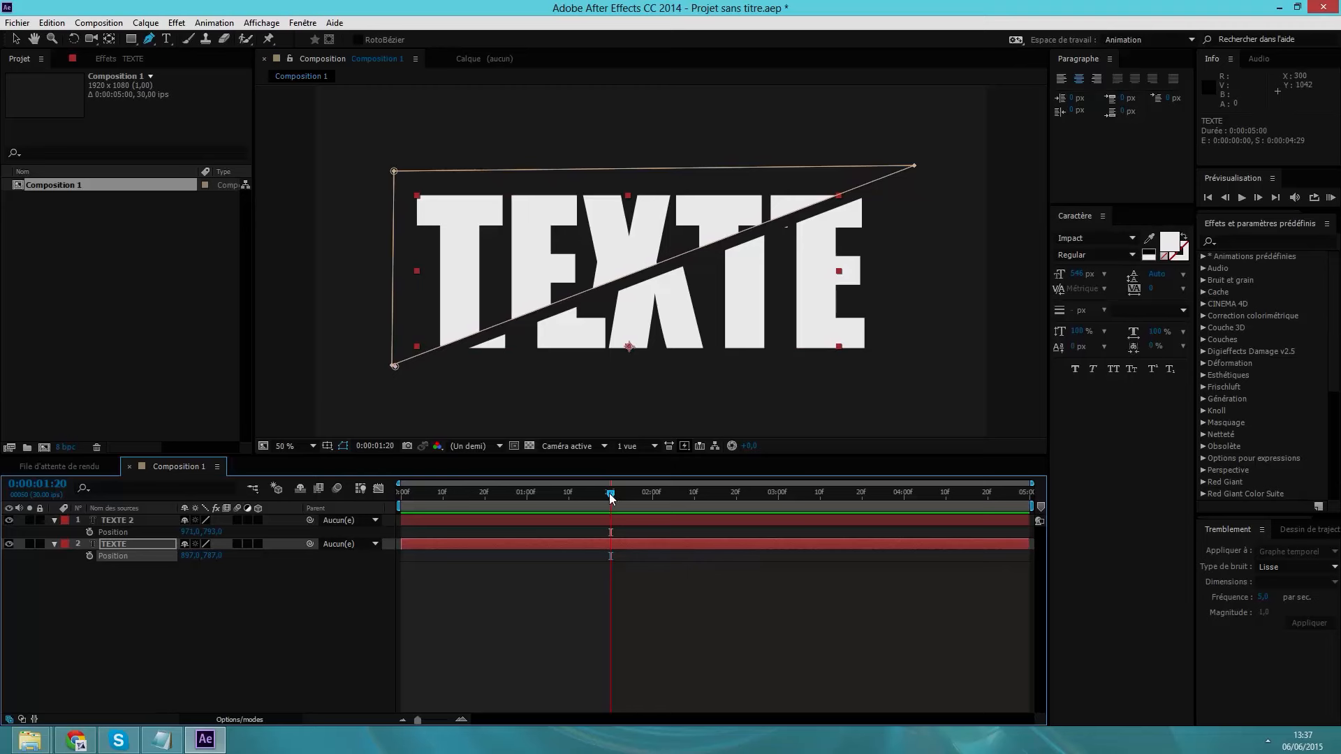
Check the offset halves at the composition's start, and undo the position changes of both layers
left_click_drag(610, 494, 328, 515)
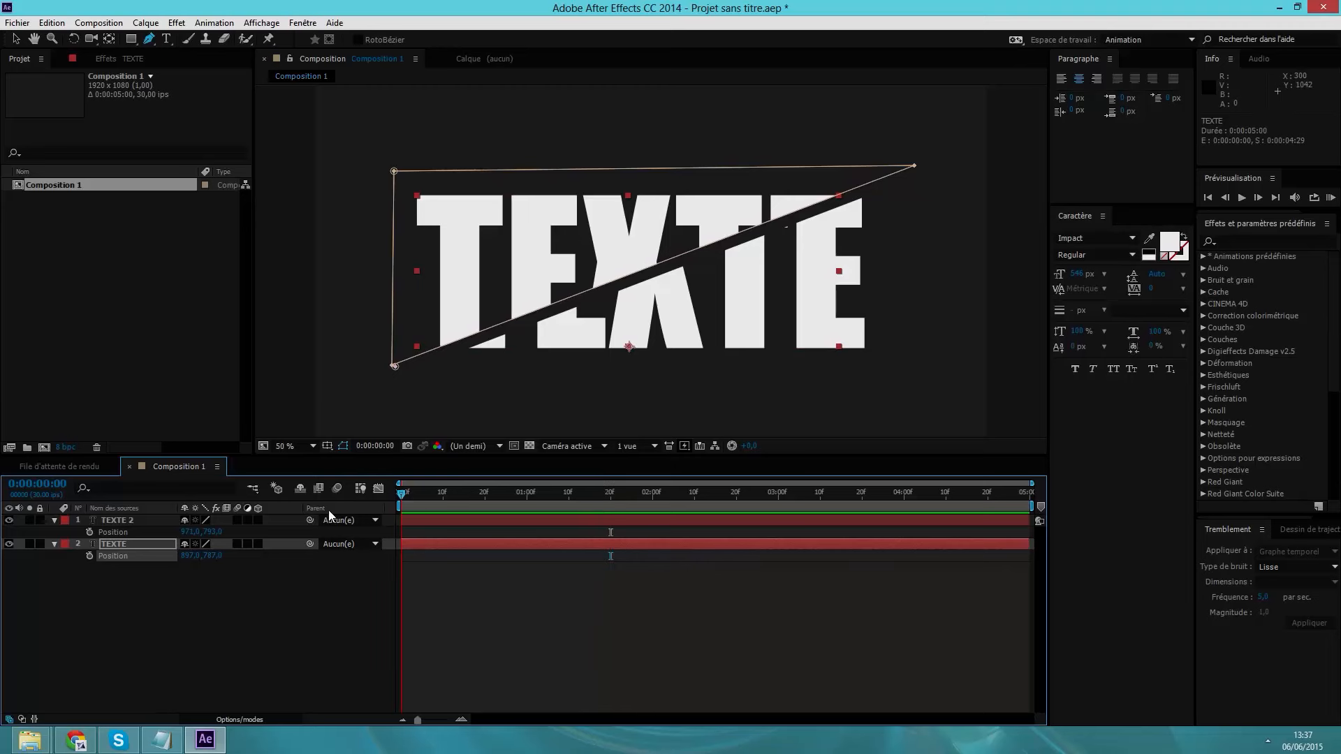
left_click(1239, 198)
left_click(410, 495)
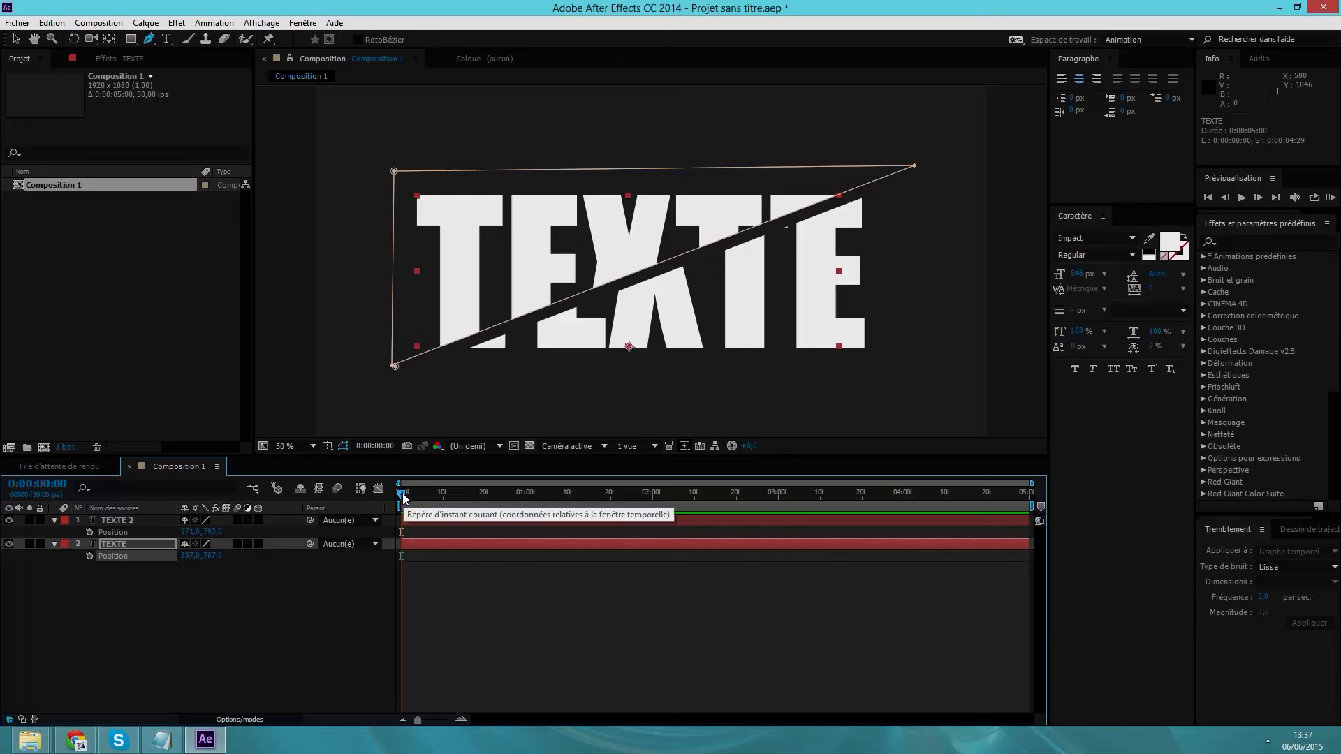
key("ctrl+z")
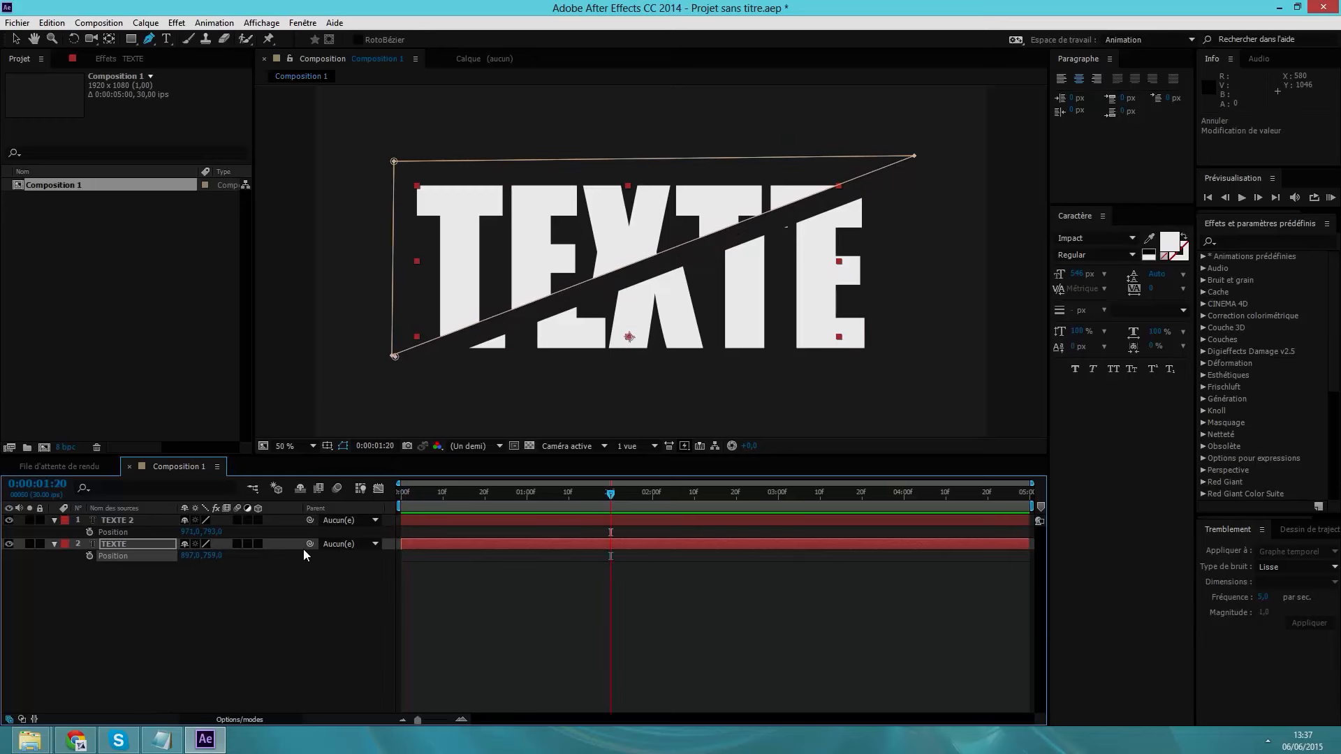
key("ctrl+z")
key("ctrl+z")
key("ctrl+z")
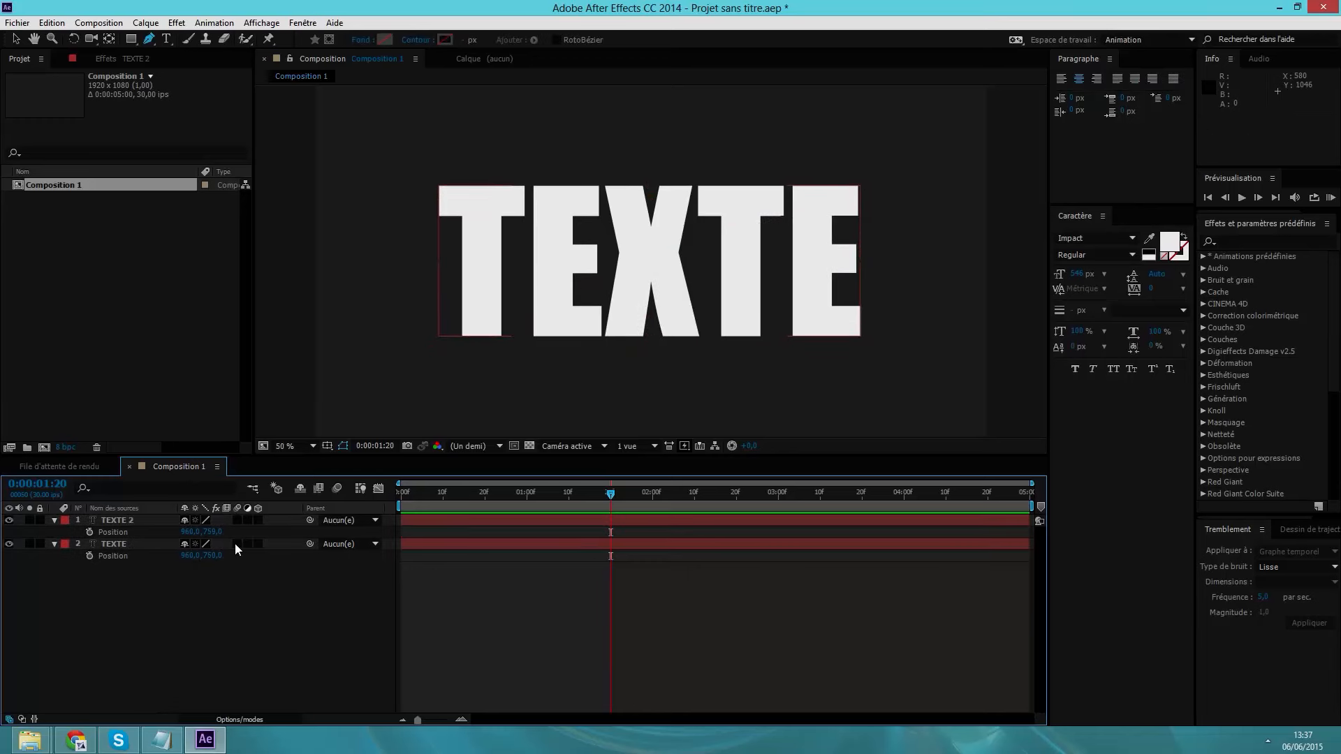
Set starting Position keyframes for both TEXTE 2 and TEXTE at 0:00:01:10
left_click_drag(609, 494, 525, 503)
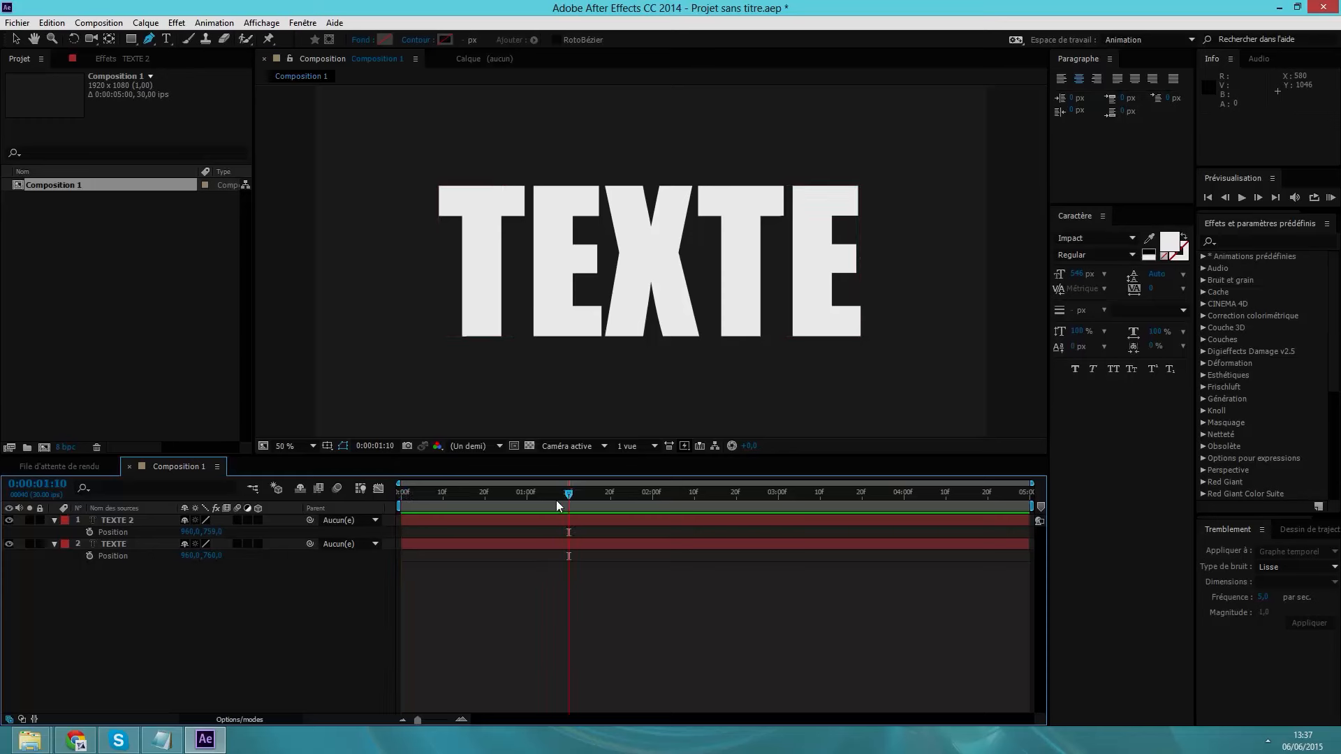
left_click(91, 533)
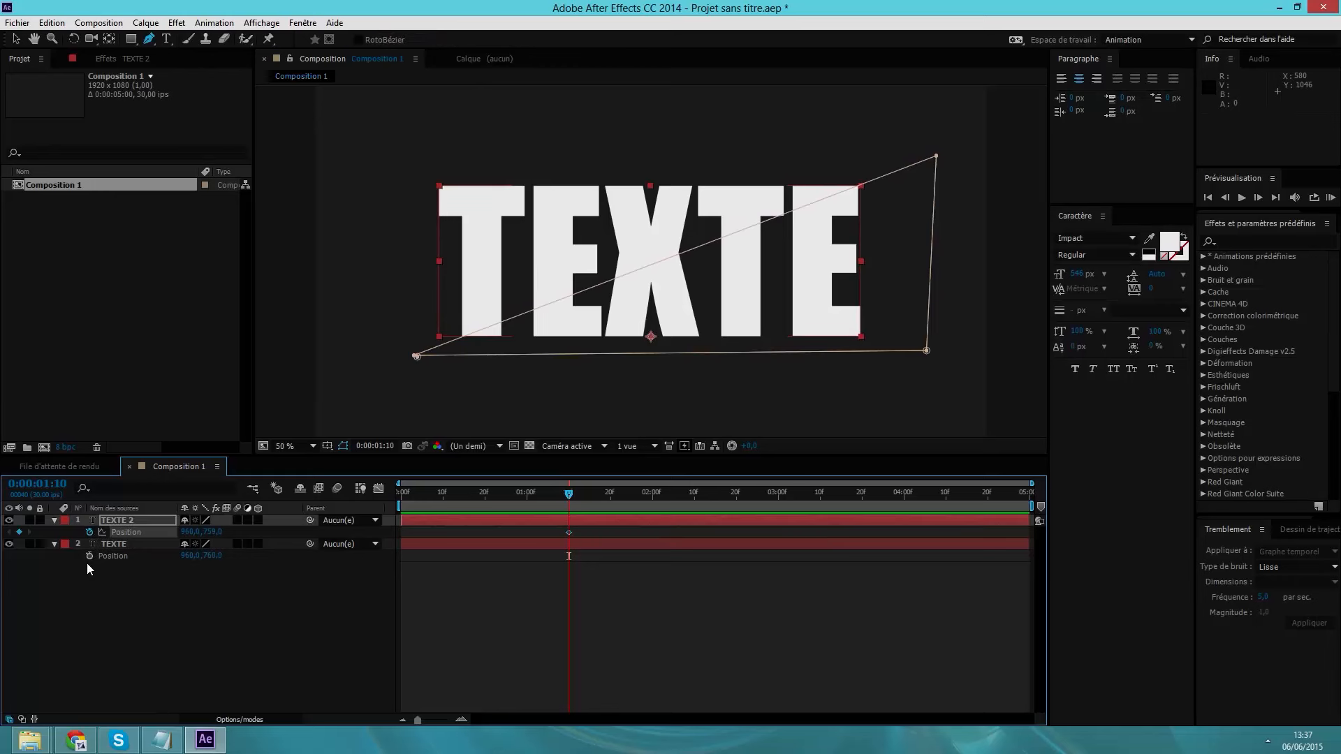
left_click(89, 556)
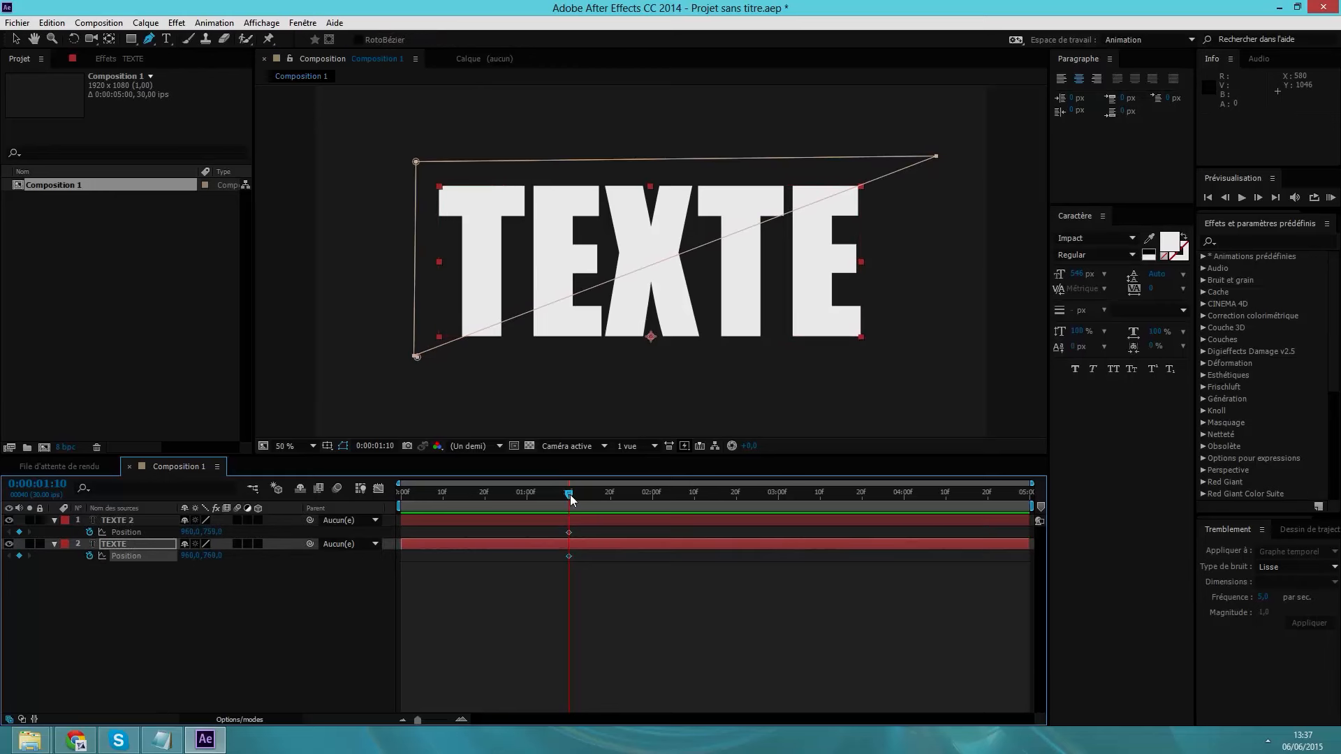
At 0:00:01:20, keyframe the two halves apart, with TEXTE 2 at about 996, 783 and TEXTE at about 883, 777
left_click_drag(570, 495, 611, 500)
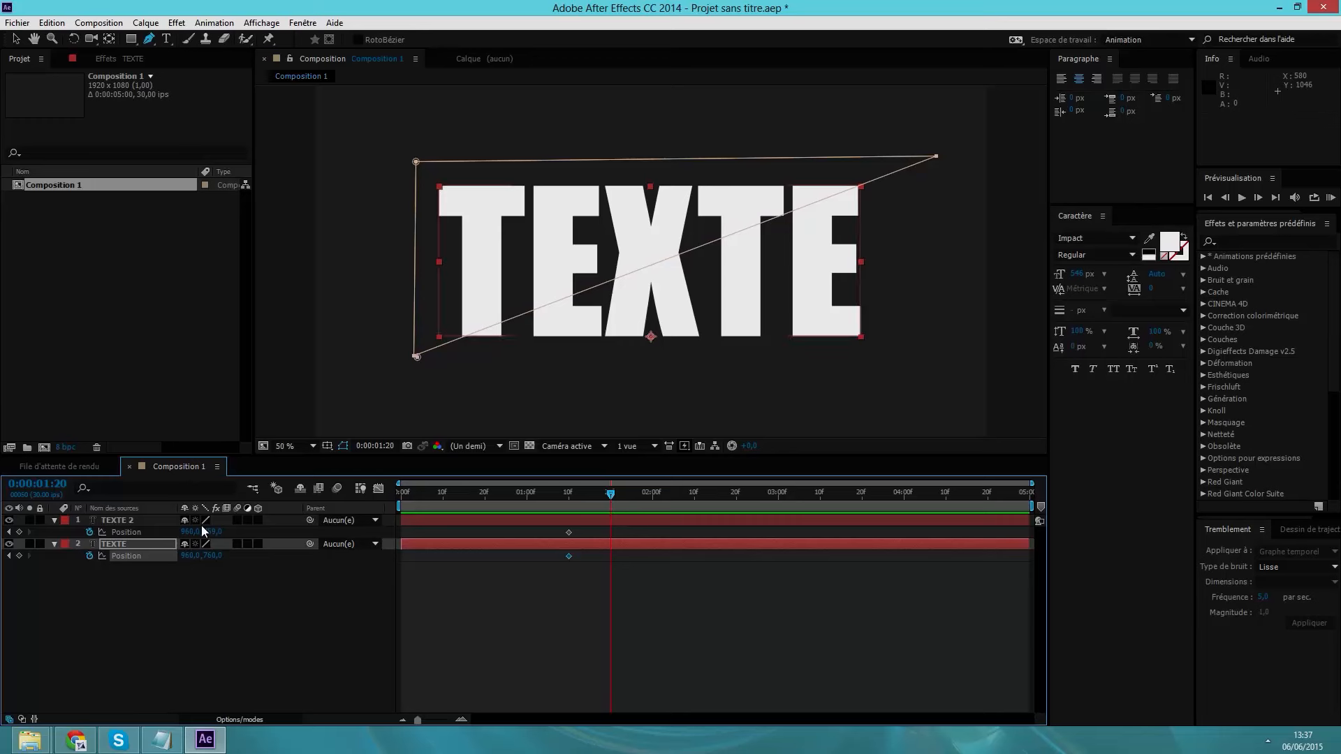
mouse_move(211, 532)
left_mouse_down()
mouse_move(232, 526)
mouse_move(217, 531)
left_mouse_up()
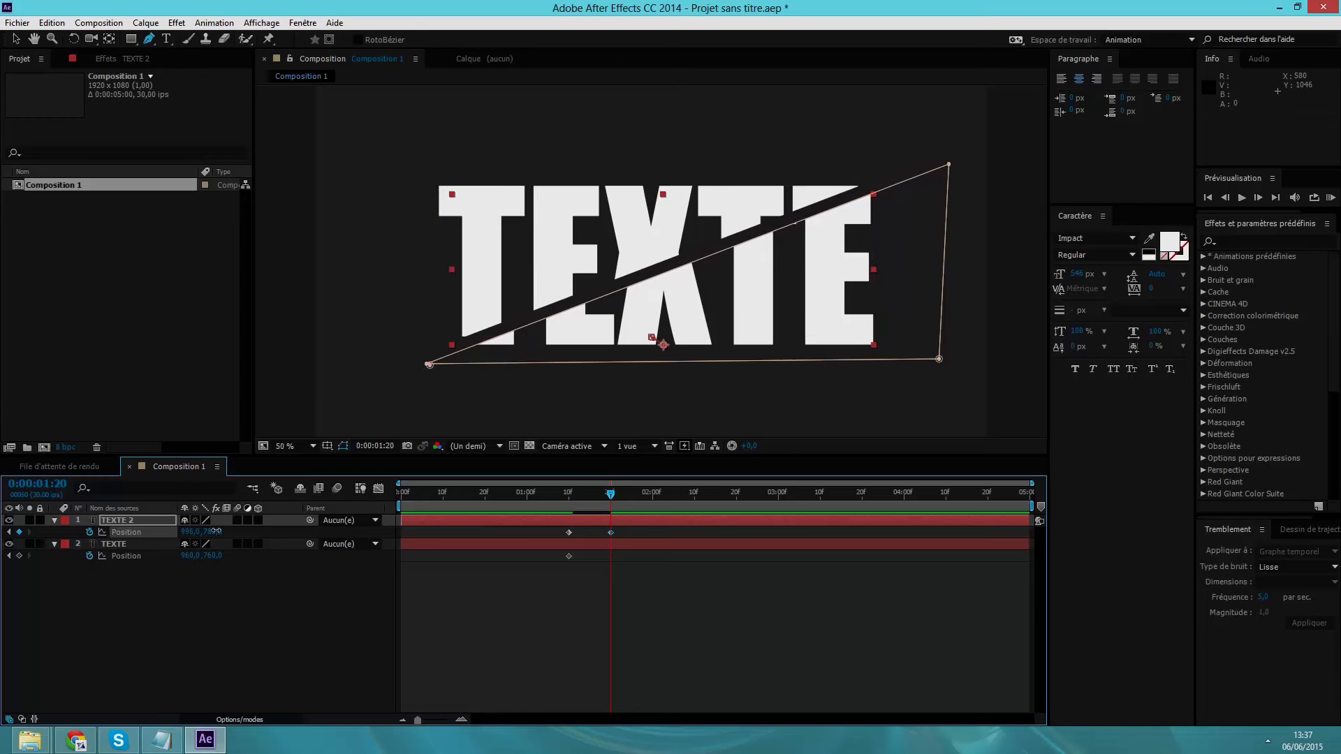
left_click(123, 546)
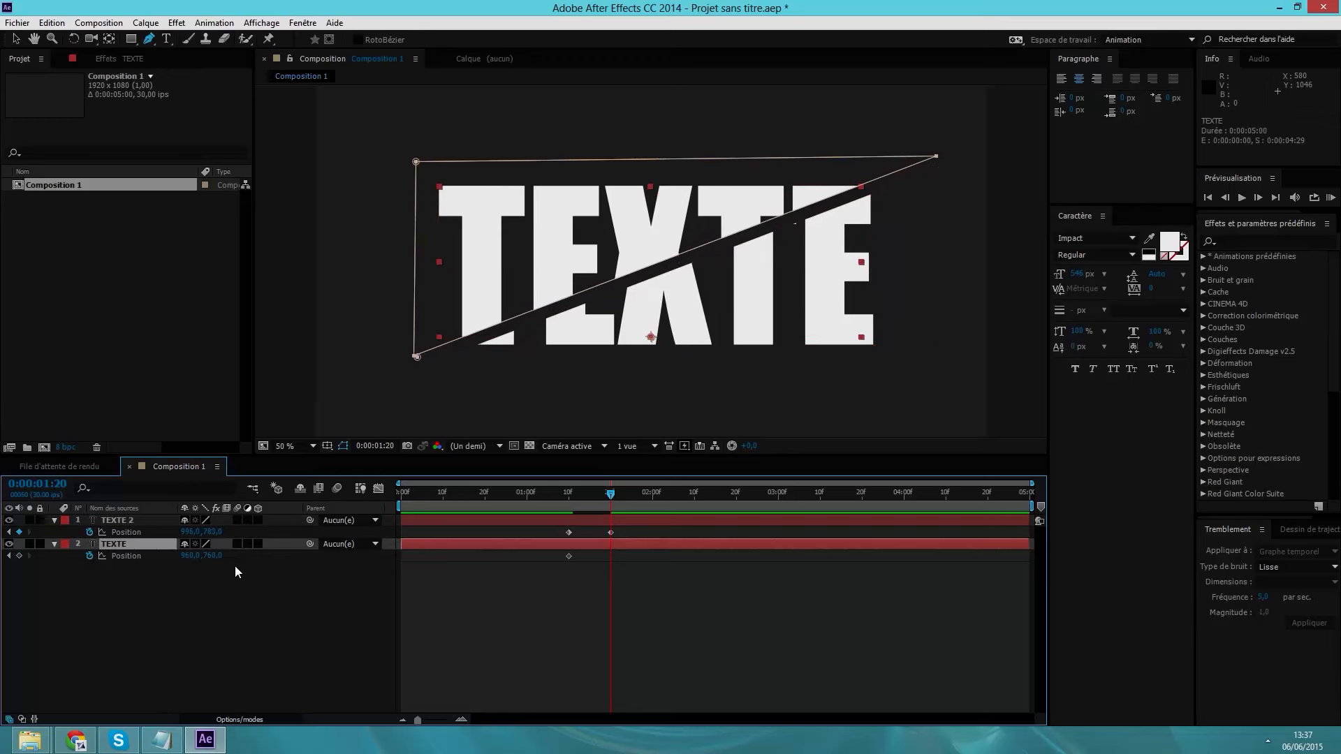
mouse_move(190, 555)
left_mouse_down()
mouse_move(154, 555)
mouse_move(227, 558)
mouse_move(178, 562)
mouse_move(190, 564)
left_mouse_up()
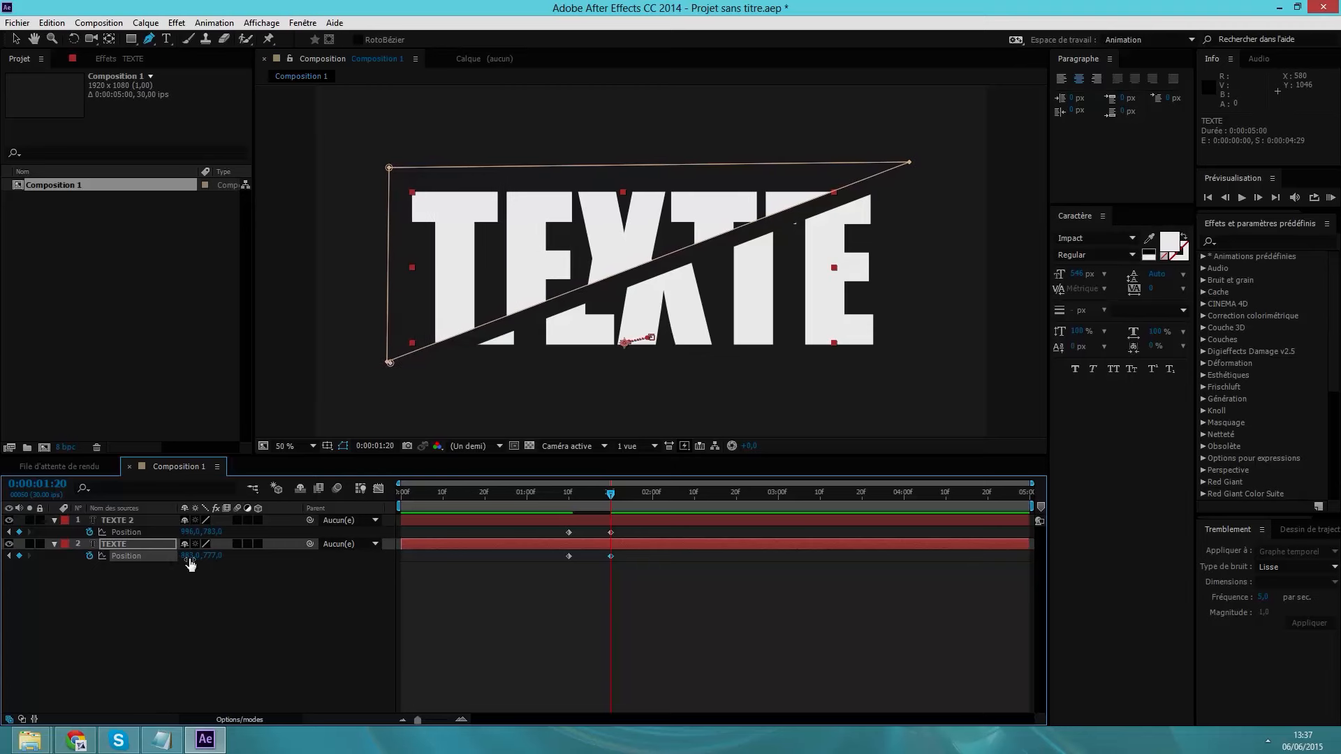
At 0:00:04:29, keyframe TEXTE 2 at about 1259, 786 and shift TEXTE further left and slightly up
left_click_drag(610, 495, 764, 511)
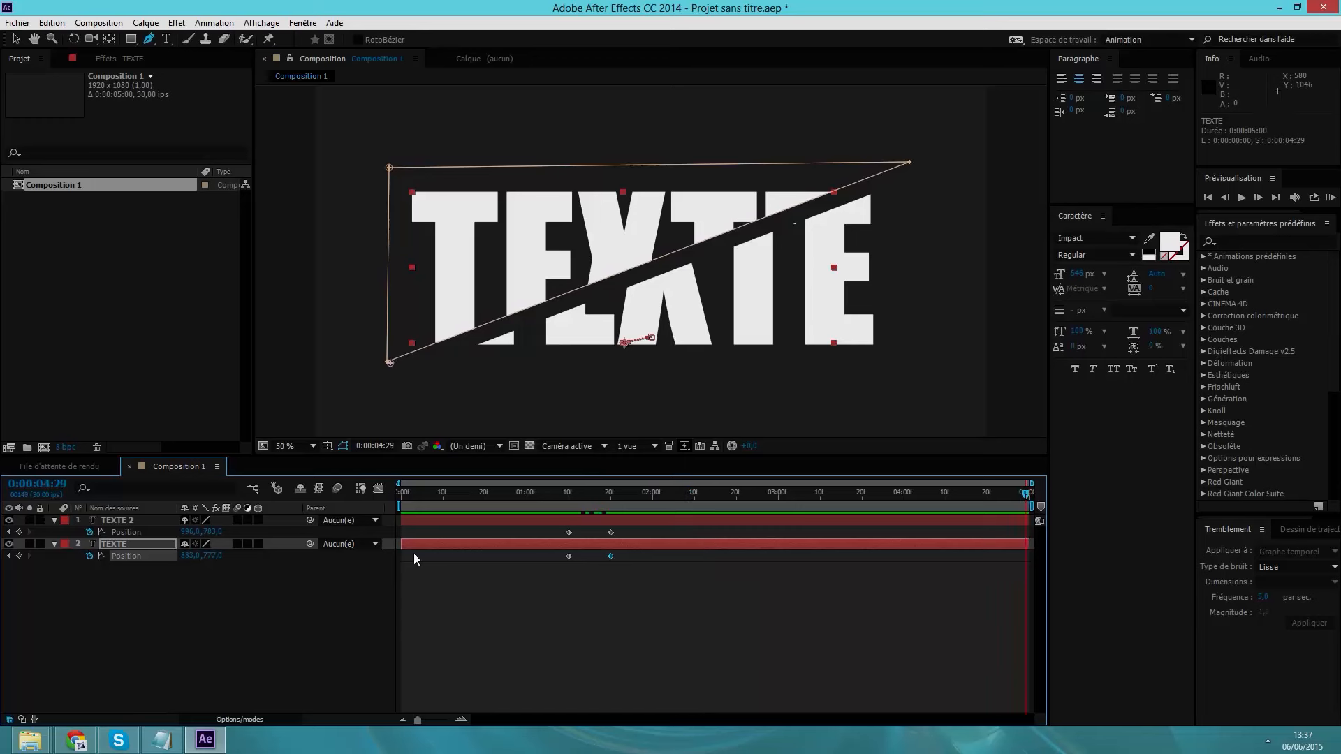
left_click_drag(213, 531, 378, 542)
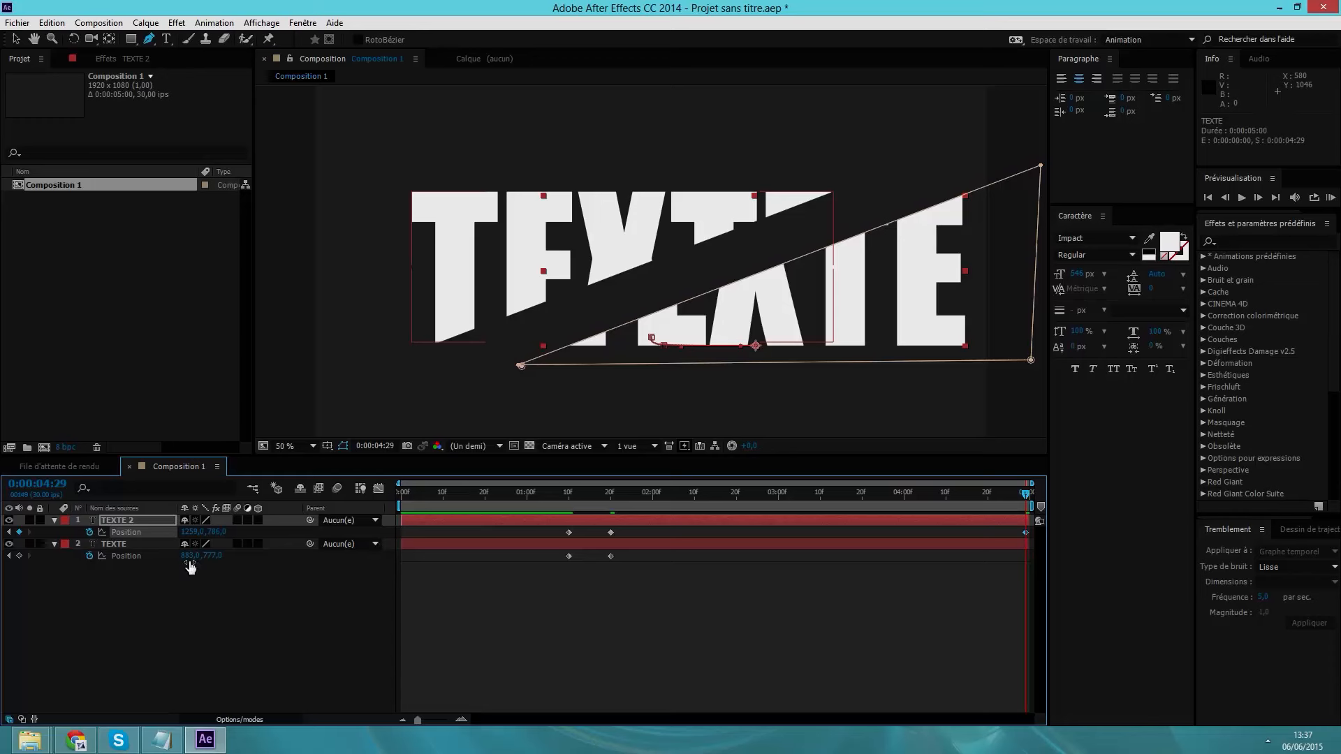
mouse_move(185, 557)
left_mouse_down()
mouse_move(144, 557)
mouse_move(225, 554)
mouse_move(189, 555)
left_mouse_up()
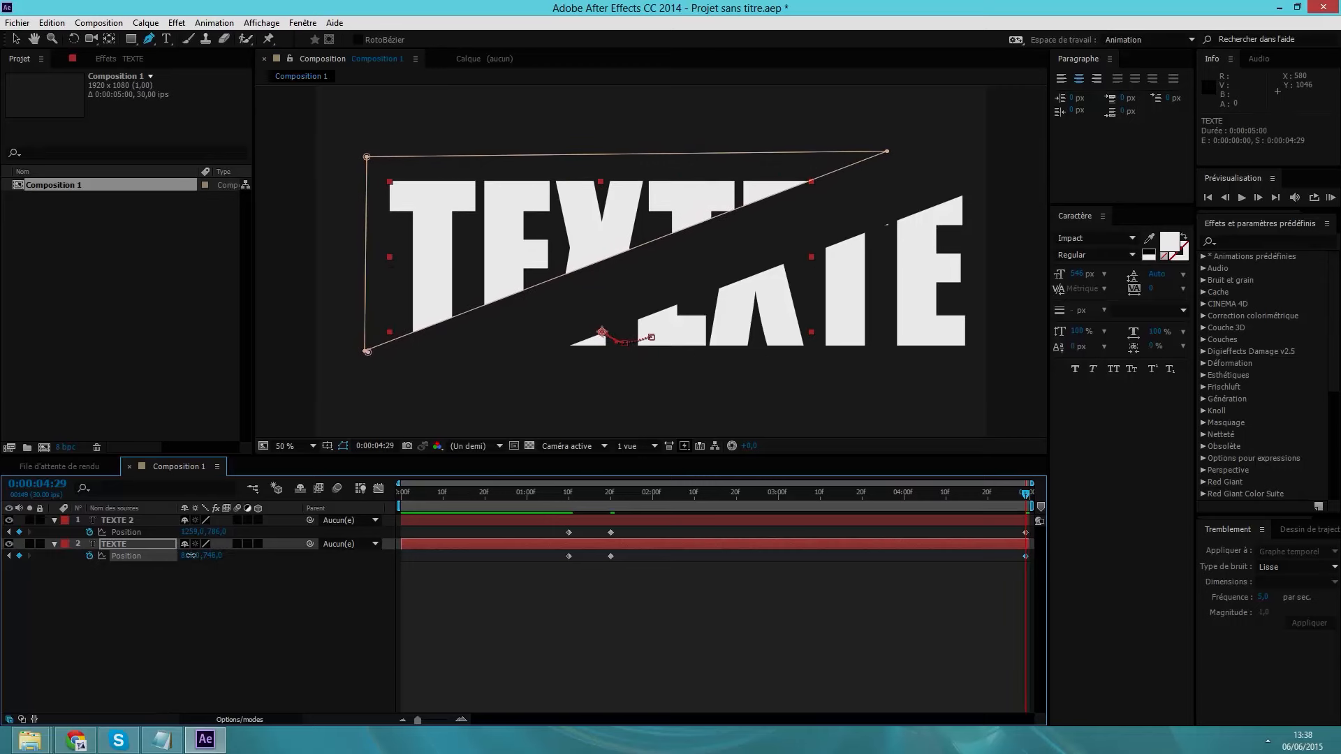
Return to the composition's start and move the first Position keyframes of both layers to about 0:00:01:15
left_click_drag(702, 510, 373, 539)
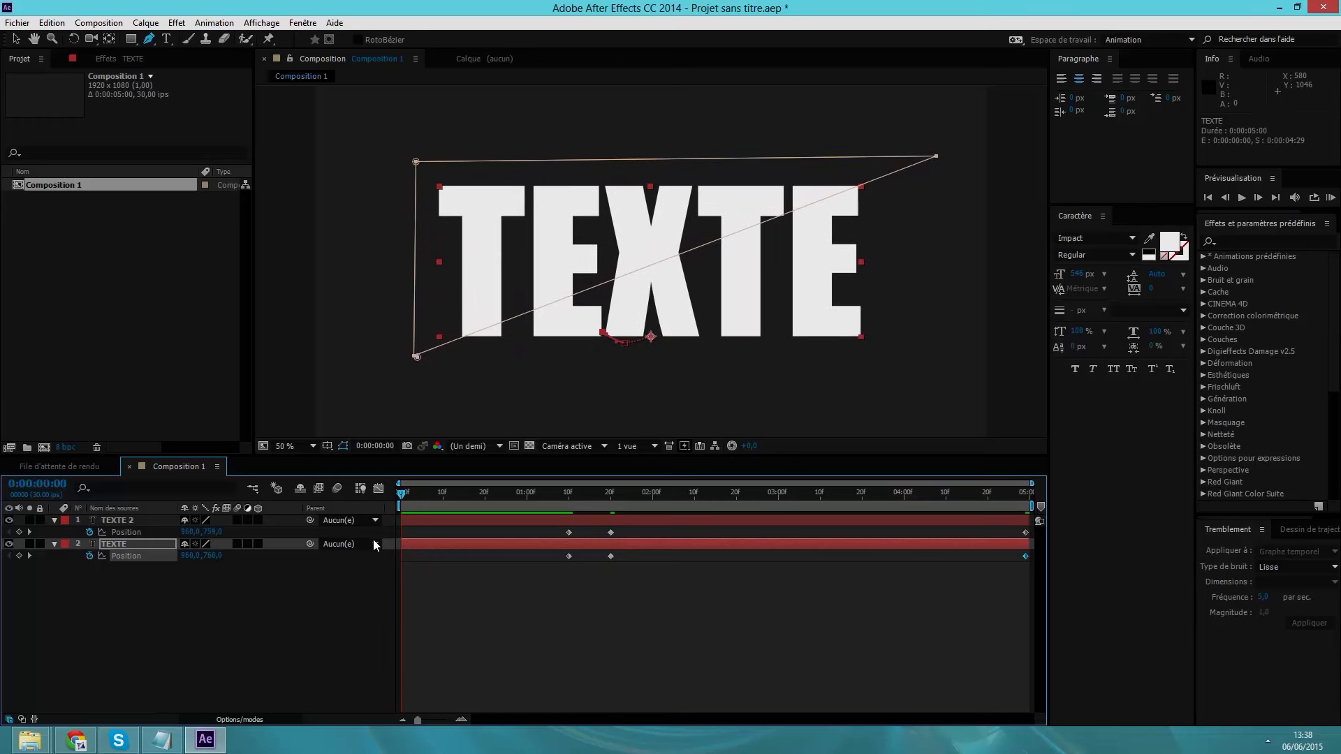
left_click_drag(610, 528, 628, 564)
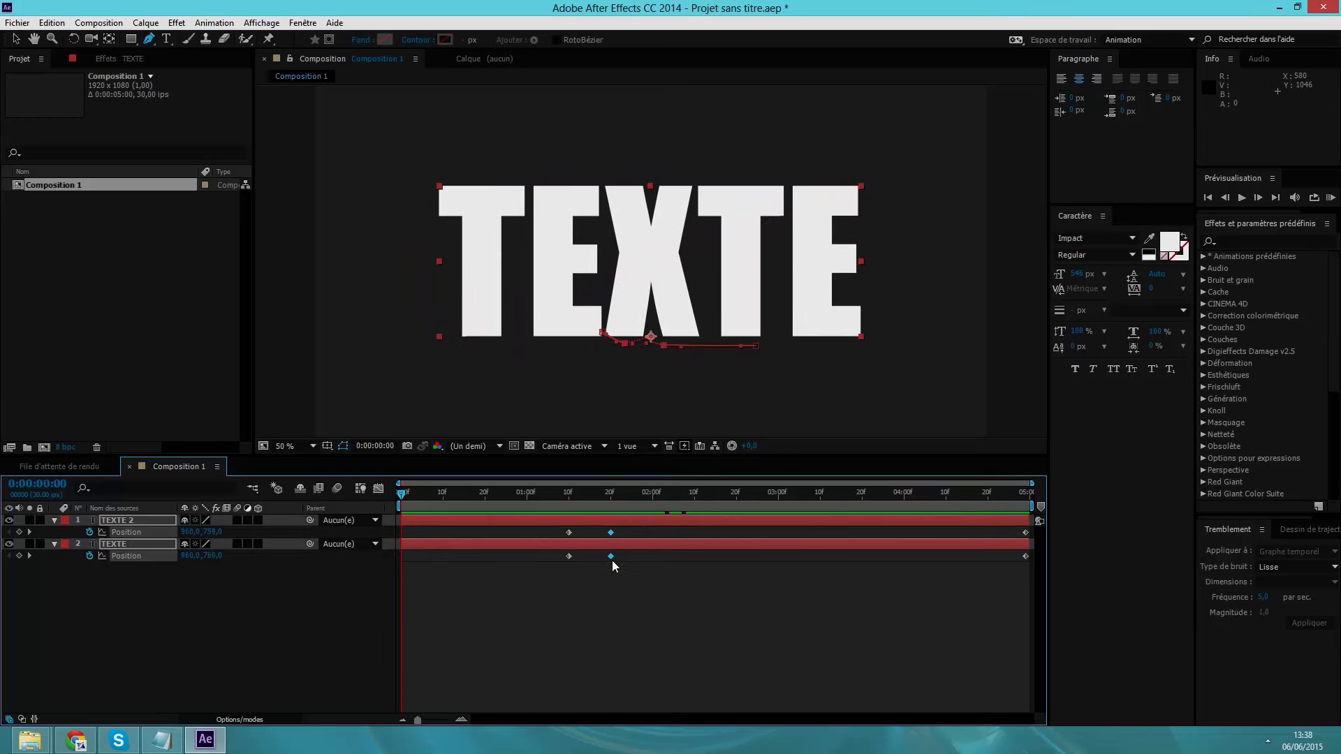
left_click_drag(556, 528, 590, 559)
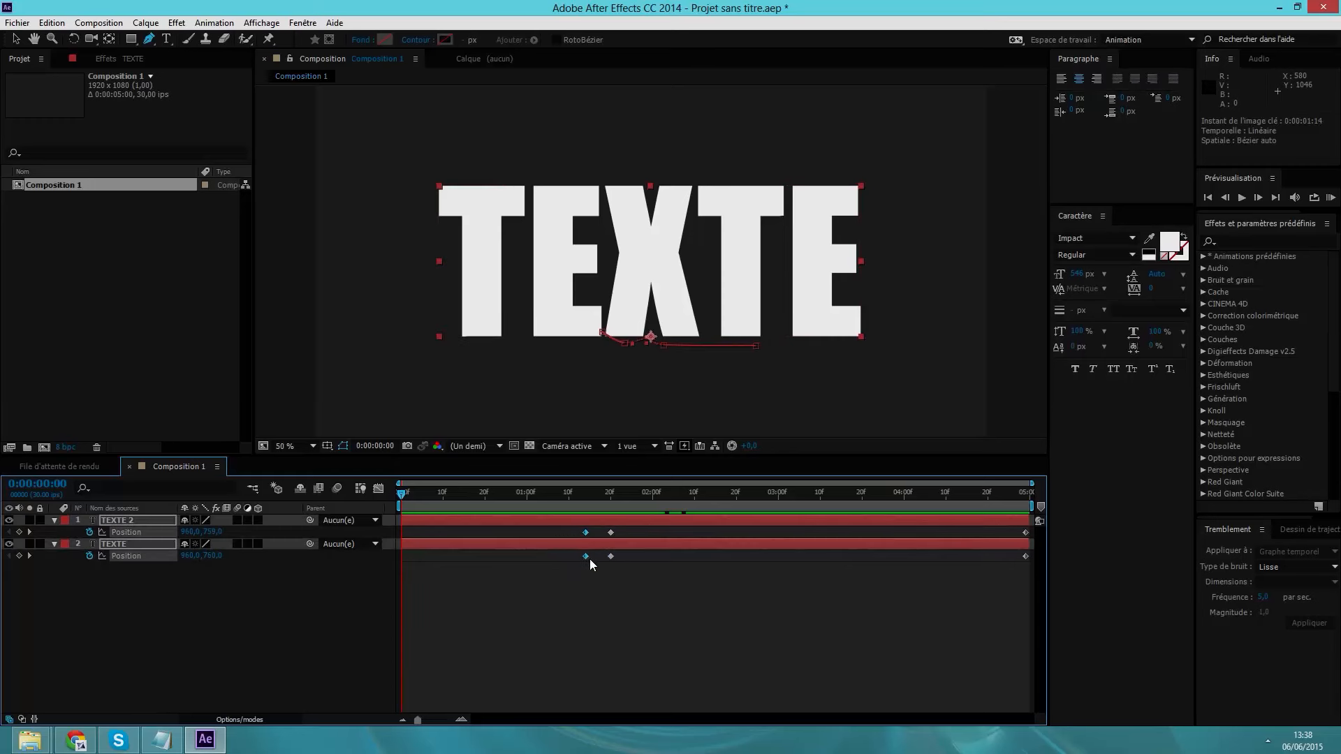
Preview the split-text animation from the start, check frames around 0:00:03:20, and deselect the layers
left_click_drag(538, 513, 400, 499)
left_click(1236, 200)
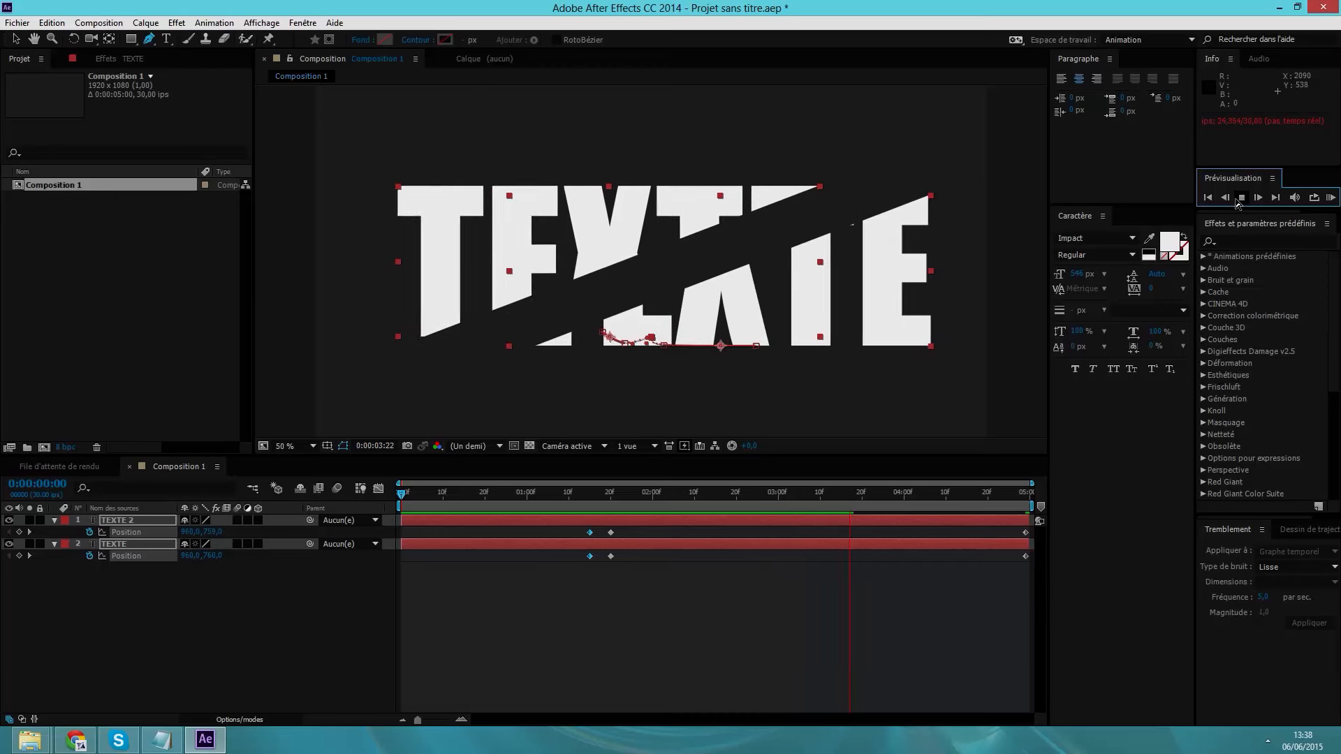
left_click(1240, 198)
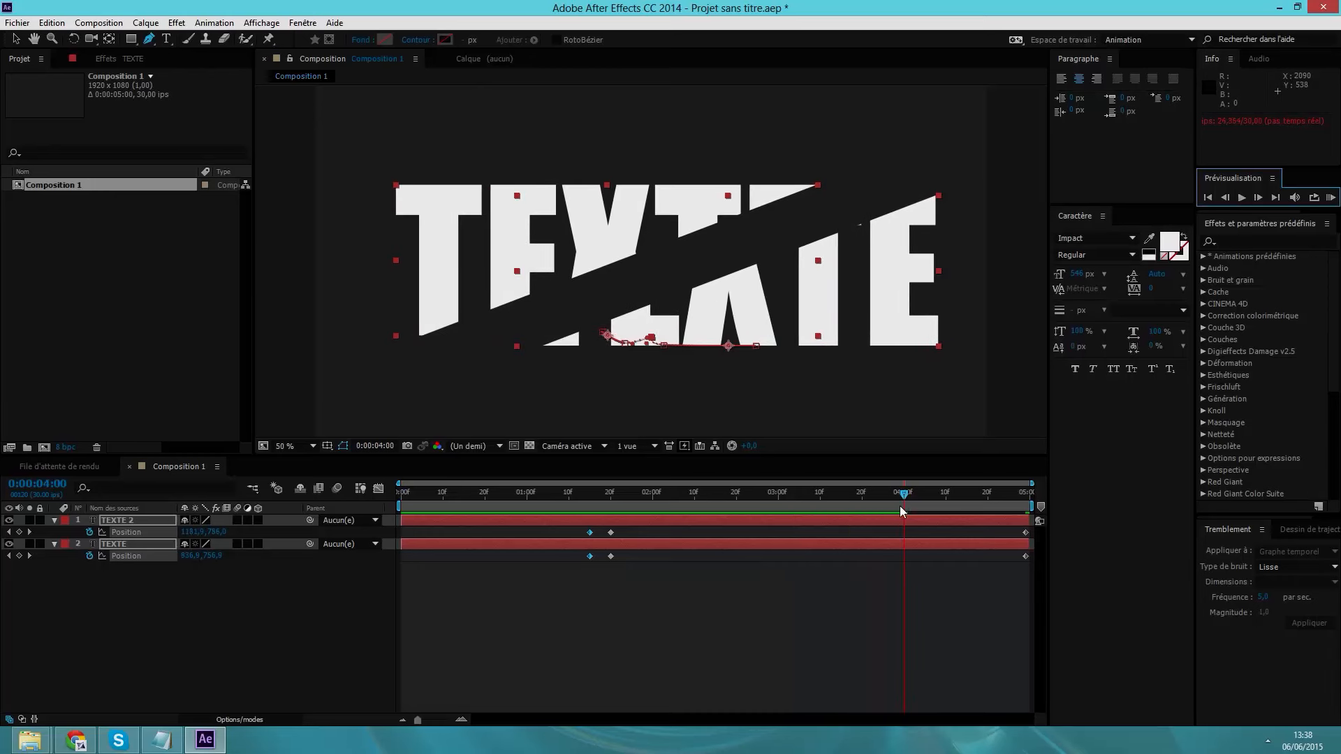
left_click_drag(903, 498, 862, 558)
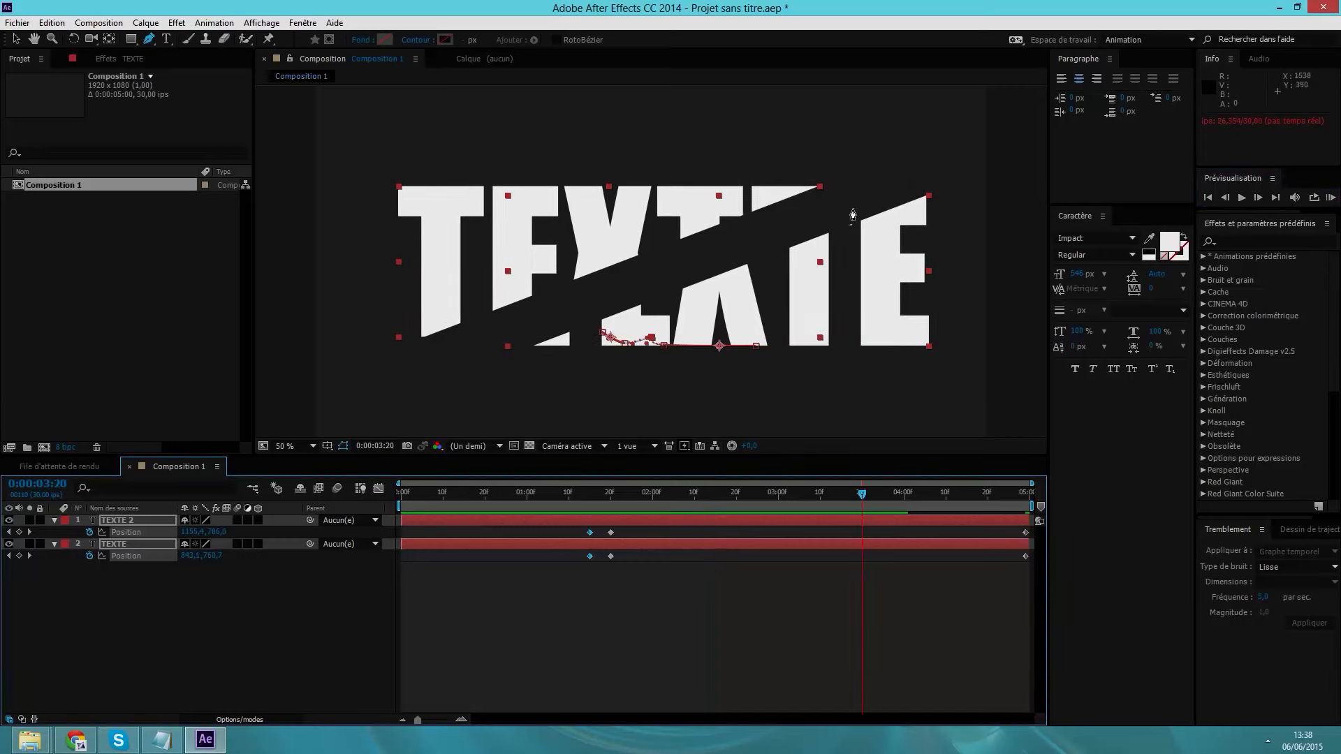
left_click(140, 627)
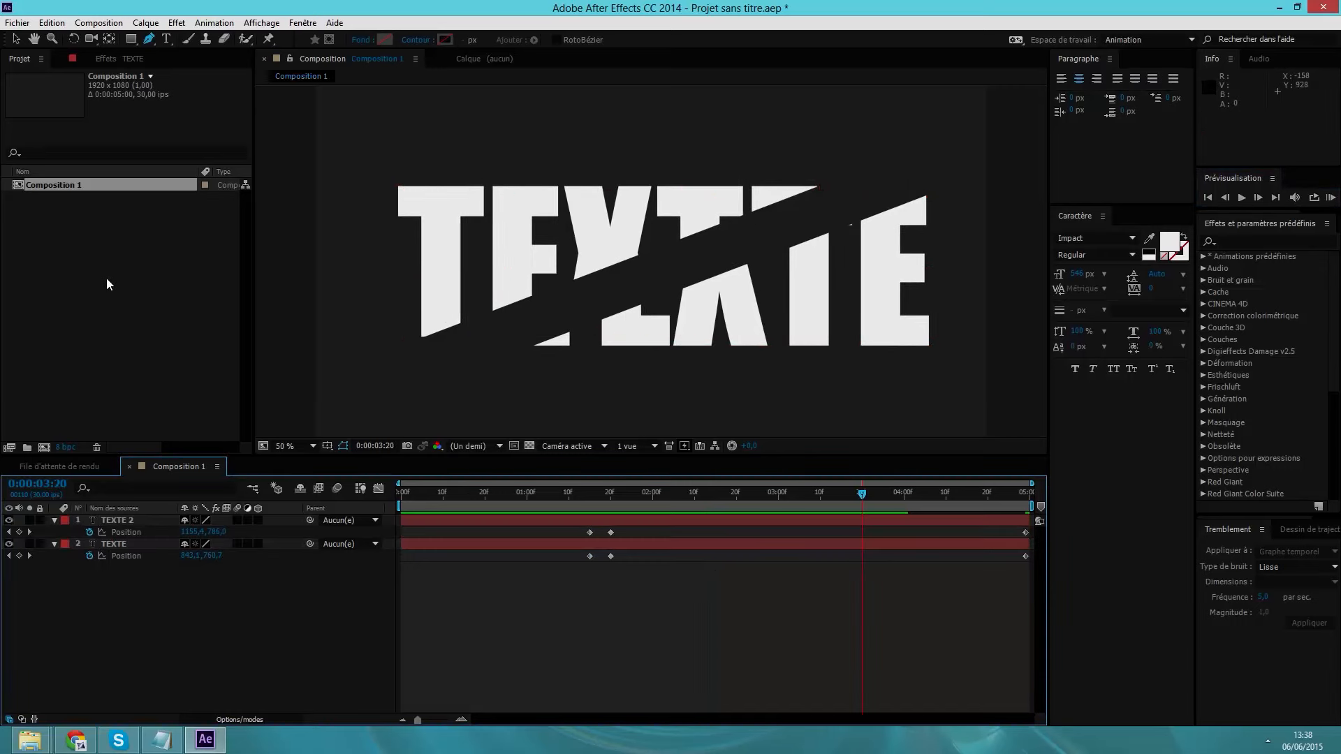
Create a new composition named Composition 2 at 1920 x 1080, 30 fps, lasting 5 seconds
right_click(106, 277)
left_click(173, 278)
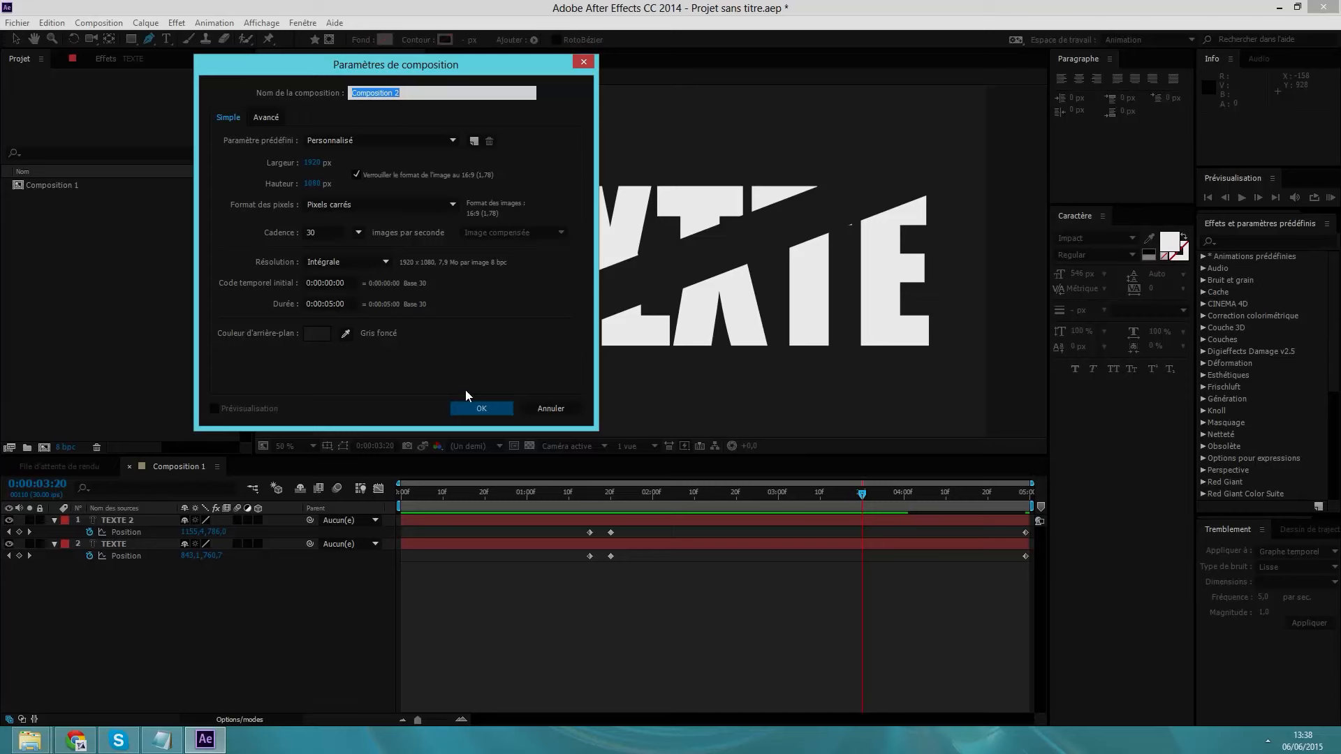
left_click(481, 409)
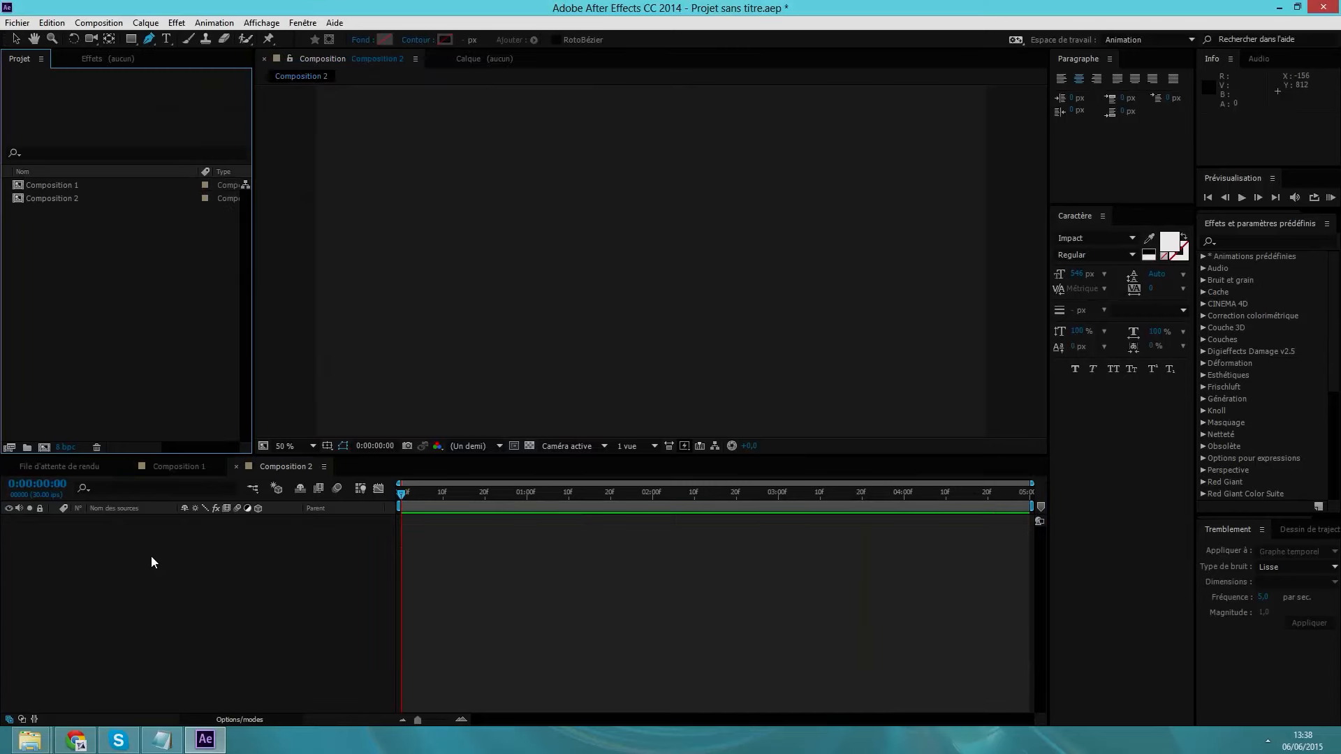
Add a composition-sized white solid (FFFFFF) named Blanc uni 1 to Composition 2
right_click(154, 561)
mouse_move(243, 431)
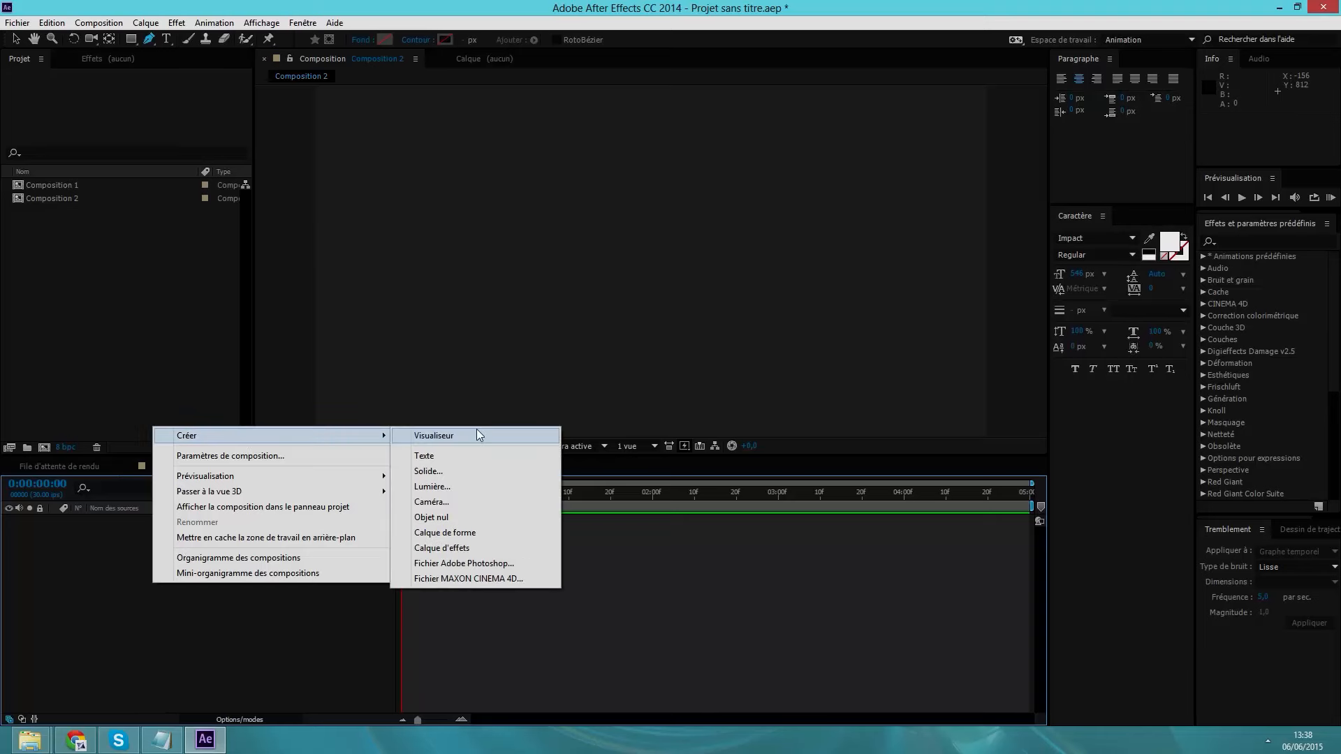
left_click(448, 472)
left_click(170, 246)
left_click_drag(95, 164, 0, 1)
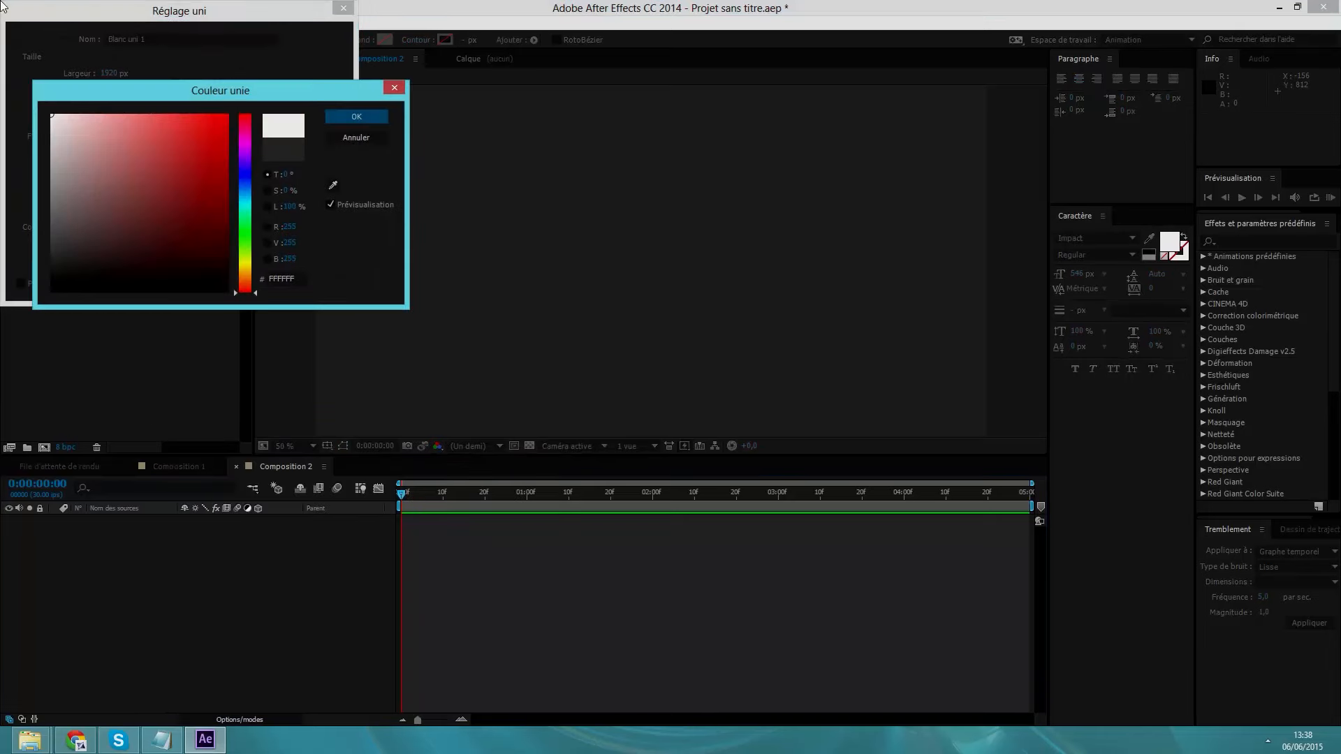
left_click(346, 115)
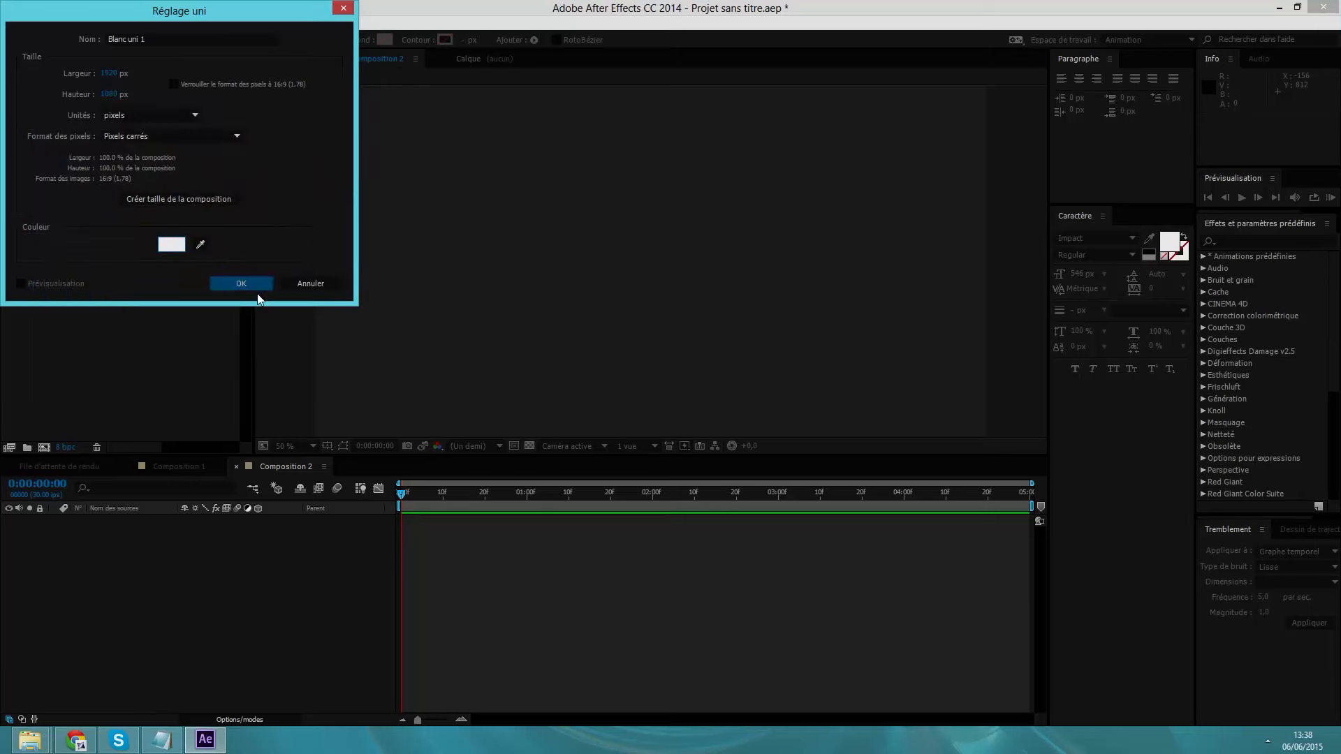
left_click(252, 282)
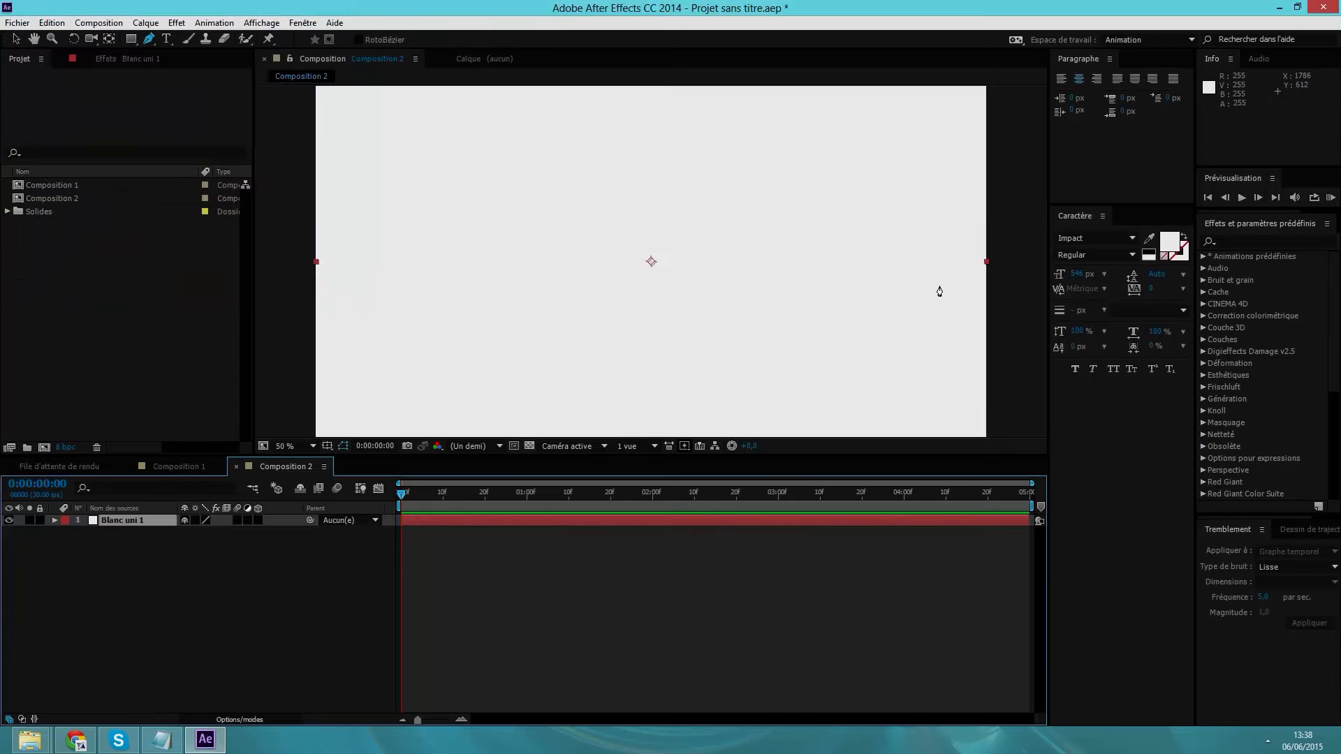
Narrow the white solid horizontally into a thin vertical line at the composition's centre, then deselect it
left_click(14, 40)
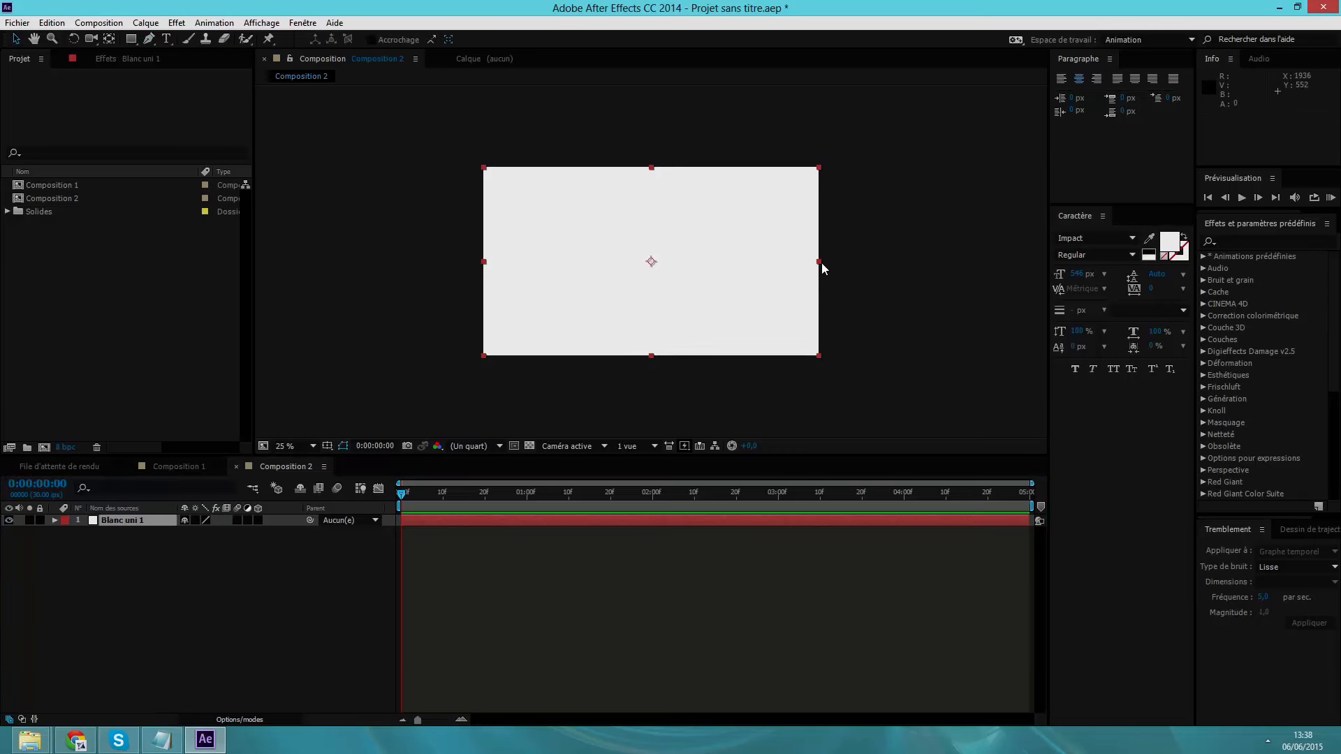
left_click_drag(821, 264, 653, 267)
scroll(653, 264, "up", 4)
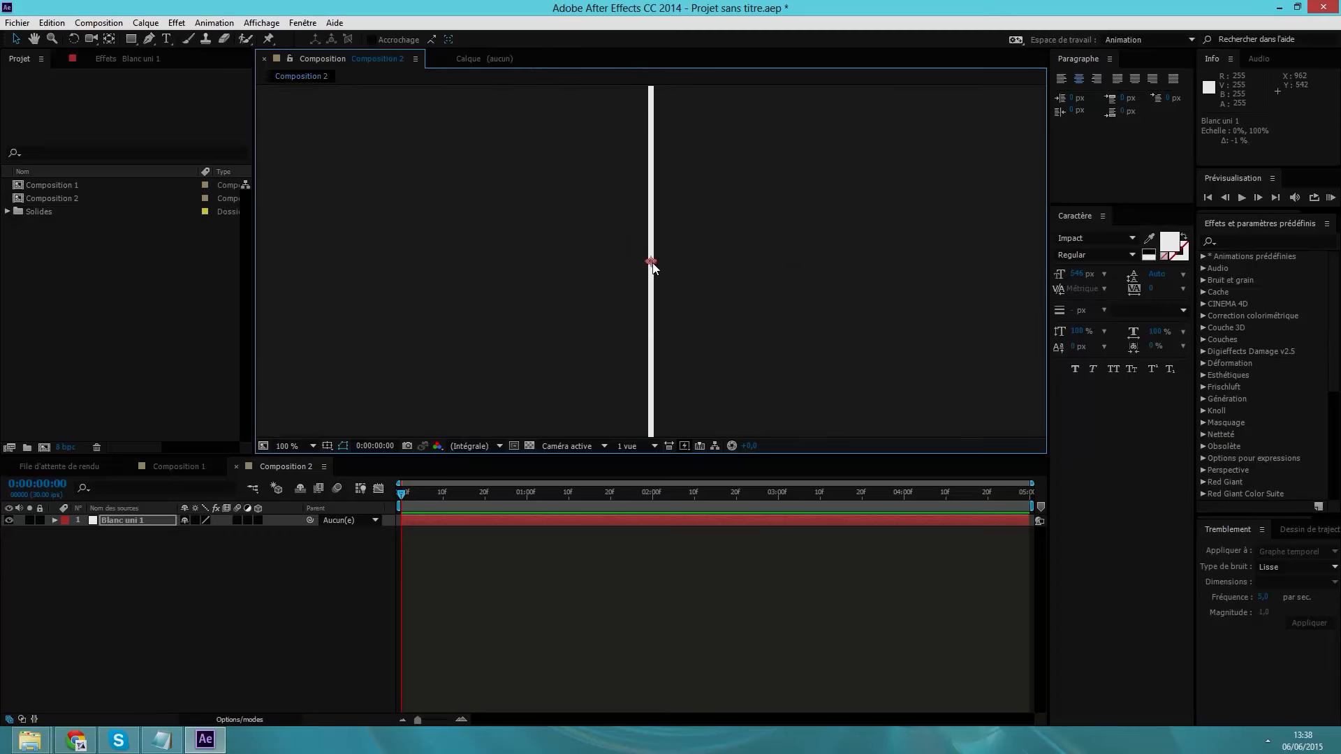
scroll(687, 279, "down", 6)
scroll(687, 280, "up", 2)
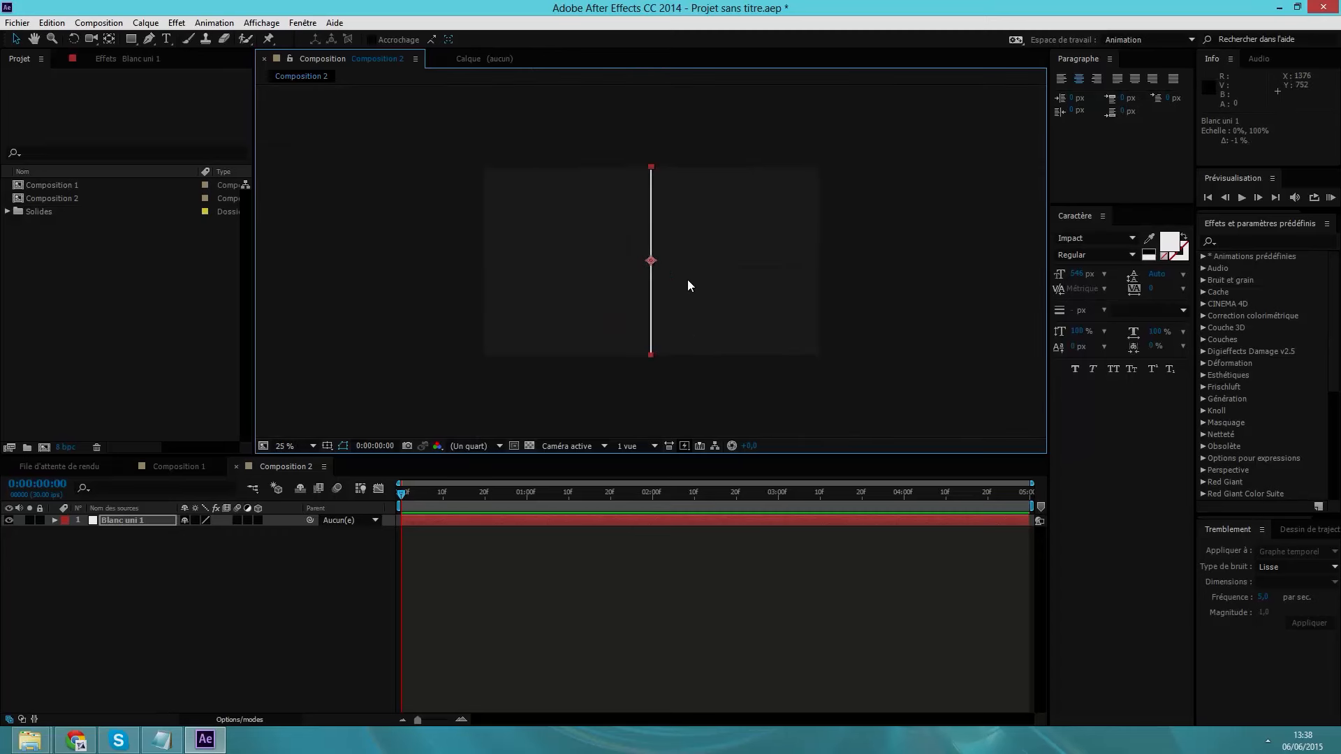
scroll(650, 359, "up", 4)
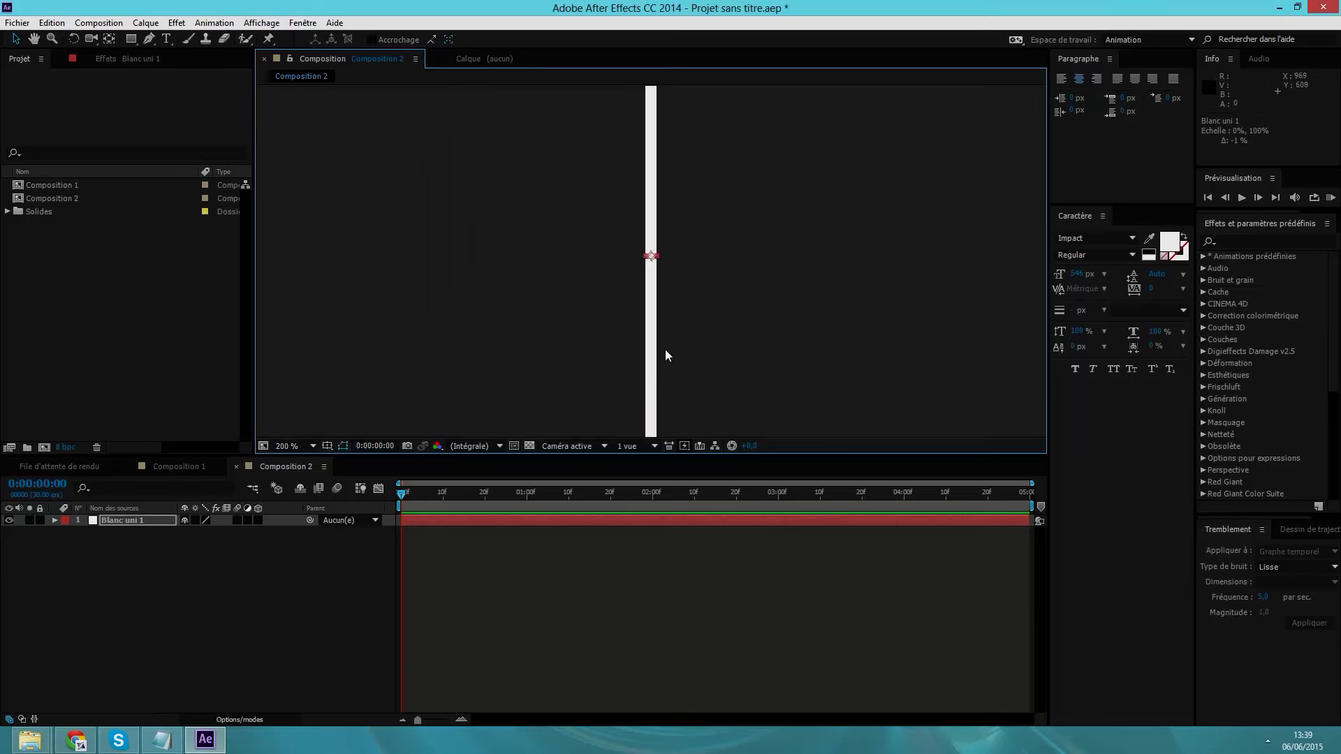
left_click_drag(841, 195, 836, 211)
scroll(810, 308, "down", 8)
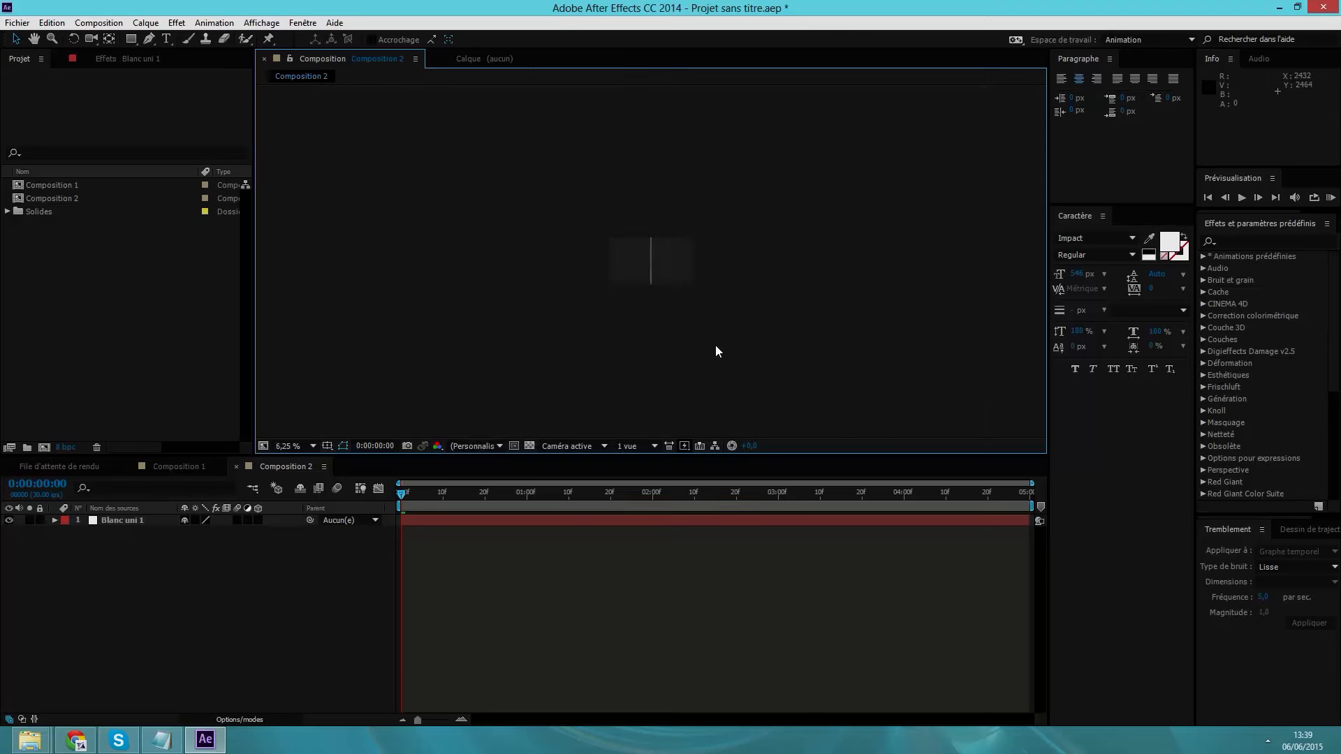
scroll(715, 345, "up", 3)
Shorten the white line from its lower end to a vertical scale of 81%
left_click(33, 39)
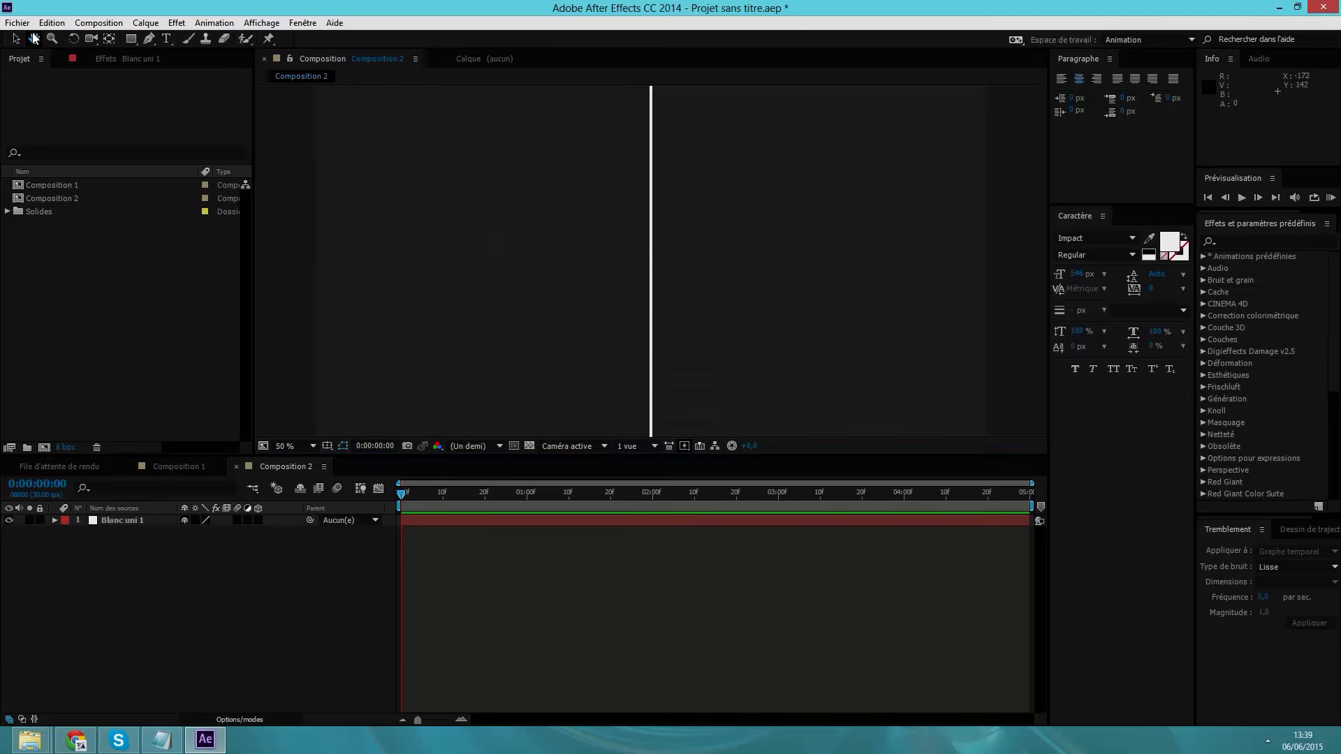
left_click_drag(534, 256, 500, 139)
left_click(16, 38)
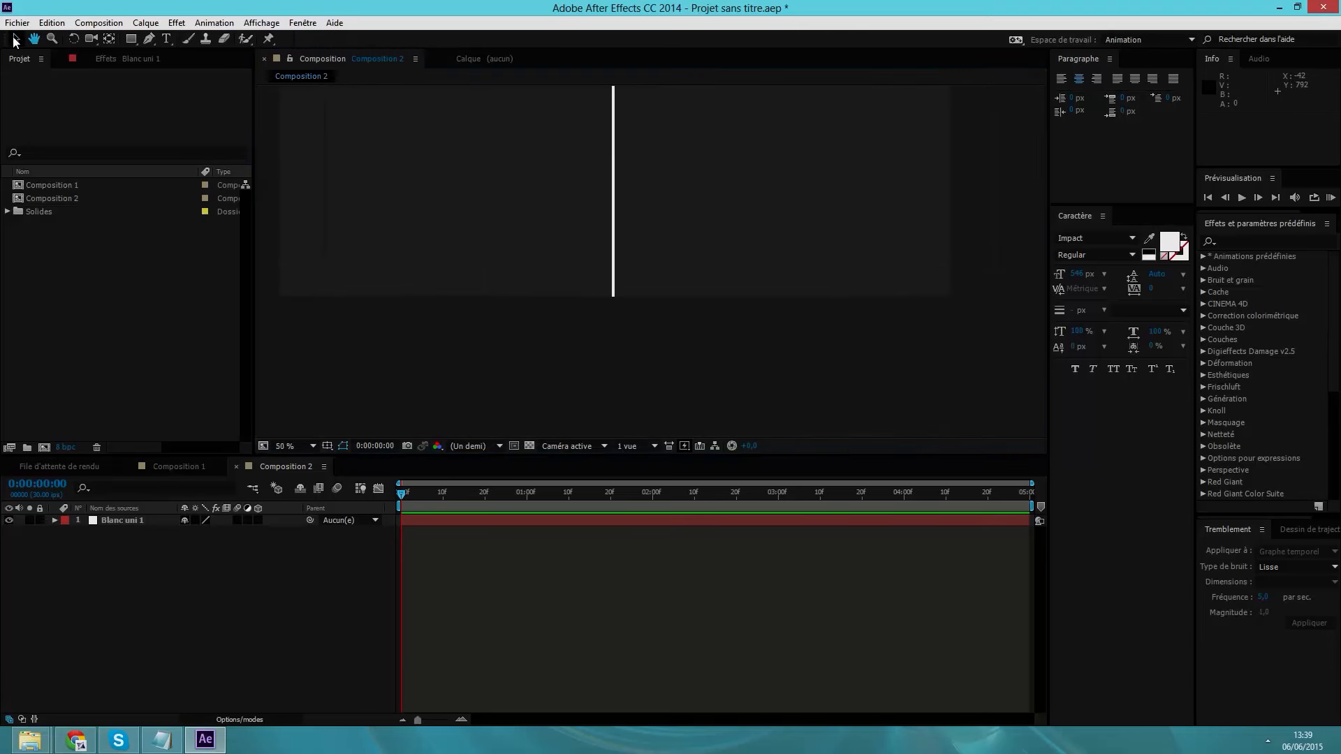
left_click(128, 518)
scroll(643, 293, "up", 4)
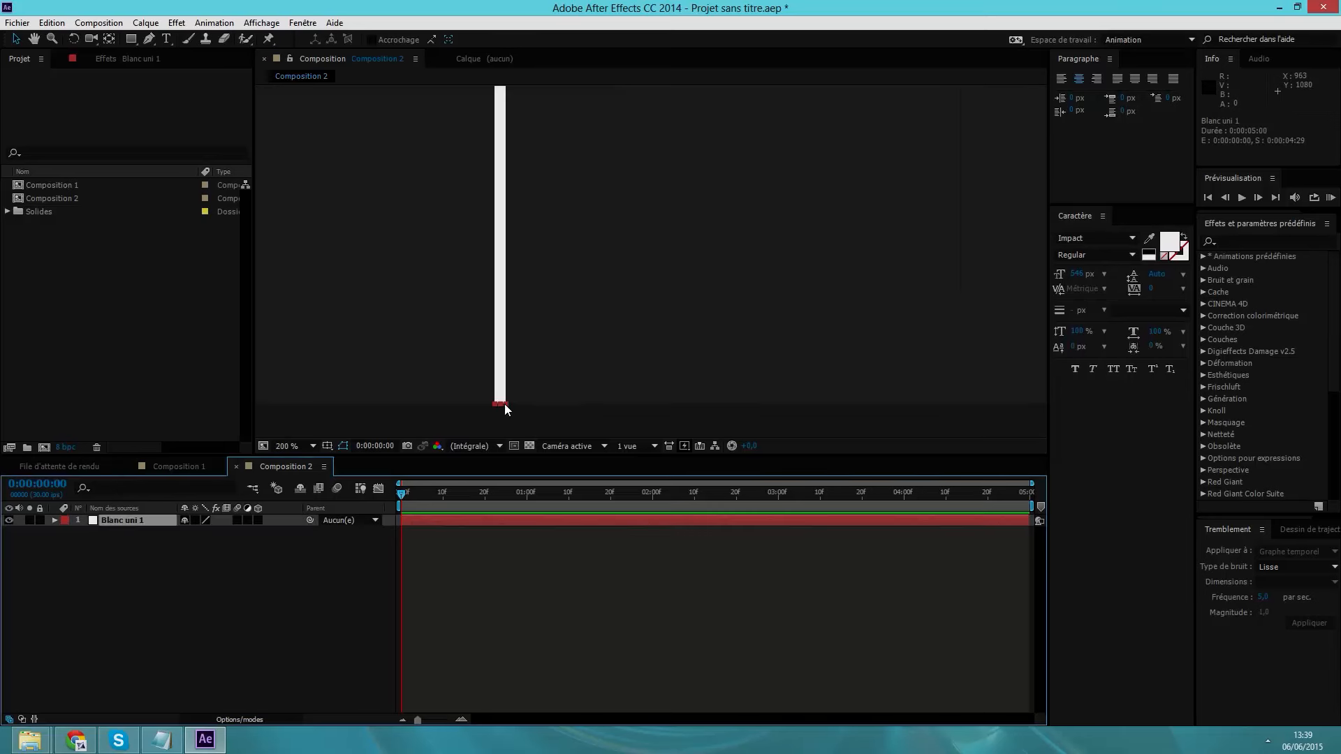
left_click_drag(500, 407, 553, 249)
scroll(553, 248, "down", 6)
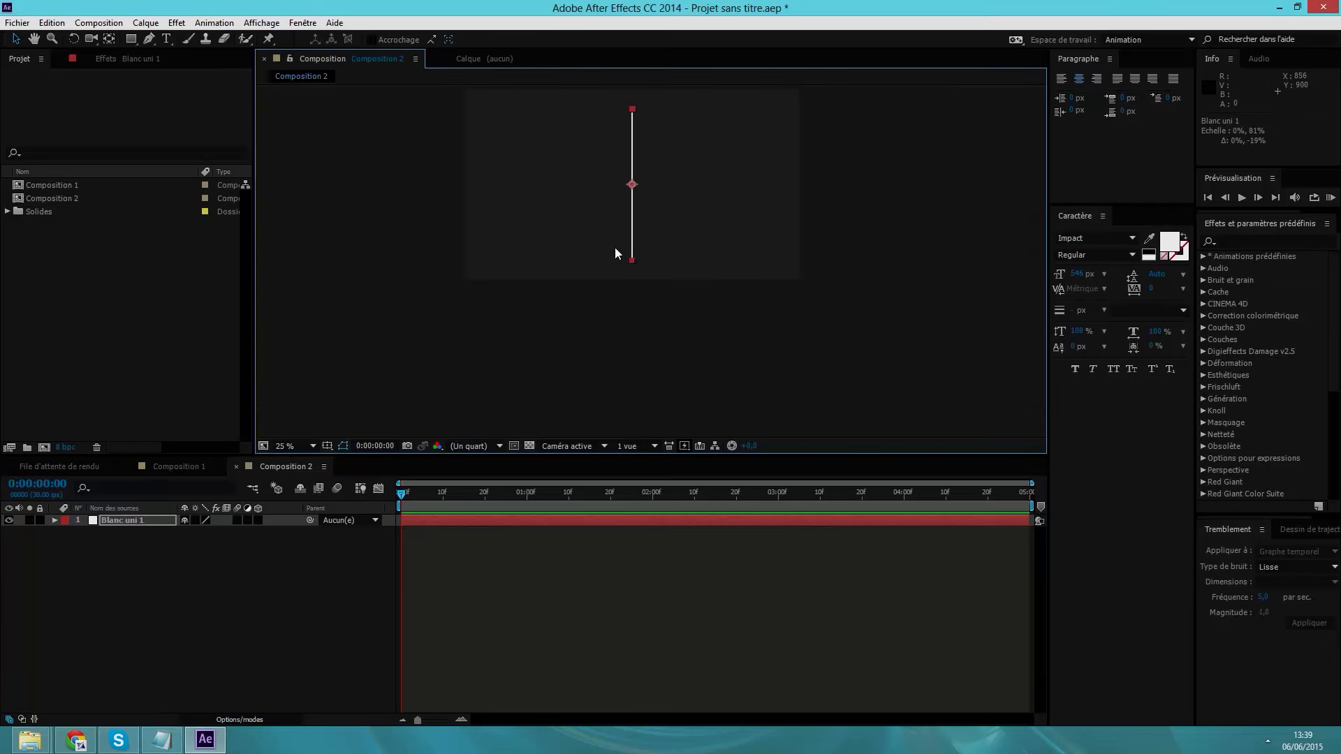
Shorten the white line further to a vertical scale of 69% and deselect it
scroll(617, 248, "up", 6)
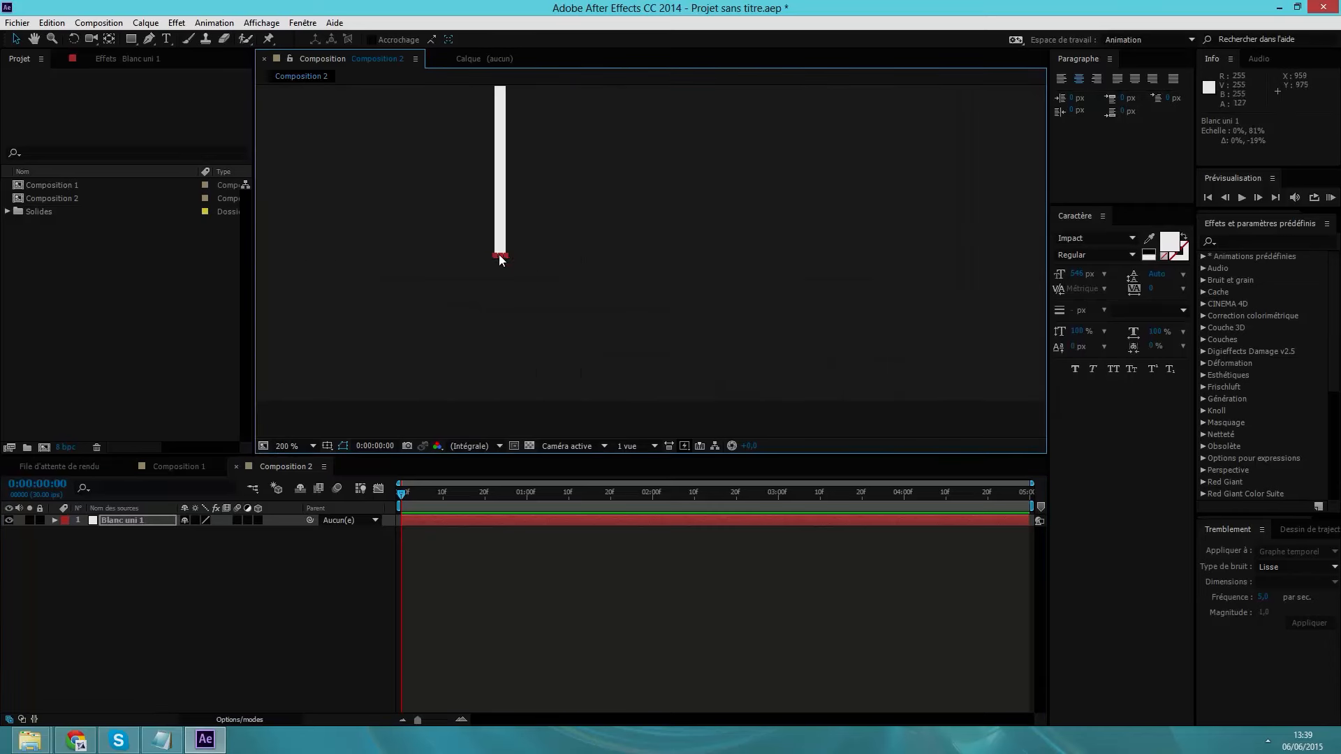
left_click_drag(500, 260, 500, 170)
scroll(527, 174, "down", 8)
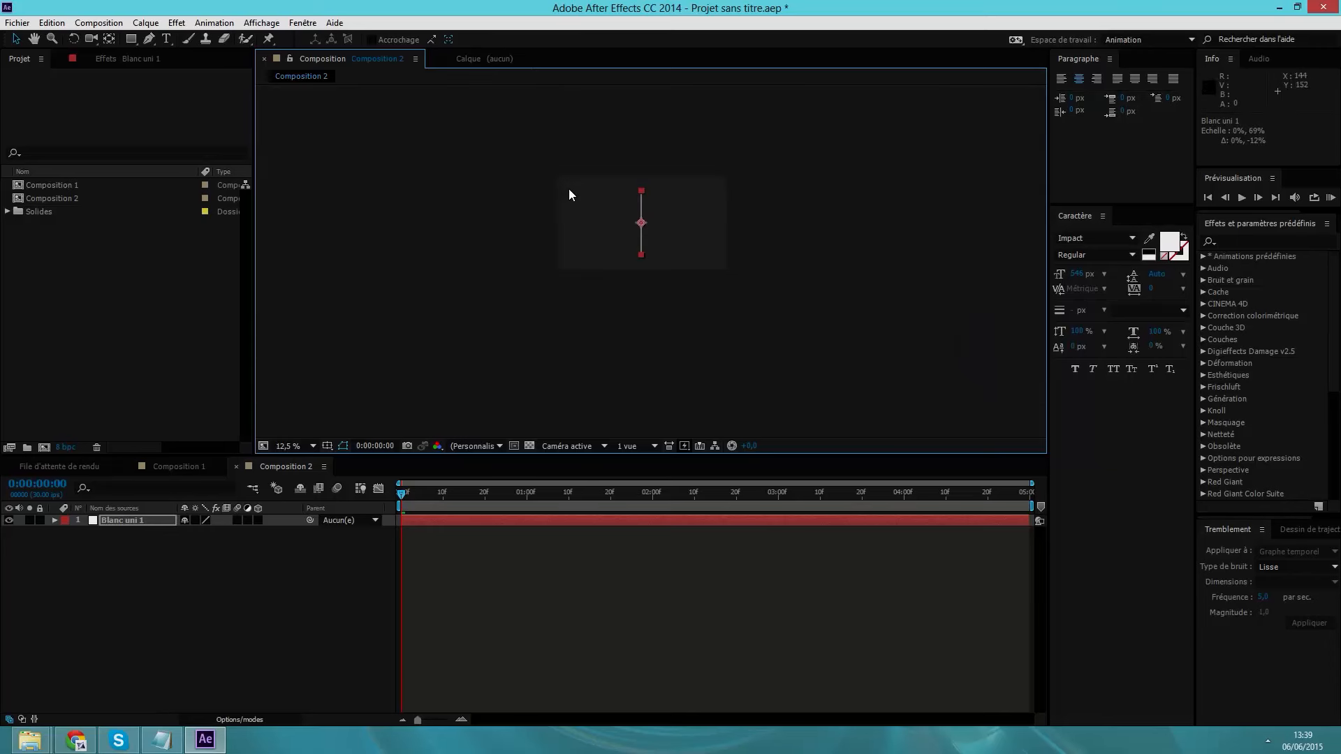
scroll(594, 223, "up", 6)
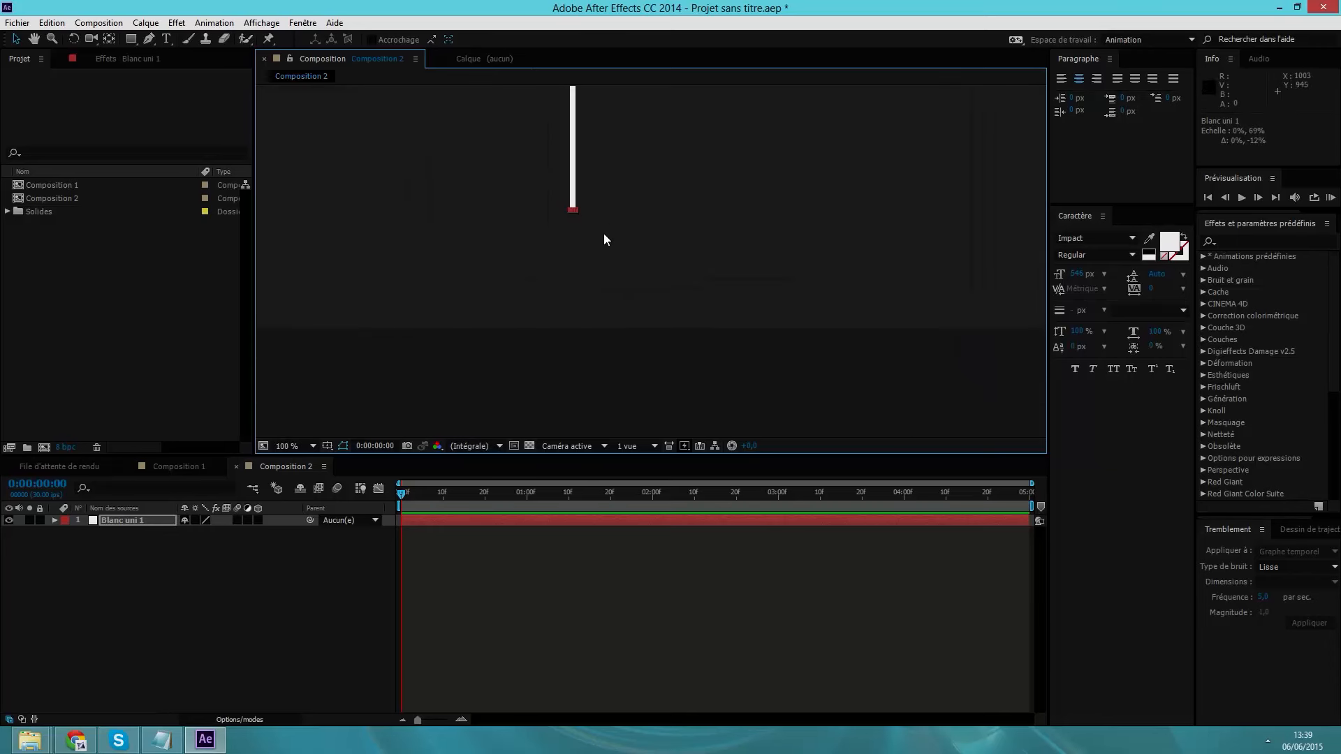
left_click(648, 260)
scroll(654, 265, "down", 4)
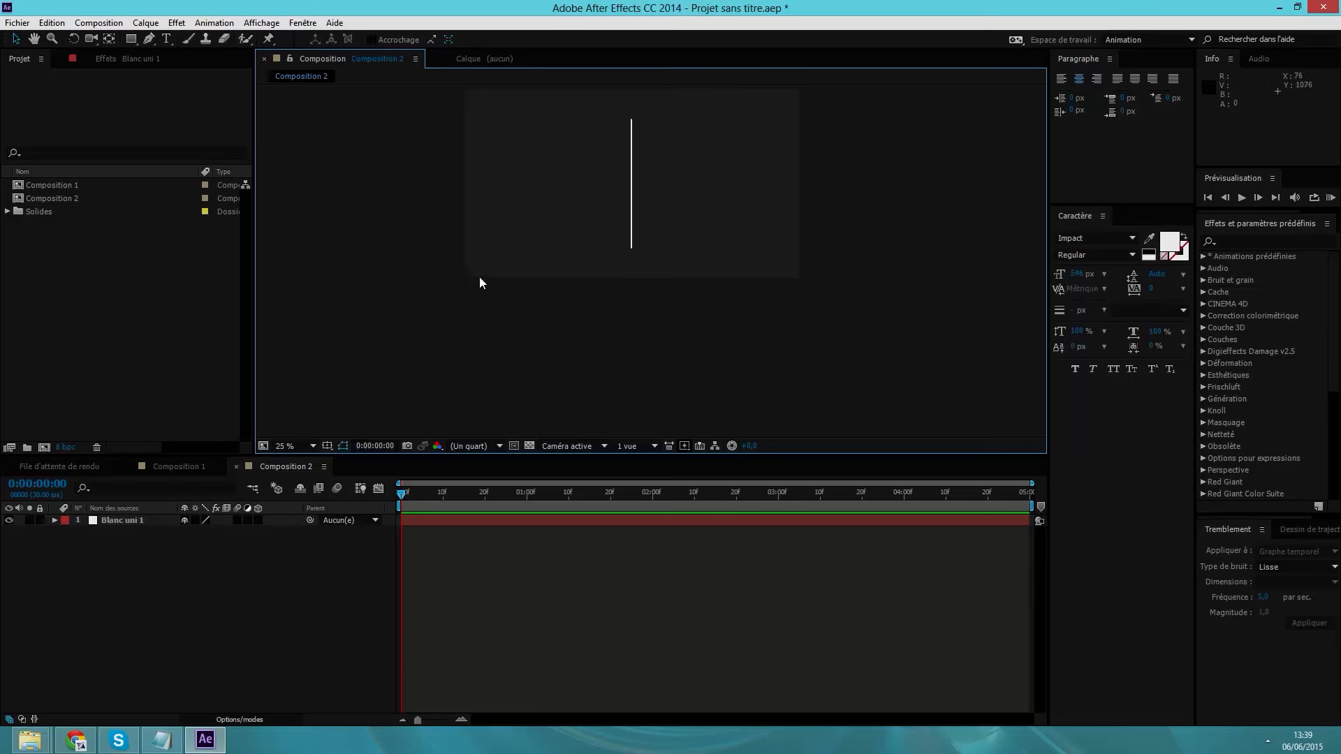
left_click(33, 39)
left_click_drag(578, 199, 580, 276)
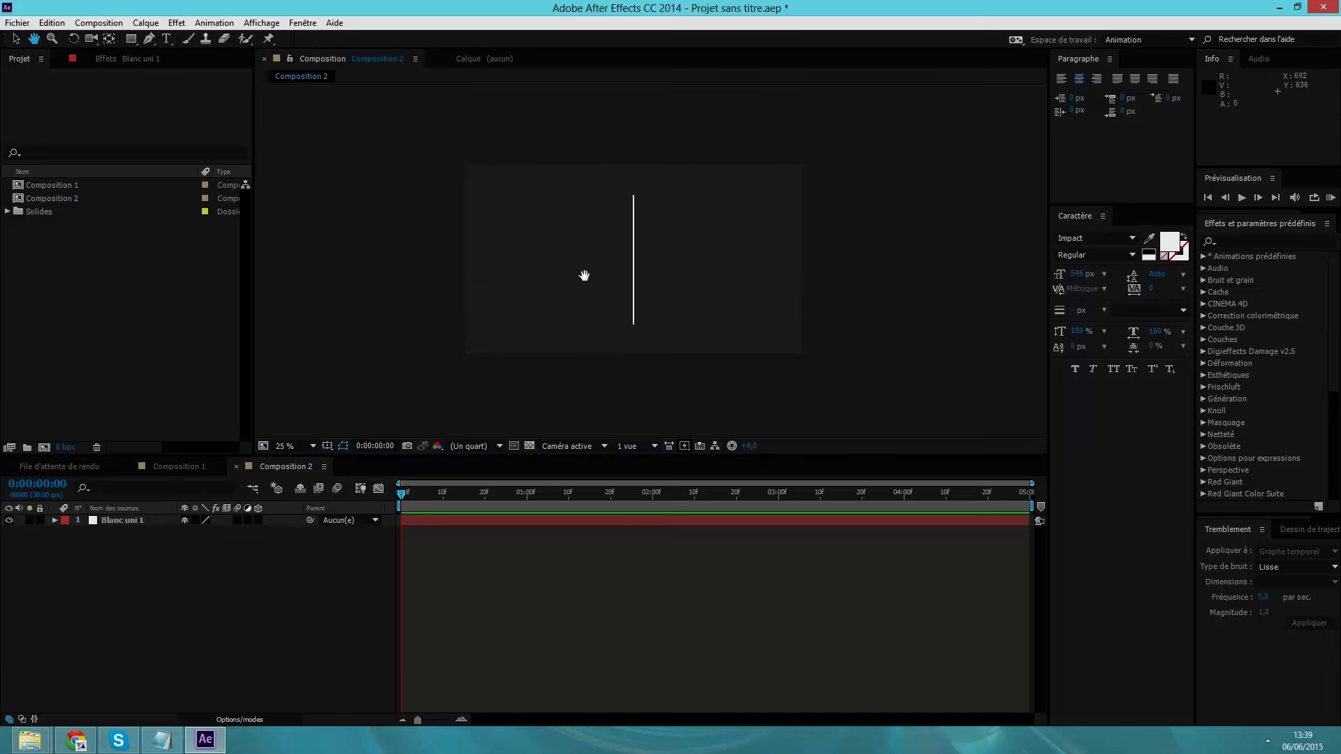
left_click(14, 39)
key("period")
key("period")
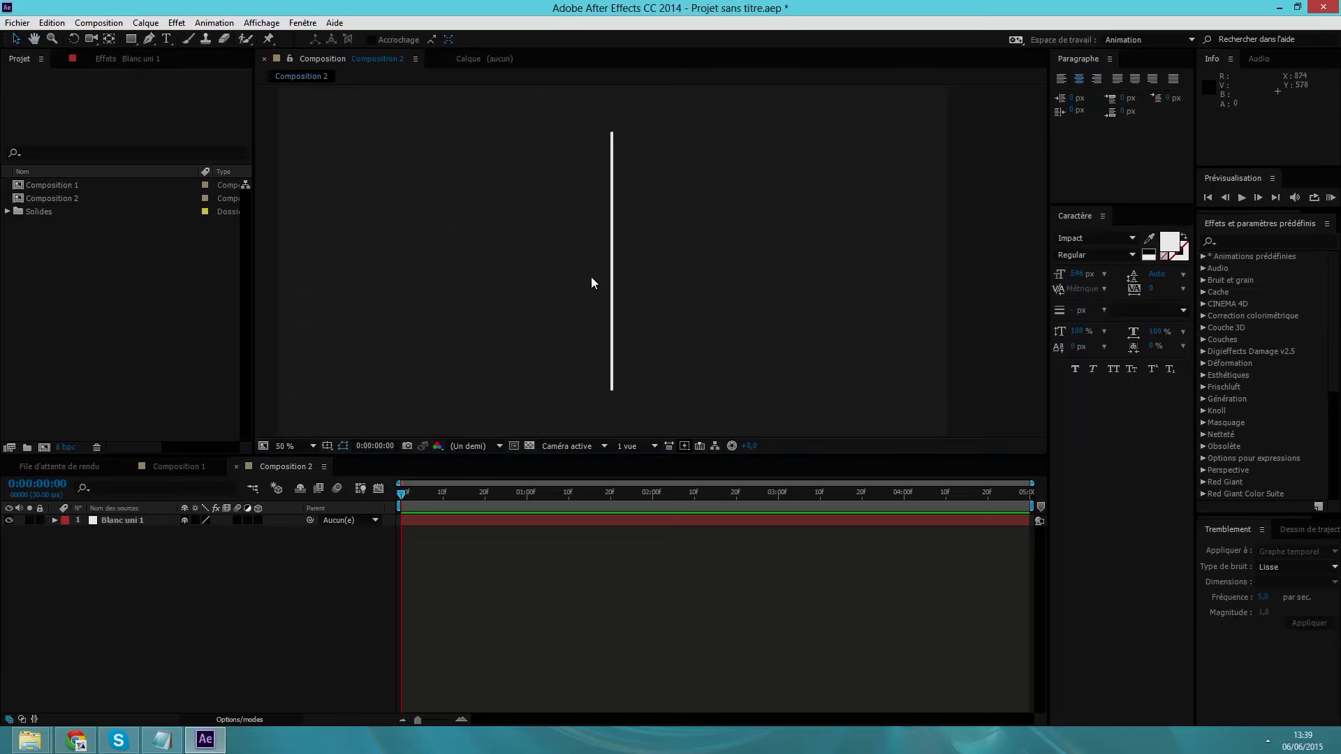
Nudge the white line straight up in Composition 2 to a vertical position of 416
left_click(614, 302)
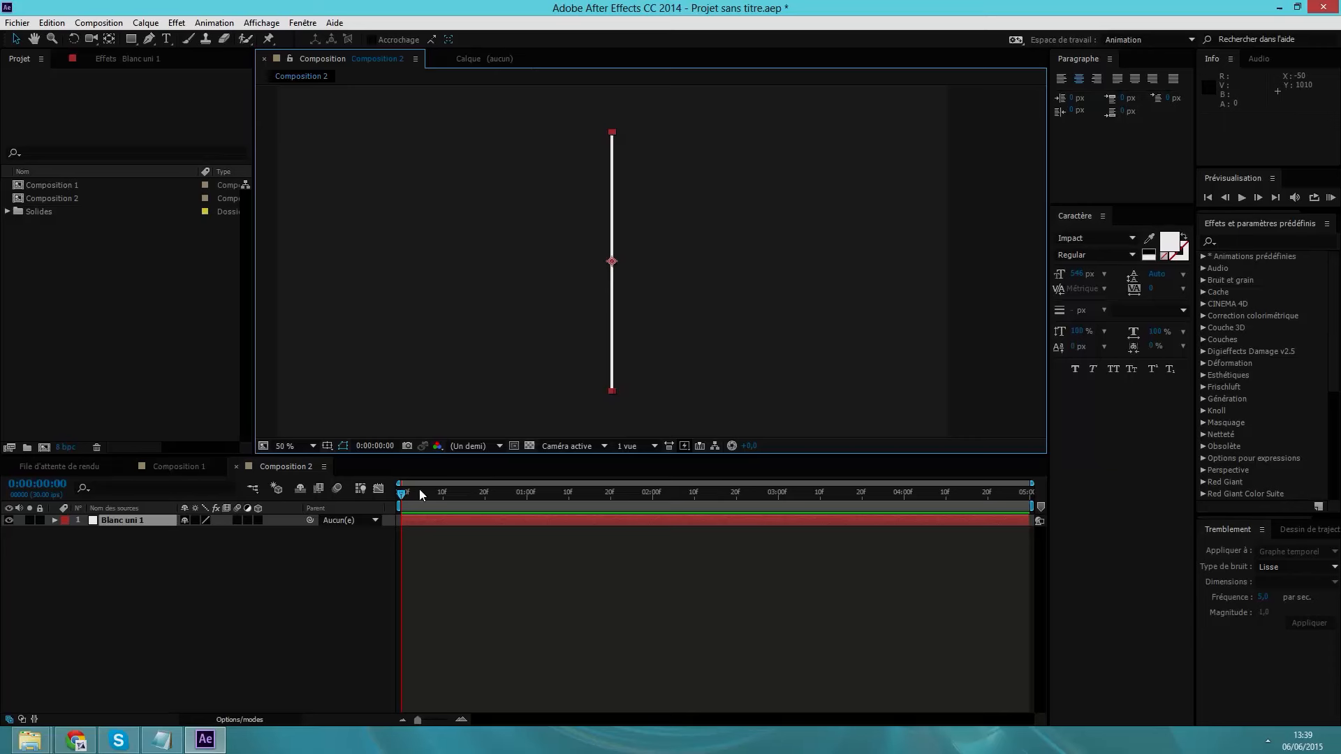
key("Up")
key("Up")
key("Up")
key("Up")
key("Up")
key("Up")
key("Up")
key("Up")
key("Up")
key("Up")
key("Up")
key("Up")
key("Up")
key("Up")
key("Up")
key("Up")
key("Up")
key("Up")
key("Up")
key("Up")
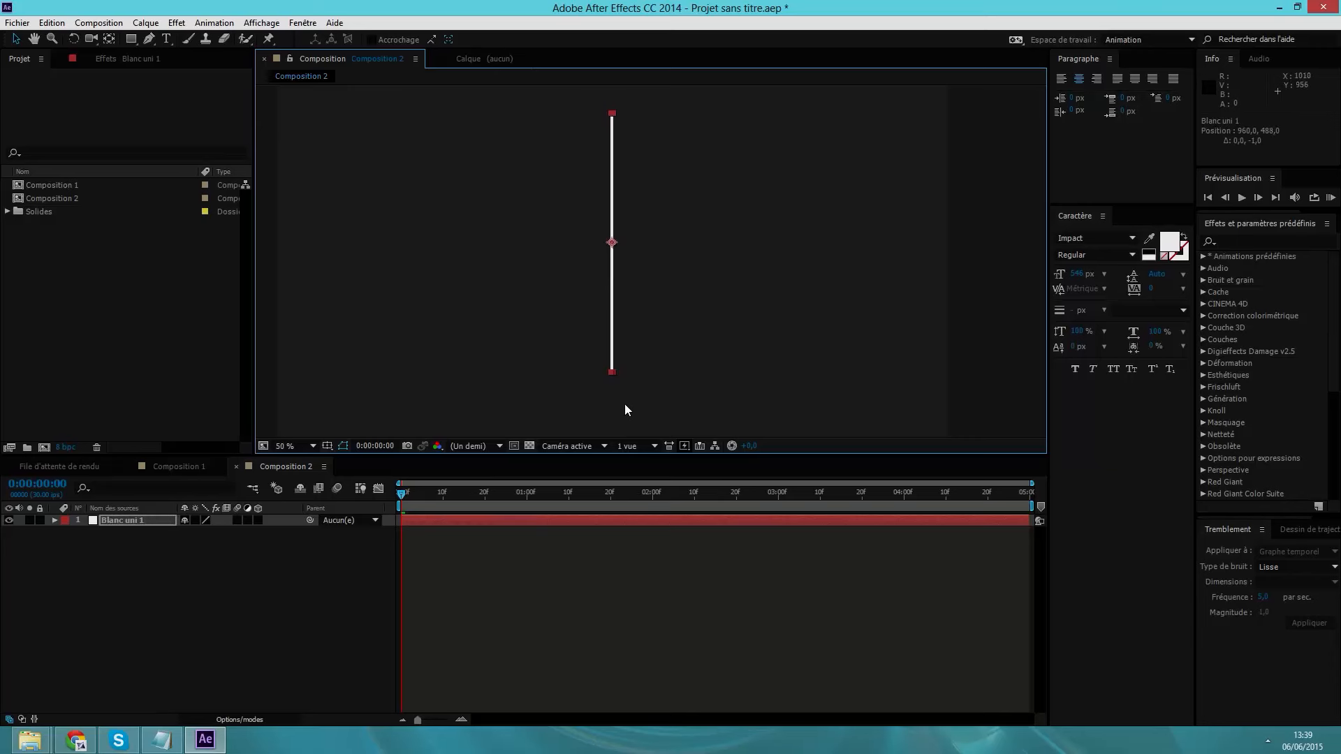
key("Up")
key("Up")
key("Up")
key("Up")
key("Up")
key("Up")
key("Up")
key("Up")
key("Up")
key("Up")
key("Up")
key("Up")
key("Up")
key("Up")
key("Up")
key("Up")
key("Up")
key("Up")
key("Up")
key("Up")
Raise the white line completely above the frame, to Position 960, -383, and set its first Position keyframe at 0:00:01:00
key("p")
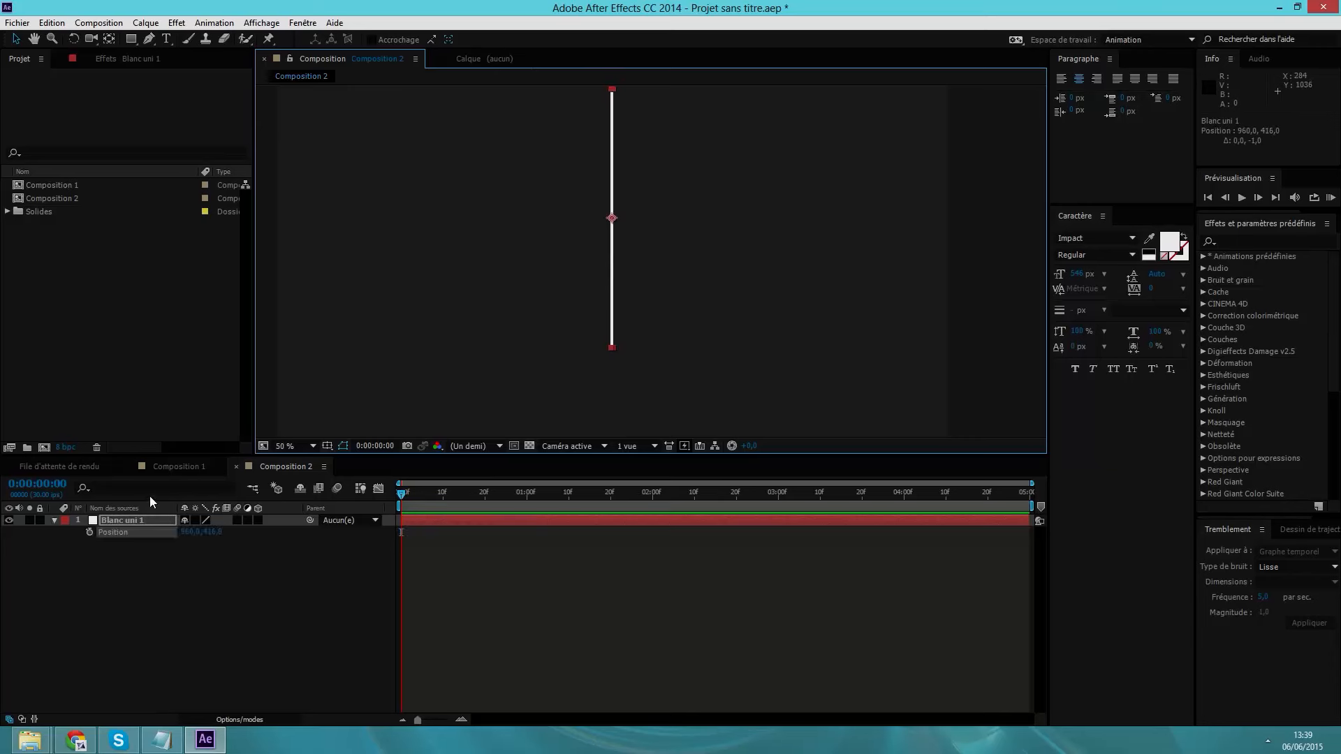
left_click_drag(213, 534, 24, 569)
scroll(714, 395, "down", 3)
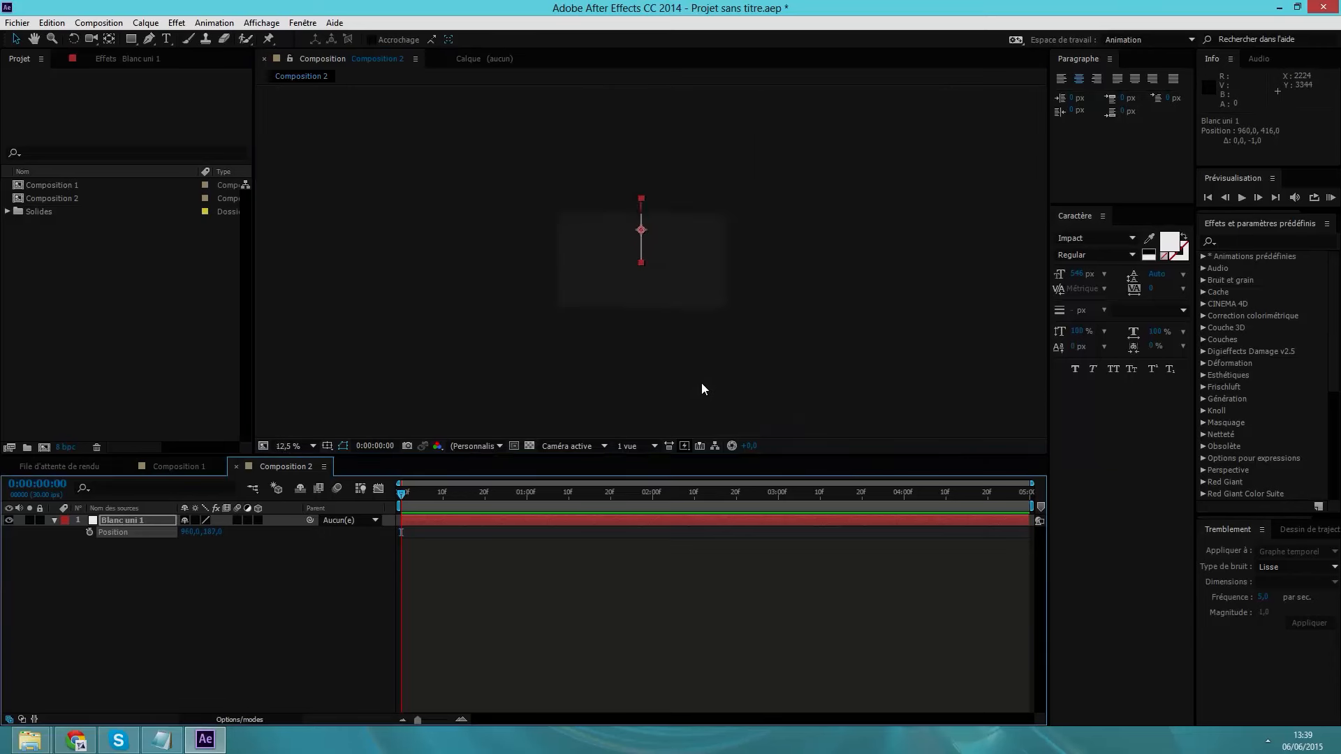
scroll(690, 380, "up", 1)
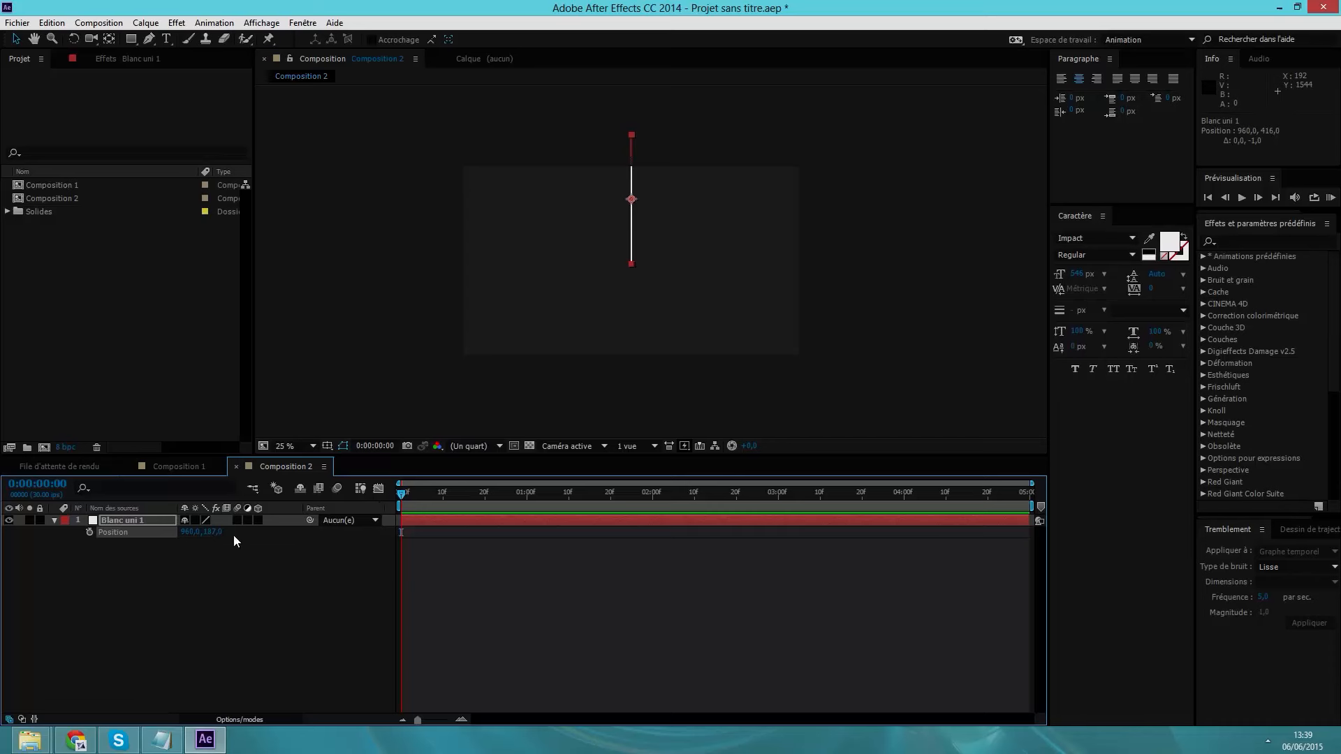
left_click_drag(213, 532, 78, 540)
left_click_drag(175, 534, 78, 536)
left_click_drag(403, 495, 537, 501)
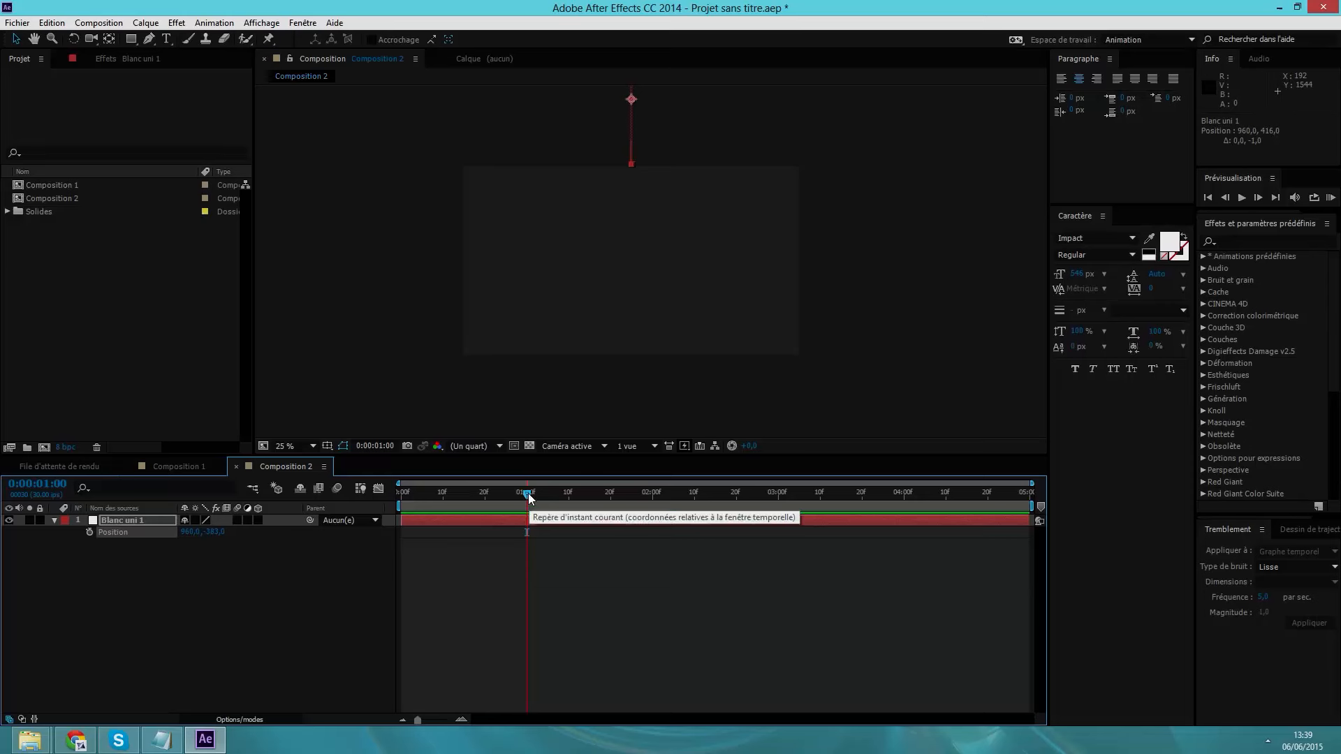
left_click(89, 533)
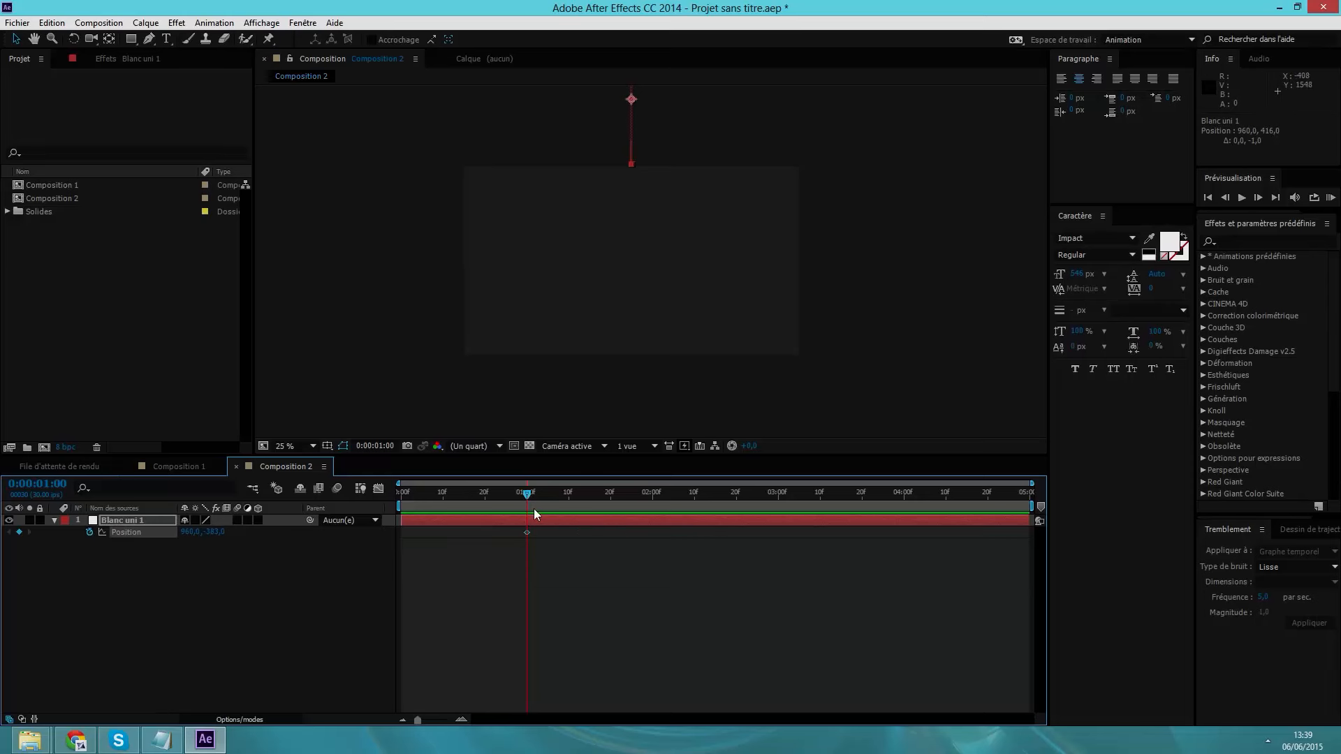
At 0:00:01:20, move the white line below the frame to Position 960, 1489 and preview the drop from the start
left_click_drag(527, 497, 566, 504)
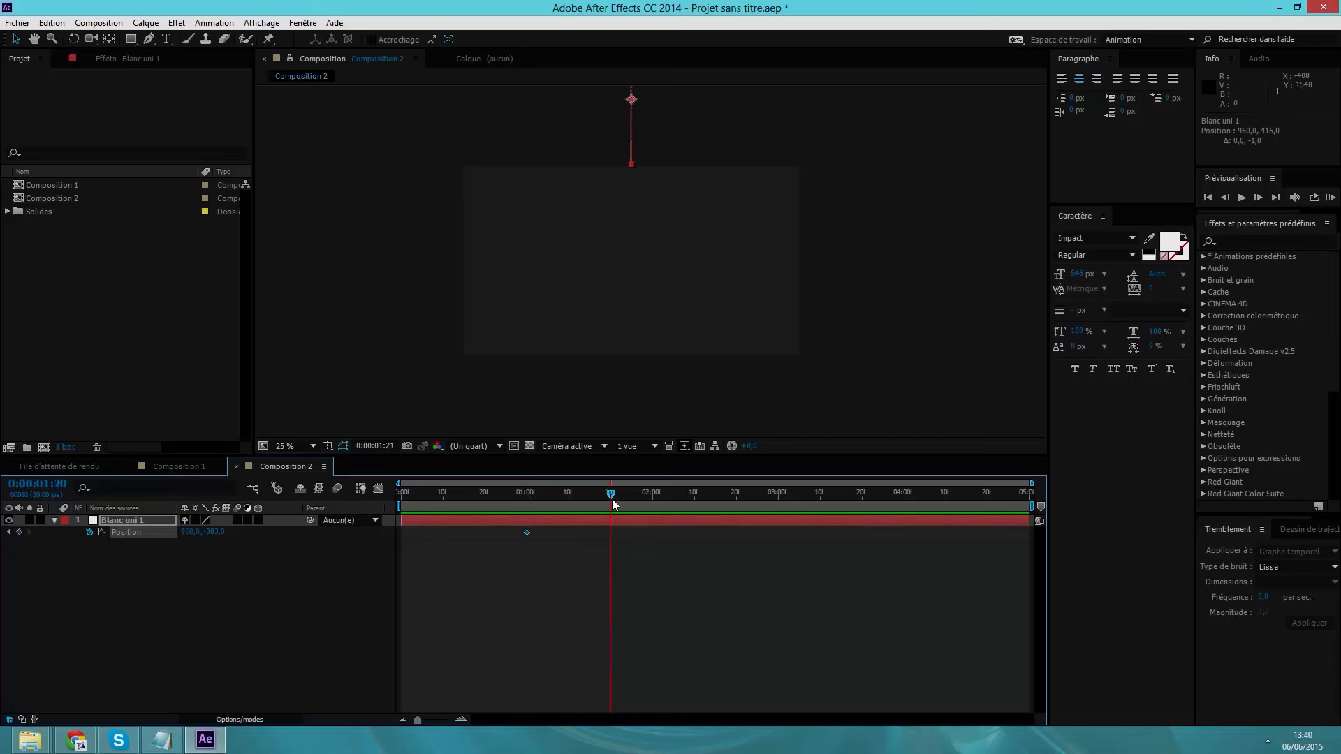
key("Down")
key("Down")
key("Down")
key("Down")
key("Down")
left_click_drag(213, 532, 326, 539)
left_click_drag(223, 534, 686, 563)
left_click_drag(611, 495, 401, 552)
left_click(1243, 199)
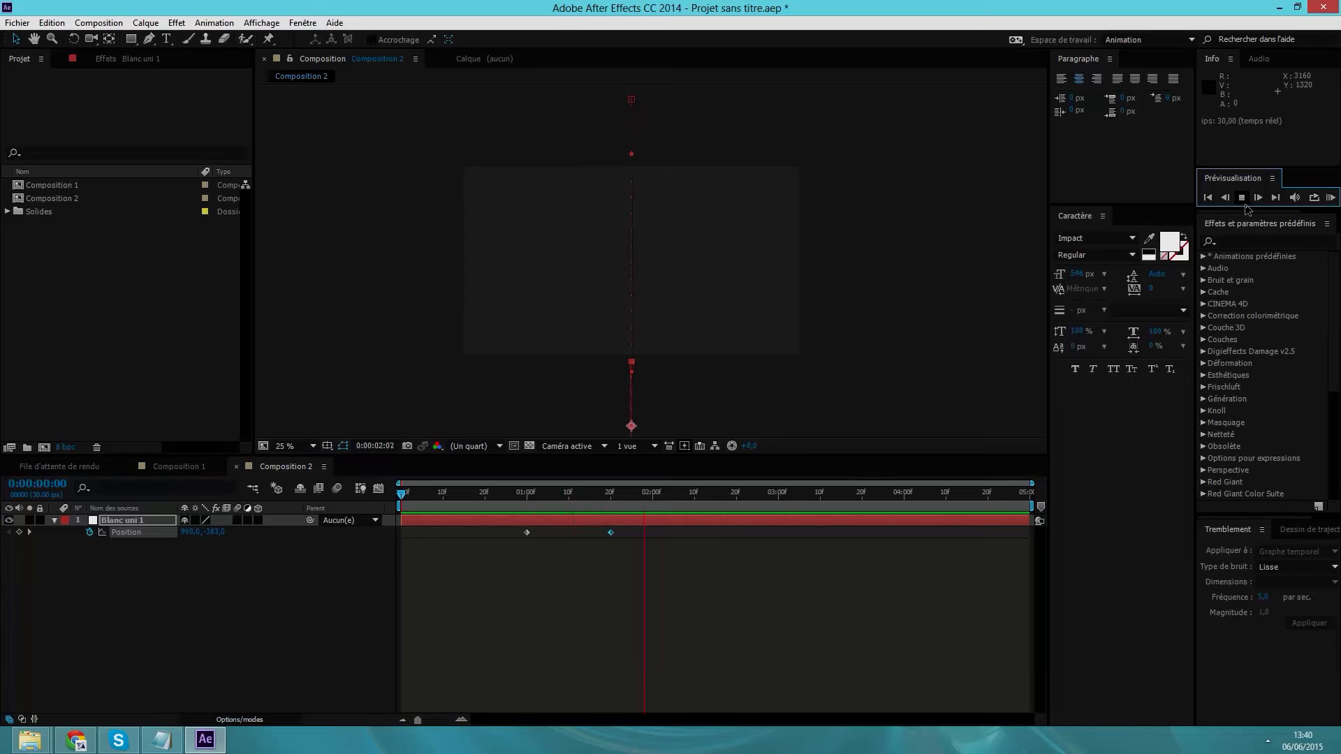
left_click(1244, 203)
Speed up the line's drop by moving its final Position keyframe to 0:00:01:10, and preview it from the start
left_click_drag(604, 535, 599, 533)
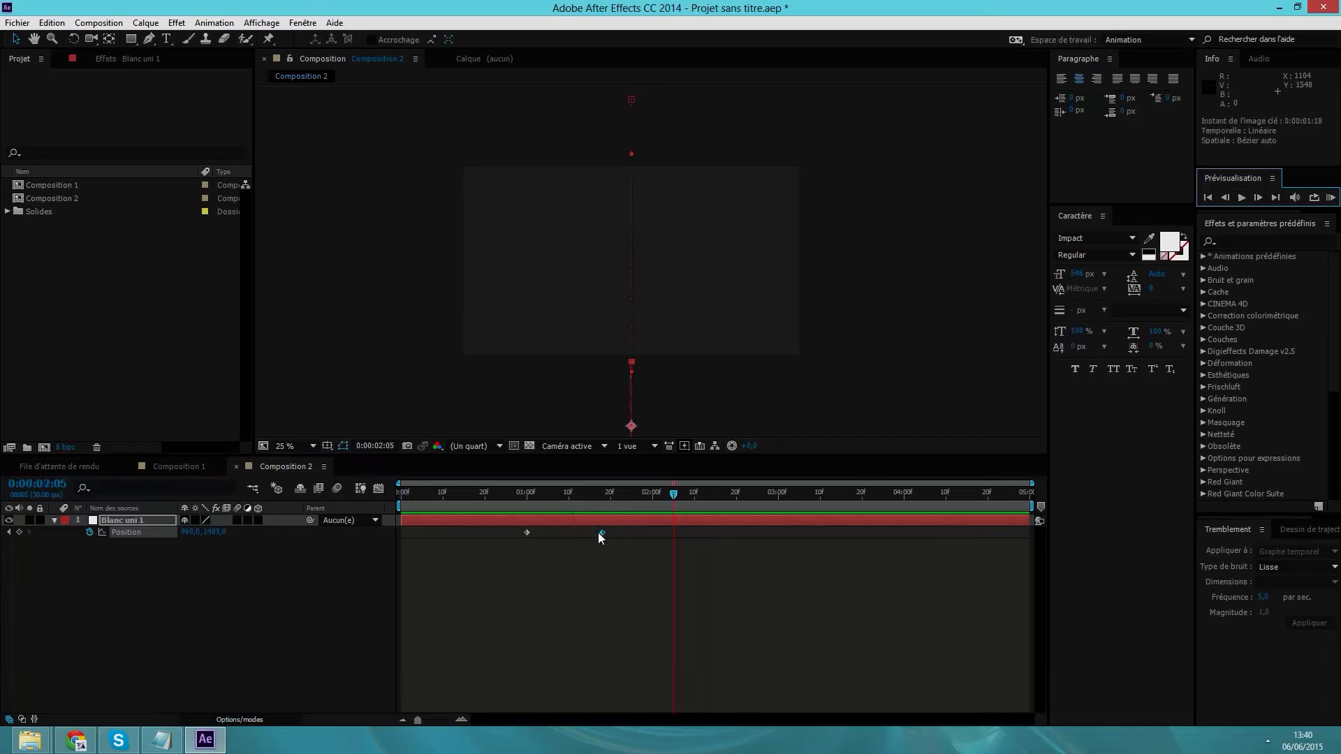
left_click(568, 538)
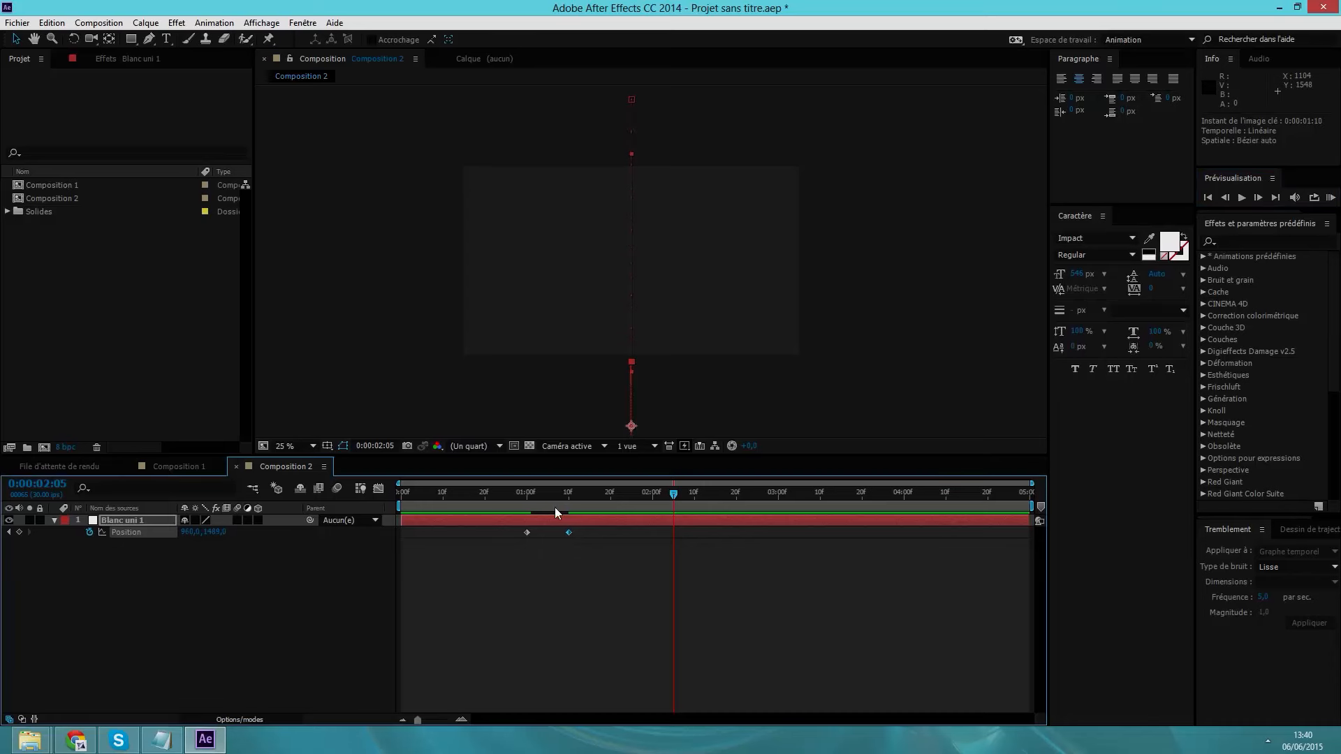
left_click_drag(673, 495, 401, 492)
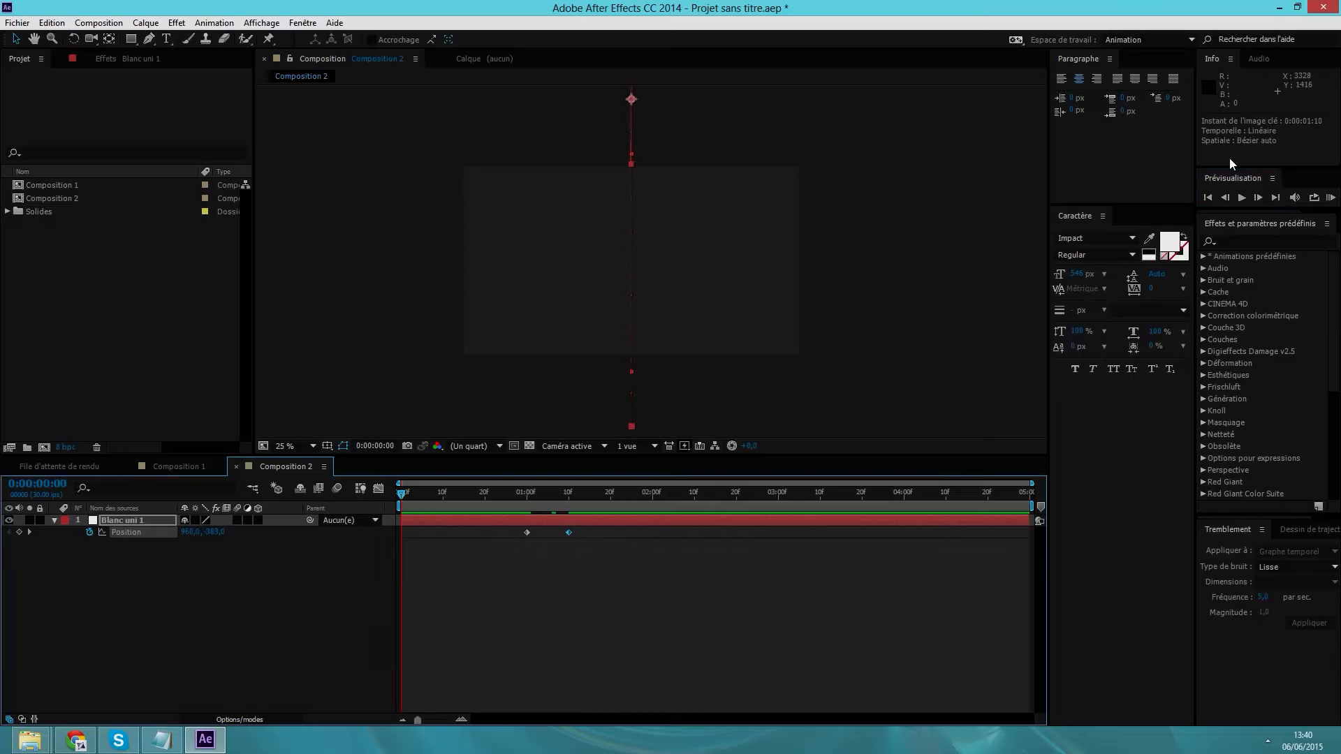
left_click(1240, 198)
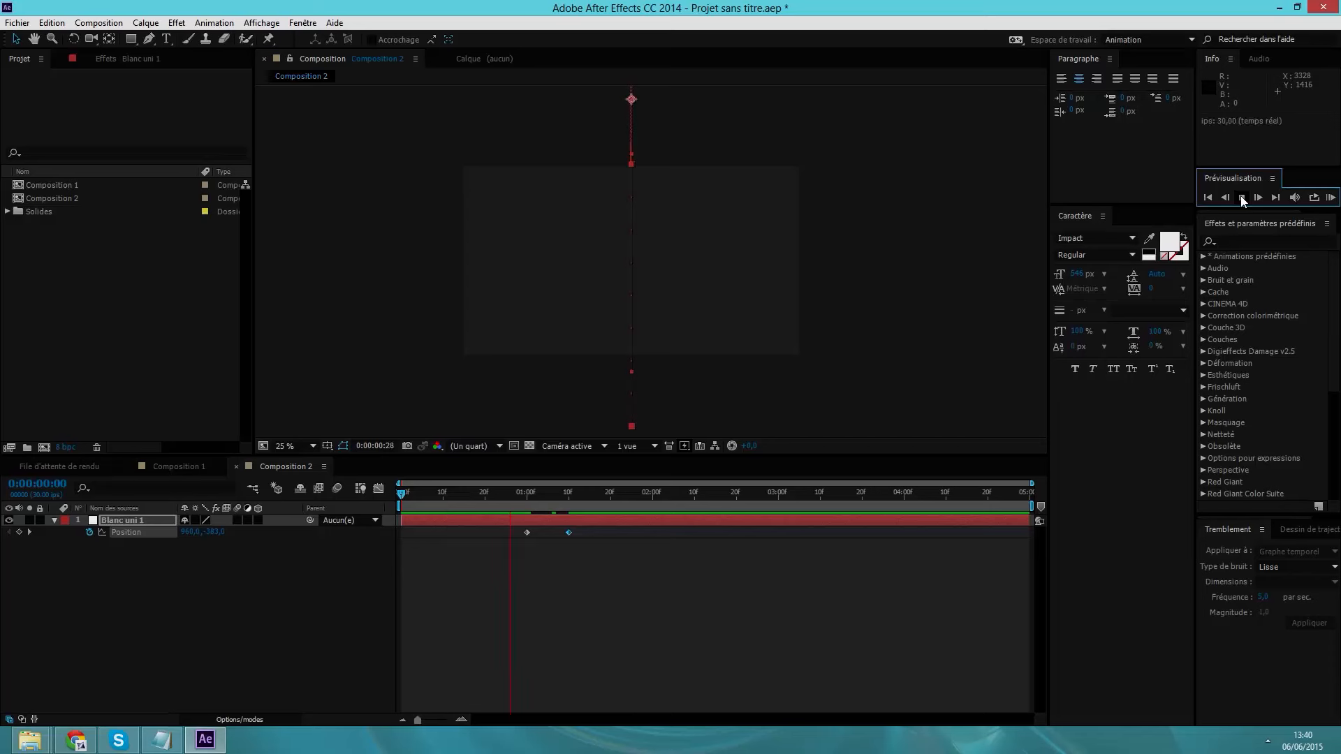
left_click(1242, 199)
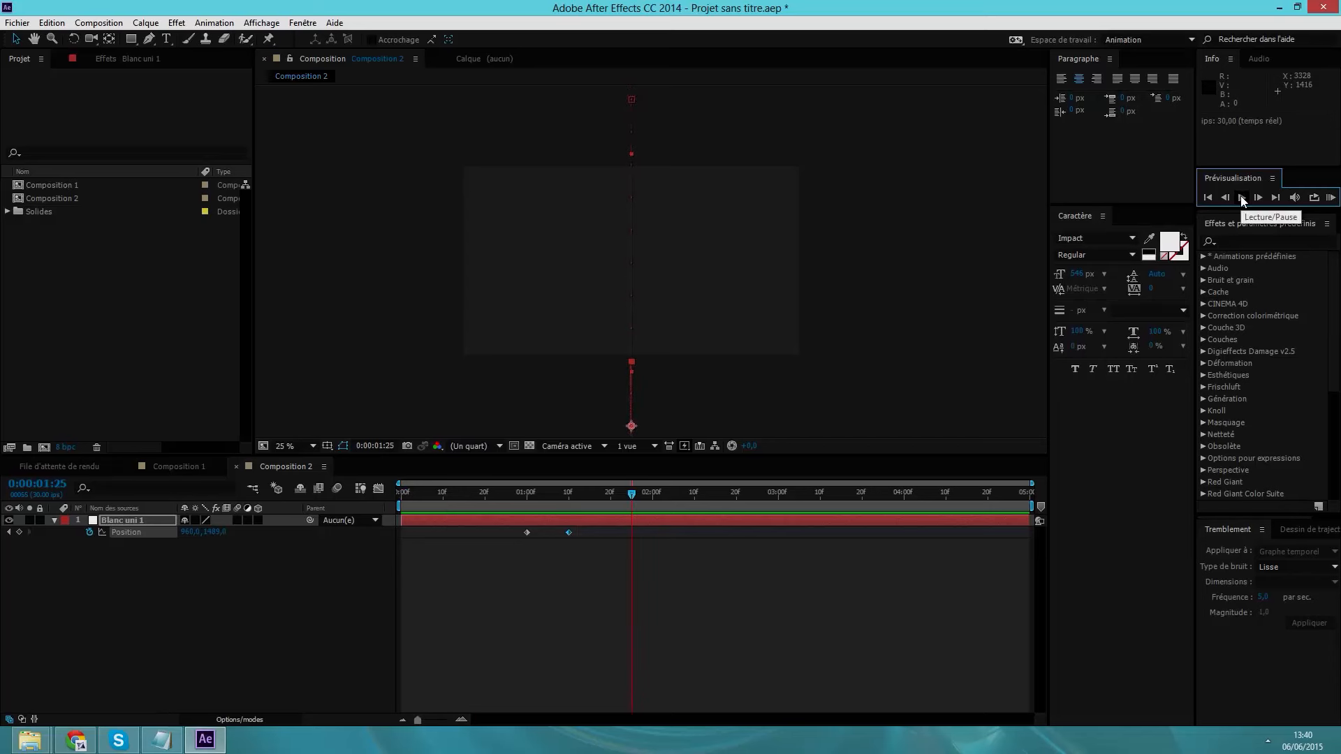
Enable motion blur for the white line layer, keeping the layer switches displayed in the timeline
left_click(237, 521)
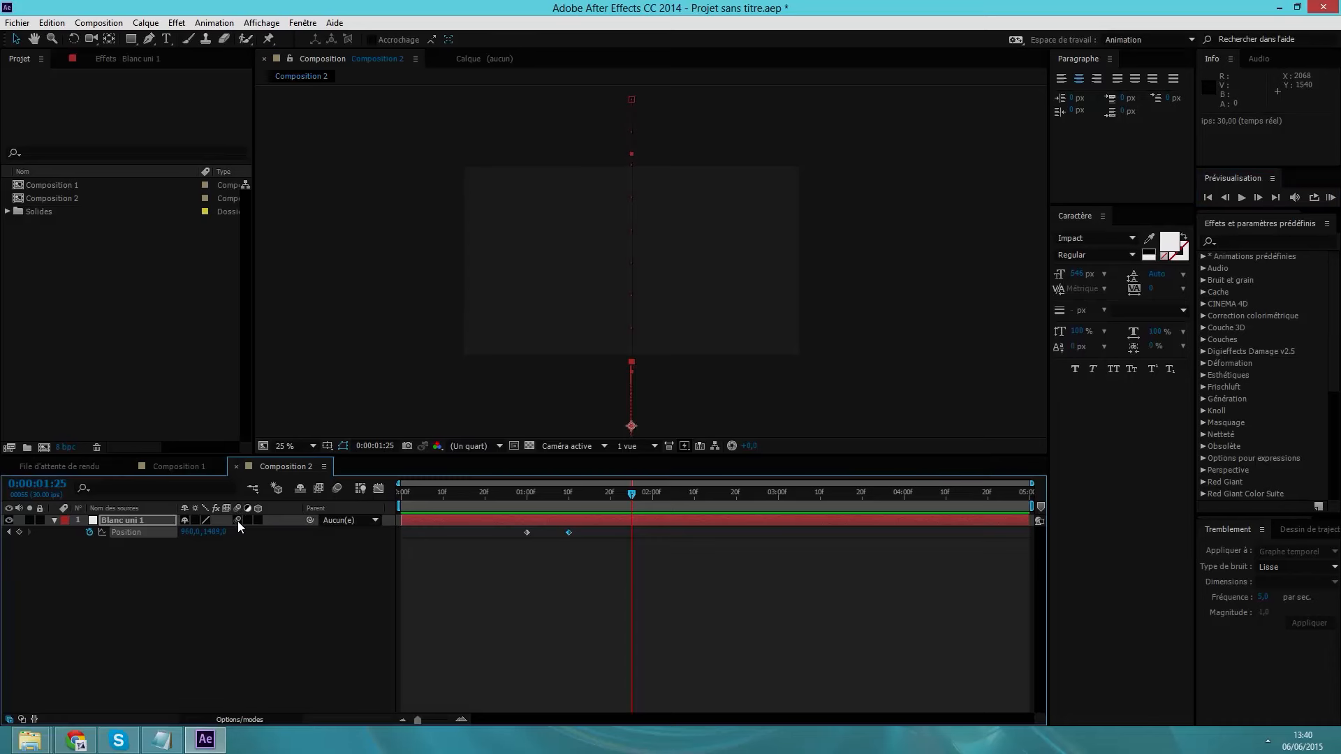
left_click(259, 714)
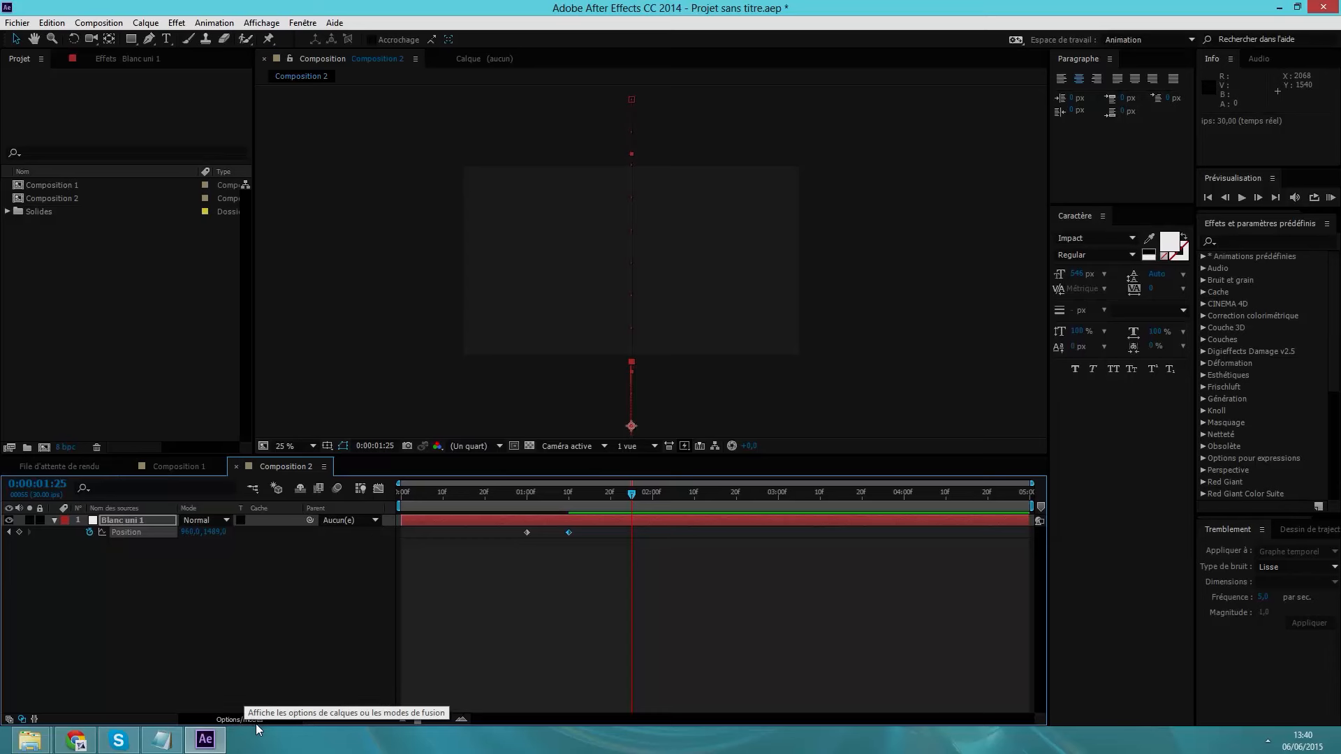
left_click(251, 719)
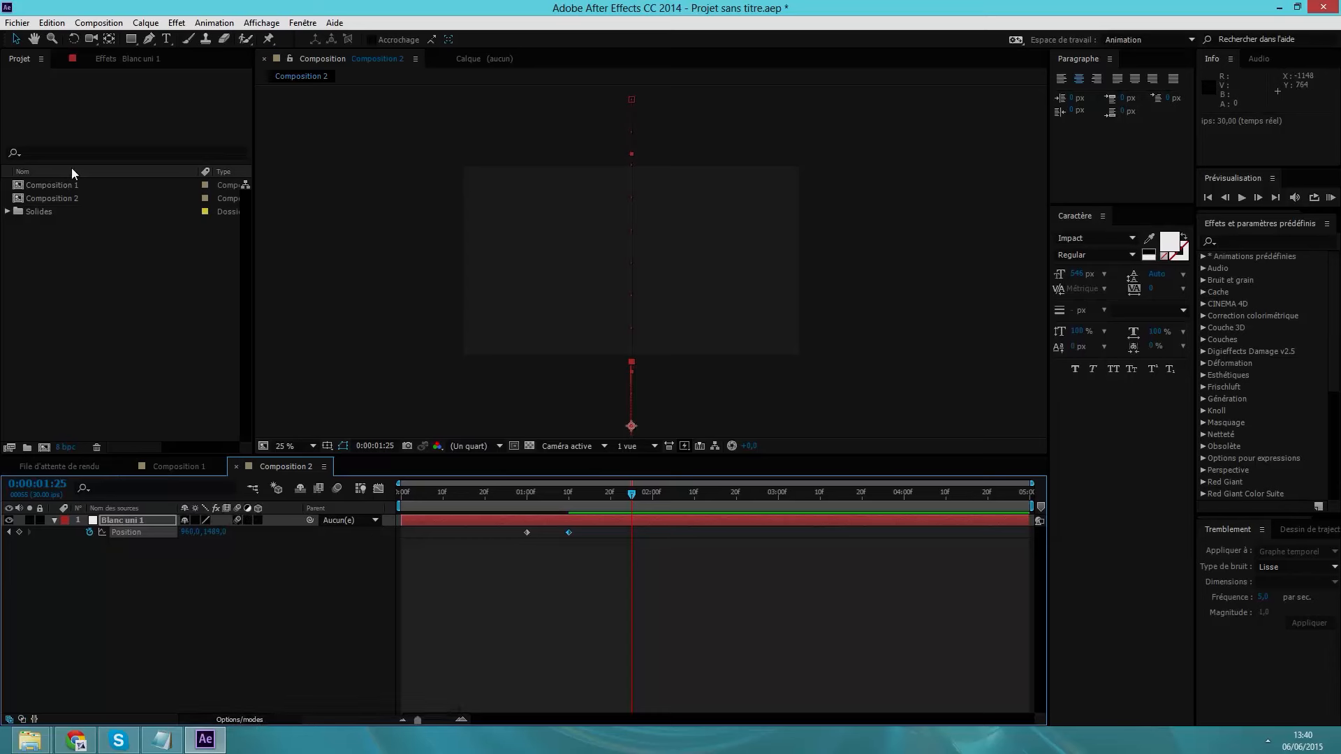
Add Composition 2 to Composition 1 as the lowest layer, beneath the TEXTE 2 and TEXTE layers
left_click(165, 465)
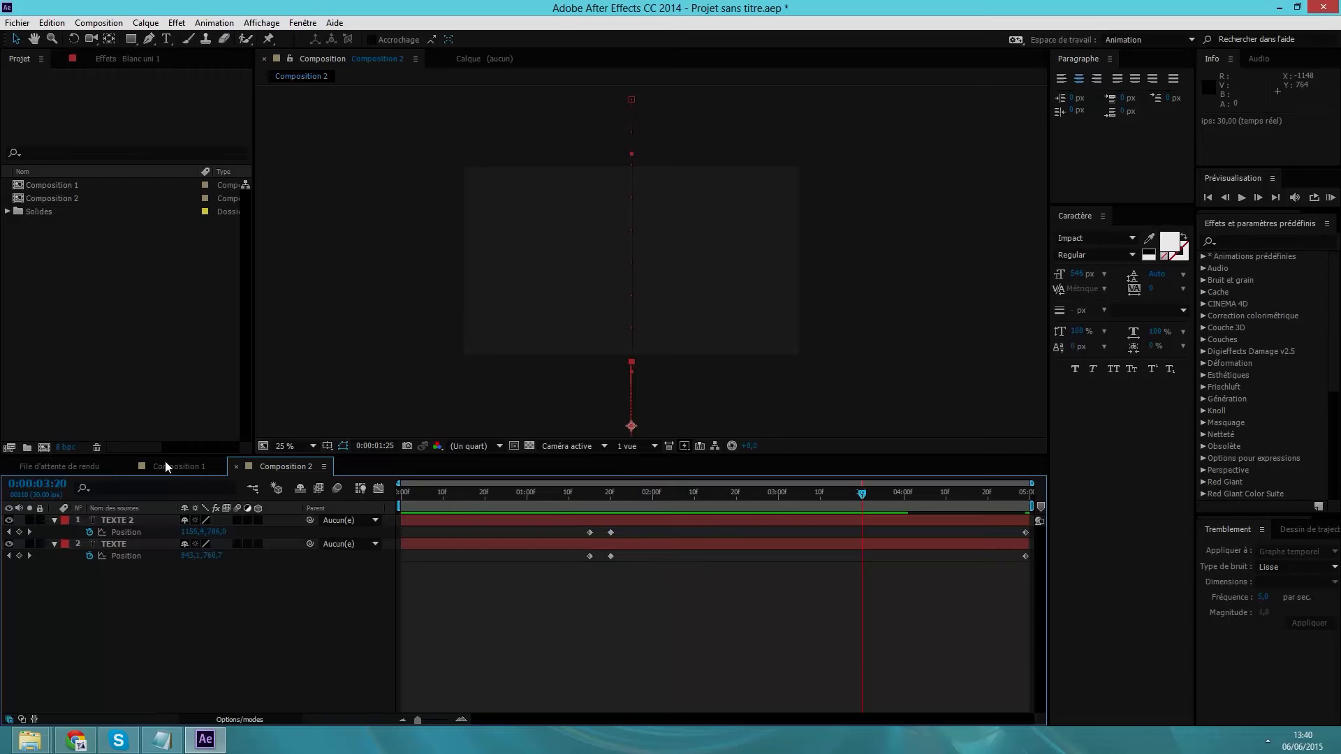
left_click_drag(62, 197, 173, 591)
scroll(738, 310, "down", 3)
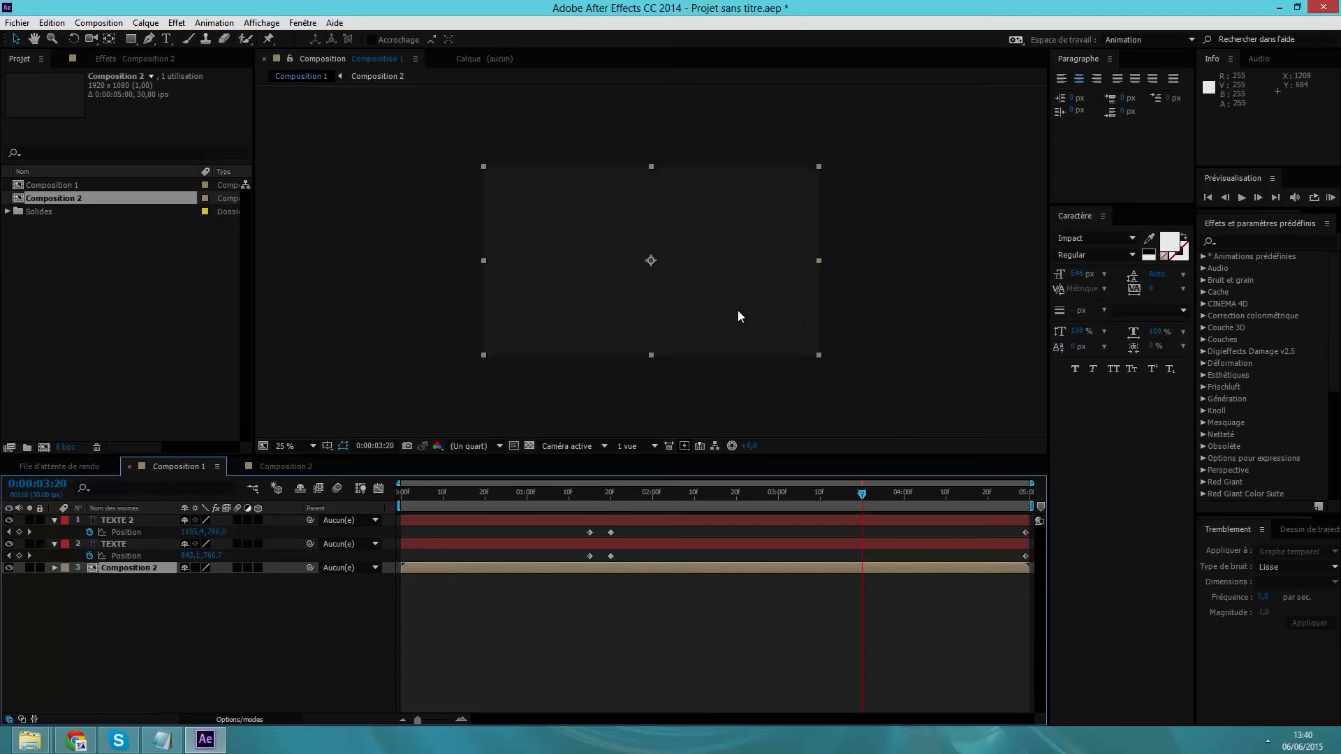
scroll(737, 310, "up", 1)
Delay the Composition 2 layer to start at 0:00:00:12 so the falling line coincides with the text split at 0:00:01:16
left_click_drag(719, 493, 546, 518)
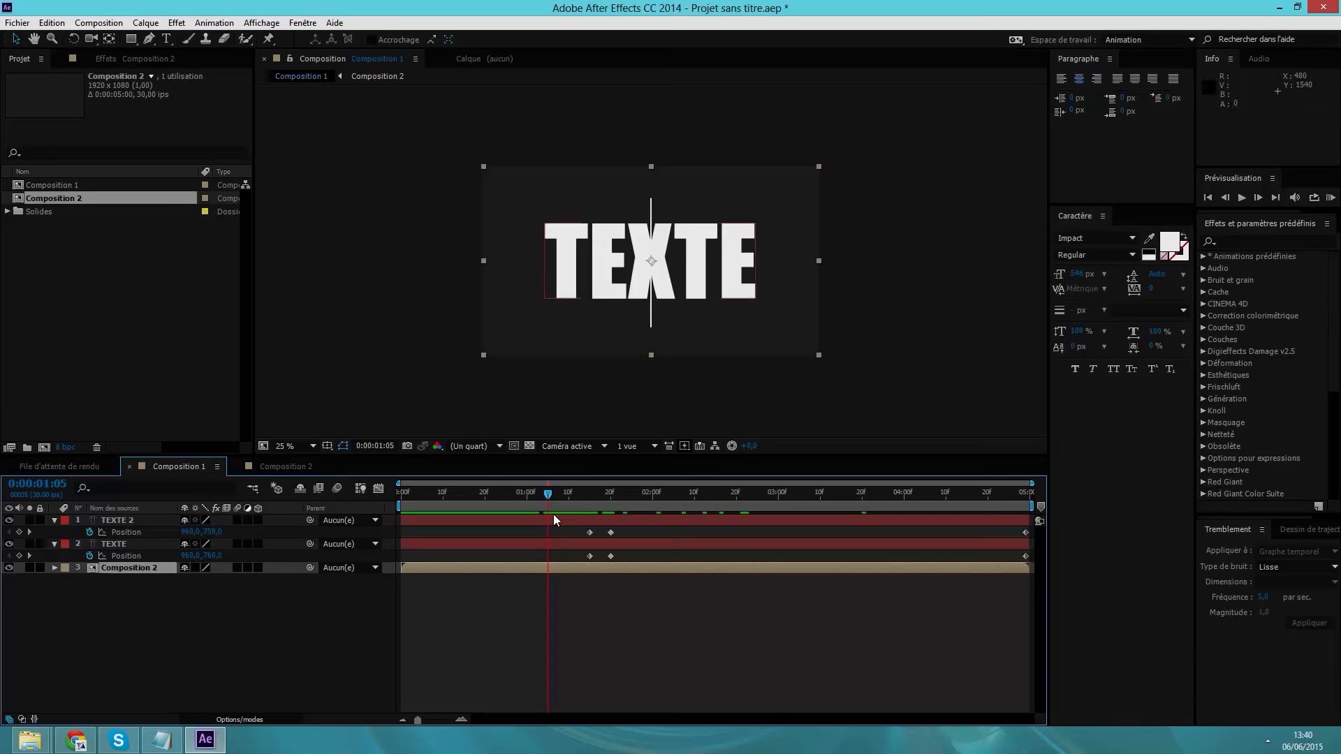
left_click(569, 498)
left_click_drag(586, 499, 595, 505)
left_click_drag(548, 570, 598, 575)
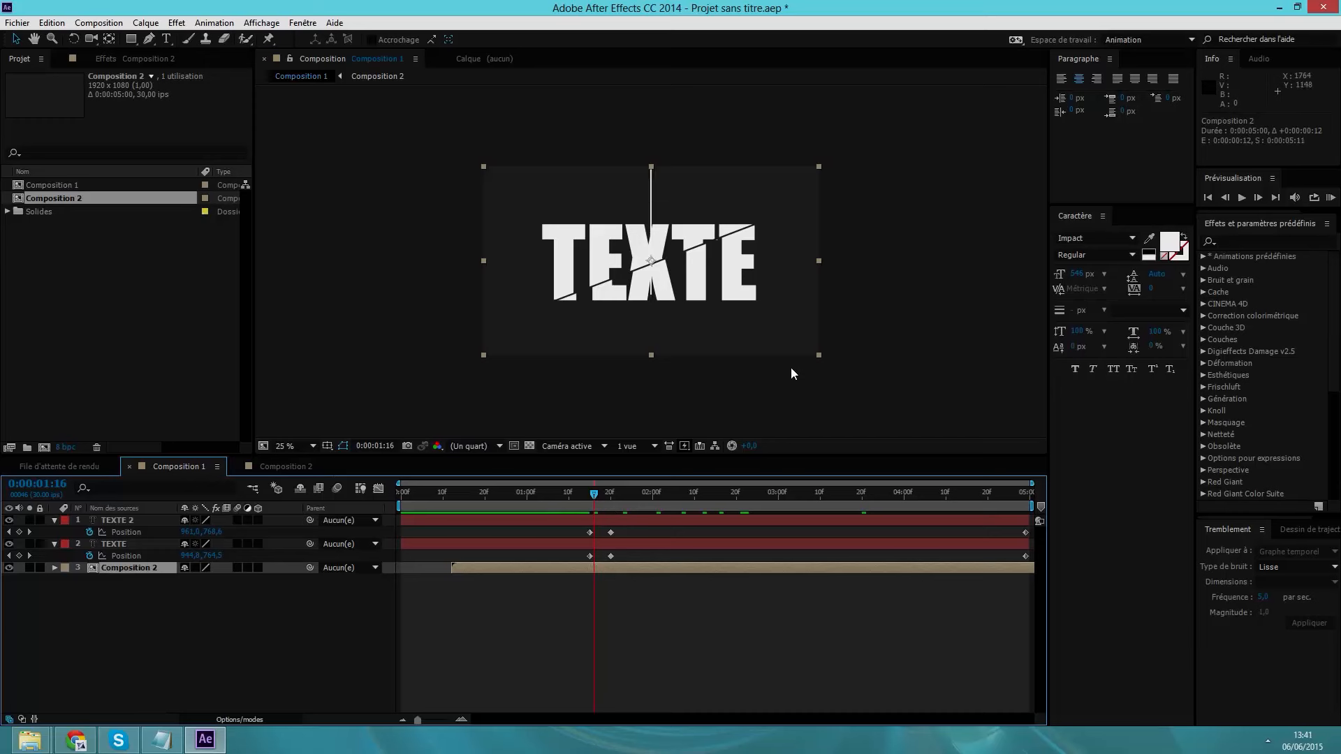
Rotate the Composition 2 layer about 68.6° so its white line runs parallel to the diagonal cut in the text
left_click(72, 39)
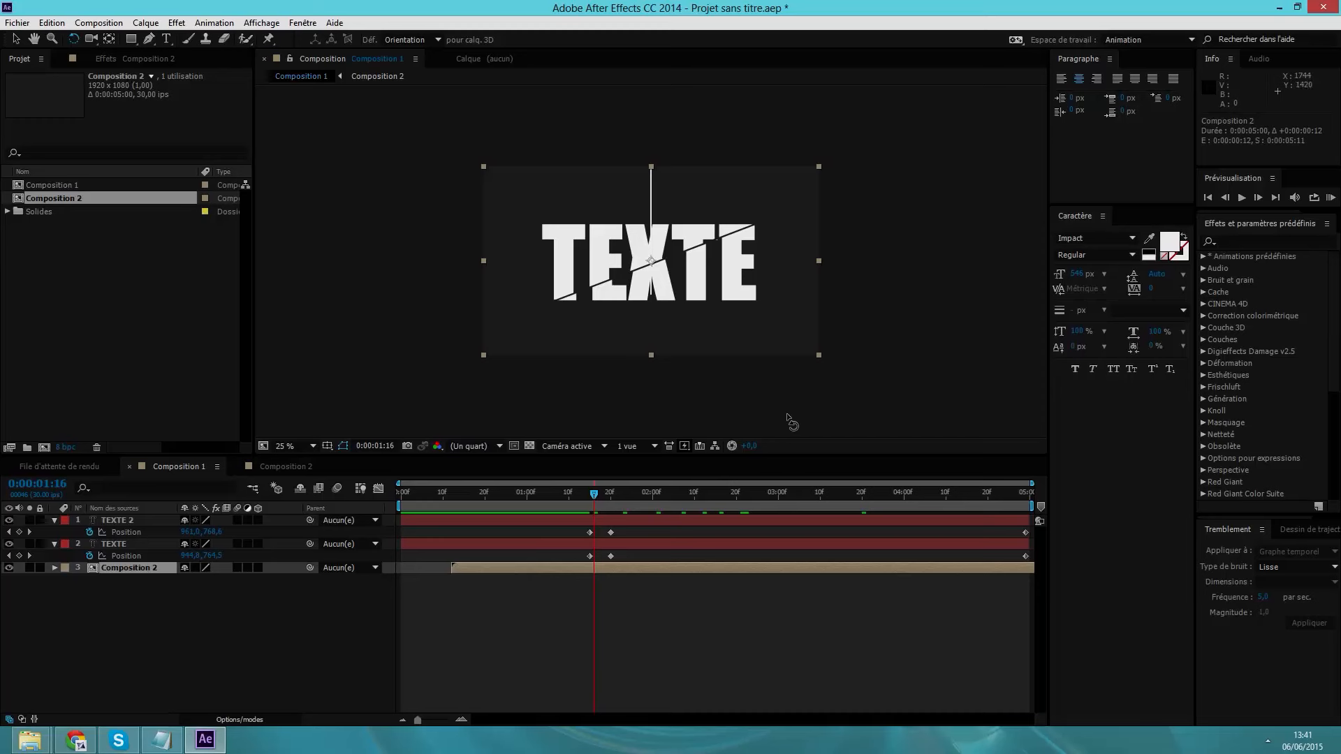
left_click_drag(730, 410, 708, 413)
left_click(755, 346)
left_click(788, 389)
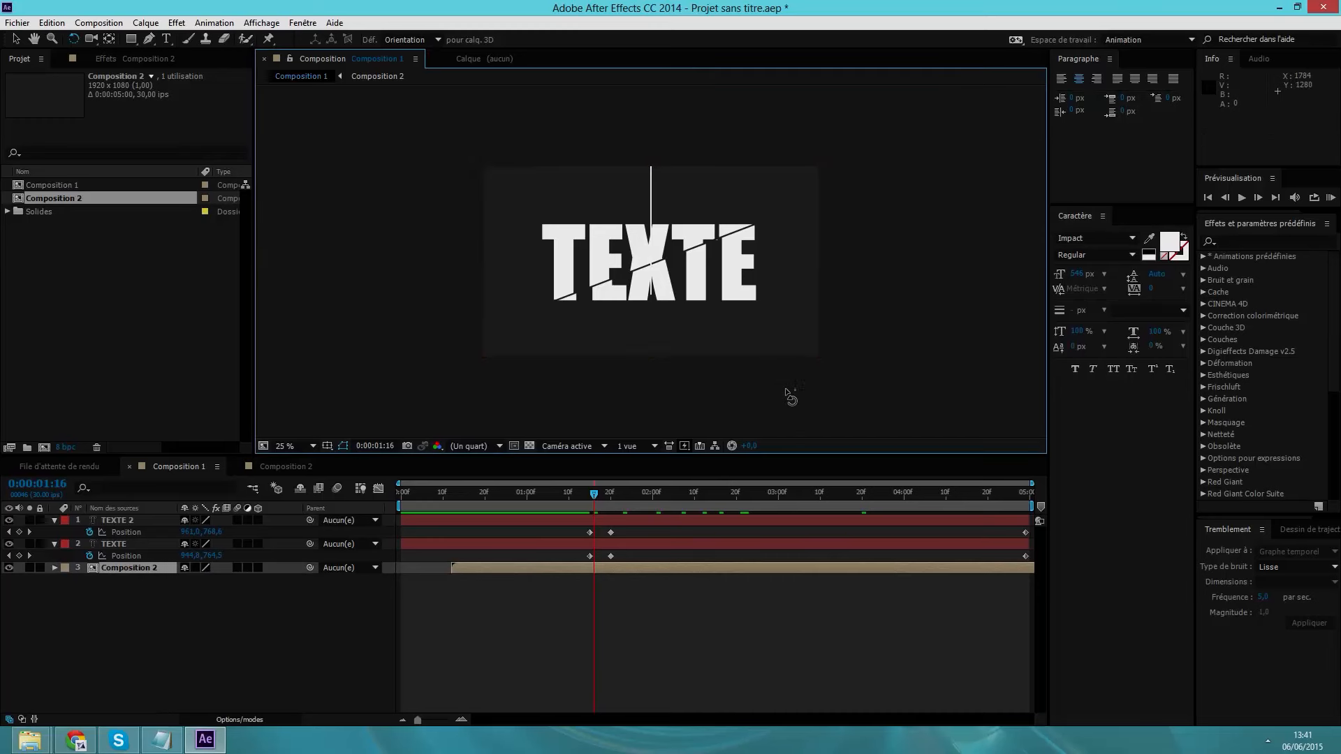
left_click(762, 305)
left_click_drag(766, 309, 649, 317)
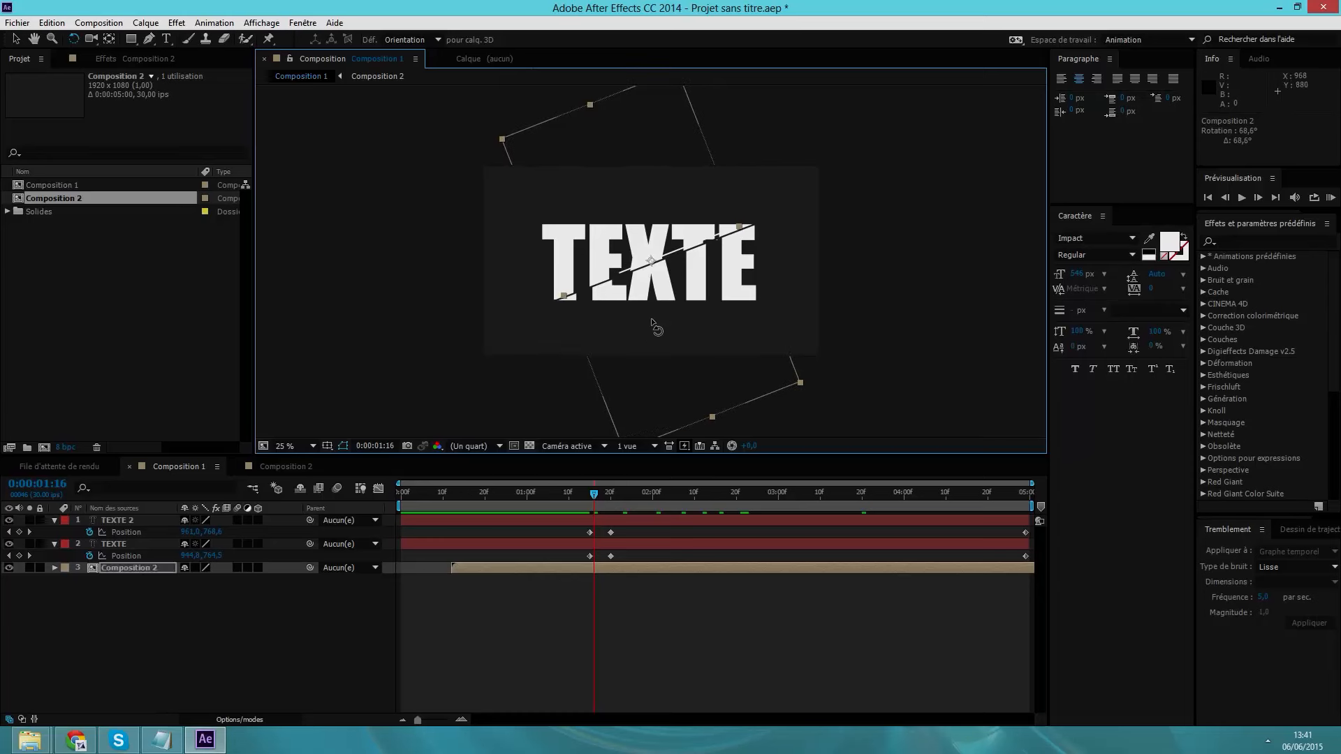
Nudge the rotated Composition 2 layer to Position 1076, 520 so its line follows the gap between the text halves
key("Down")
key("Down")
key("Down")
key("Down")
key("Down")
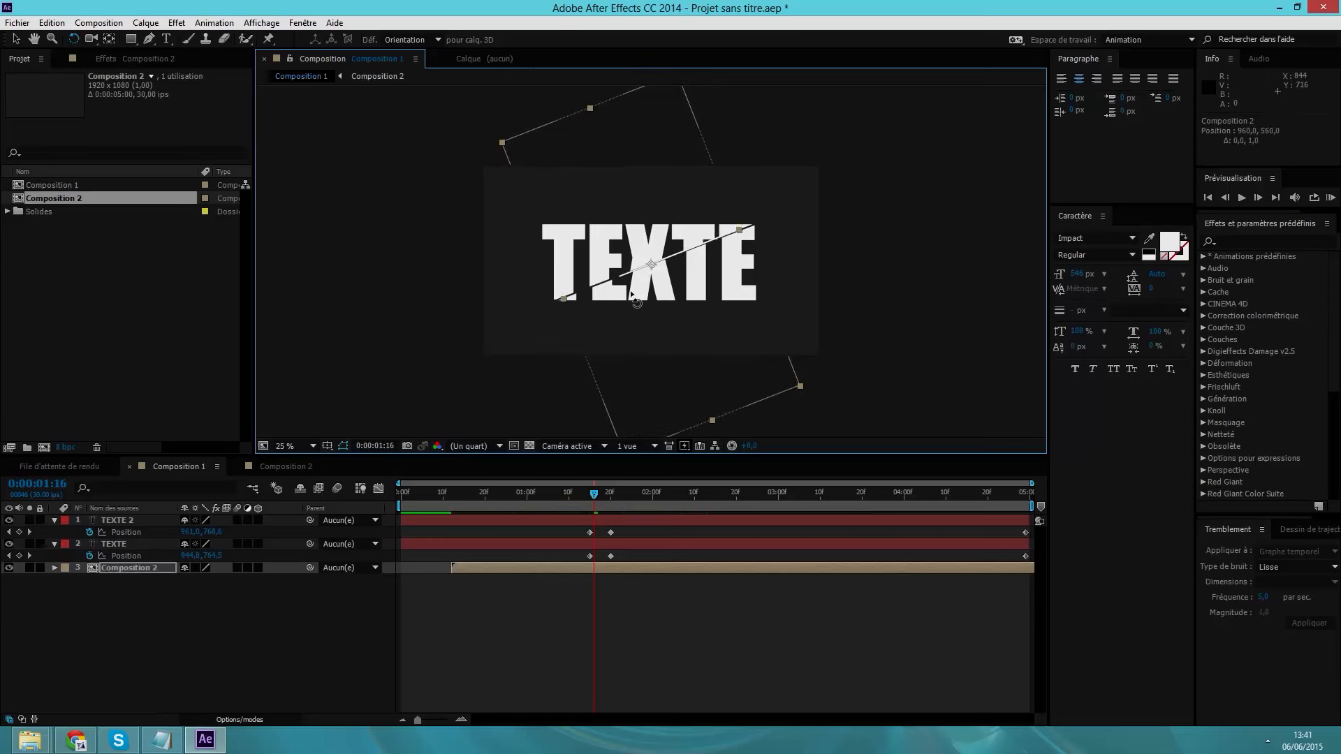
key("Up")
key("Right")
key("Down")
key("Down")
key("Up")
key("Up")
key("Down")
key("Up")
key("Up")
key("Right")
key("Right")
key("Right")
key("Right")
key("Right")
key("Right")
key("Right")
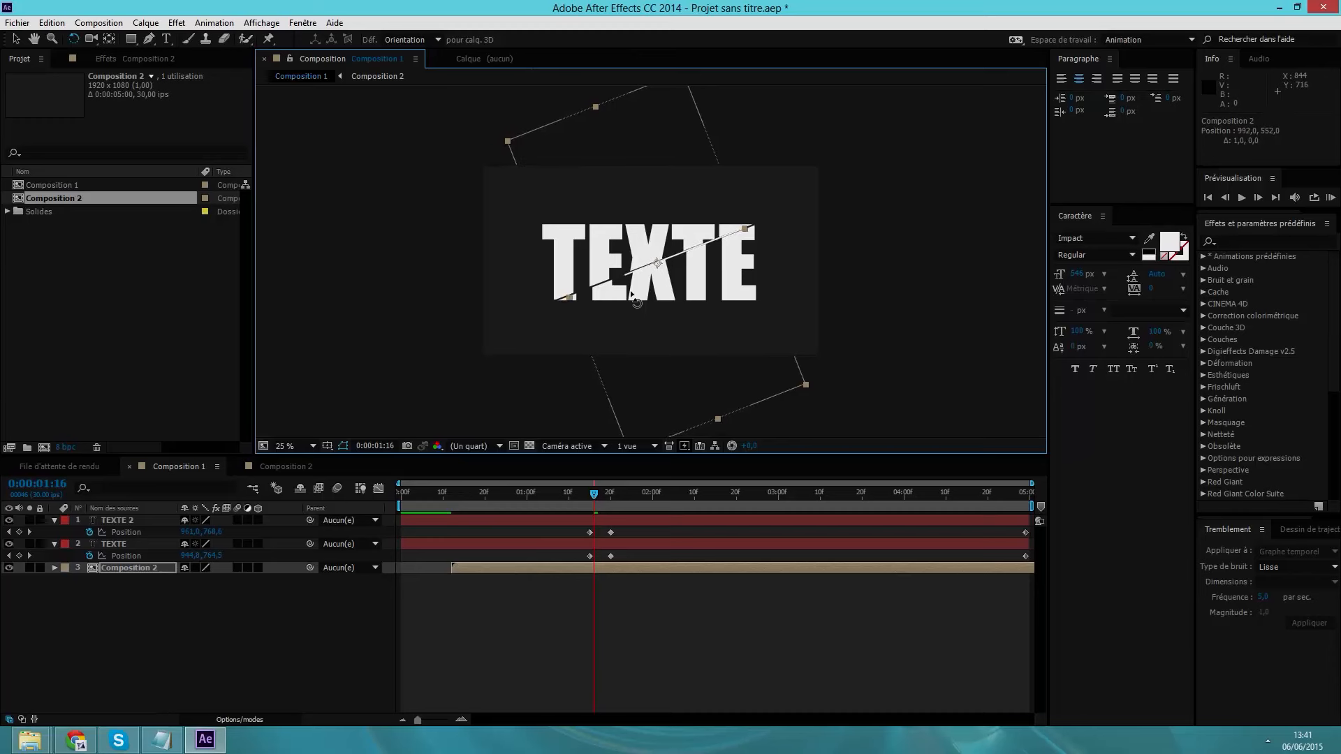
key("Right")
key("Right")
key("Right")
key("Right")
key("Right")
key("Right")
key("Right")
key("Right")
key("Right")
key("Up")
key("Up")
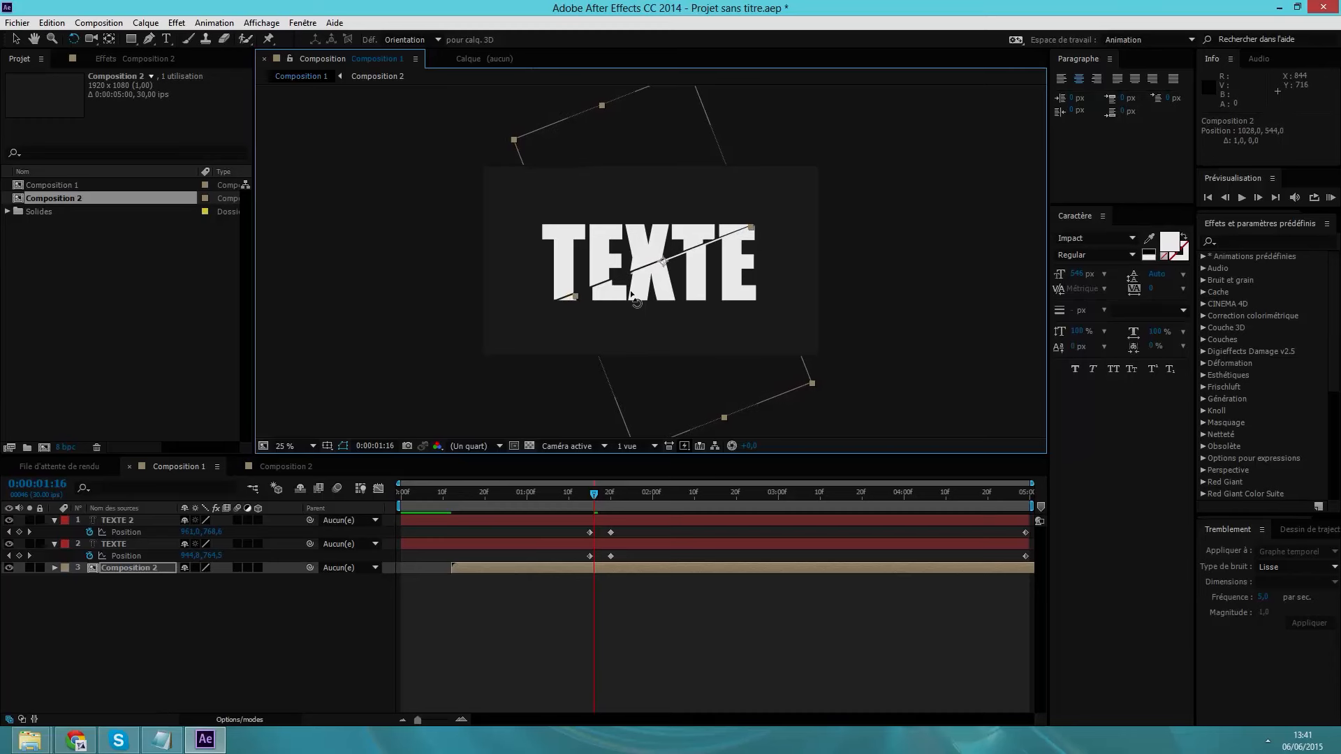
key("Right")
key("Right")
key("Right")
key("Right")
key("Right")
key("Right")
key("Up")
key("Up")
key("Up")
key("Up")
key("Up")
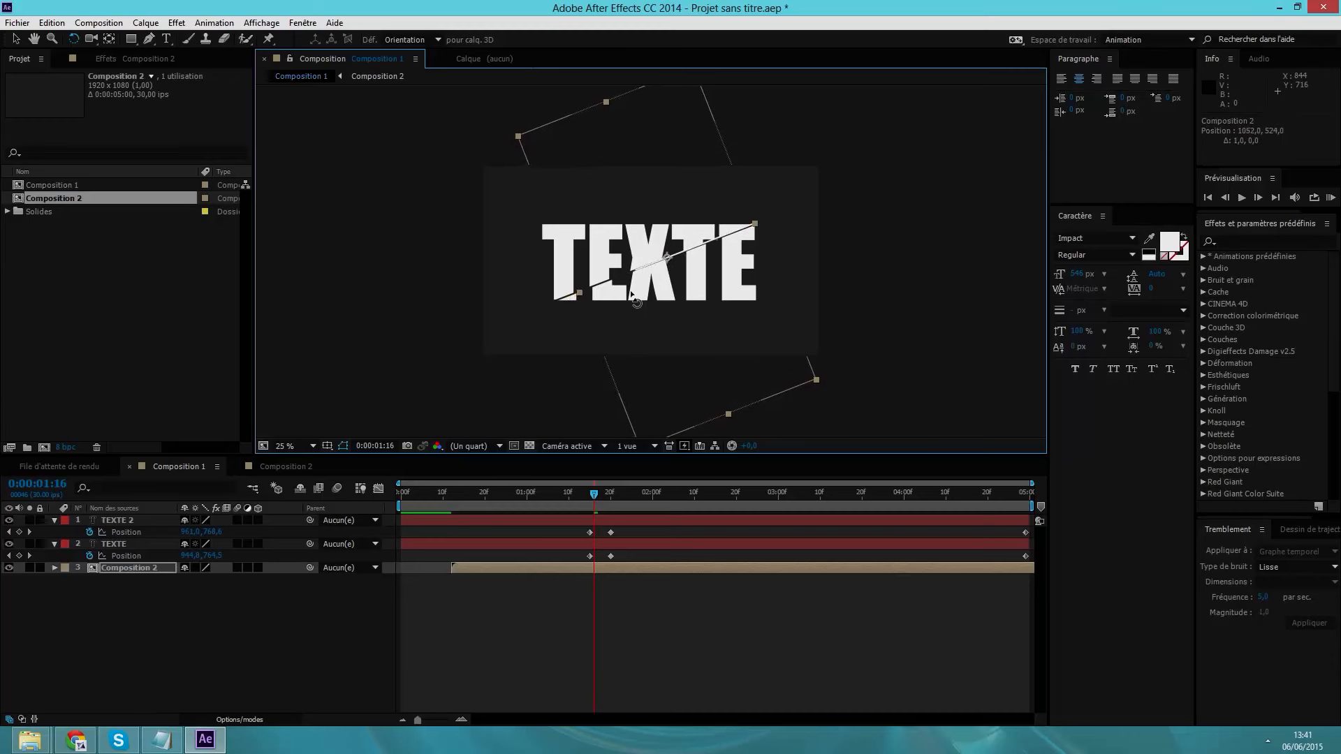
key("Right")
key("Right")
key("Right")
key("Right")
key("Right")
key("Right")
key("Up")
key("Up")
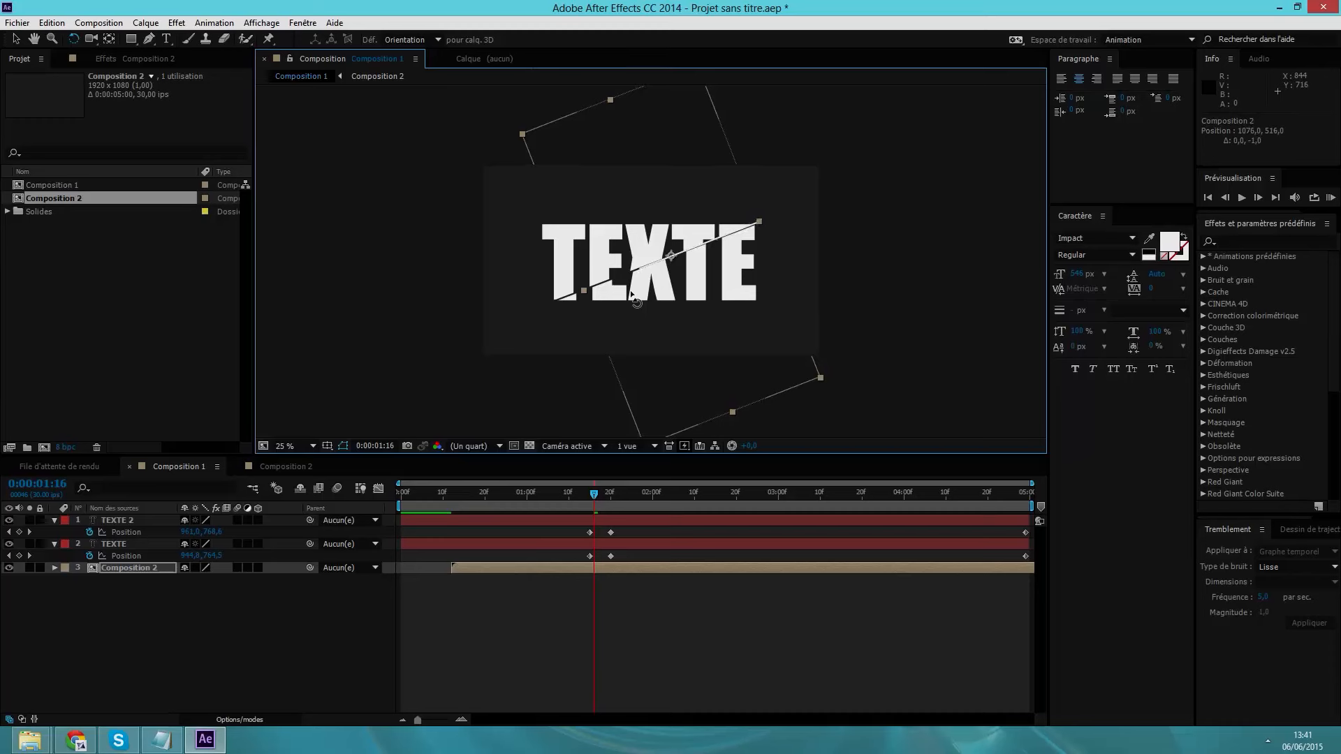
key("Down")
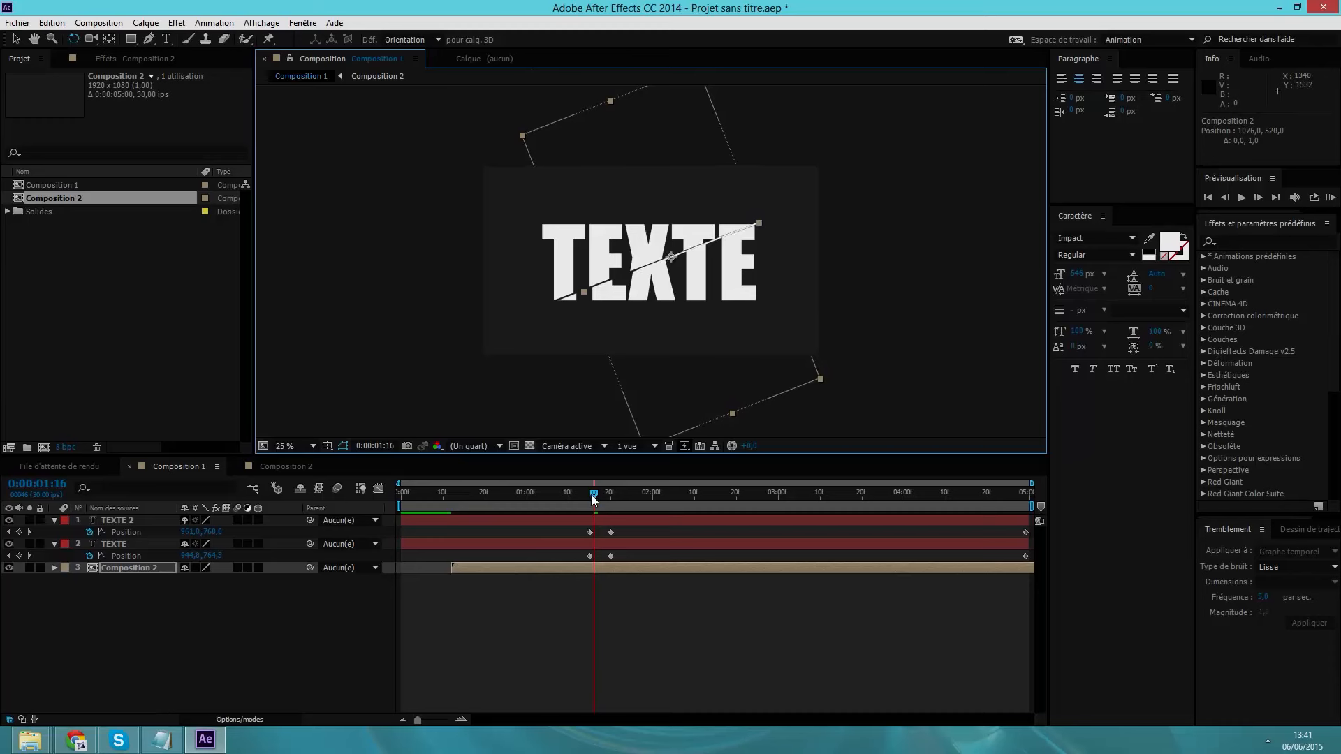
Preview Composition 1 from 0:00:00:17 to check the line crossing as the text halves slide apart
left_click_drag(591, 494, 449, 496)
left_click(1239, 199)
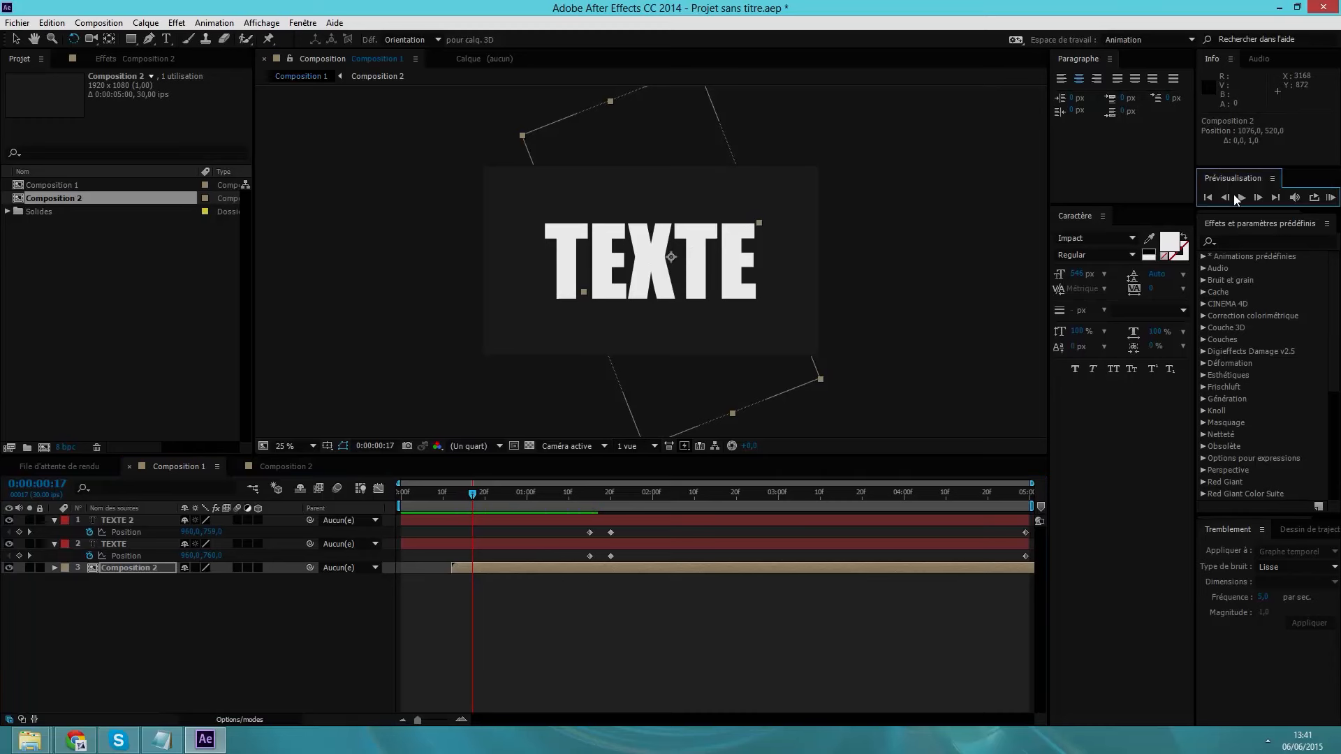
left_click(1240, 199)
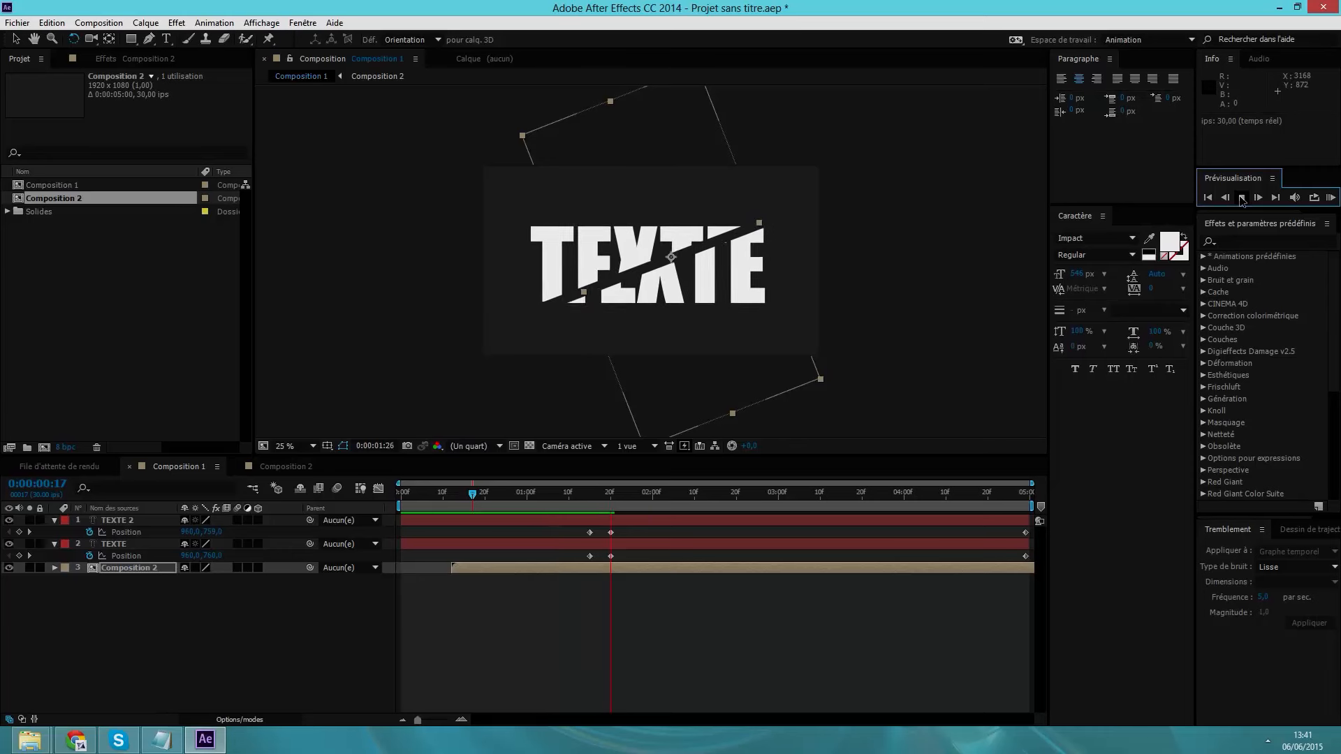
left_click(1241, 201)
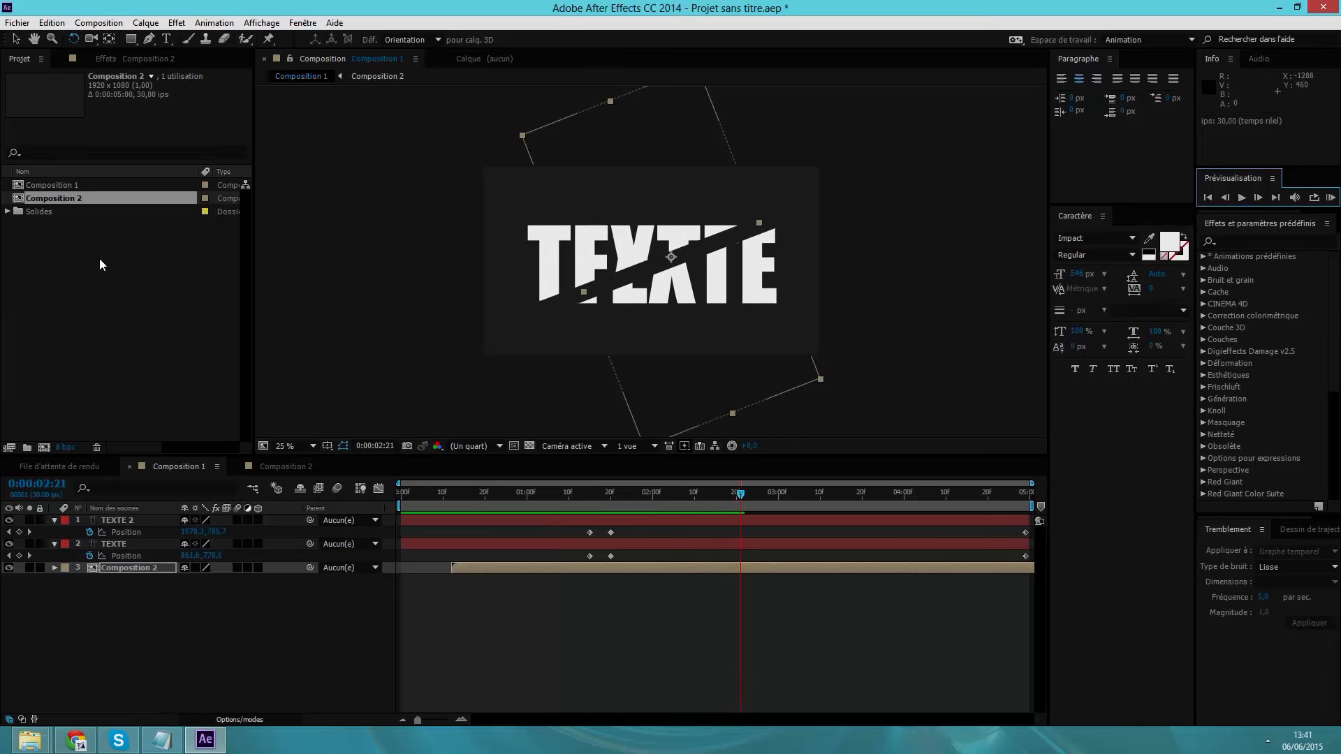
In Composition 2, reroute the white solid's motion path into a horizontal sweep across the frame, from about -364, 445 to 2132, 457
left_click(69, 199)
left_click(280, 466)
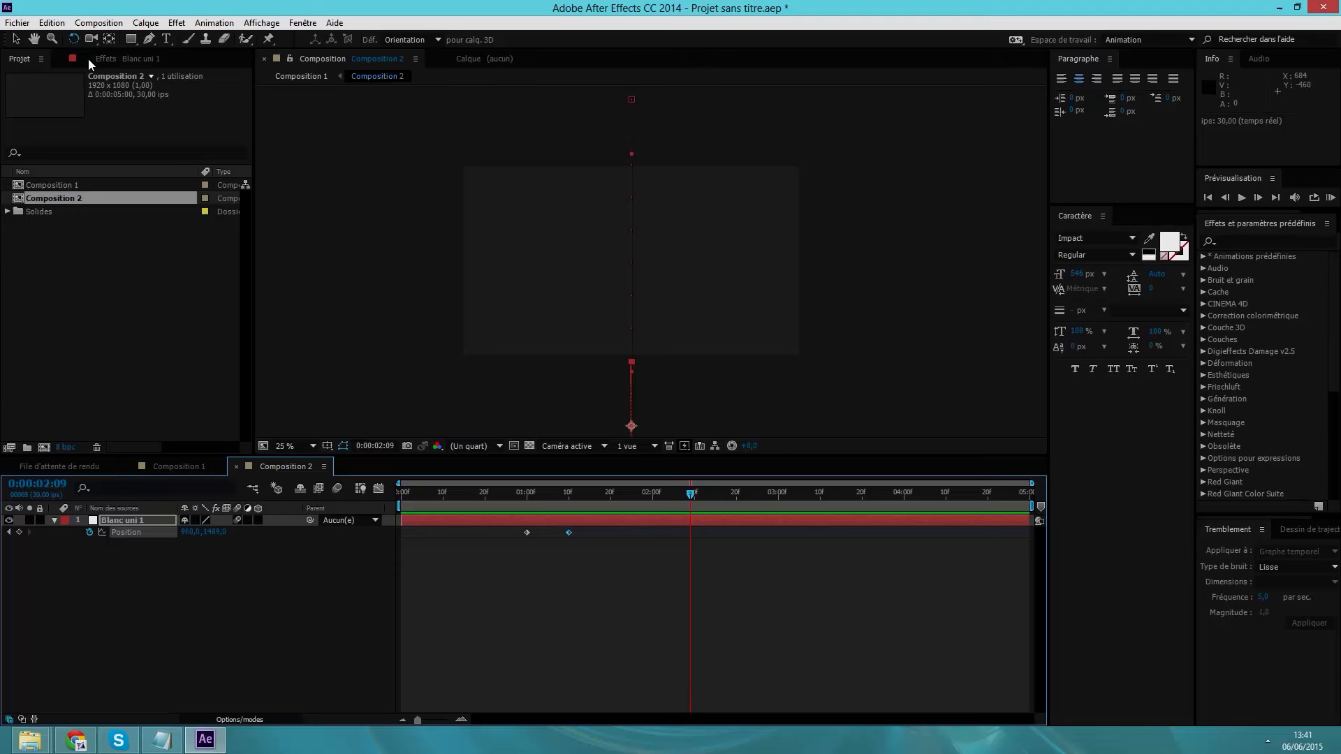
left_click(17, 40)
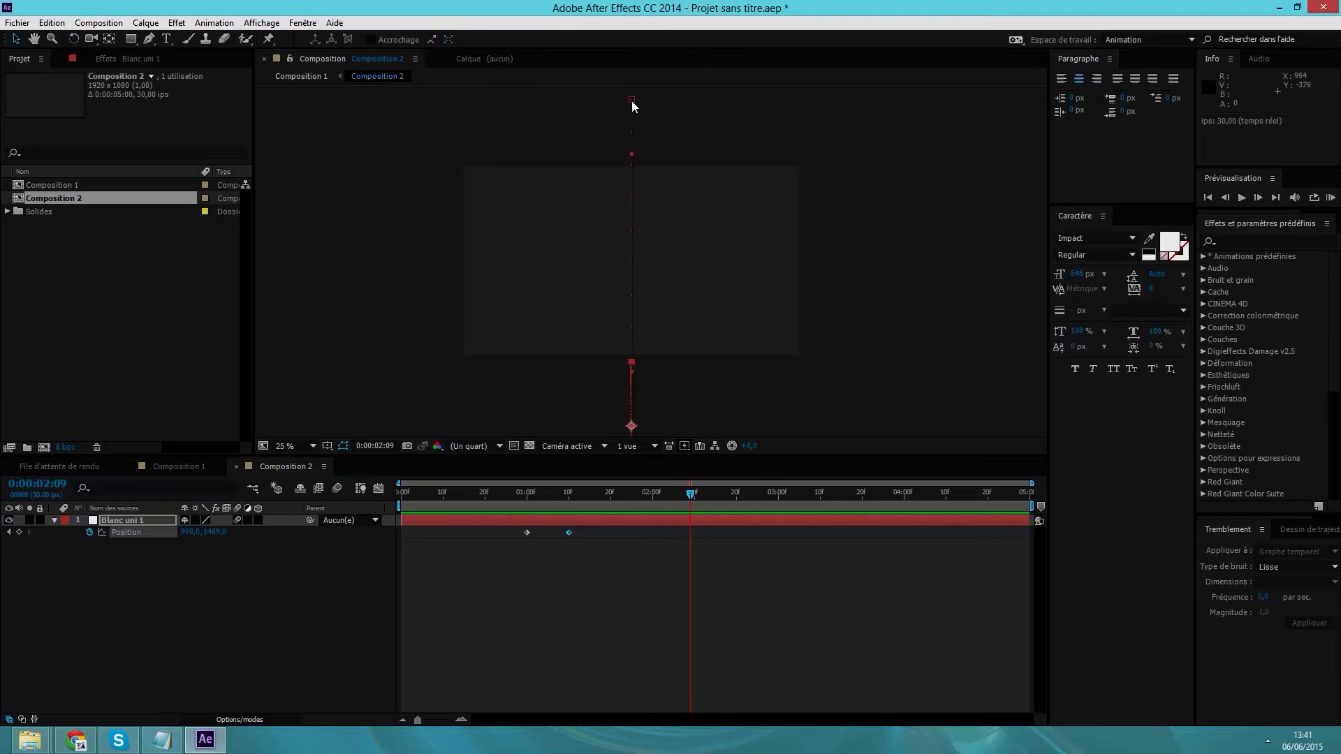
left_click_drag(631, 99, 404, 233)
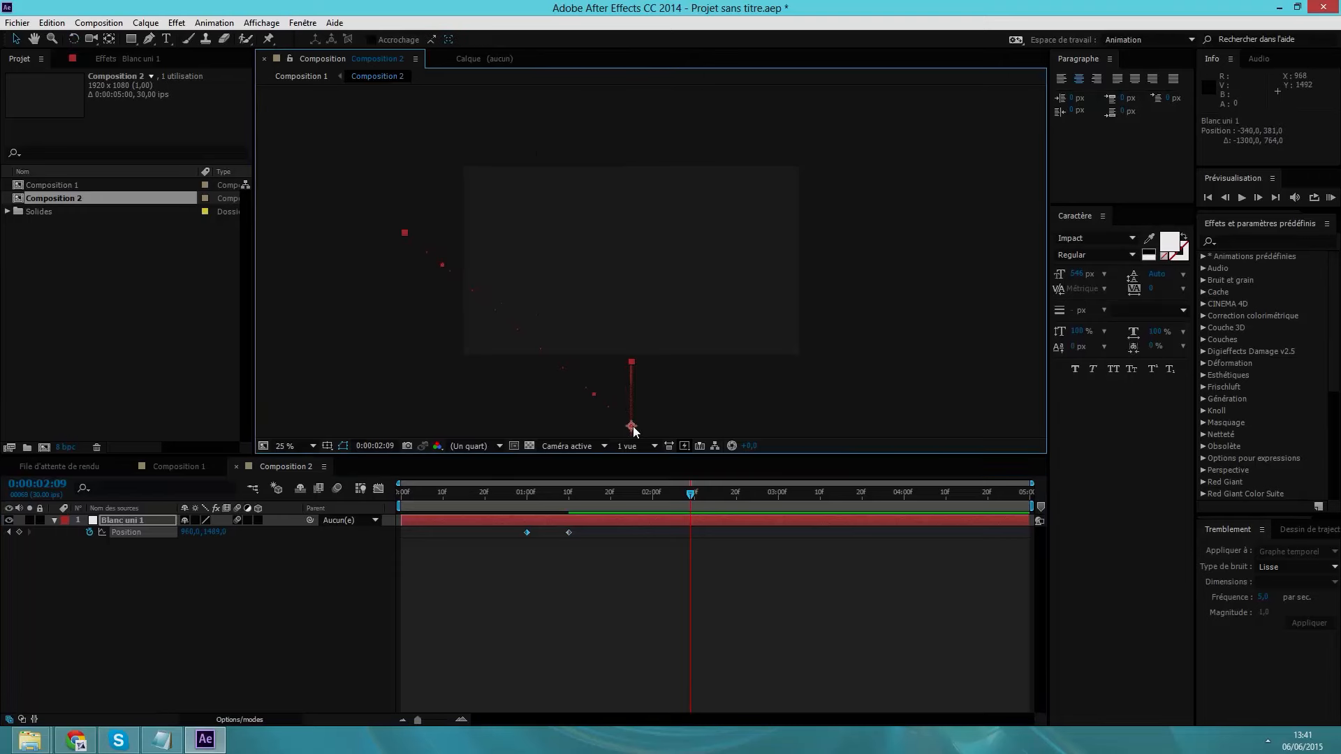
left_click_drag(631, 427, 798, 317)
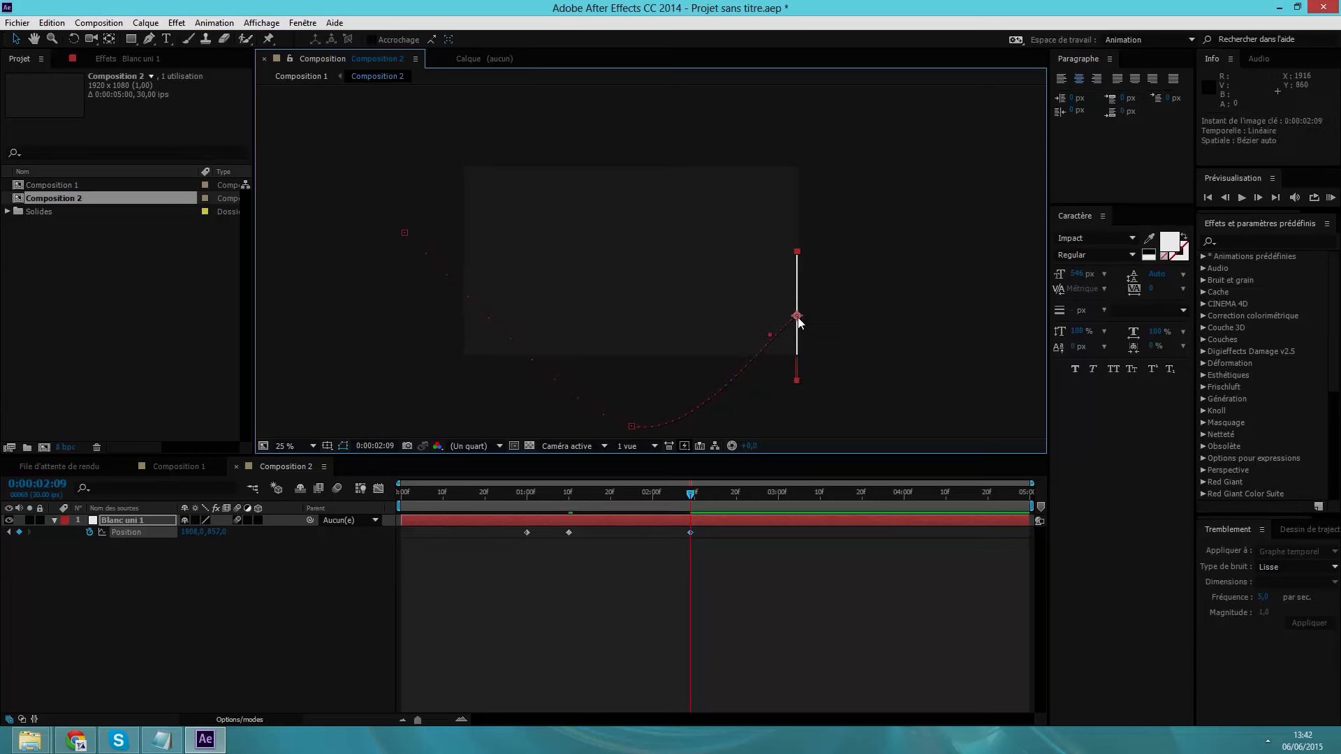
left_click_drag(632, 427, 838, 249)
left_click_drag(803, 320, 835, 246)
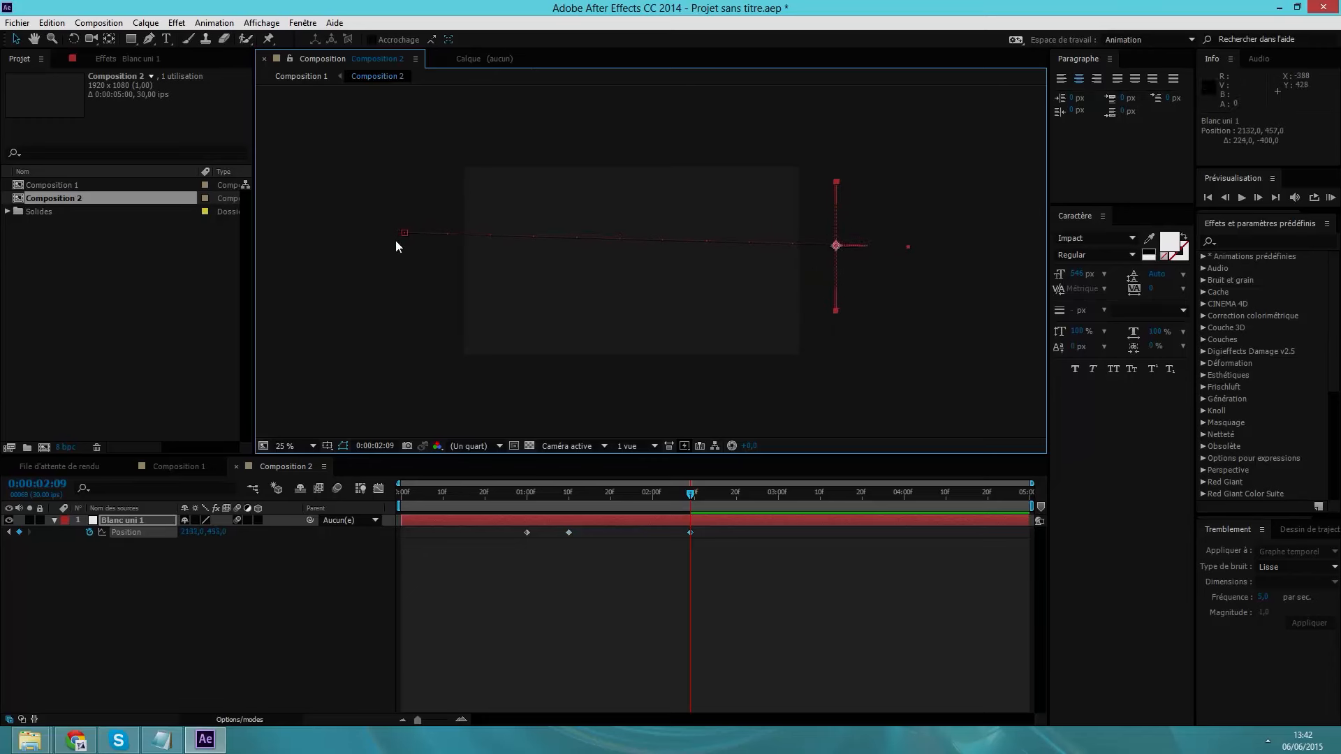
left_click_drag(404, 233, 401, 246)
Set the Rotation of the Blanc uni 1 layer to 90° so the line lies horizontally along its path
left_click(54, 521)
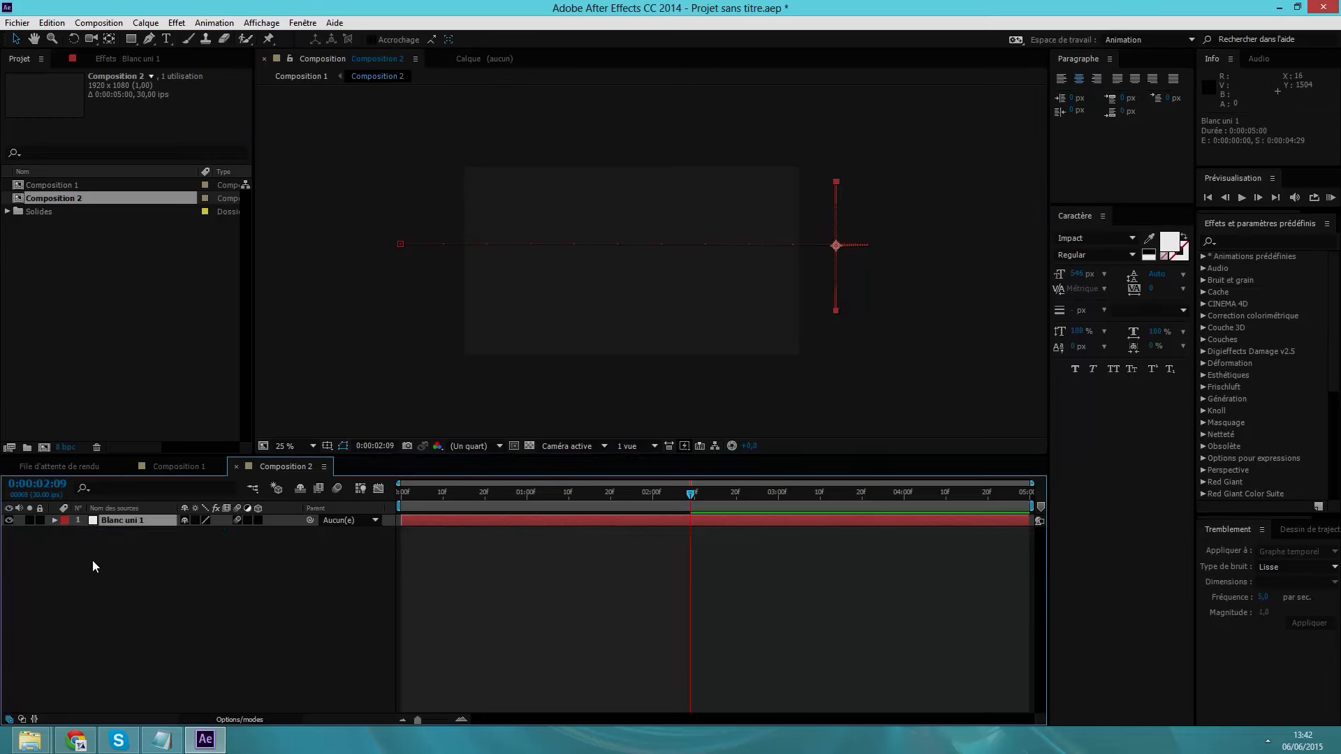
left_click(55, 521)
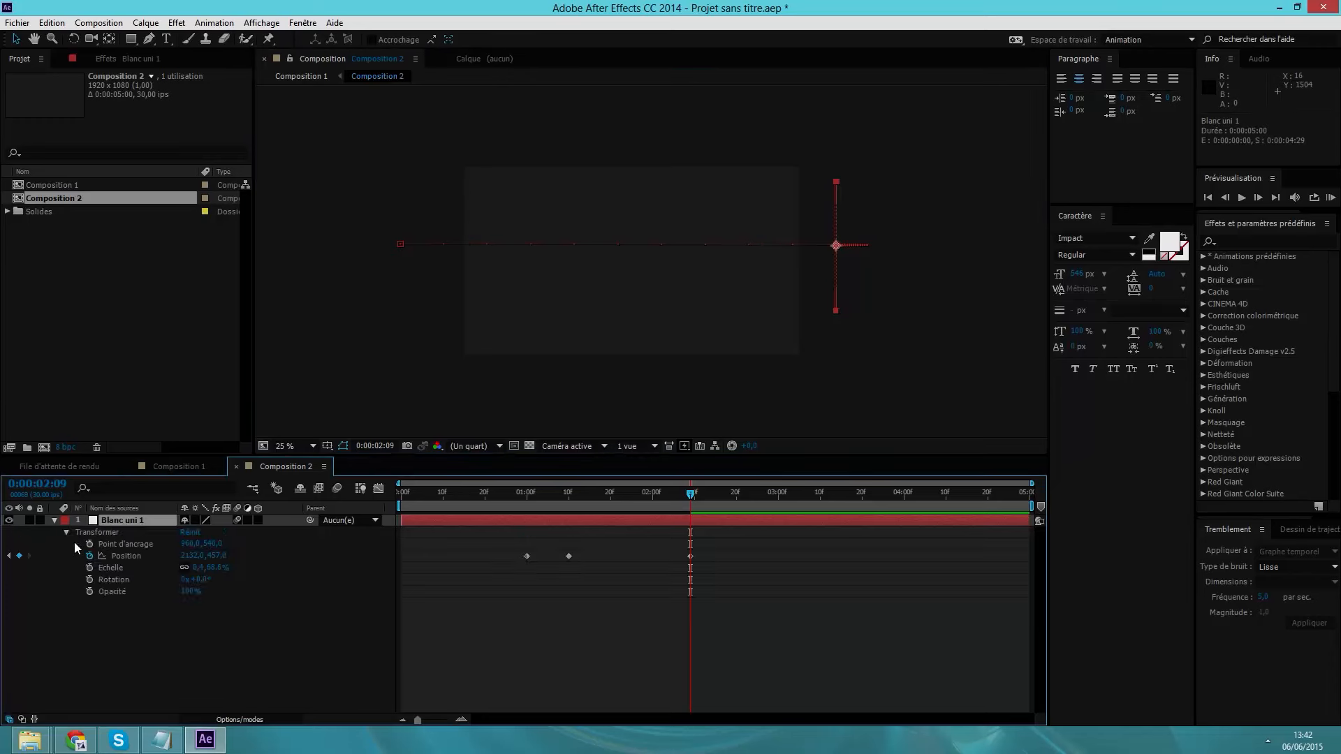
left_click(202, 579)
key("Return")
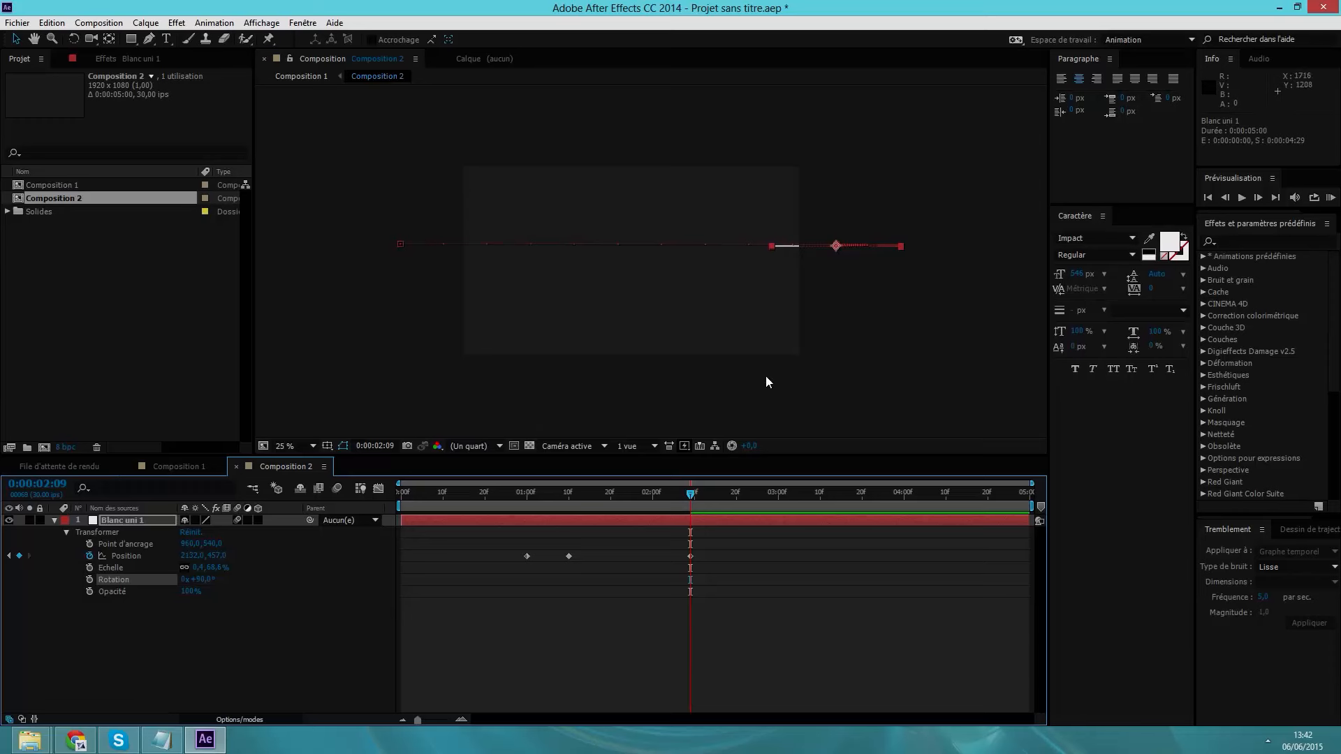
Preview Composition 2 from the start to check the line's horizontal sweep
left_click_drag(697, 493, 404, 495)
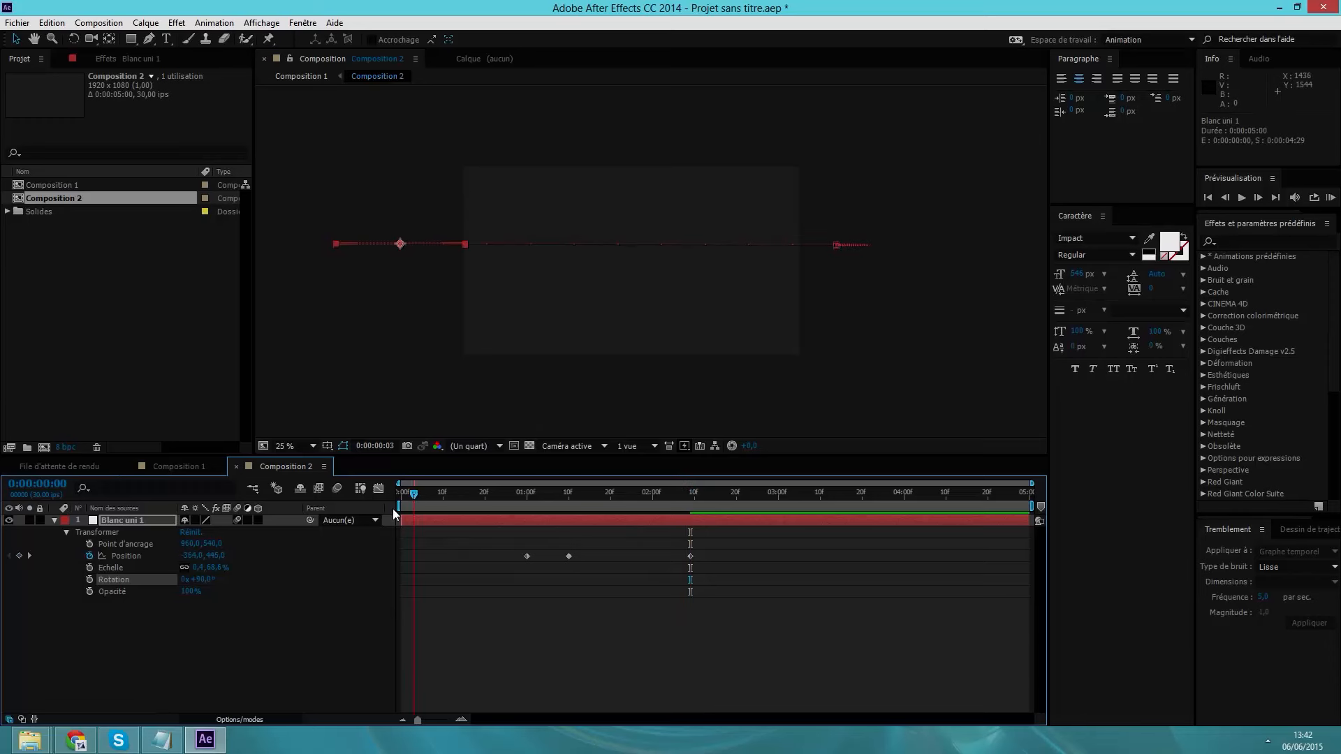
left_click(1241, 198)
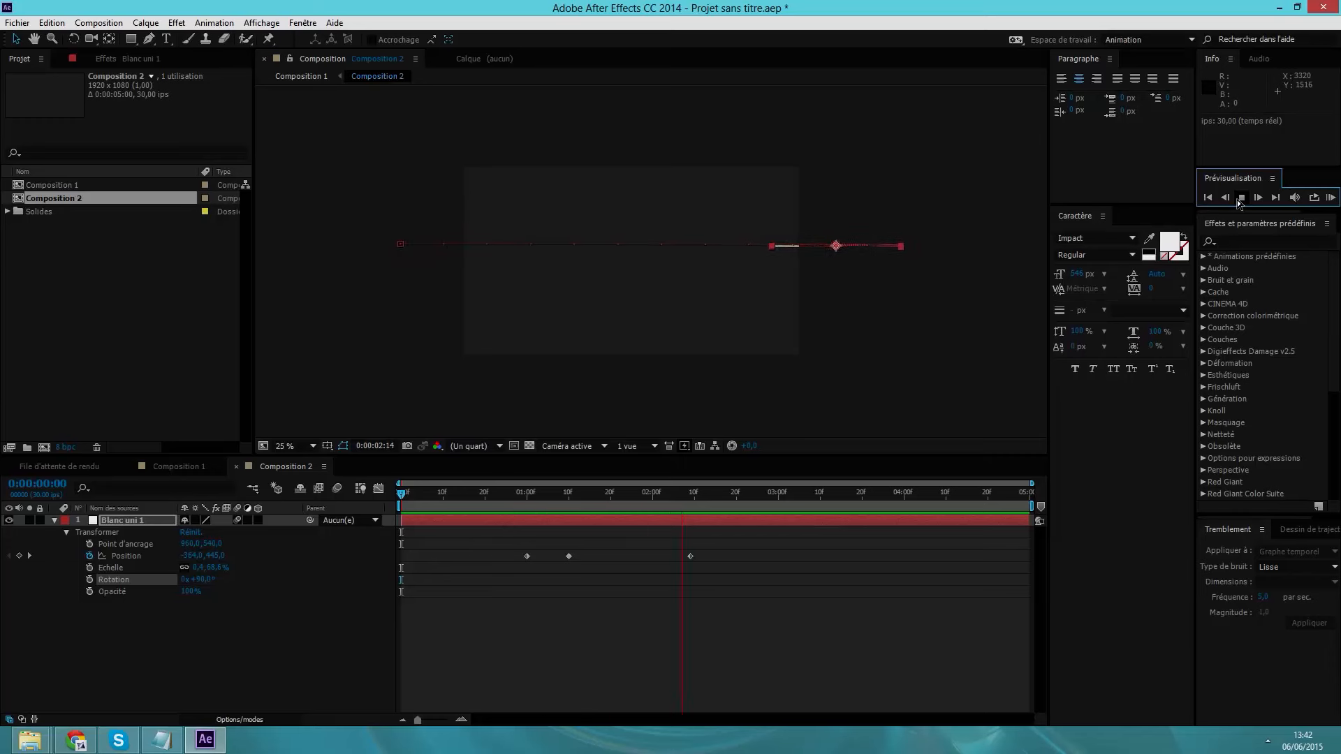
left_click(1241, 198)
Push the solid's Position out past the frame to 2640, 453 at 0:00:01:10 and 2520, 457 at 0:00:02:27, and preview the exit
left_click_drag(834, 247, 923, 247)
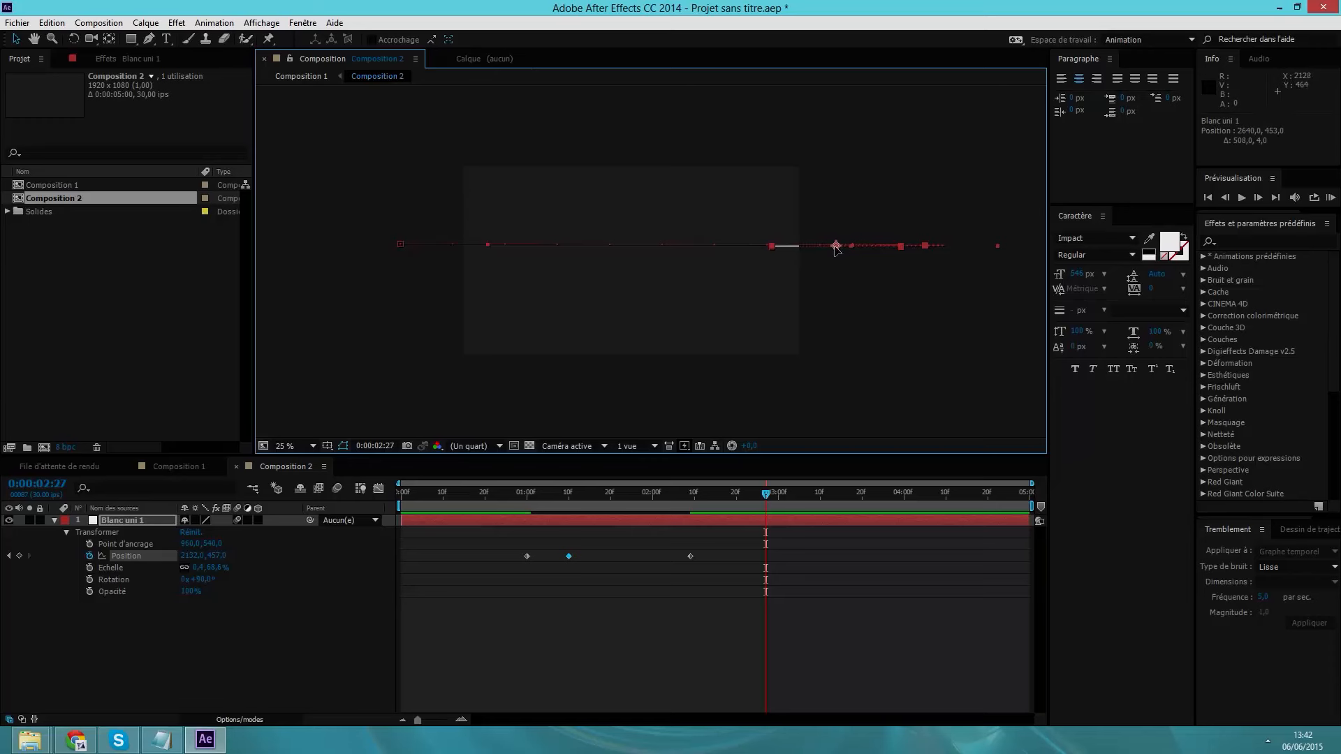
left_click_drag(835, 248, 904, 246)
left_click_drag(768, 494, 314, 509)
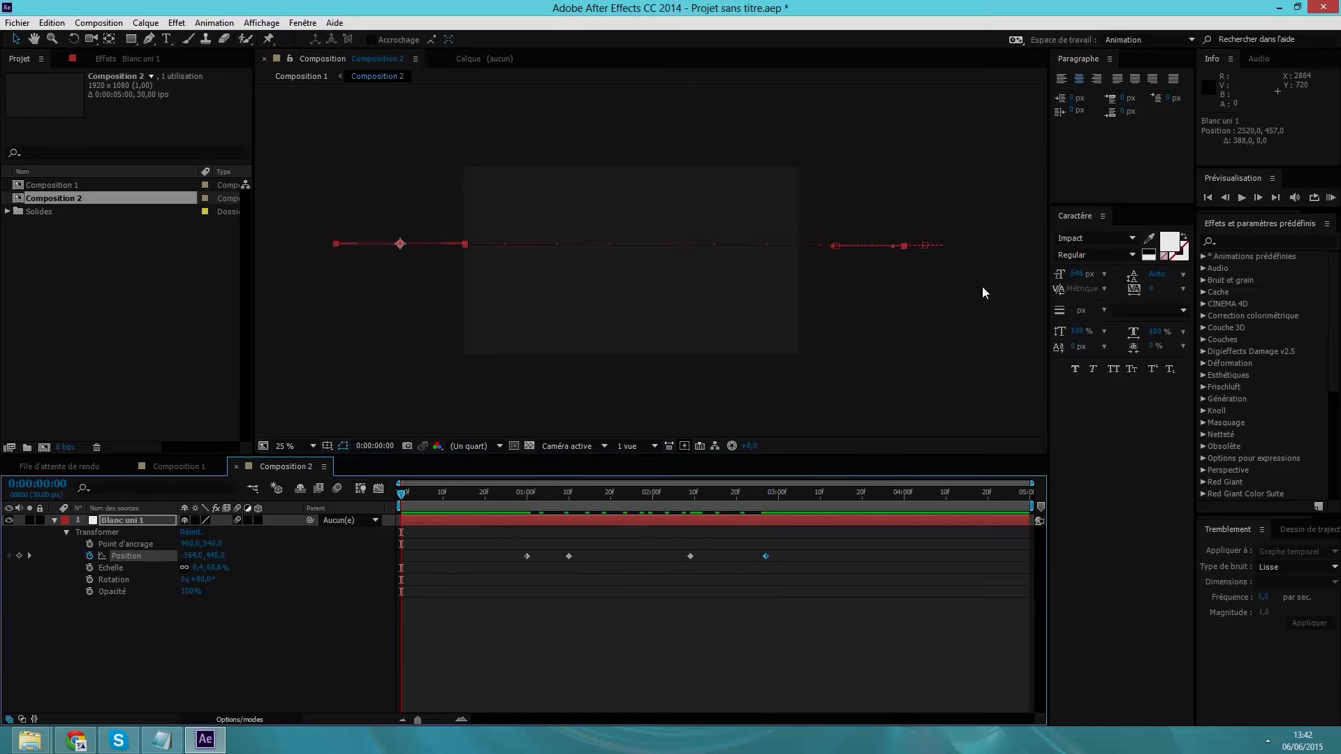
left_click(1244, 199)
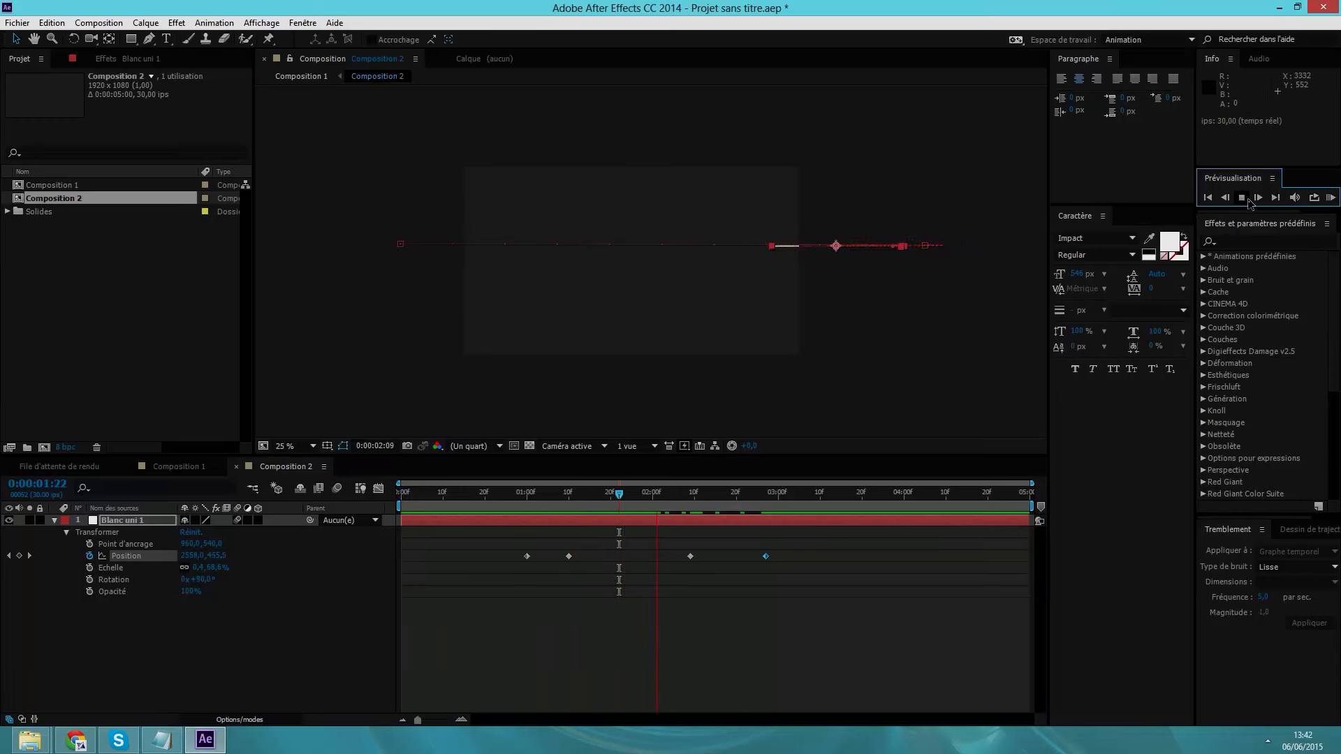
left_click(1247, 198)
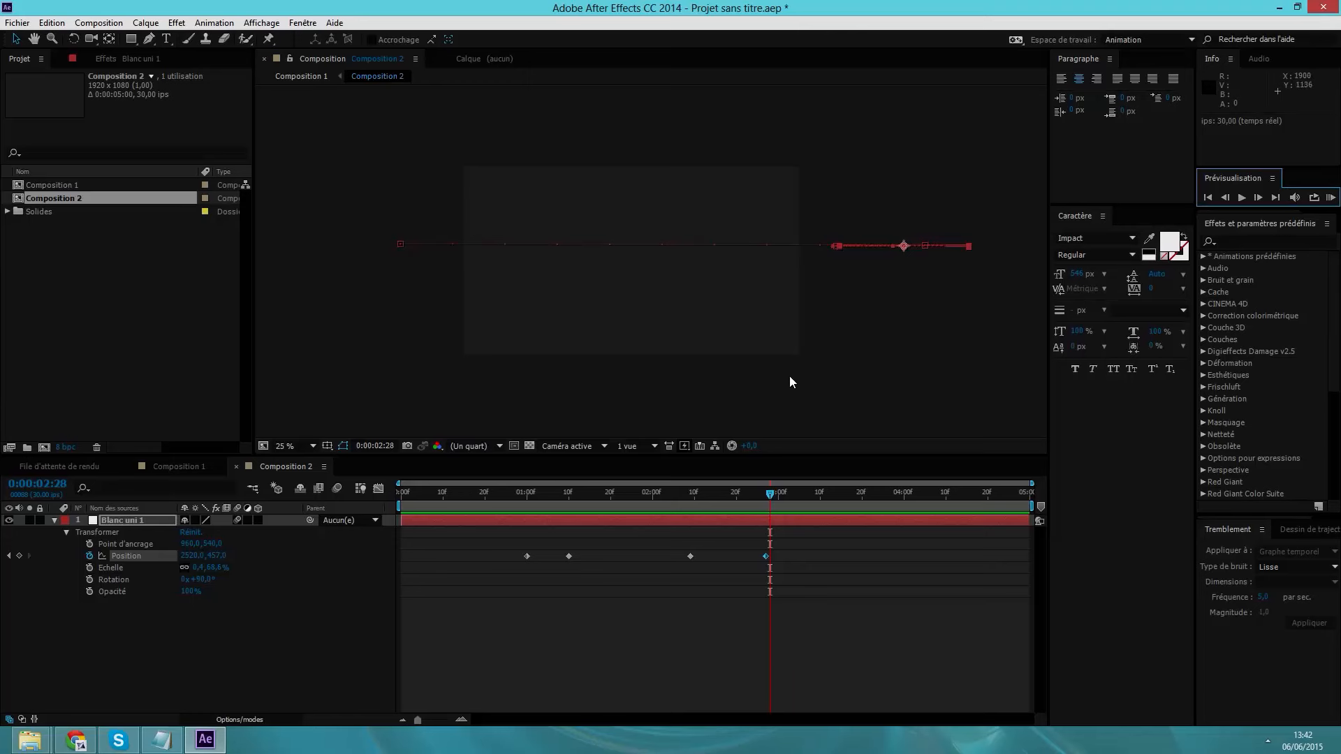
Delete the solid's Position keyframe at 0:00:02:09 and check that the line stays outside the frame
scroll(904, 245, "up", 2)
scroll(903, 239, "down", 1)
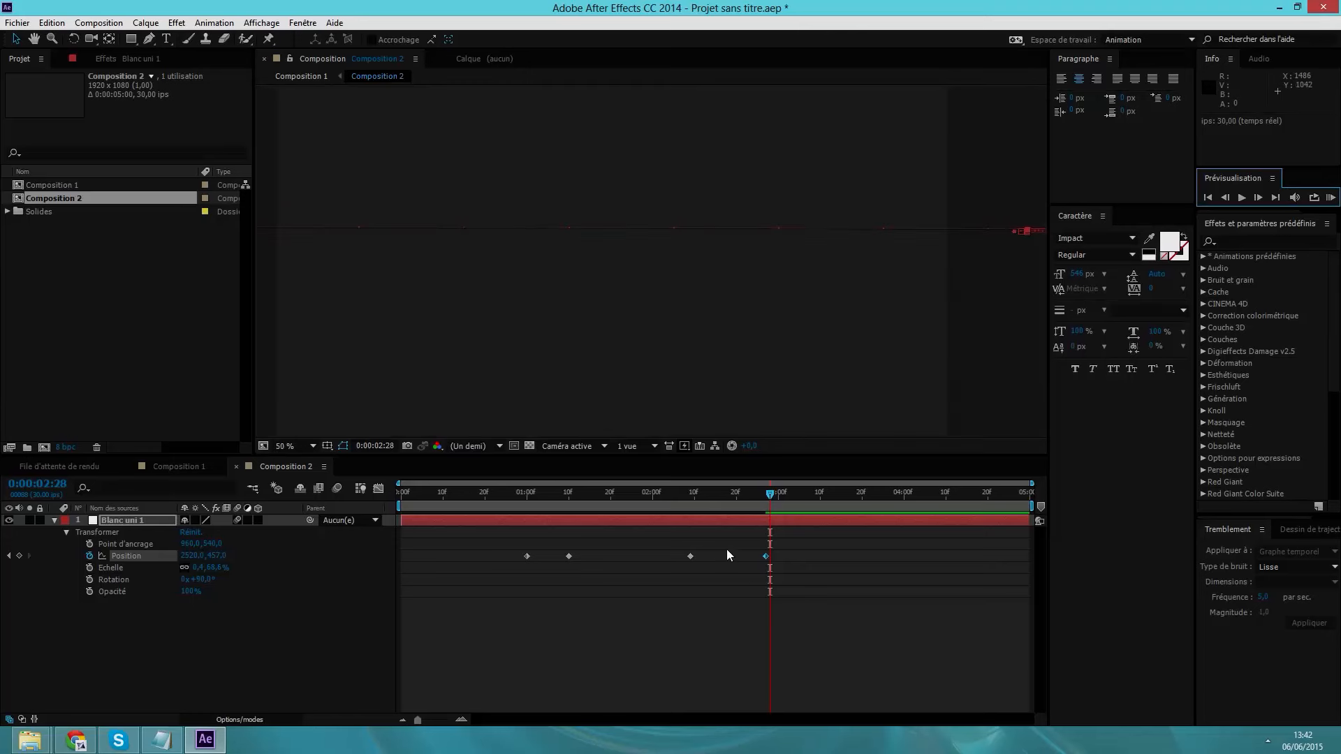
left_click(689, 557)
key("Delete")
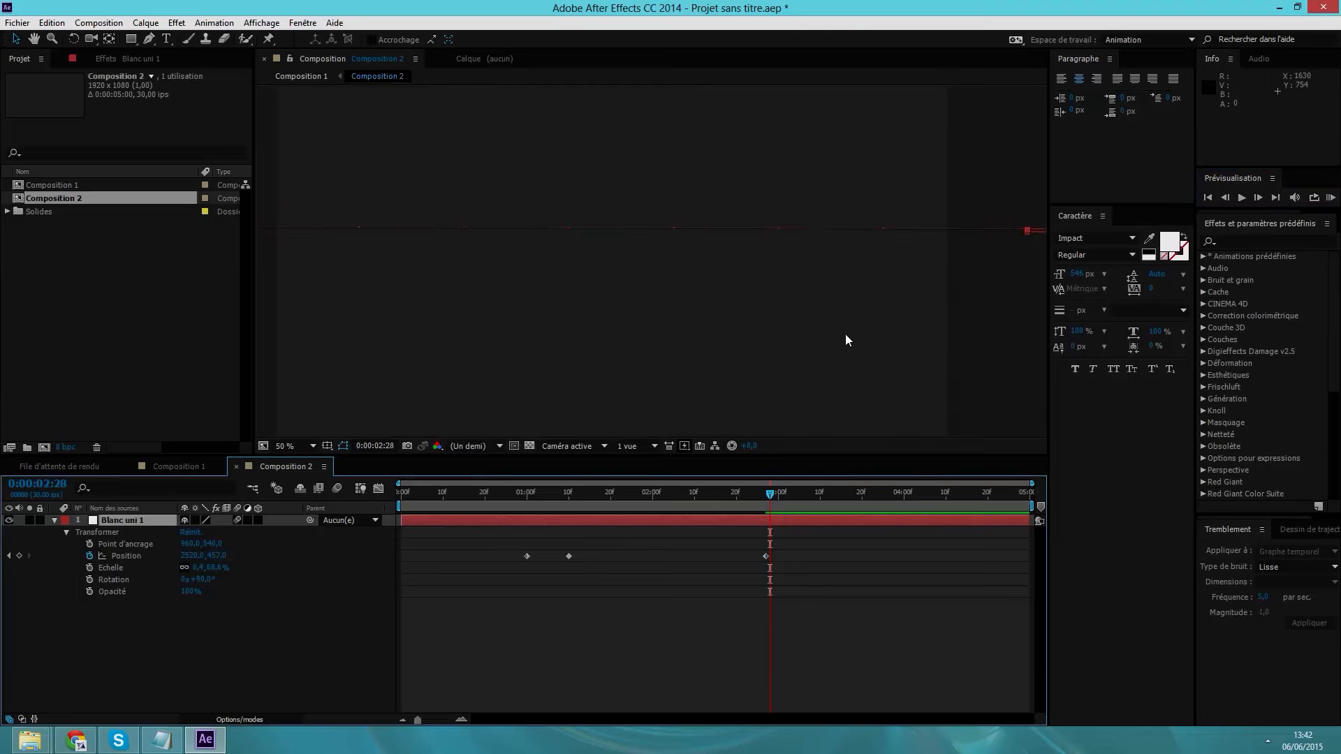
scroll(847, 339, "down", 4)
left_click_drag(769, 499, 816, 538)
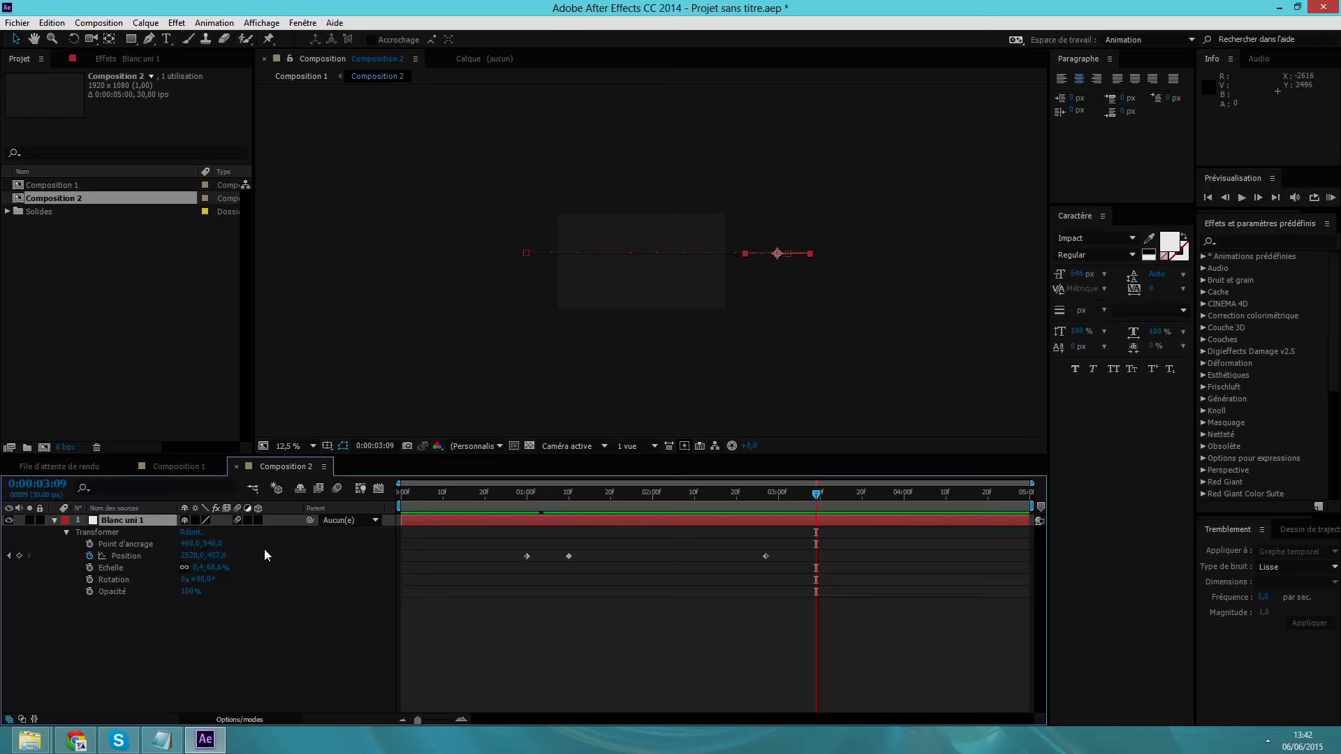
In Composition 1 at 0:00:01:16, rotate the Composition 2 layer to about -22° so its line runs roughly parallel to the text's diagonal cut
left_click(167, 468)
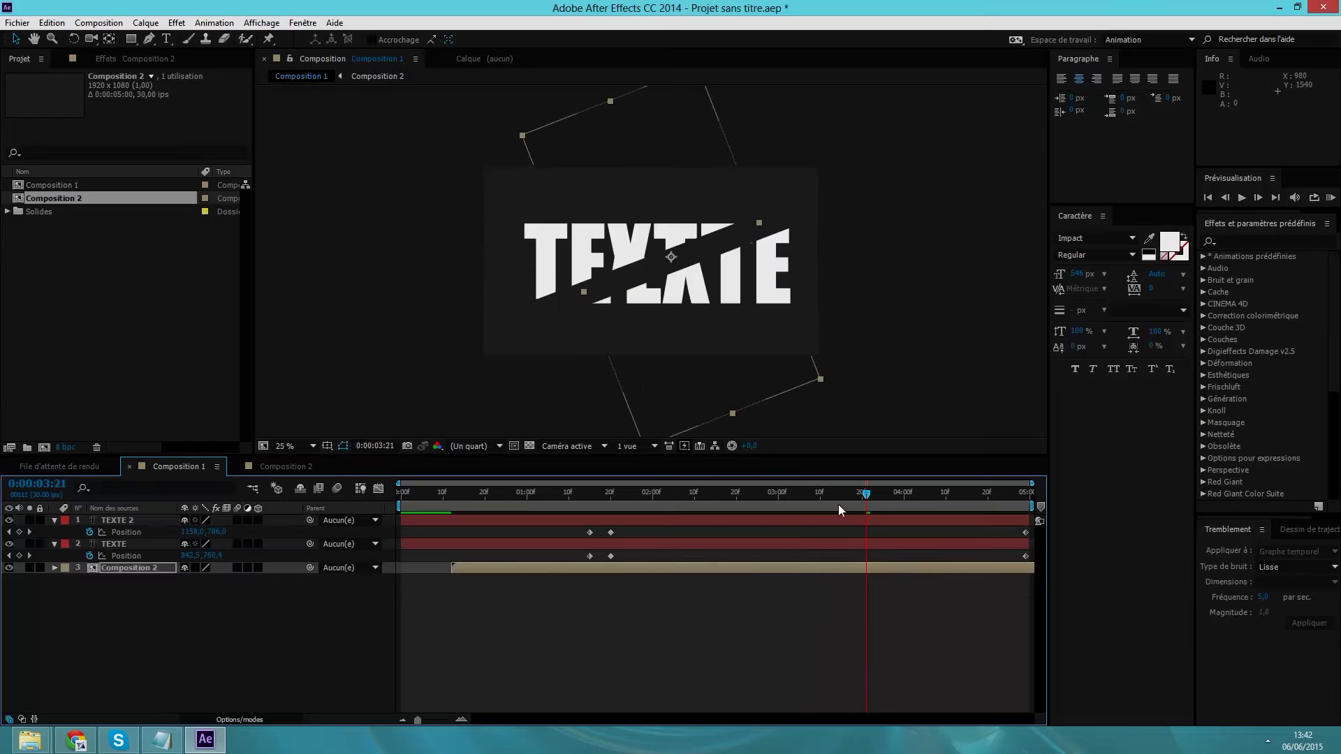
left_click_drag(838, 504, 453, 500)
left_click_drag(538, 498, 595, 510)
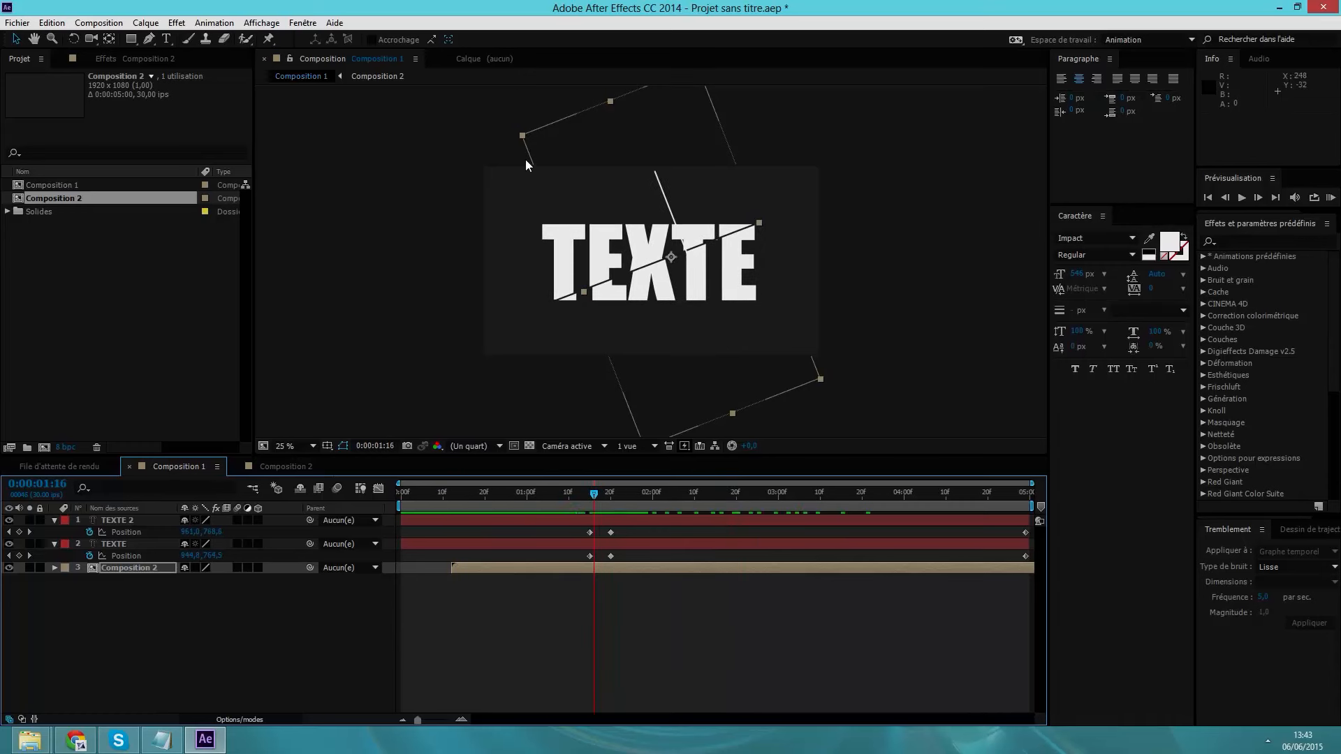
left_click(73, 38)
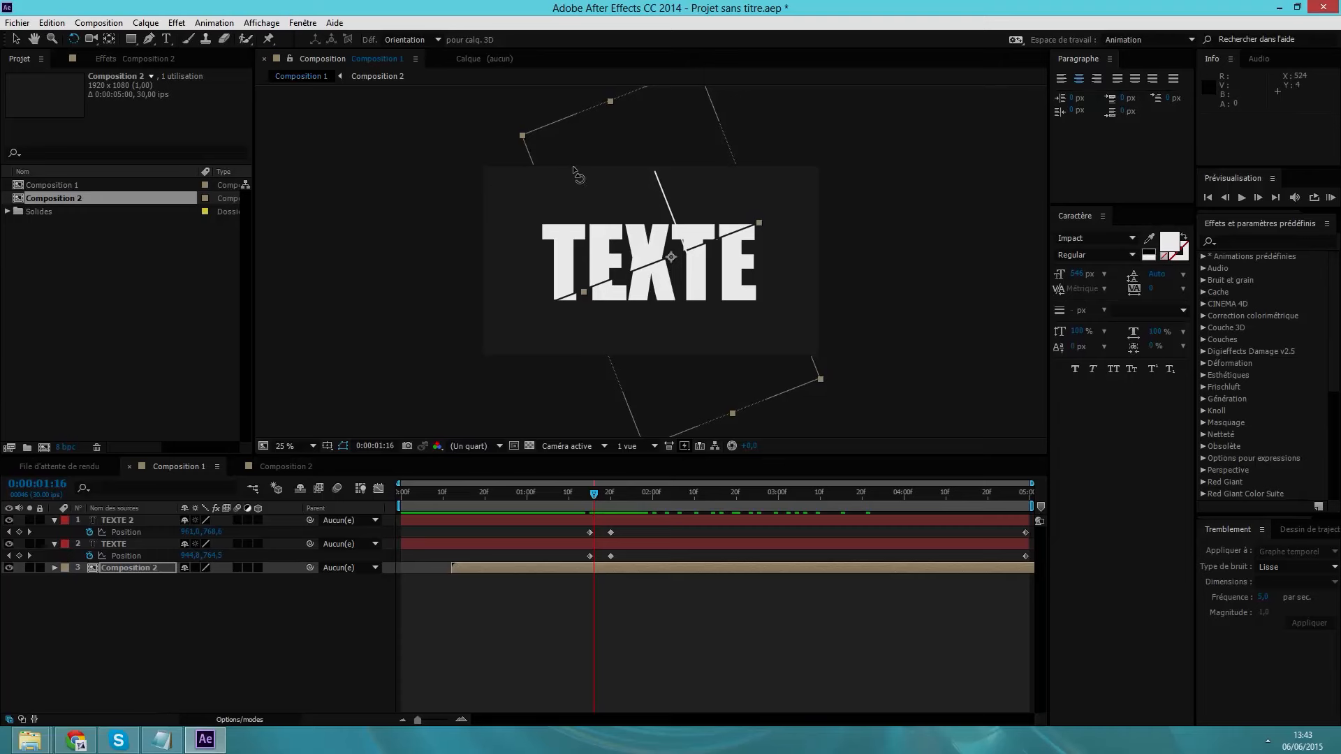
left_click_drag(580, 176, 606, 324)
Nudge the Composition 2 layer down to Position 1076, 612 and fine-tune its rotation to -21° so the line fills the cut
key("Down")
key("Down")
key("Down")
key("Down")
key("Down")
key("Down")
key("Down")
key("Down")
key("Down")
key("Down")
key("Down")
key("Down")
key("Down")
key("Down")
key("Down")
key("Down")
key("Down")
key("Down")
key("Down")
key("Down")
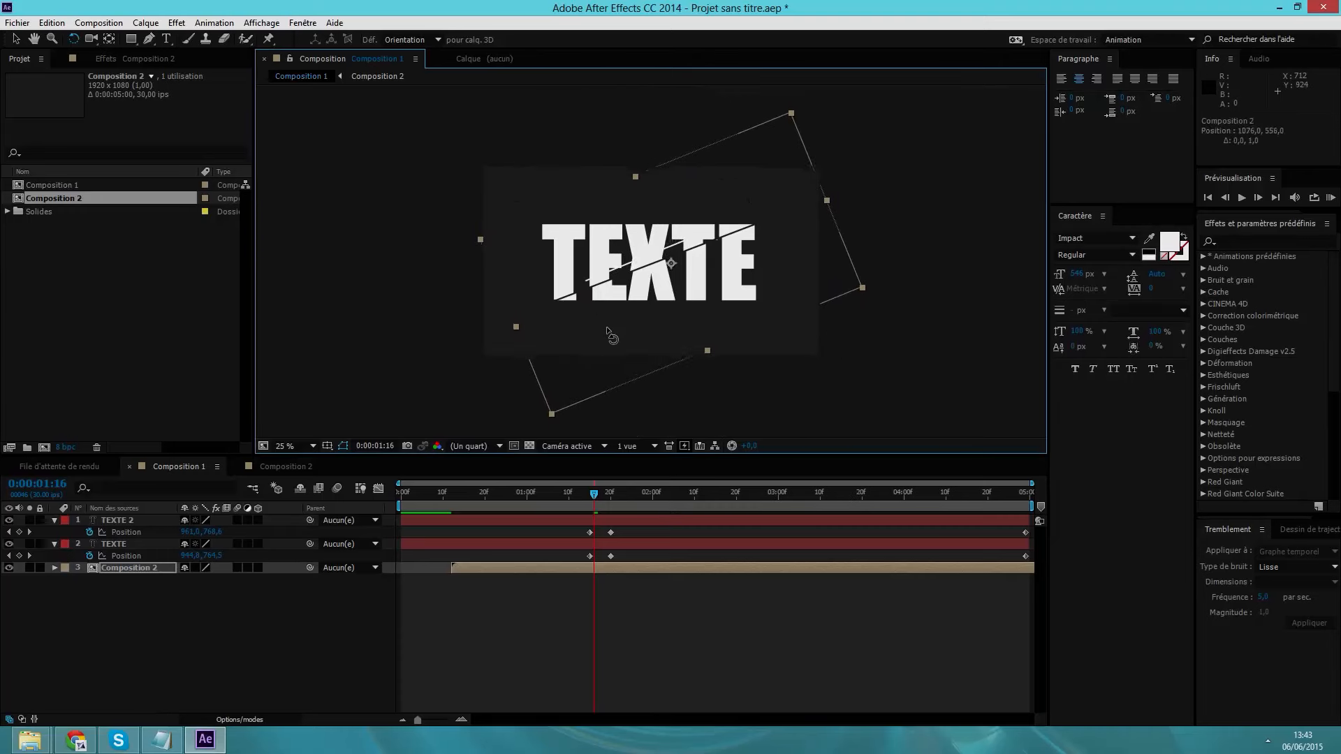
key("Down")
key("Down")
key("Down")
key("Down")
key("Down")
key("Down")
key("Down")
key("Down")
key("Down")
key("Down")
key("Down")
key("Down")
key("Down")
key("Down")
key("Down")
key("Down")
key("Down")
key("Down")
key("Down")
key("Down")
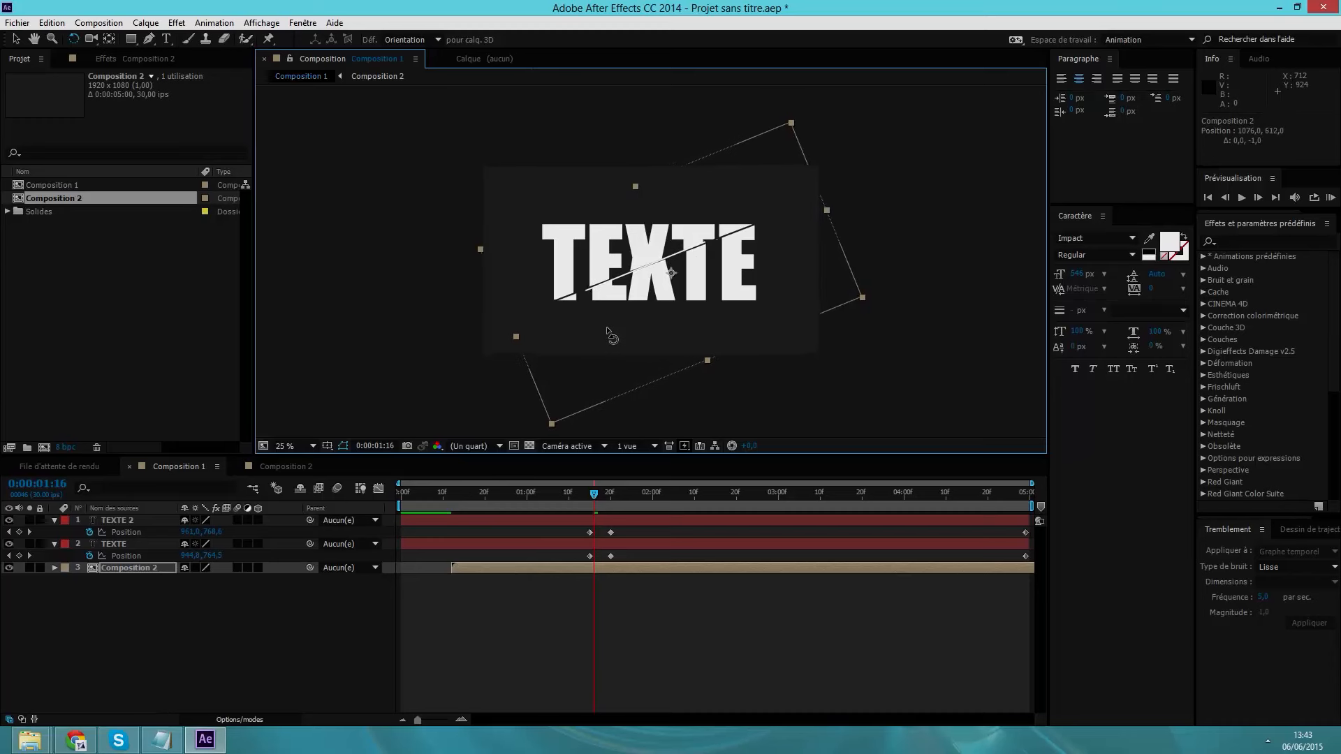
left_click_drag(601, 346, 595, 355)
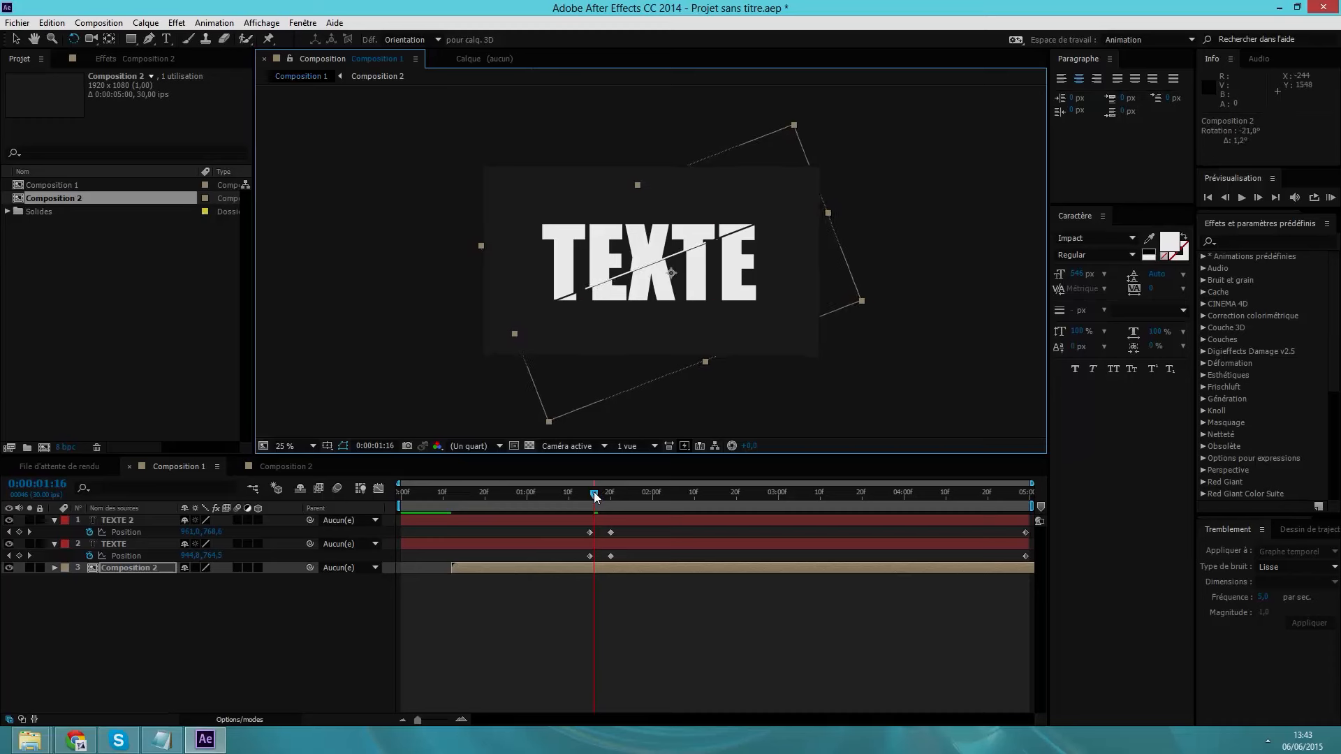
Preview Composition 1 from the start to check the line sweeping along the cut as the text splits
left_click_drag(595, 496, 387, 555)
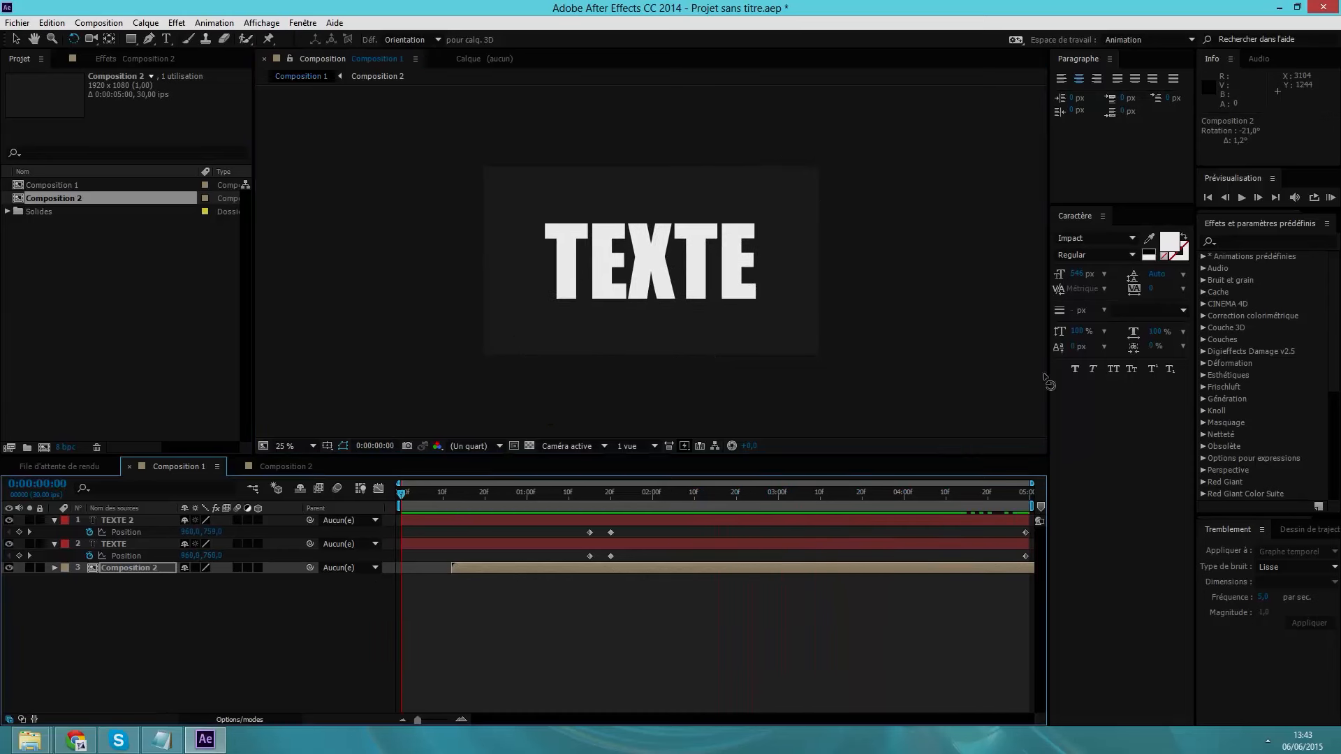
left_click(1241, 200)
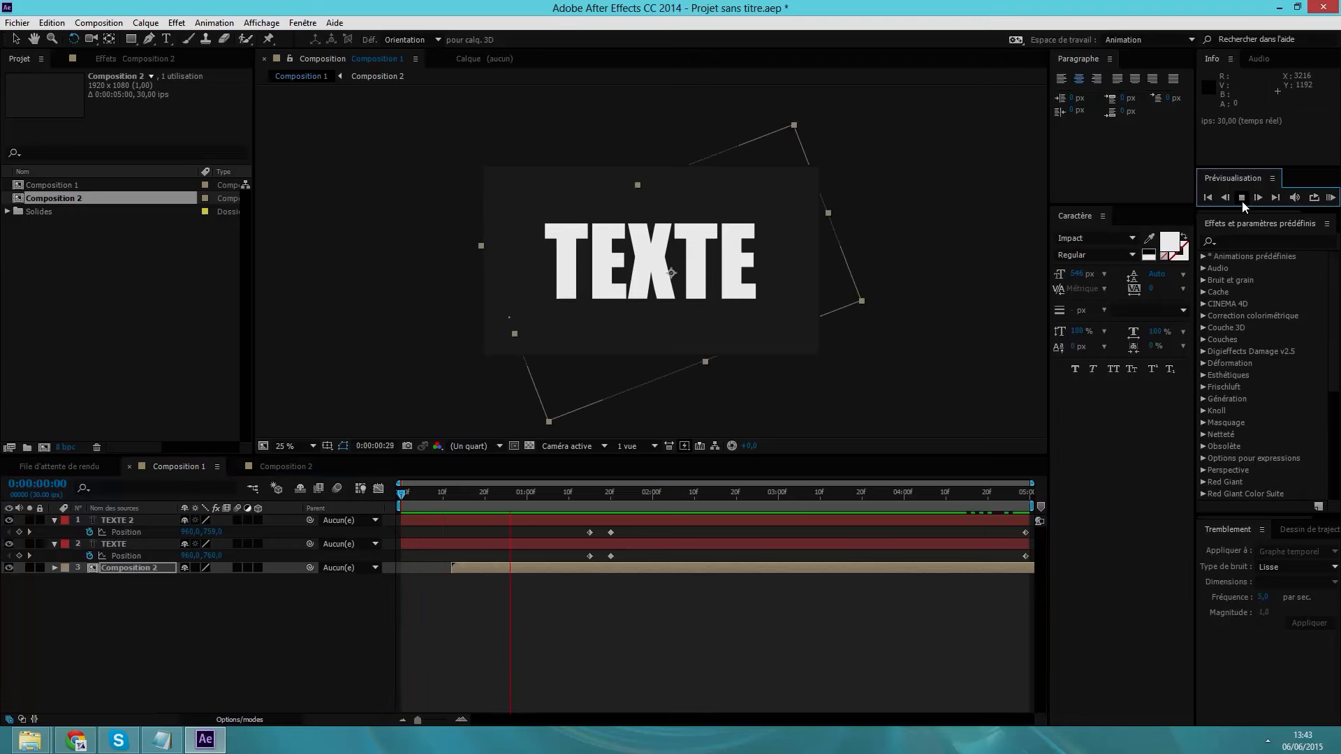
left_click(1240, 200)
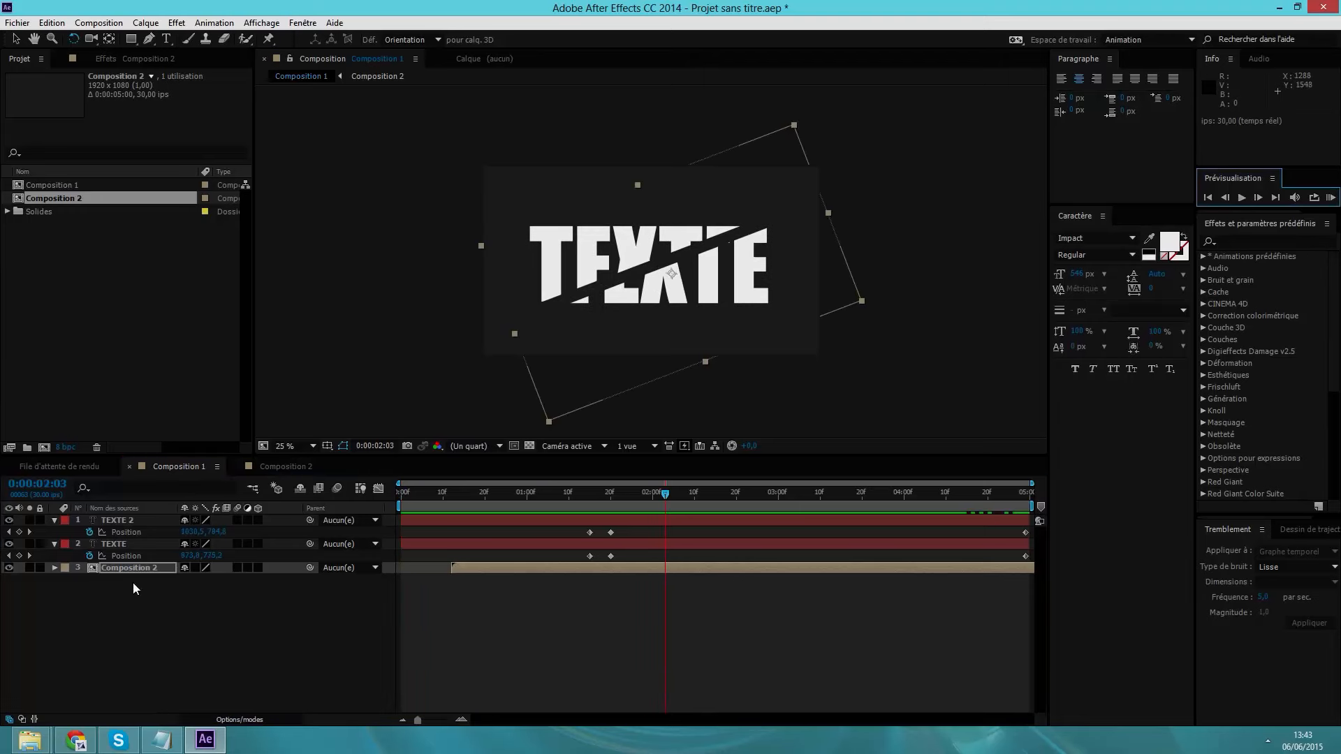
Search the effects for "dégra" and apply Gamme des dégradés to the TEXTE layer, viewing the split text at 0:00:01:26
left_click(148, 604)
left_click(116, 545)
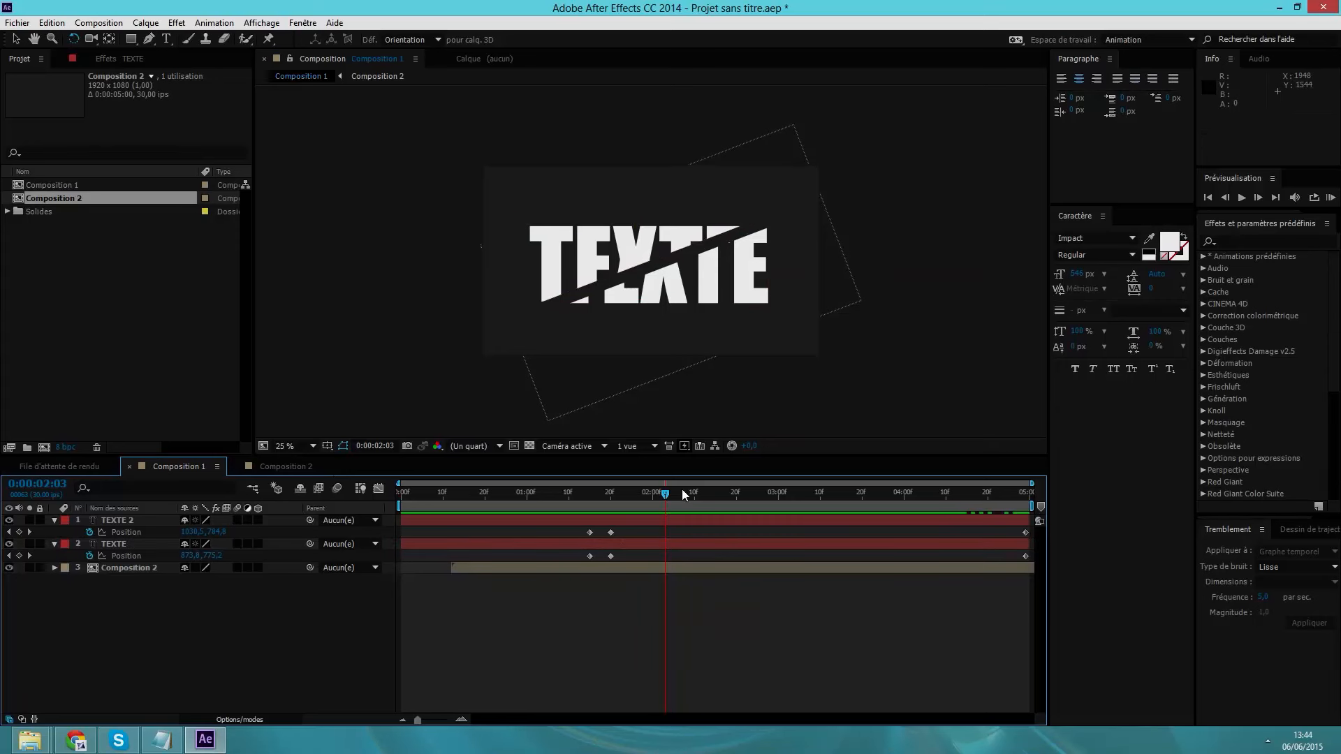
left_click_drag(667, 493, 637, 508)
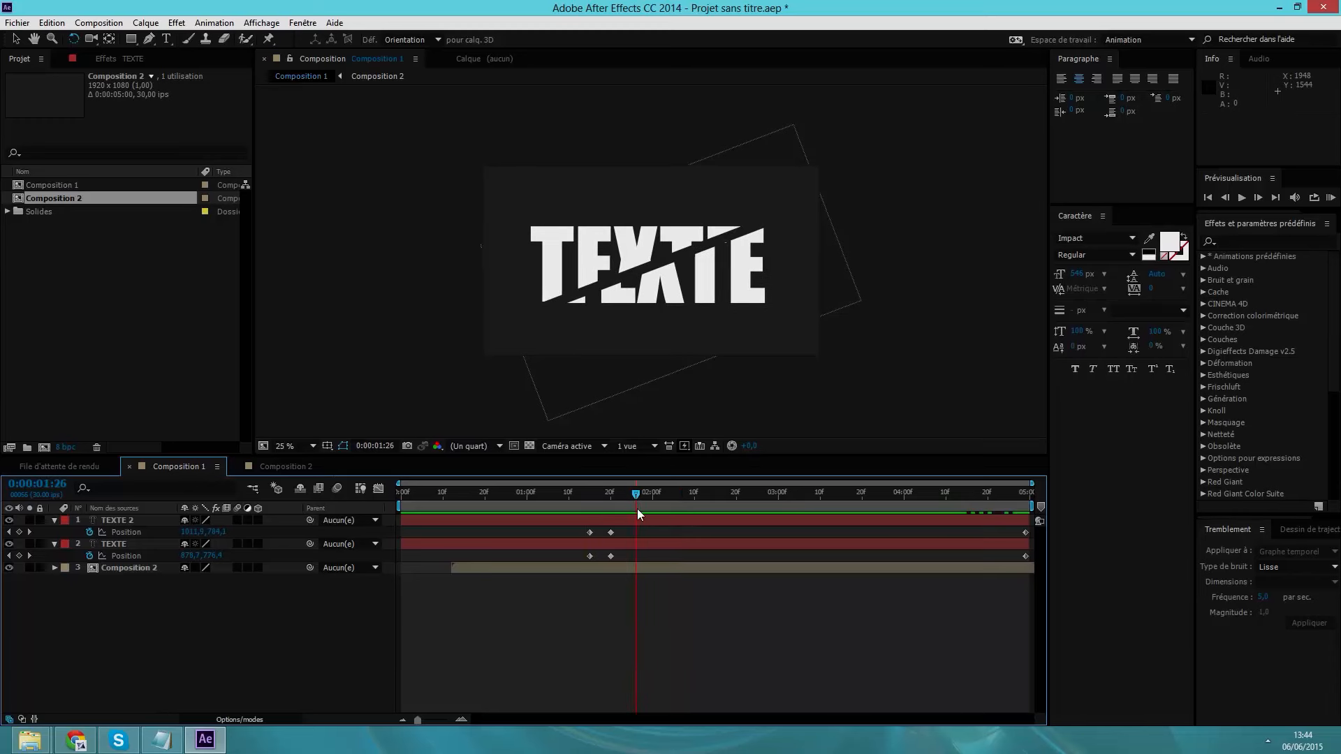
left_click(115, 542)
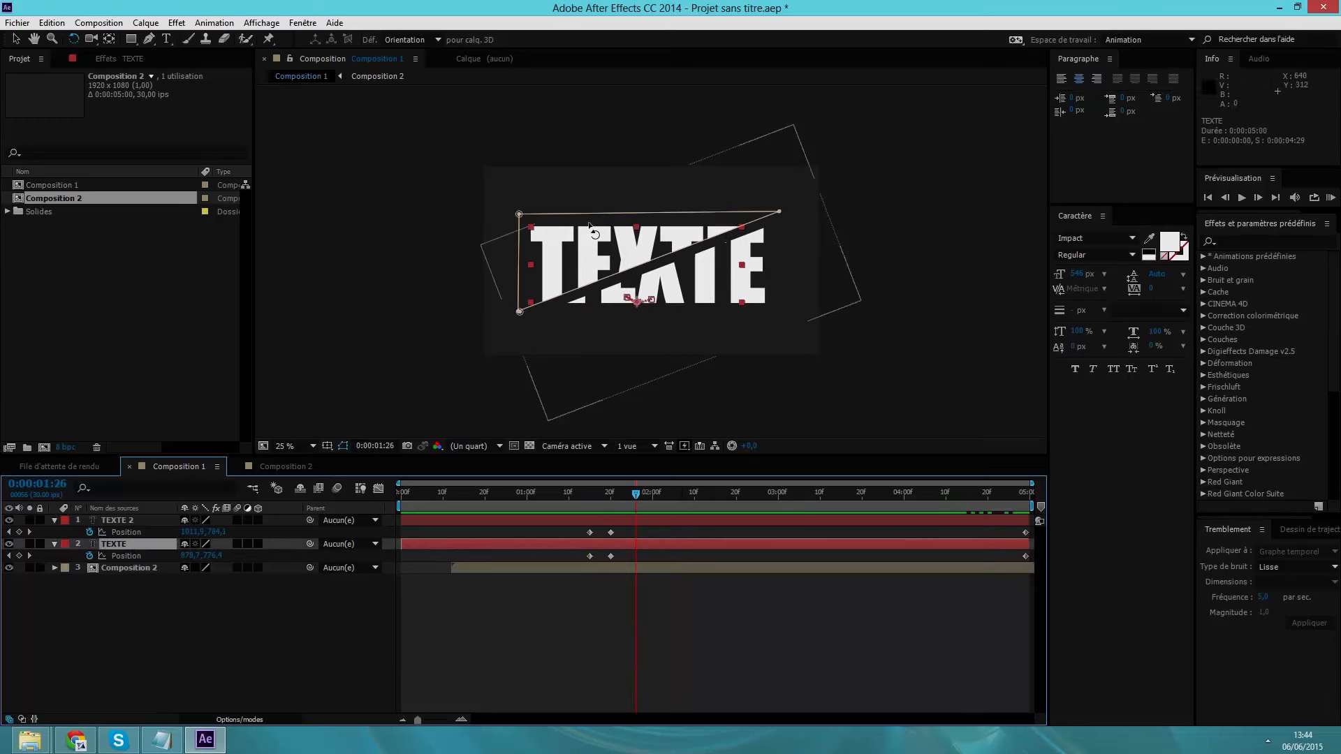
left_click(1237, 242)
type("dé")
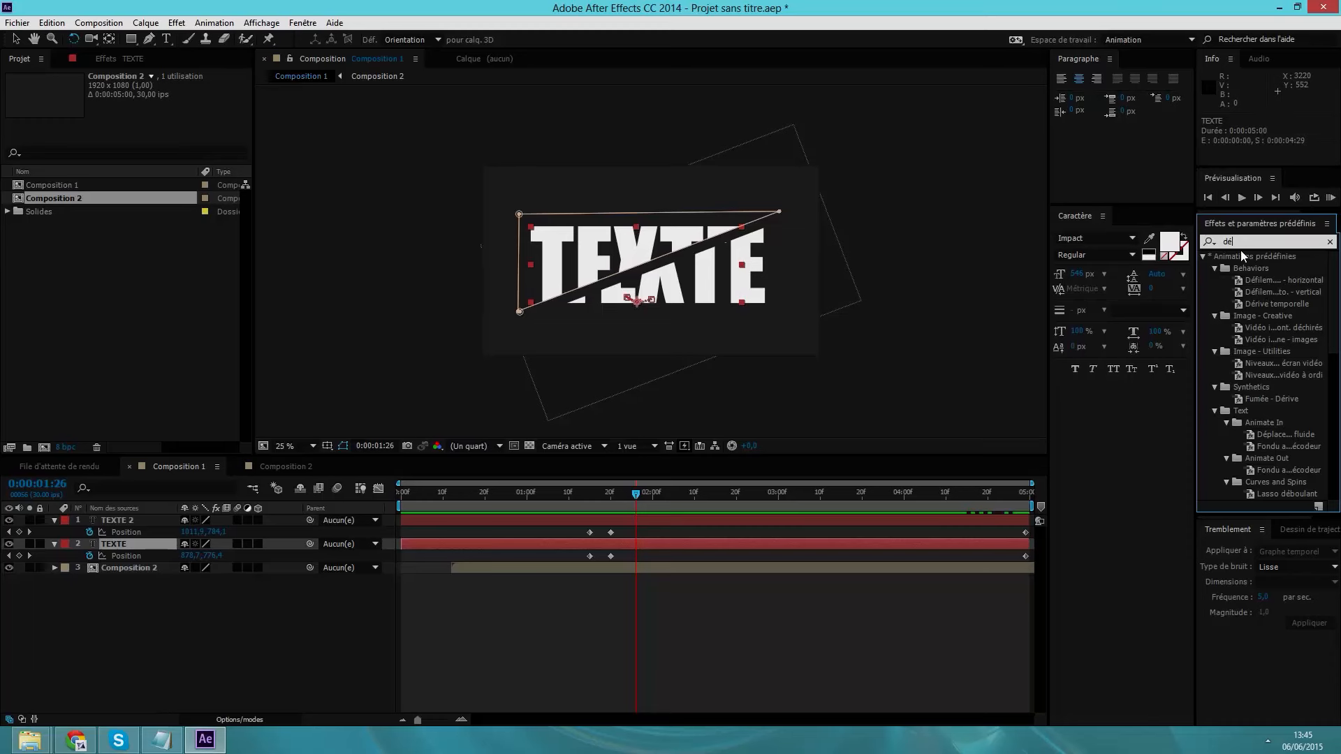
type("gra")
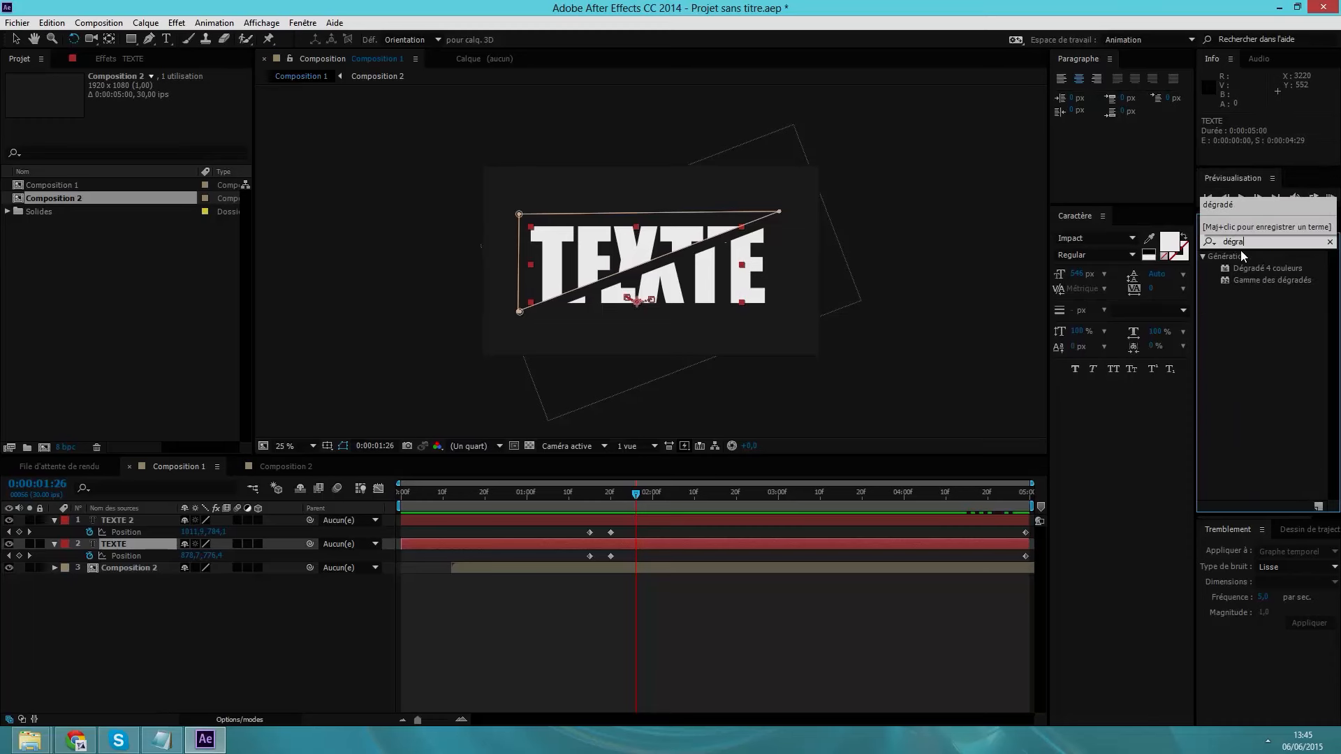
left_click_drag(1273, 279, 859, 374)
left_click_drag(638, 493, 126, 544)
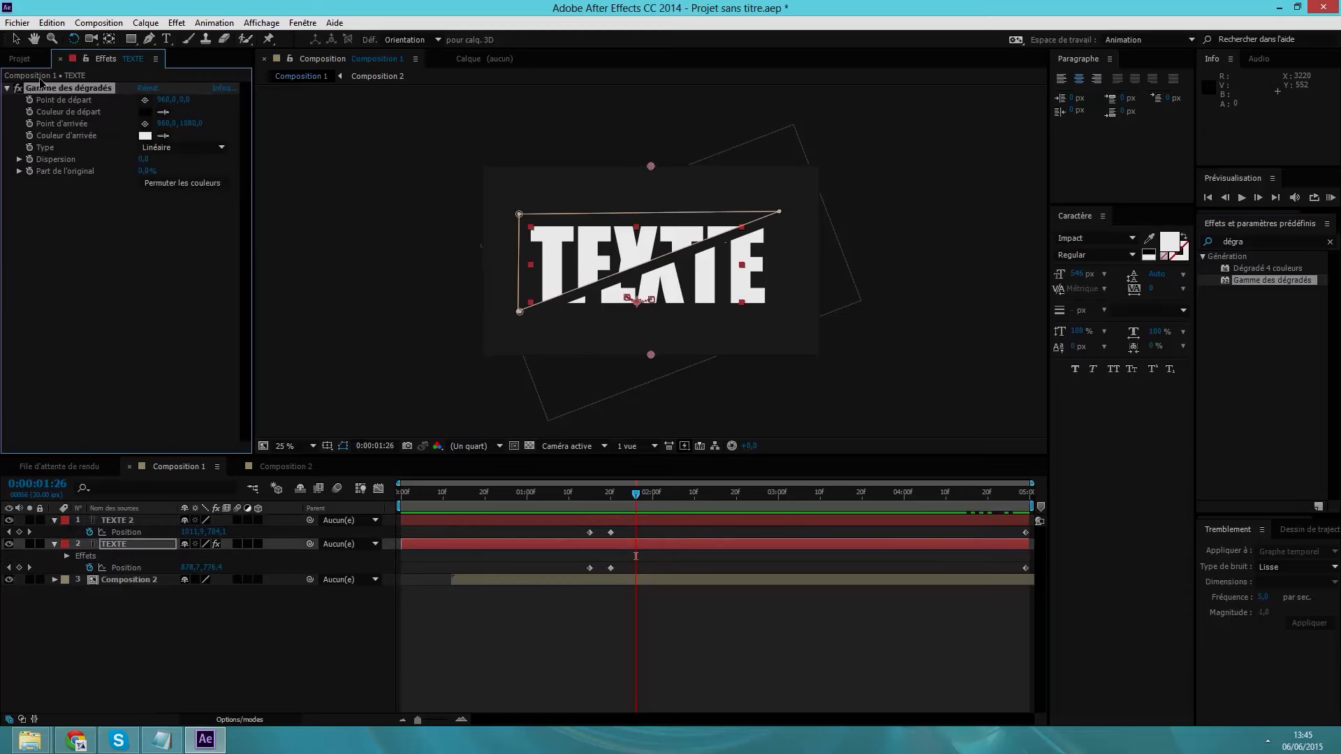
Set the start colour of the TEXTE layer's gradient to a saturated blue, about 002CEA
left_click(142, 113)
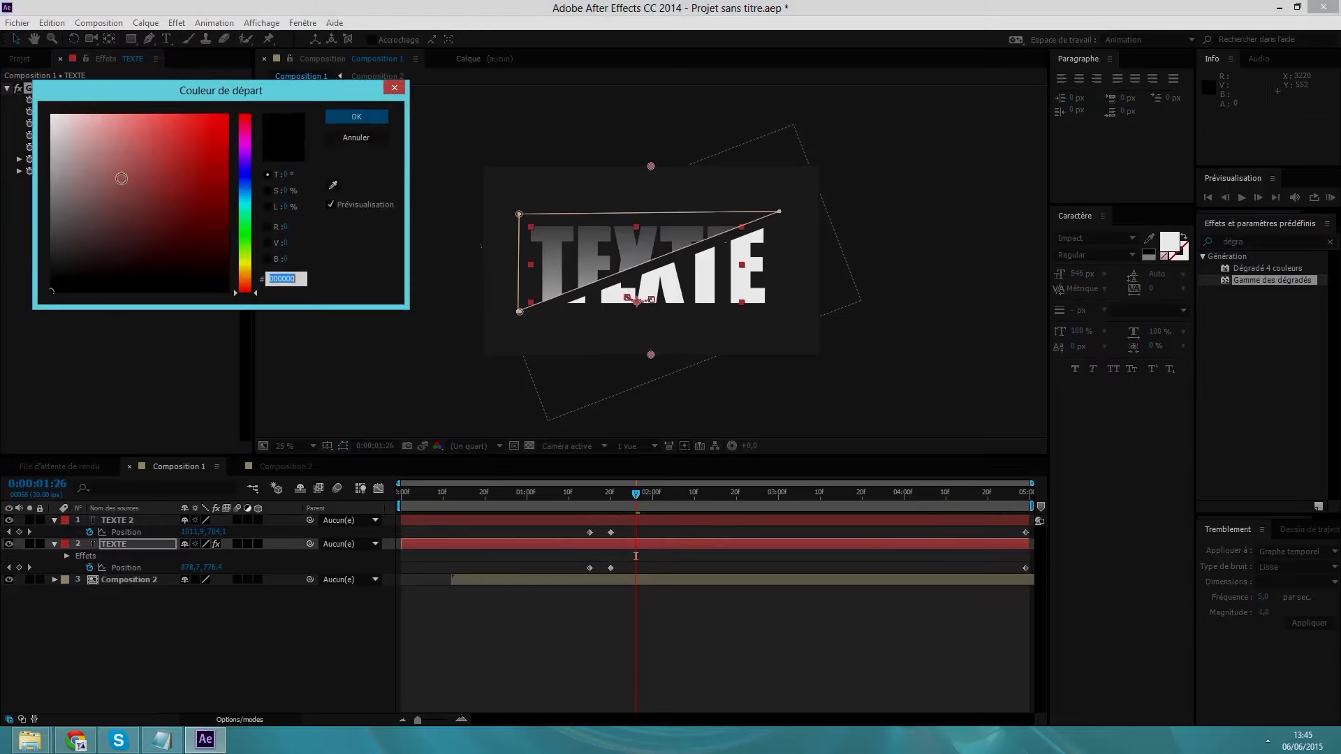
left_click_drag(119, 179, 246, 180)
left_click_drag(155, 132, 227, 114)
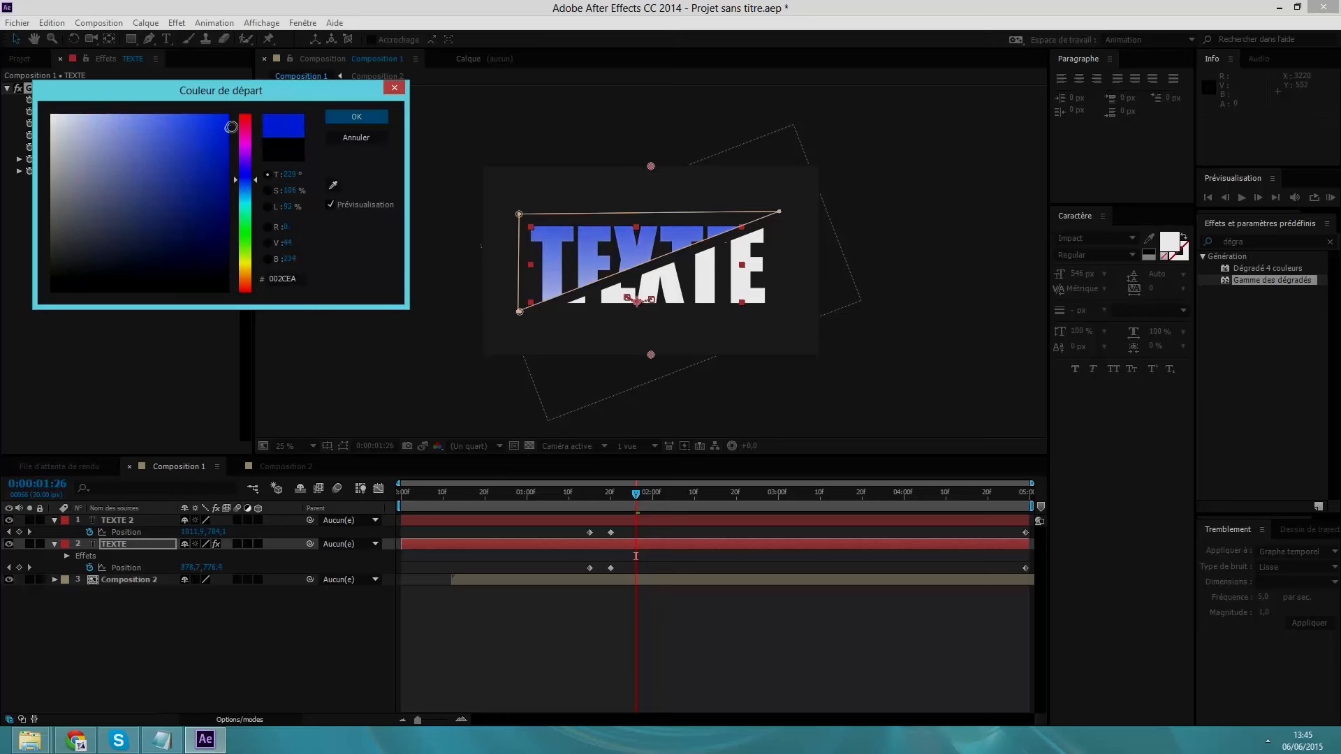
left_click(360, 117)
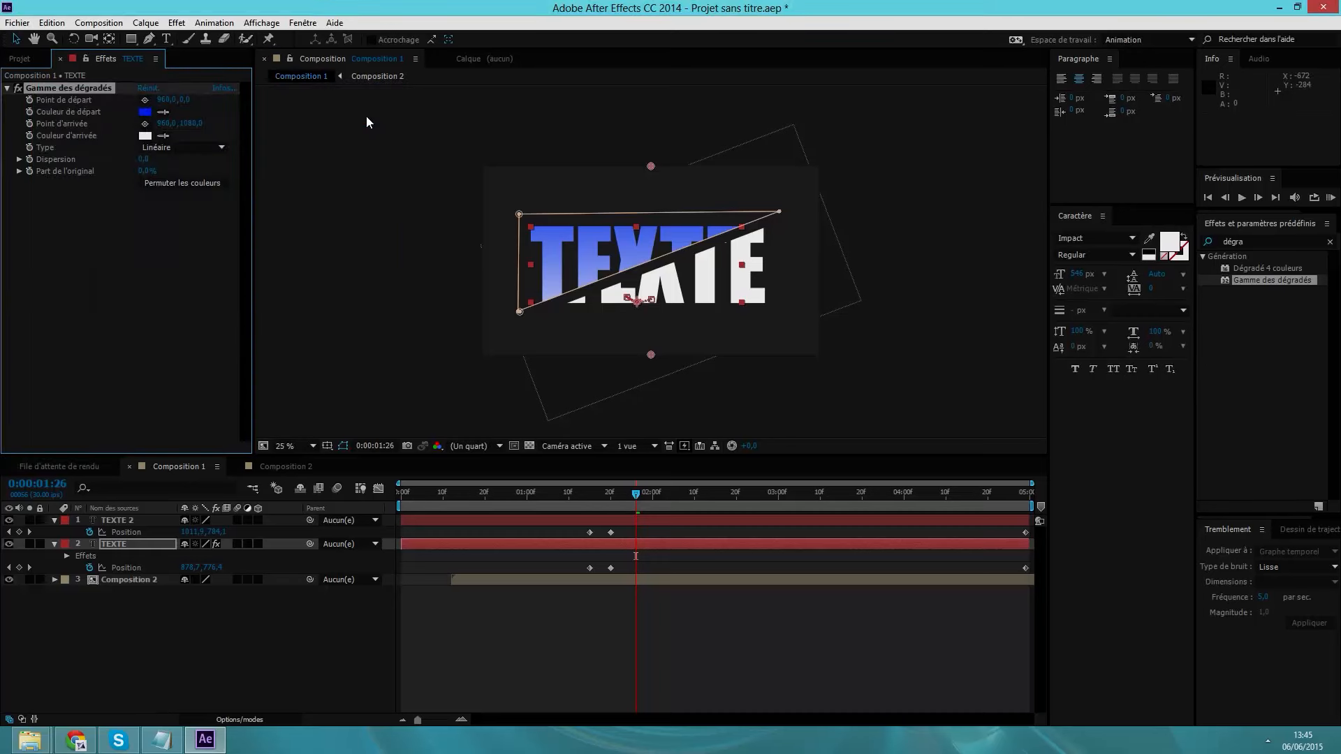
Set the end colour of the TEXTE layer's gradient to light blue, about 02ADE5
left_click(145, 136)
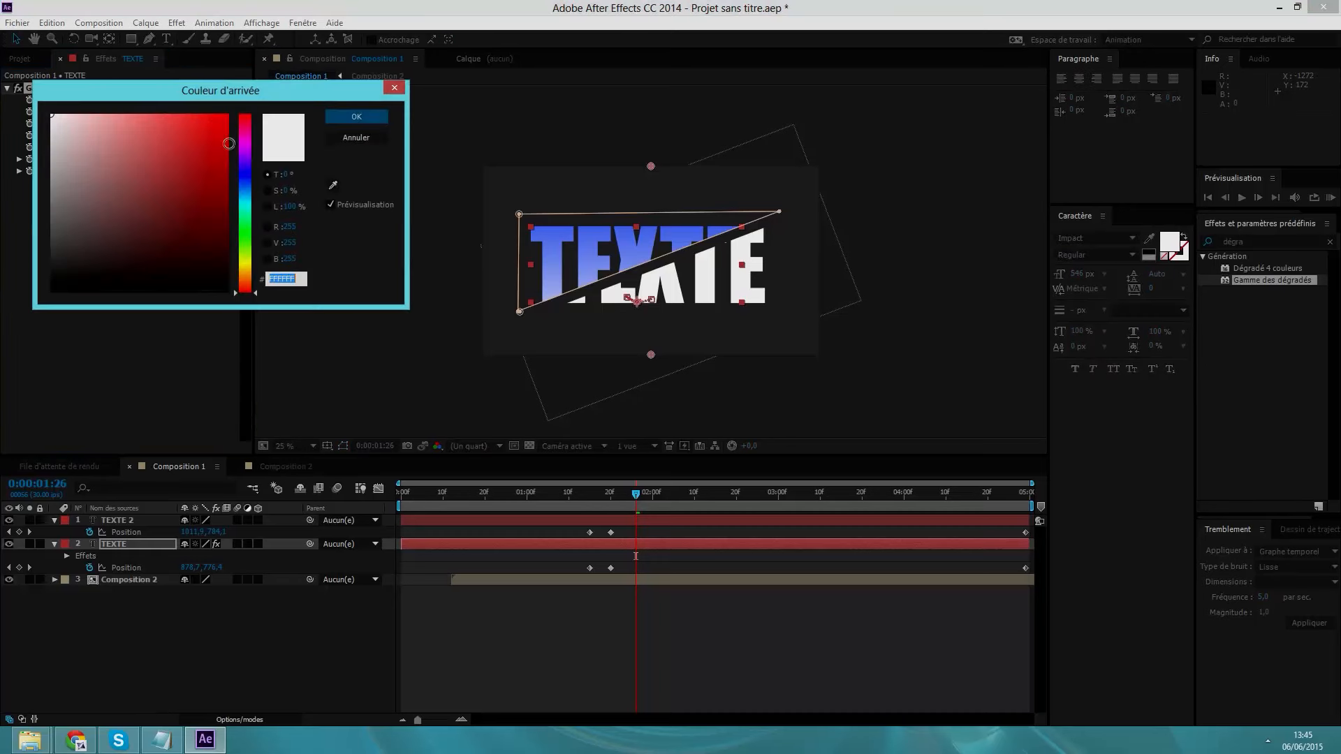
left_click(246, 187)
mouse_move(210, 159)
left_mouse_down()
mouse_move(221, 130)
mouse_move(152, 197)
mouse_move(90, 210)
mouse_move(169, 195)
mouse_move(225, 131)
left_mouse_up()
left_click(242, 197)
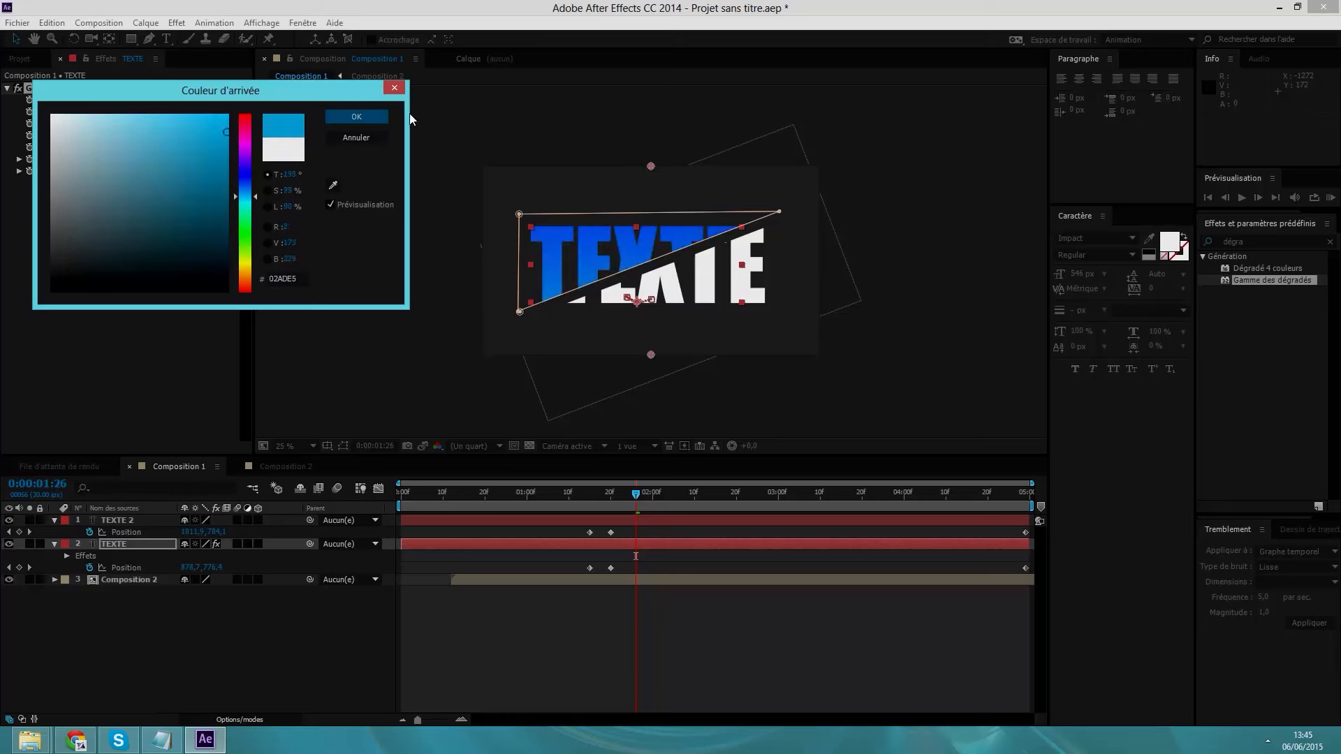
left_click(357, 119)
Set the start colour of the TEXTE layer's gradient to about 026DF2 and scrub the split animation to 0:00:02:00
left_click(145, 113)
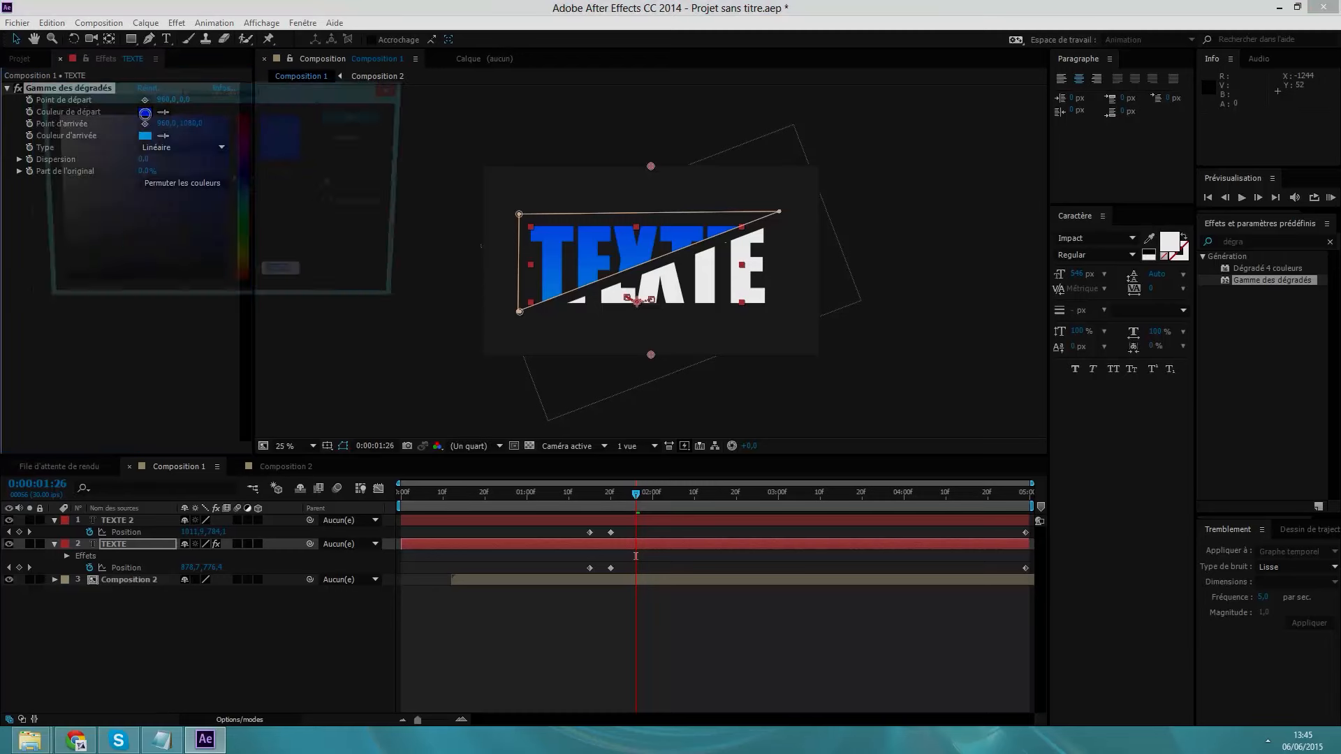
left_click(241, 190)
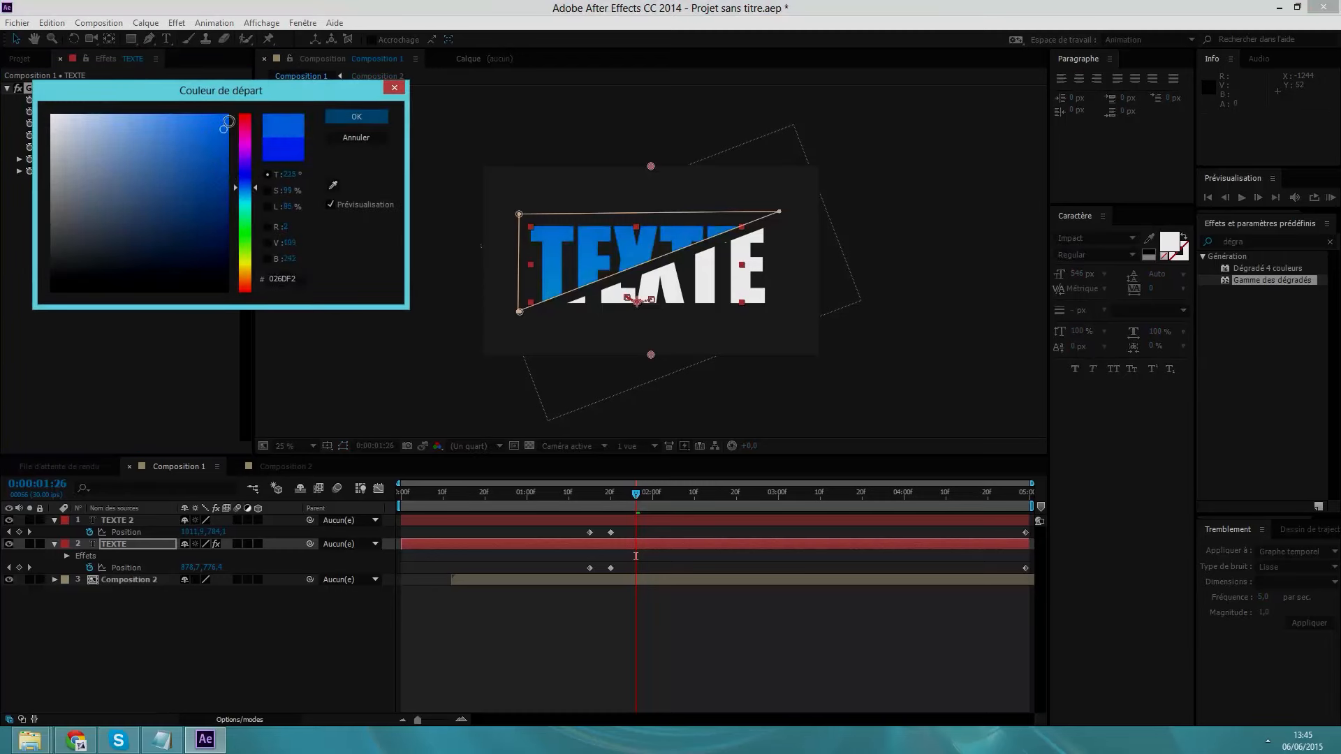
left_click(355, 116)
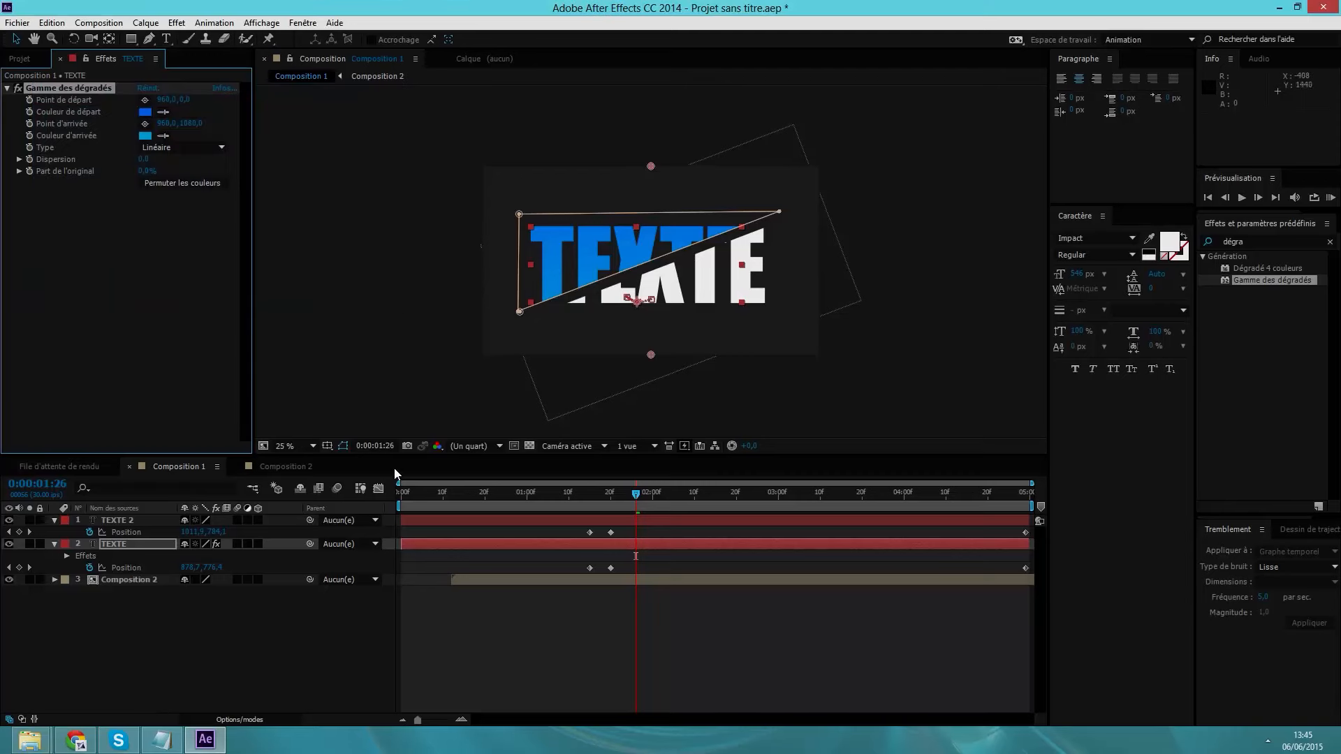
left_click(543, 504)
left_click_drag(450, 512, 651, 500)
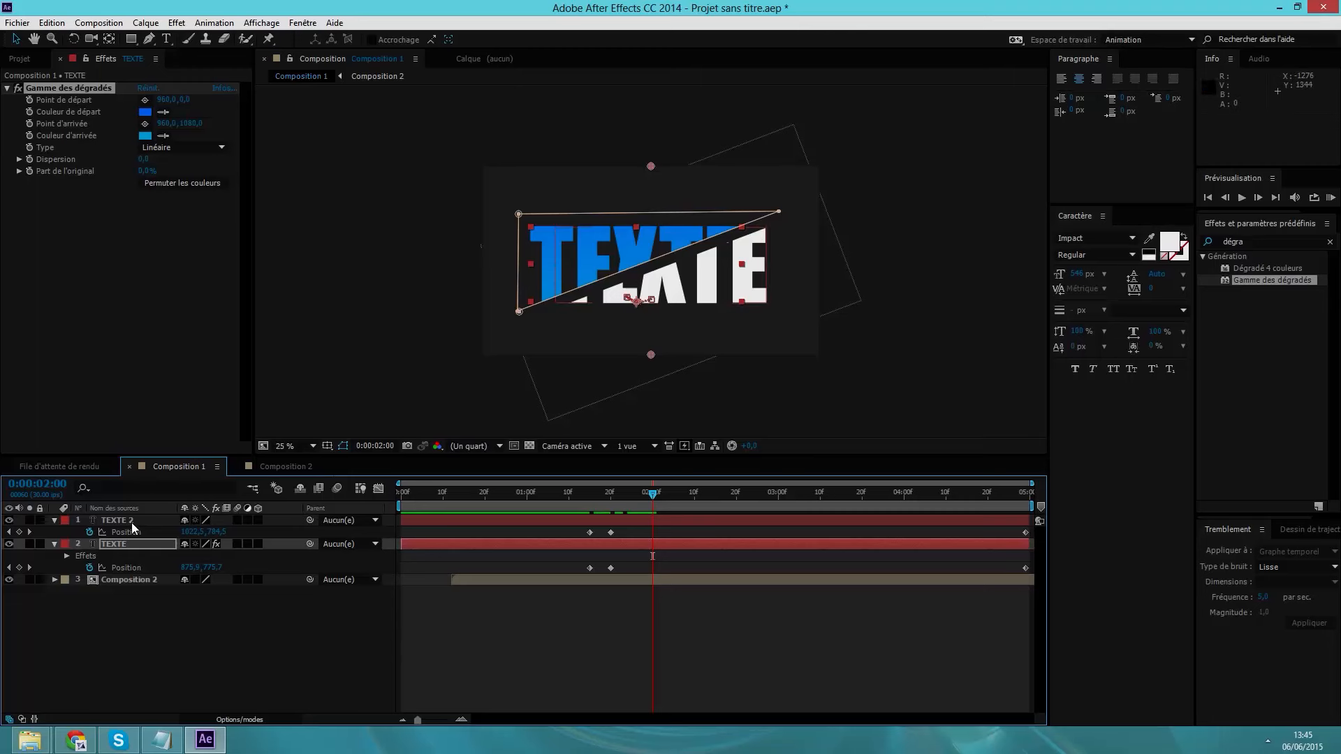
In Composition 2, apply Gamme des dégradés to the Blanc uni 1 layer with start colour 00FF18
left_click(273, 464)
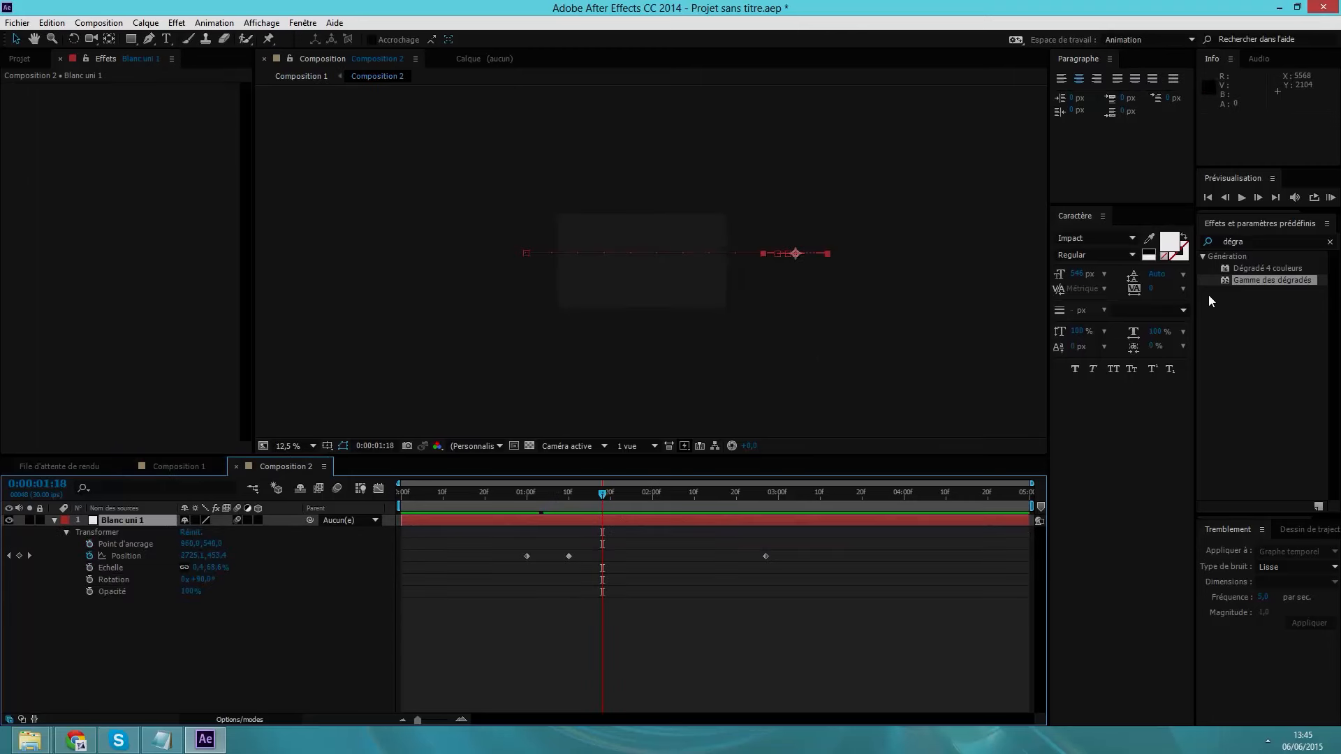
left_click_drag(1247, 279, 102, 521)
left_click(144, 112)
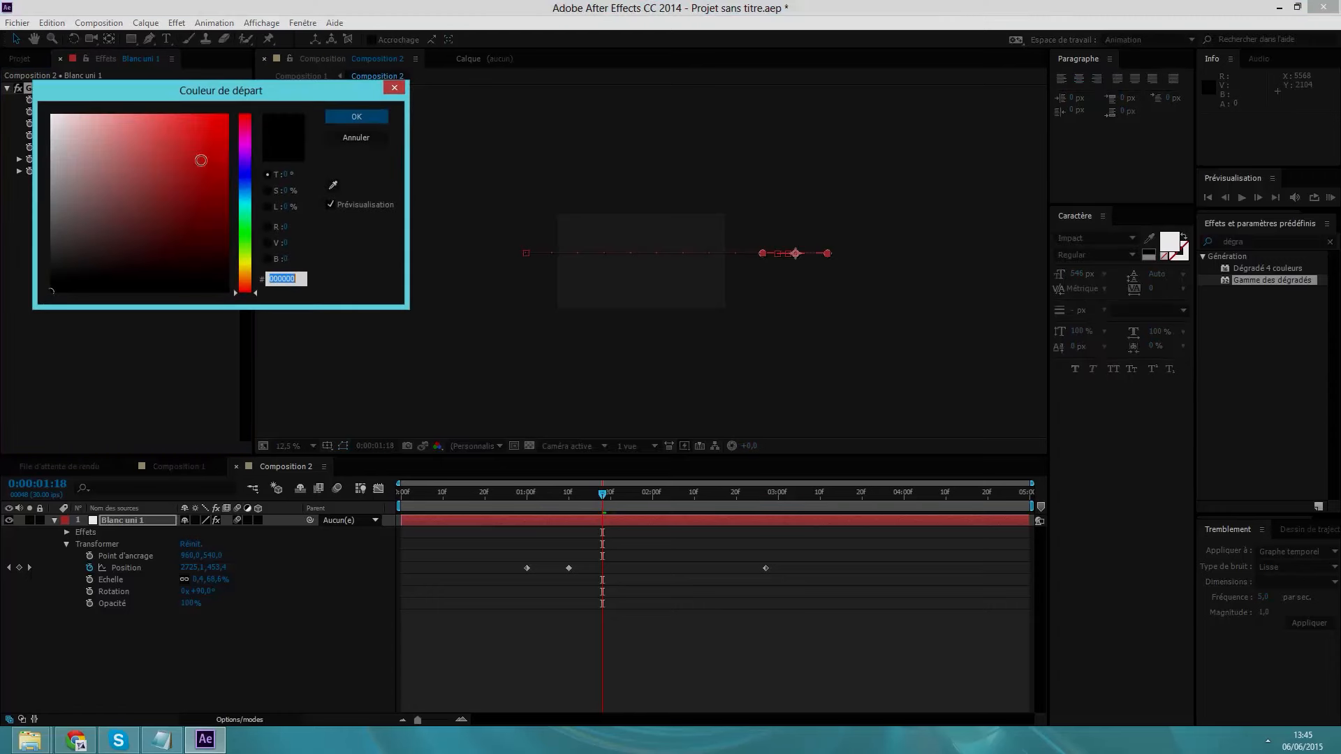
left_click(250, 190)
left_click_drag(252, 195, 246, 230)
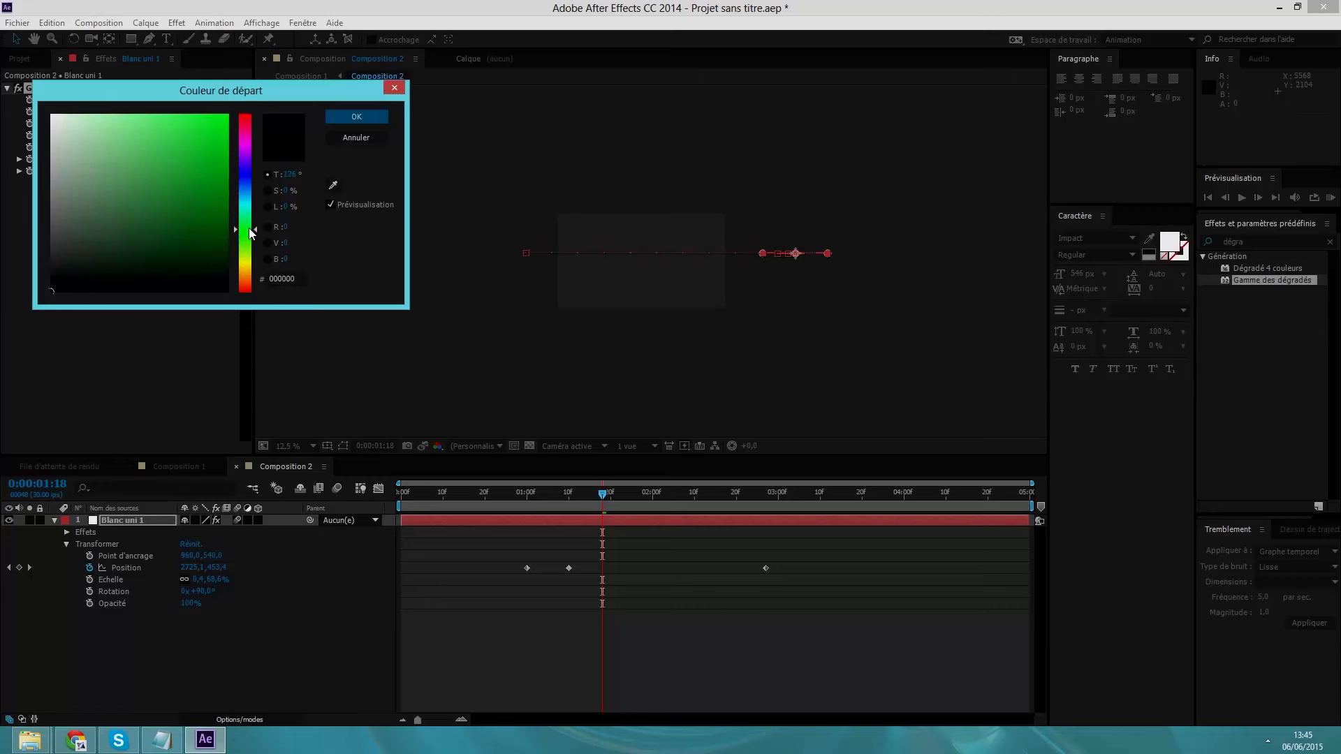
left_click_drag(186, 157, 227, 115)
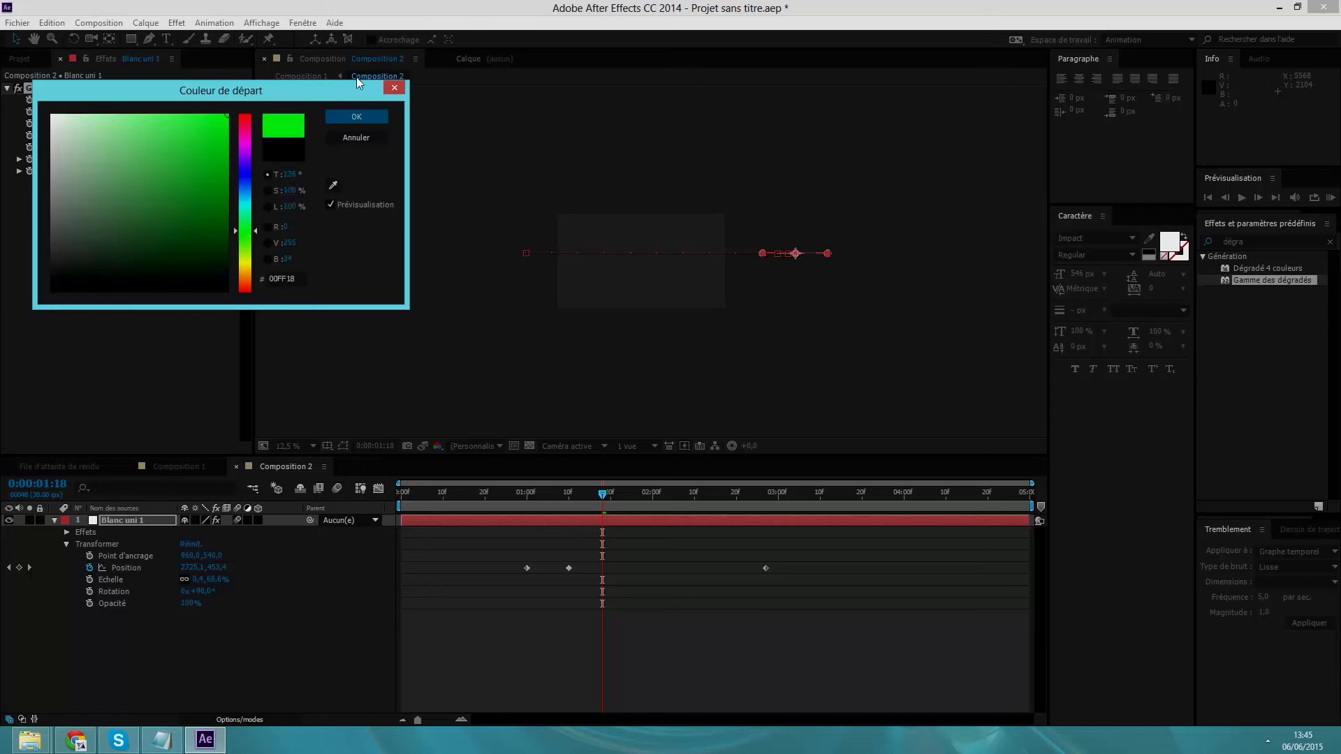
left_click(357, 119)
Set the end colour of the Blanc uni 1 layer's gradient to a saturated green
left_click(148, 137)
left_click_drag(168, 178, 311, 113)
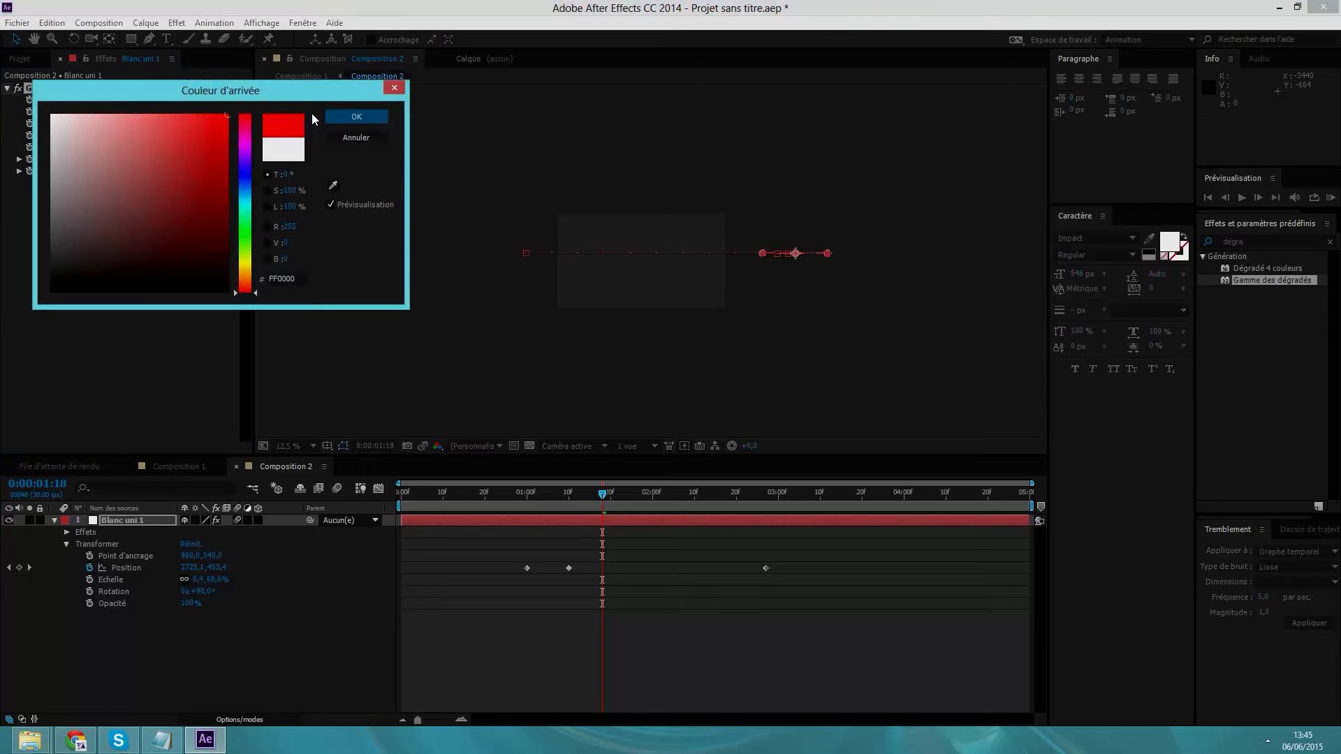
left_click_drag(244, 234, 246, 230)
left_click(342, 118)
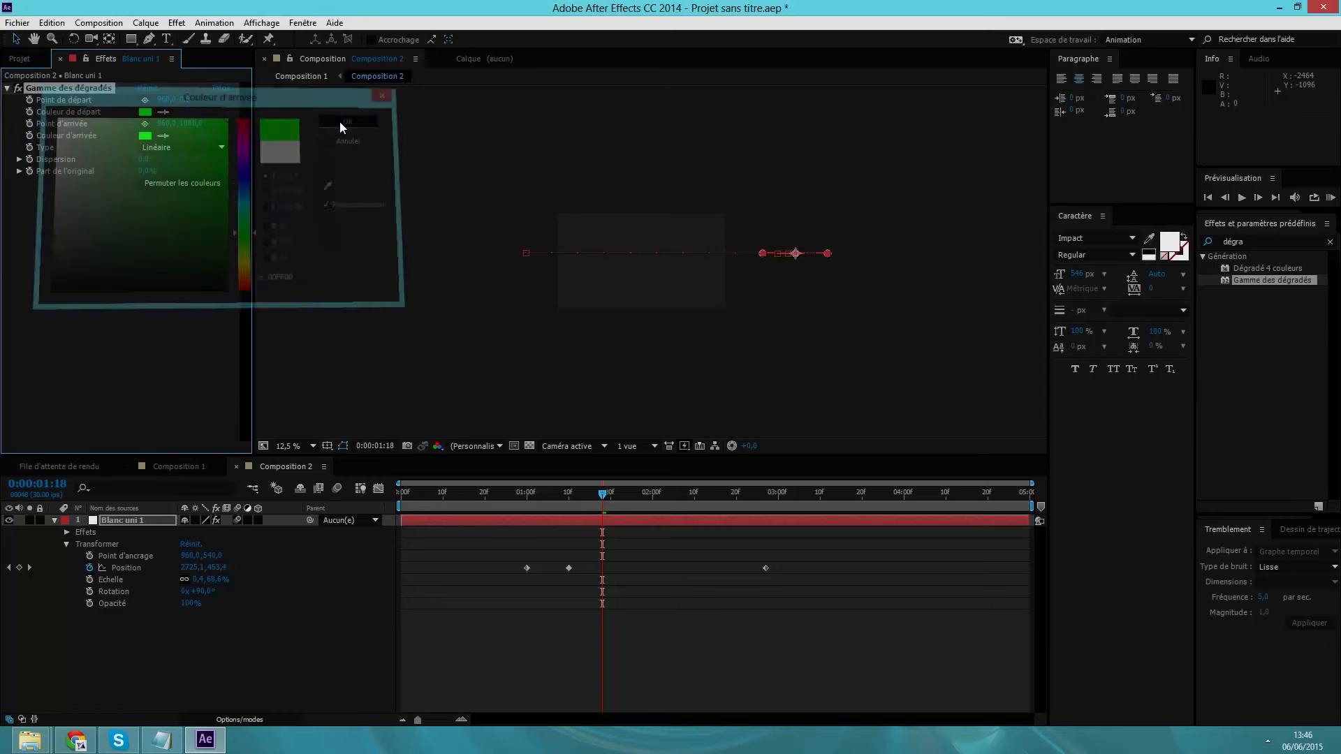
Return to Composition 1 and scrub to 0:00:04:09 to check the coloured line along the text split
left_click(21, 59)
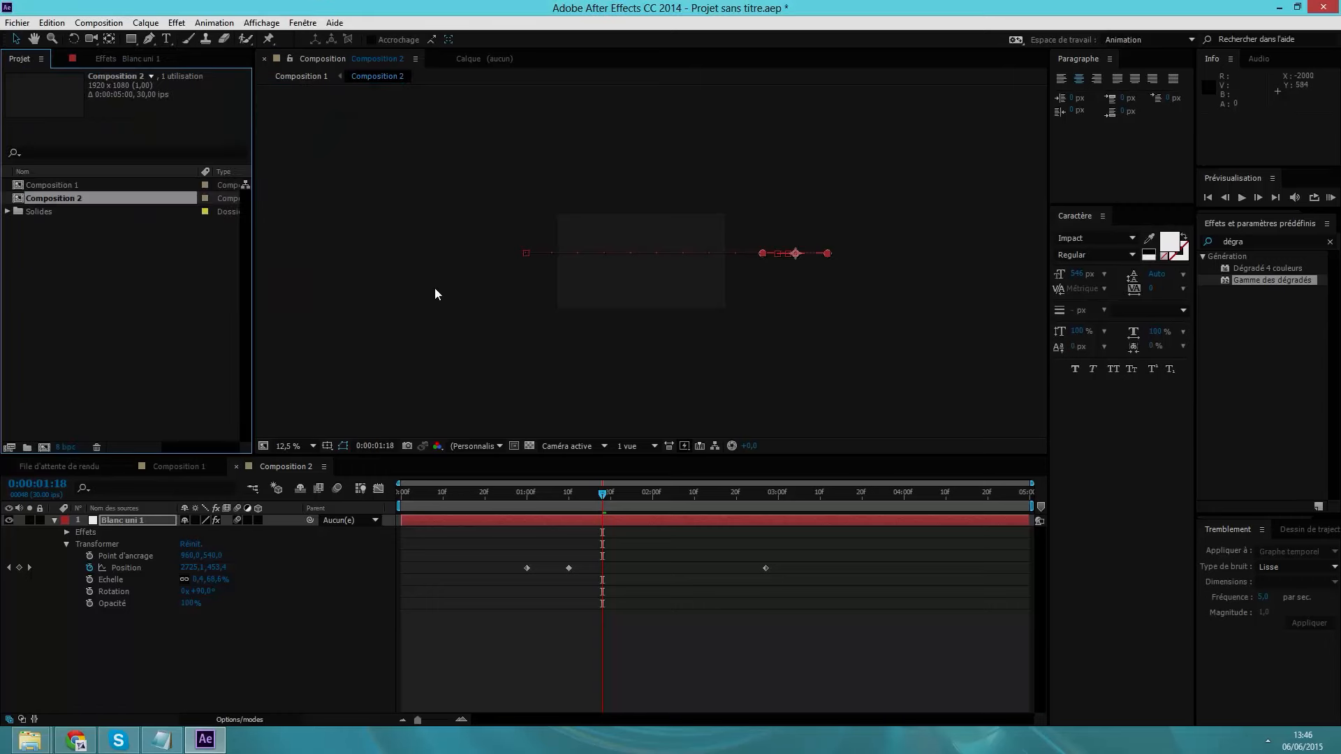
left_click(171, 467)
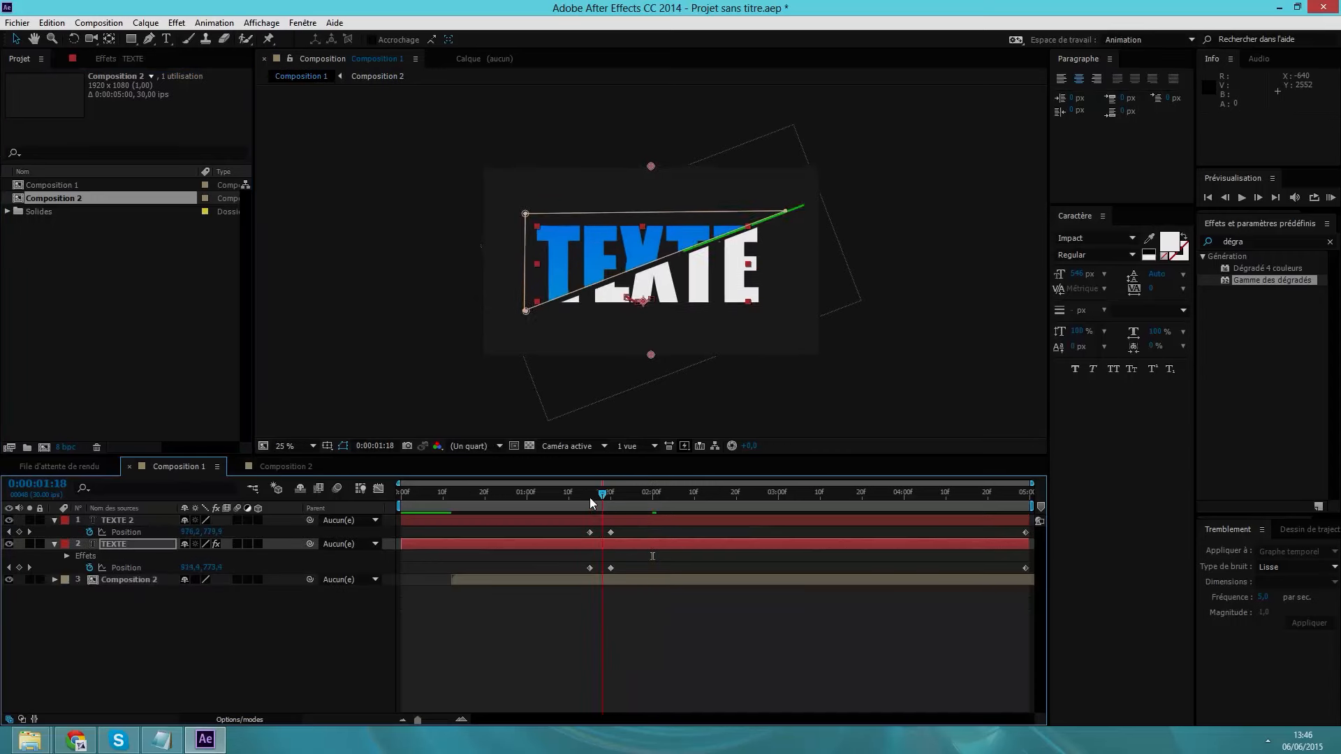
left_click_drag(590, 500, 942, 497)
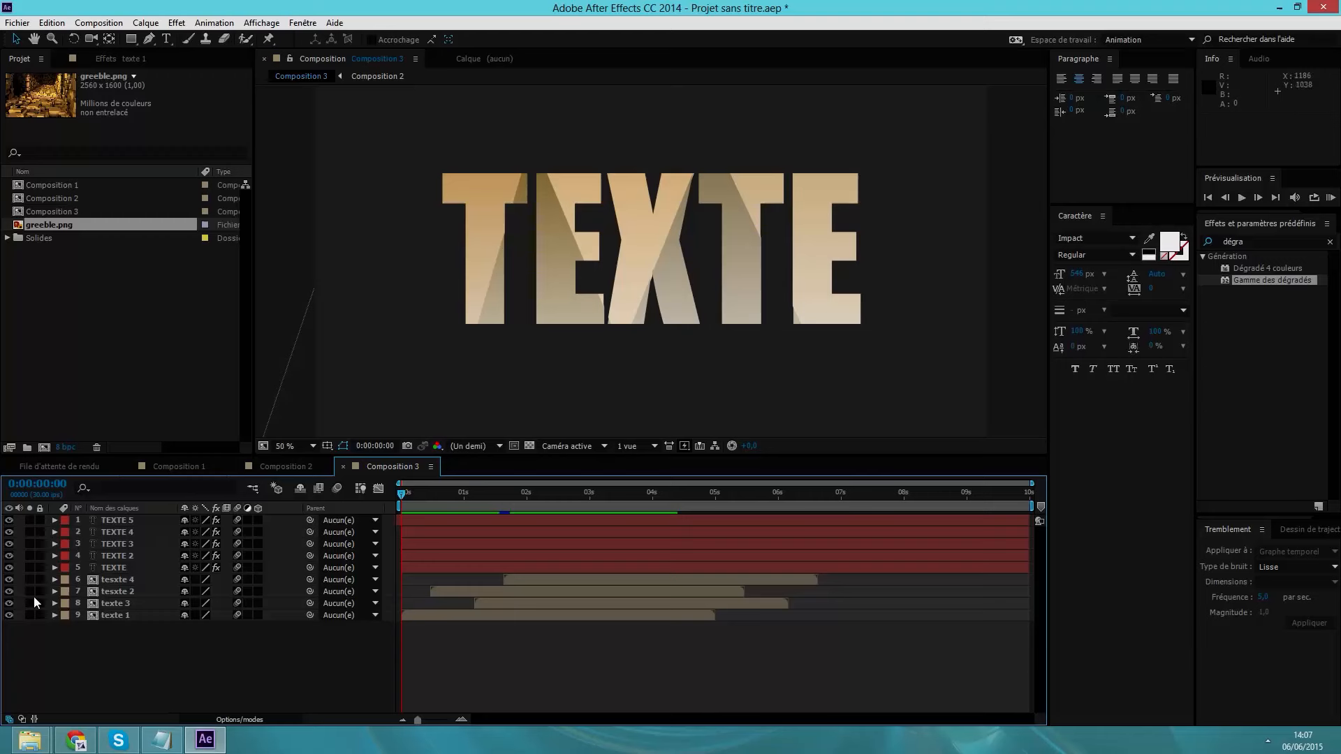
Compare Composition 1 with Composition 3, then preview Composition 3's multi-piece text animation from the start
left_click_drag(91, 669, 168, 715)
left_click(173, 468)
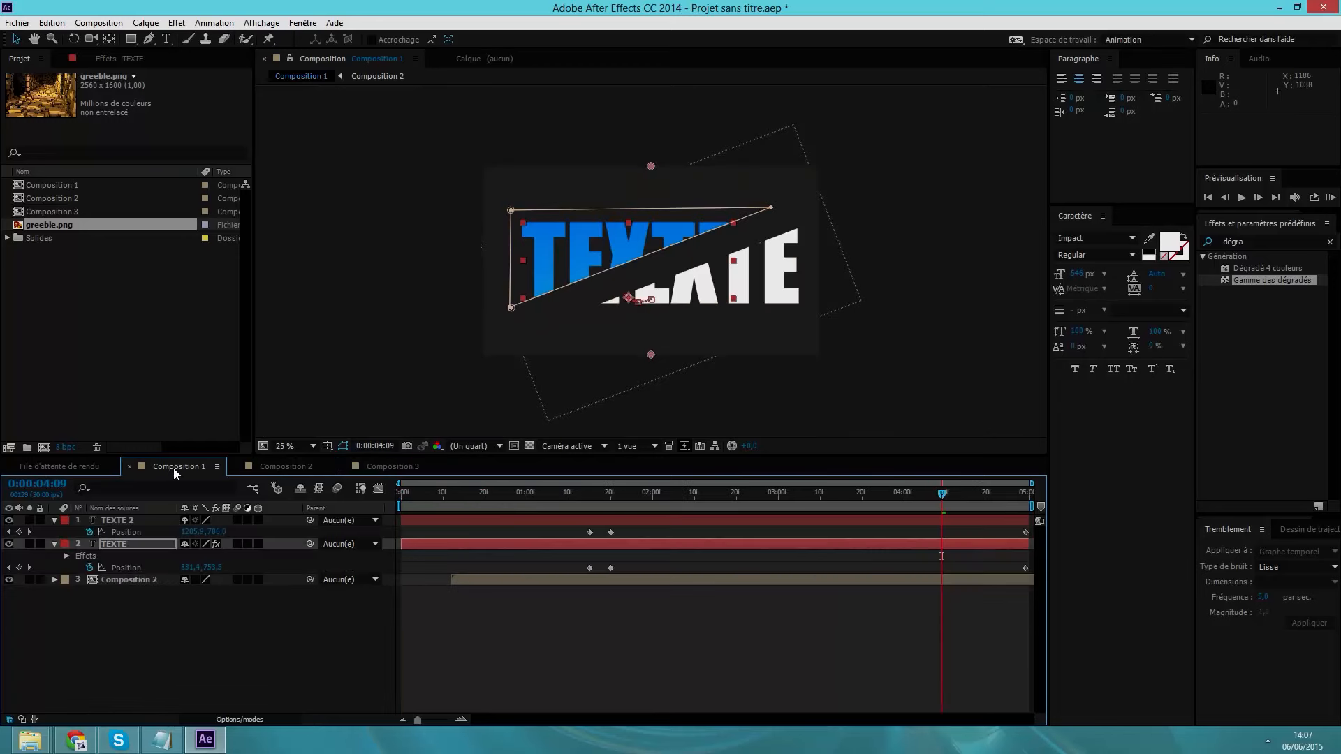
left_click(378, 469)
mouse_move(170, 672)
left_mouse_down()
mouse_move(141, 492)
mouse_move(162, 541)
mouse_move(164, 687)
left_mouse_up()
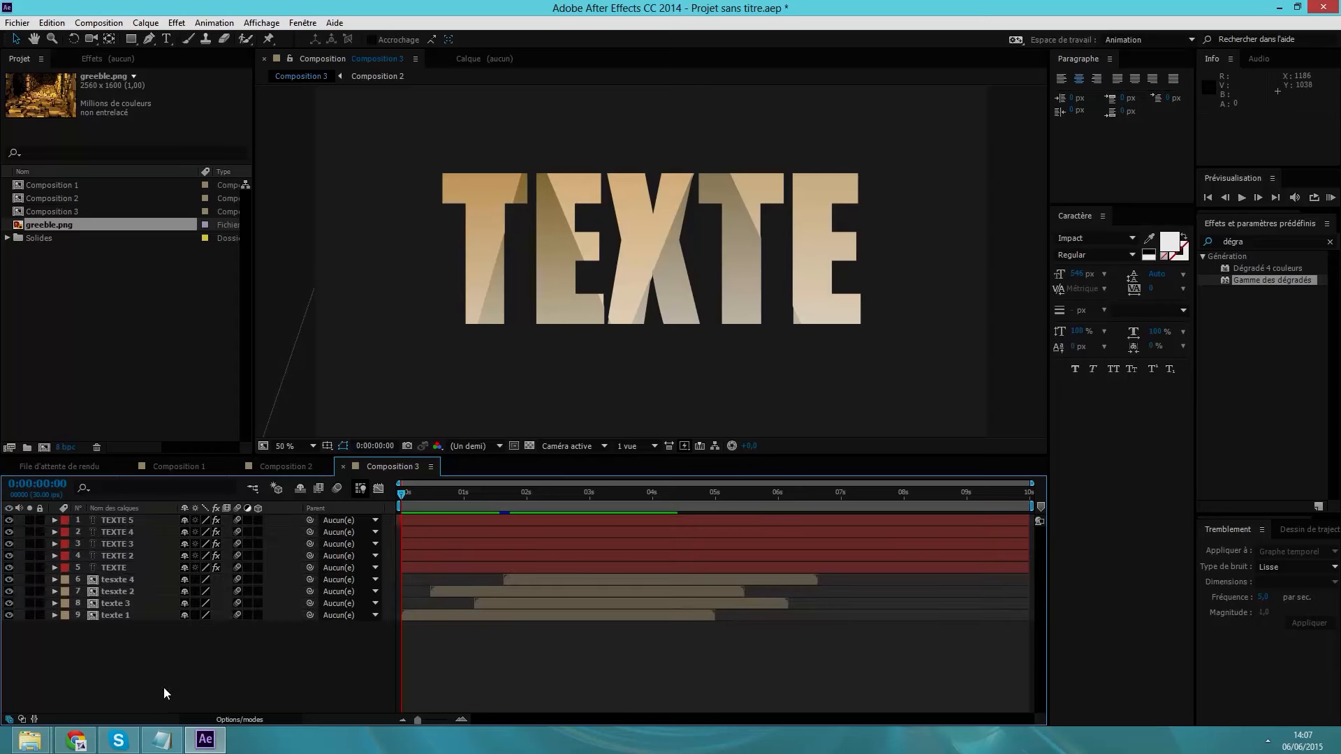
left_click(1242, 196)
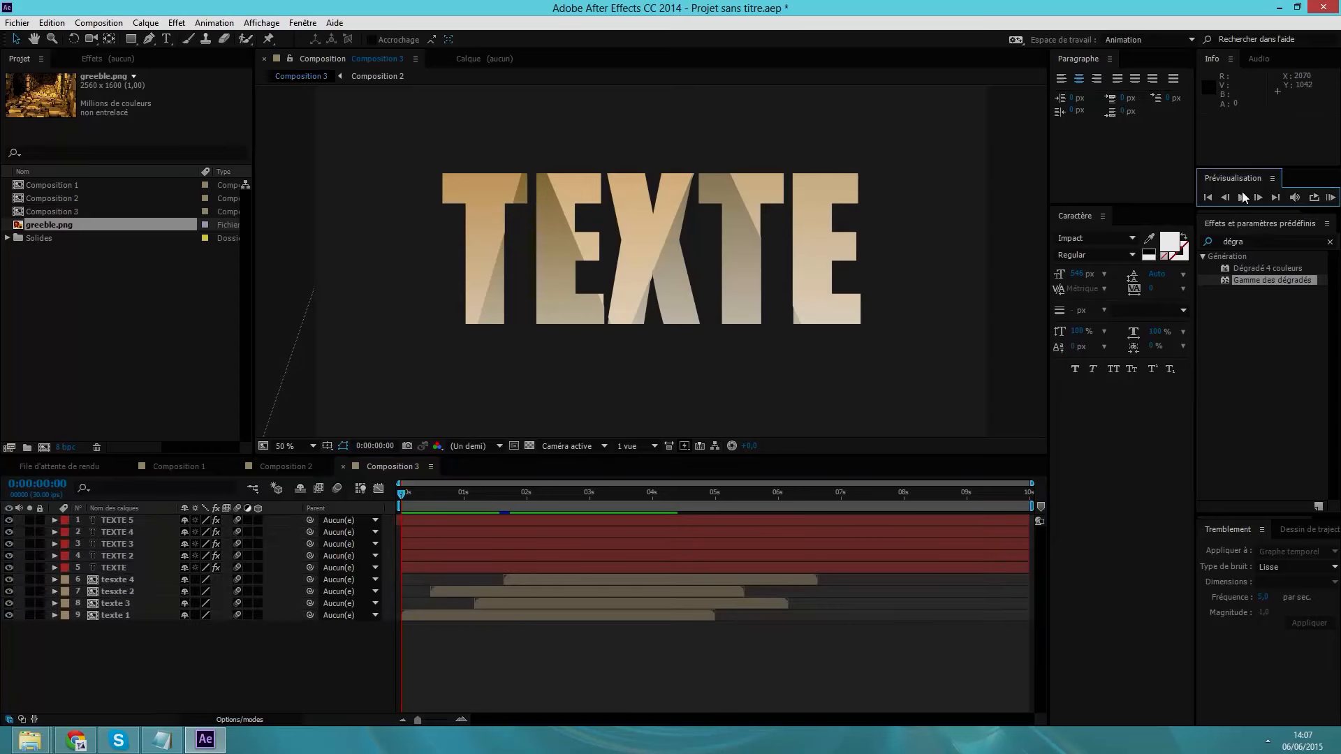
left_click(1239, 196)
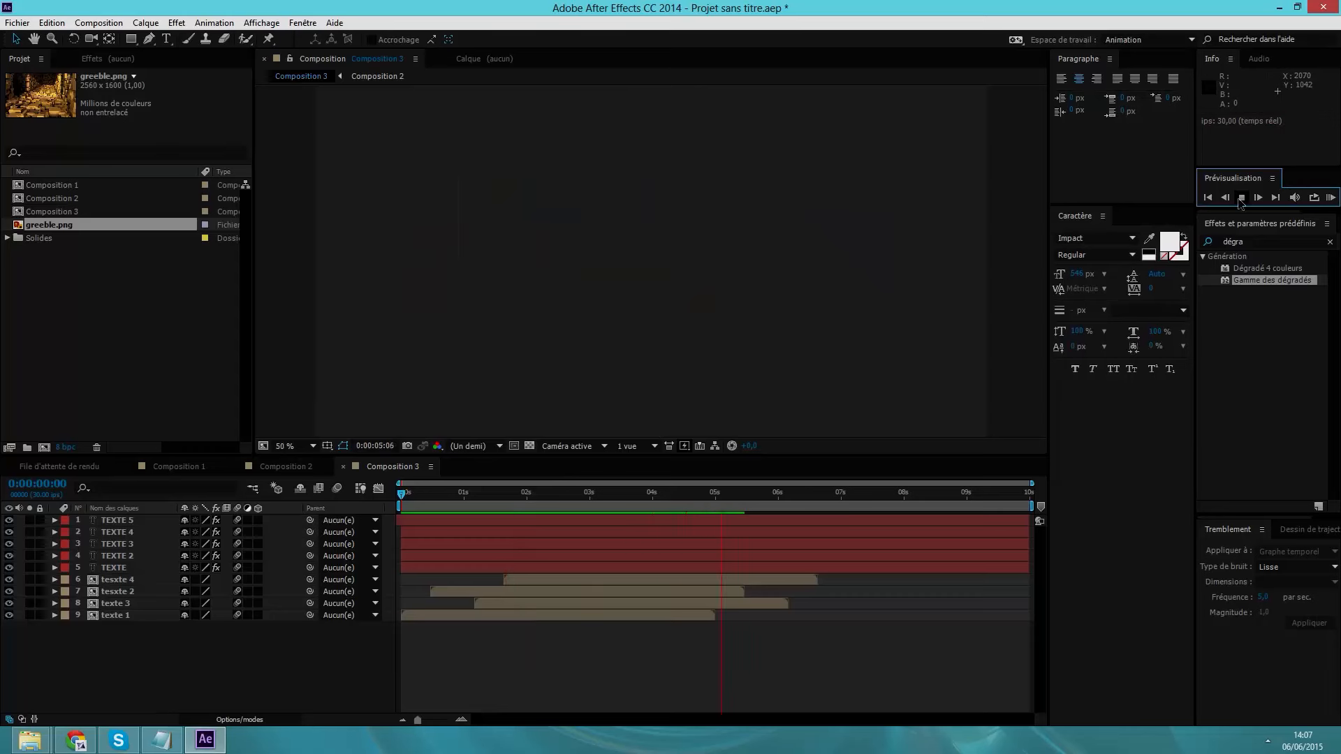
left_click(1240, 198)
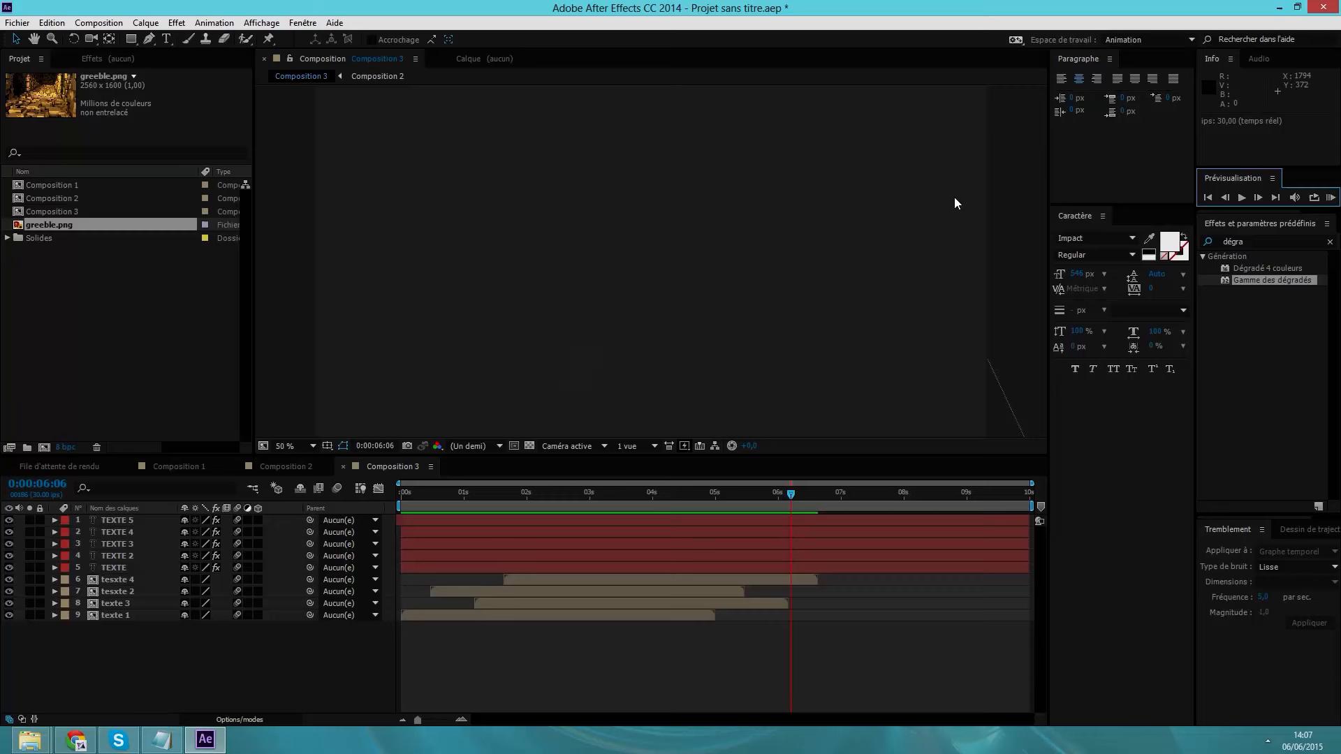
Precompose all nine layers of Composition 3 into Précomp. 1, moving all attributes into the new composition
left_click(60, 294)
mouse_move(51, 224)
left_mouse_down()
mouse_move(55, 325)
mouse_move(195, 687)
mouse_move(172, 669)
mouse_move(56, 225)
left_mouse_up()
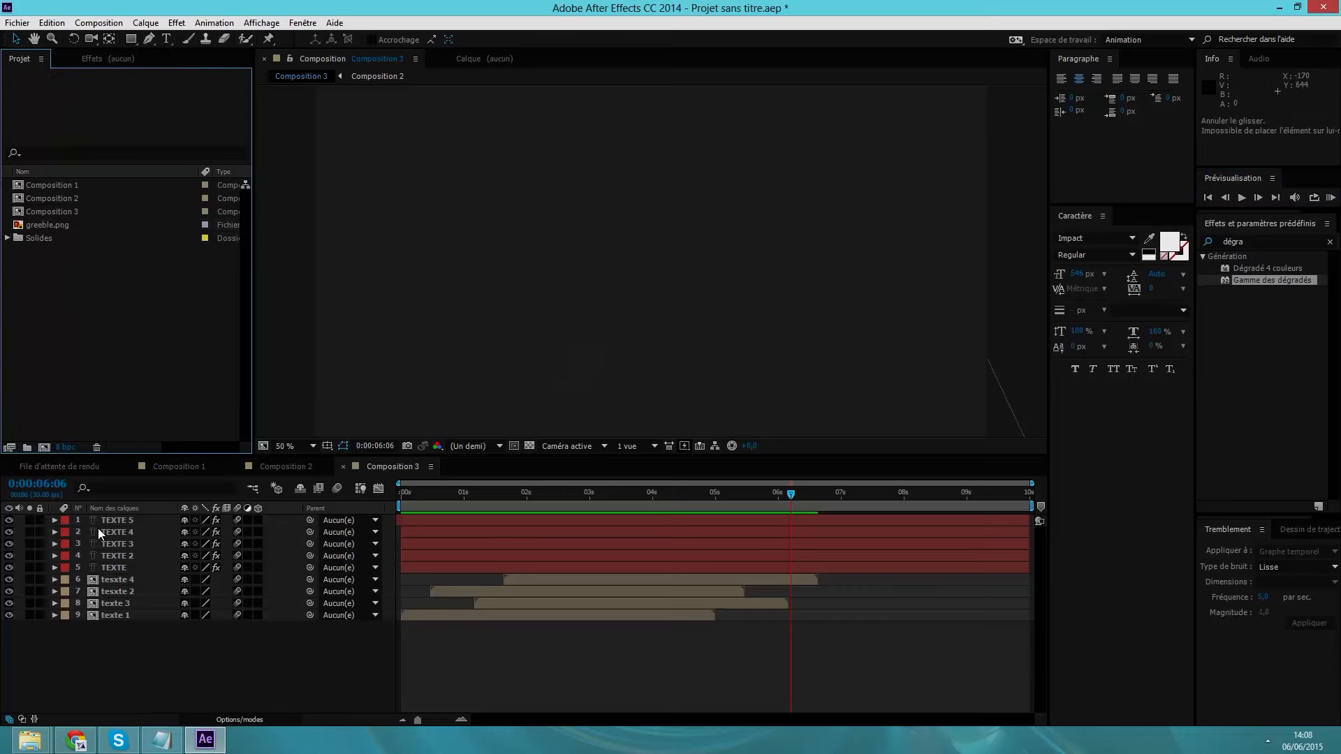
left_click_drag(140, 664, 163, 509)
right_click(155, 544)
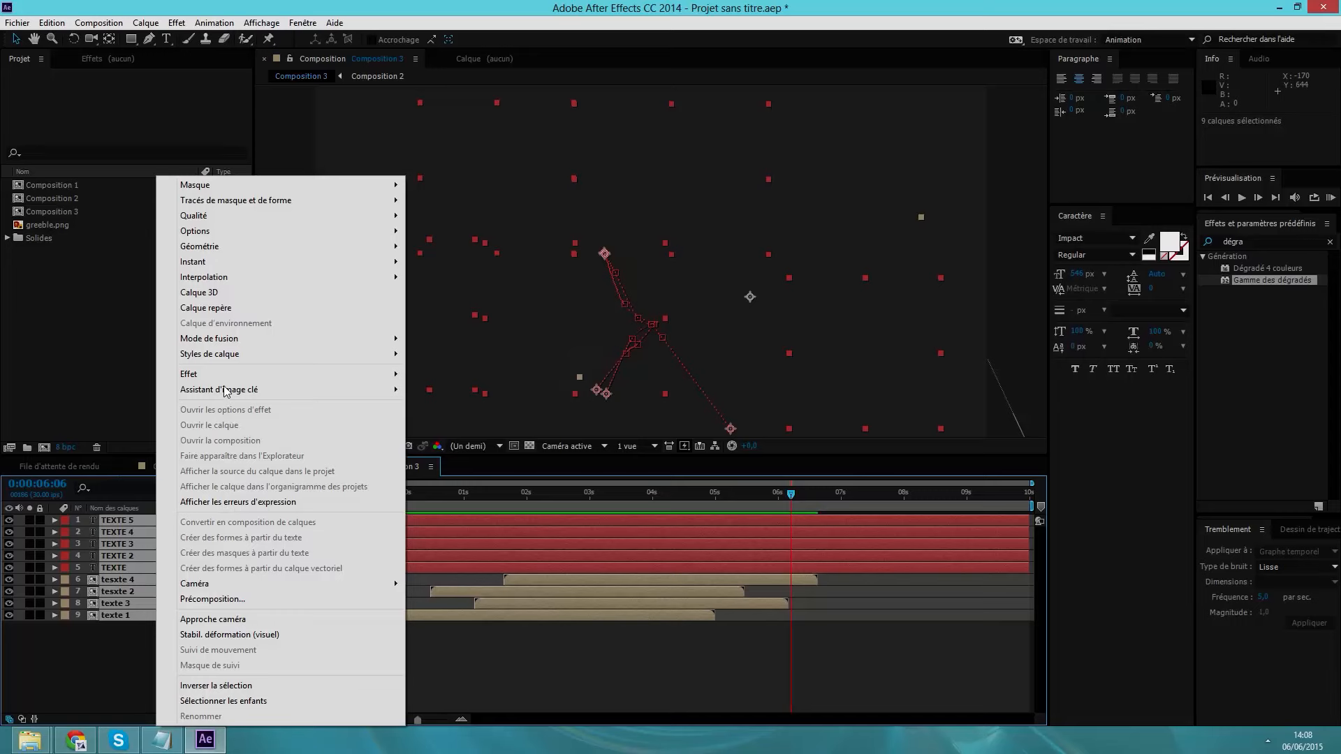
left_click(216, 599)
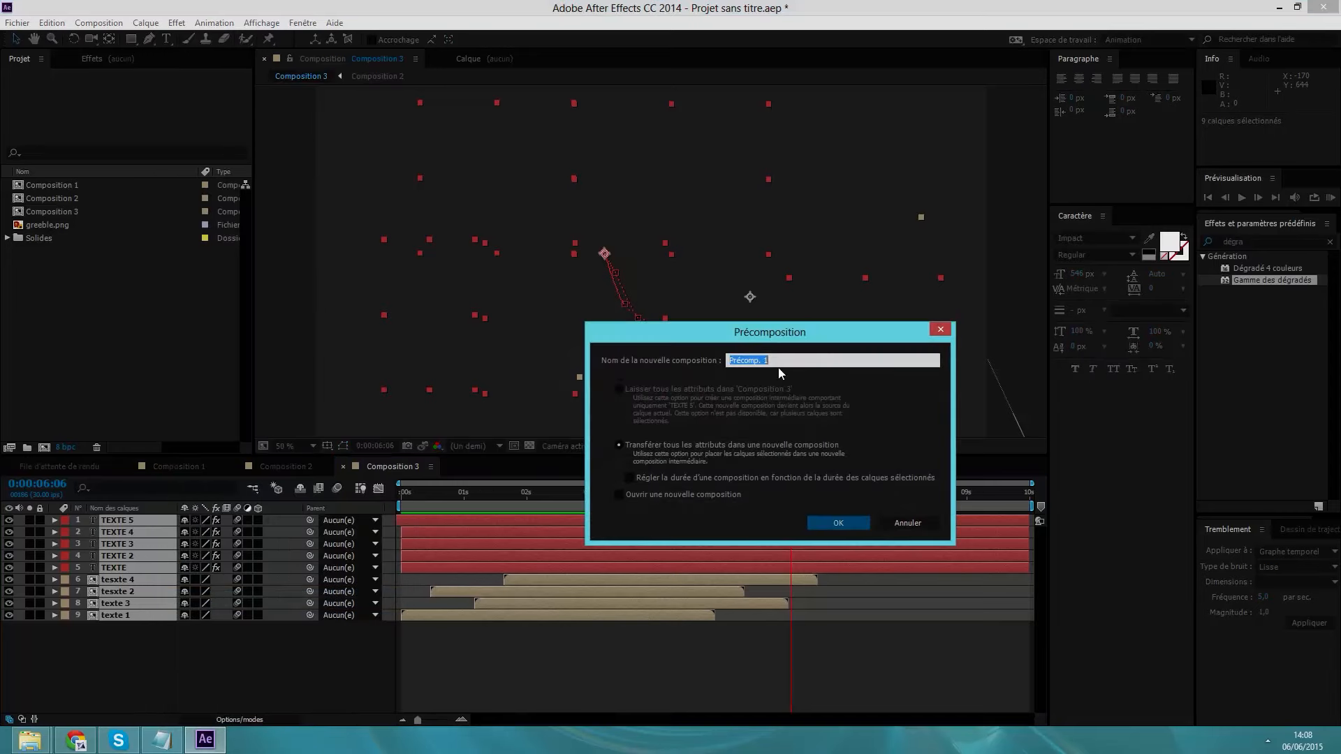
left_click(840, 523)
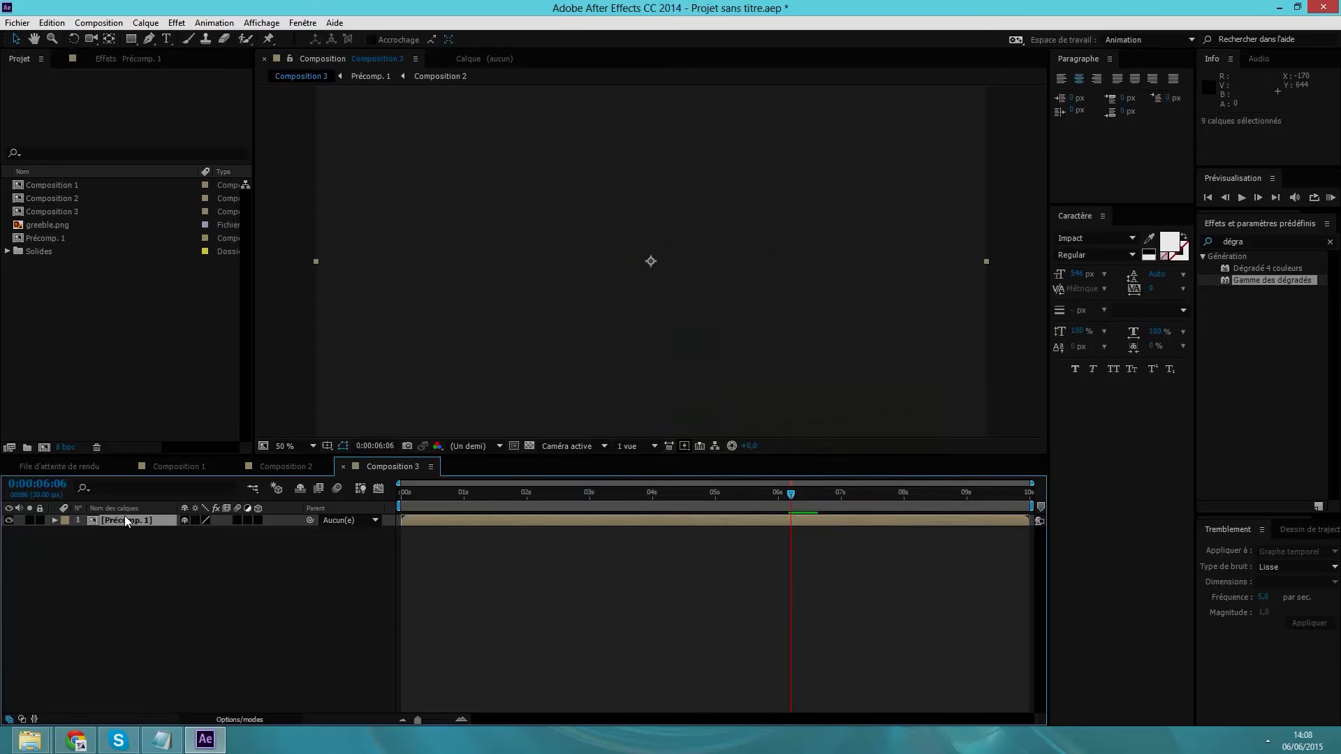
Open Précomp. 1 to view its layers and scrub the text break-up to 0:00:01:16
left_click(136, 525)
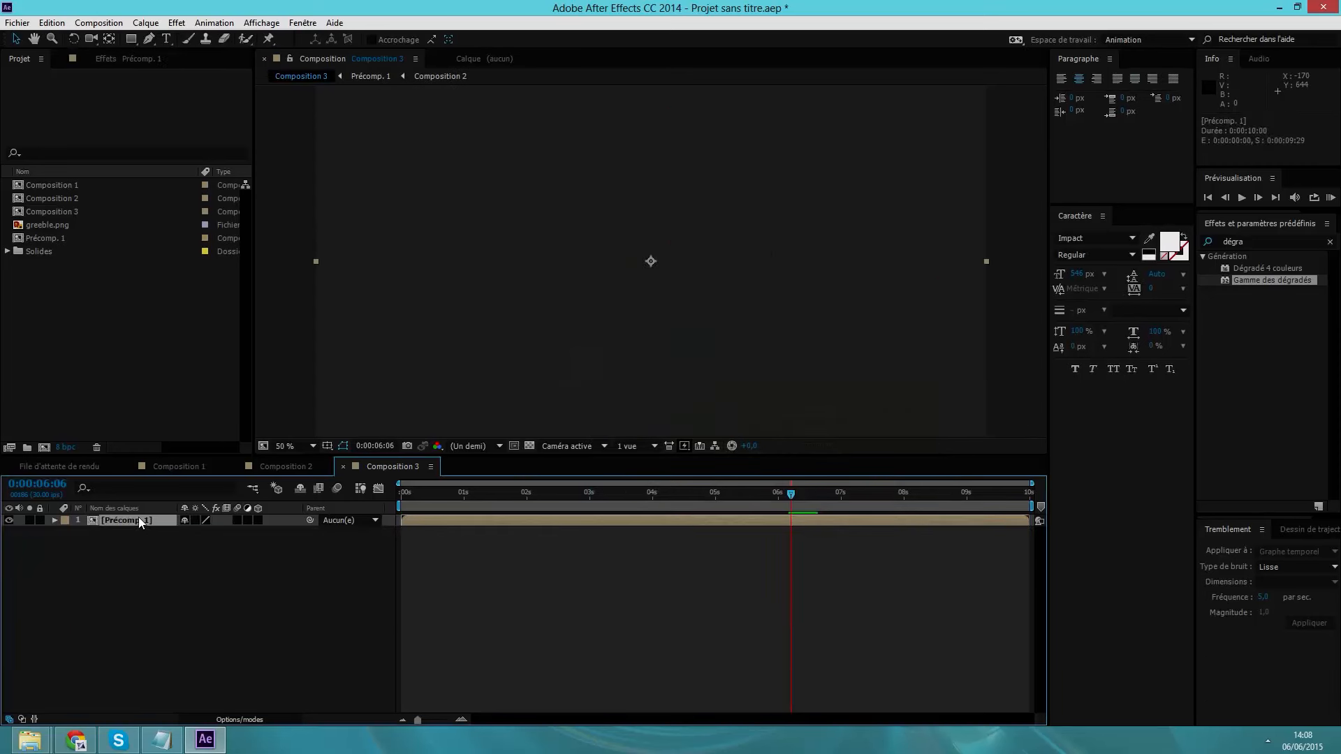
left_click(55, 520)
left_click(55, 520)
double_click(113, 521)
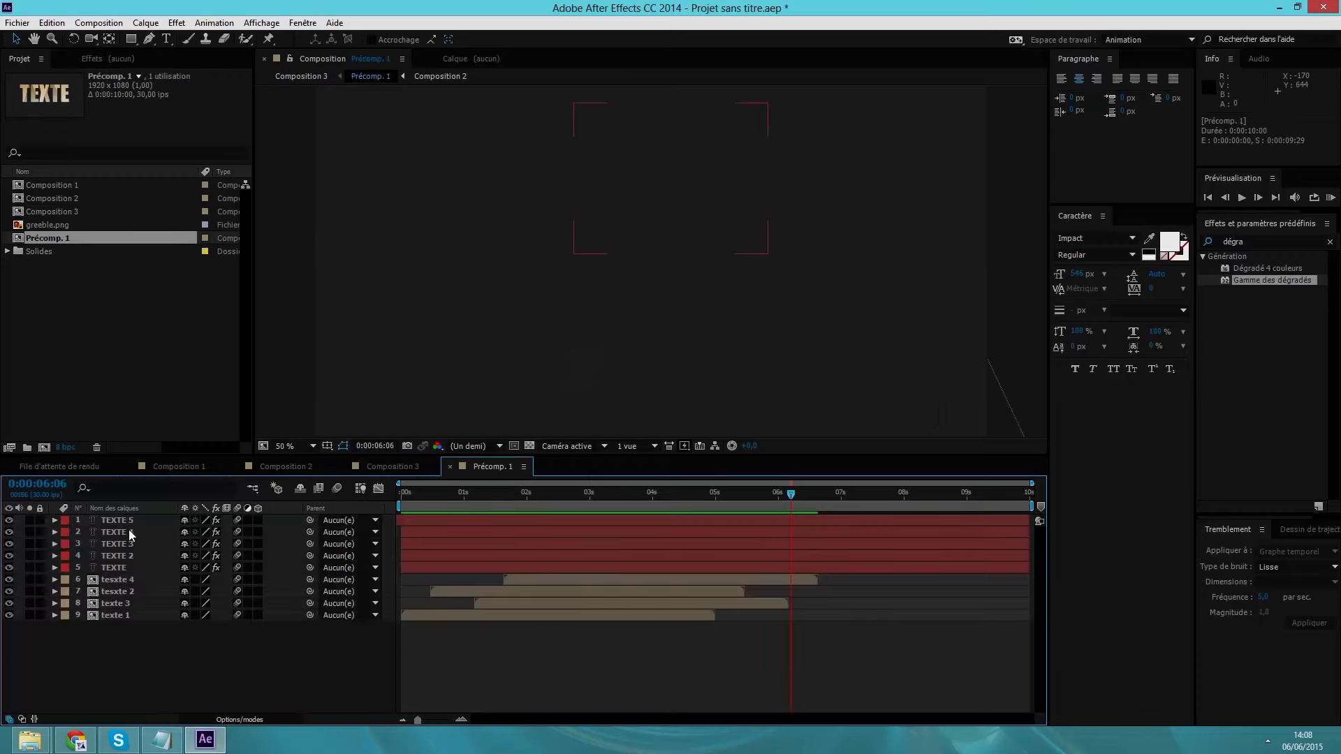
left_click(123, 520)
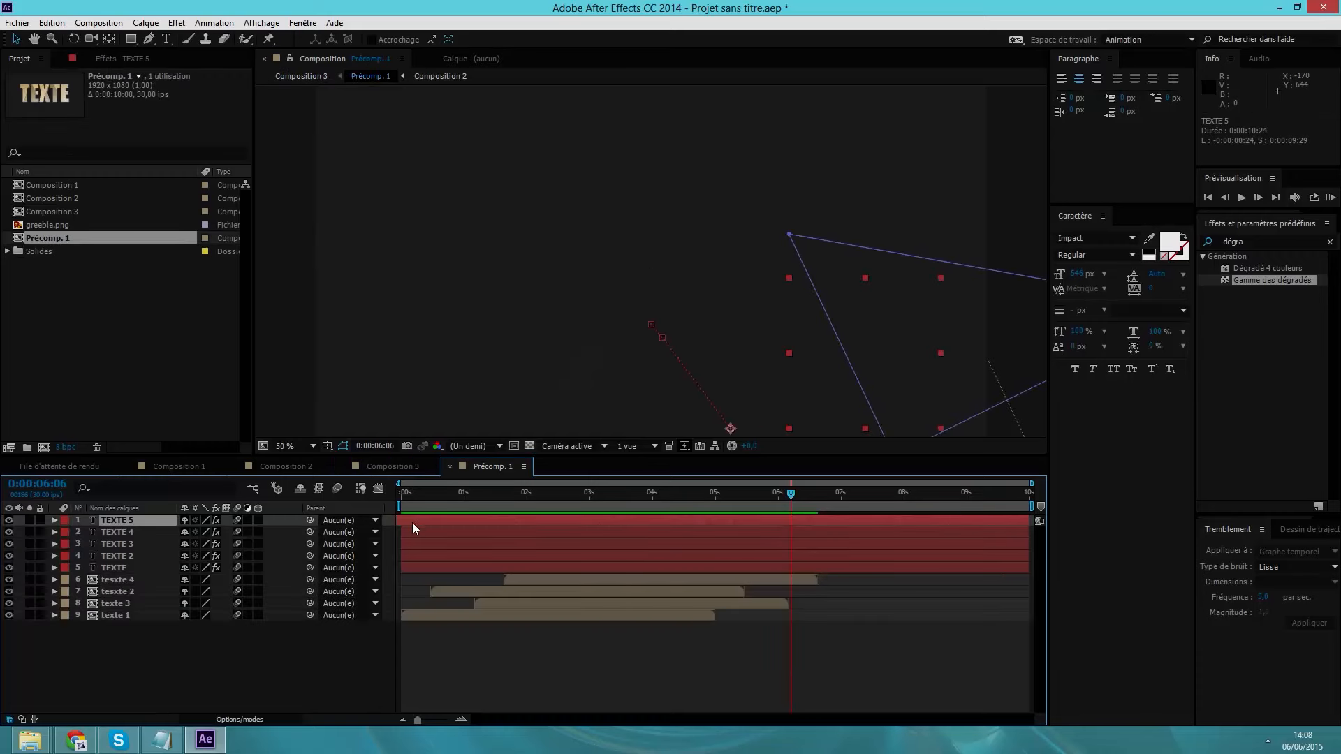
left_click(287, 660)
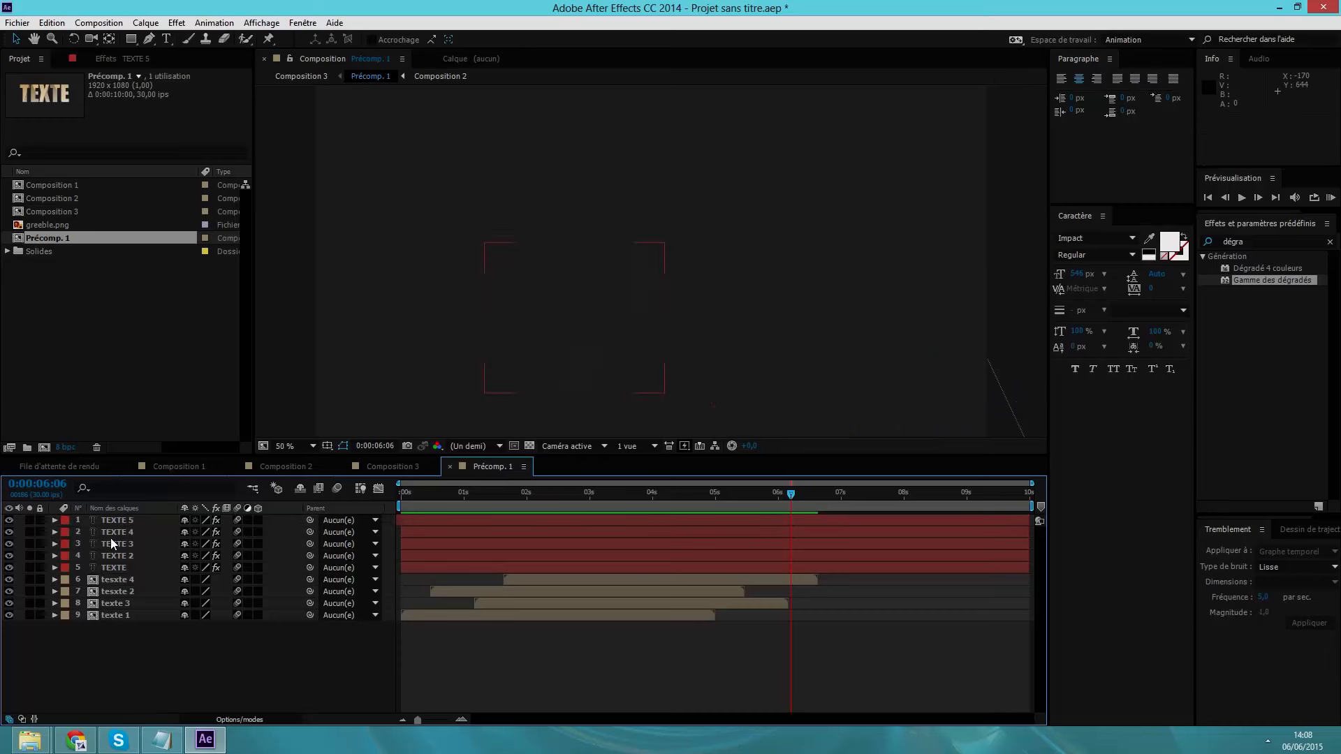
left_click_drag(551, 507, 497, 501)
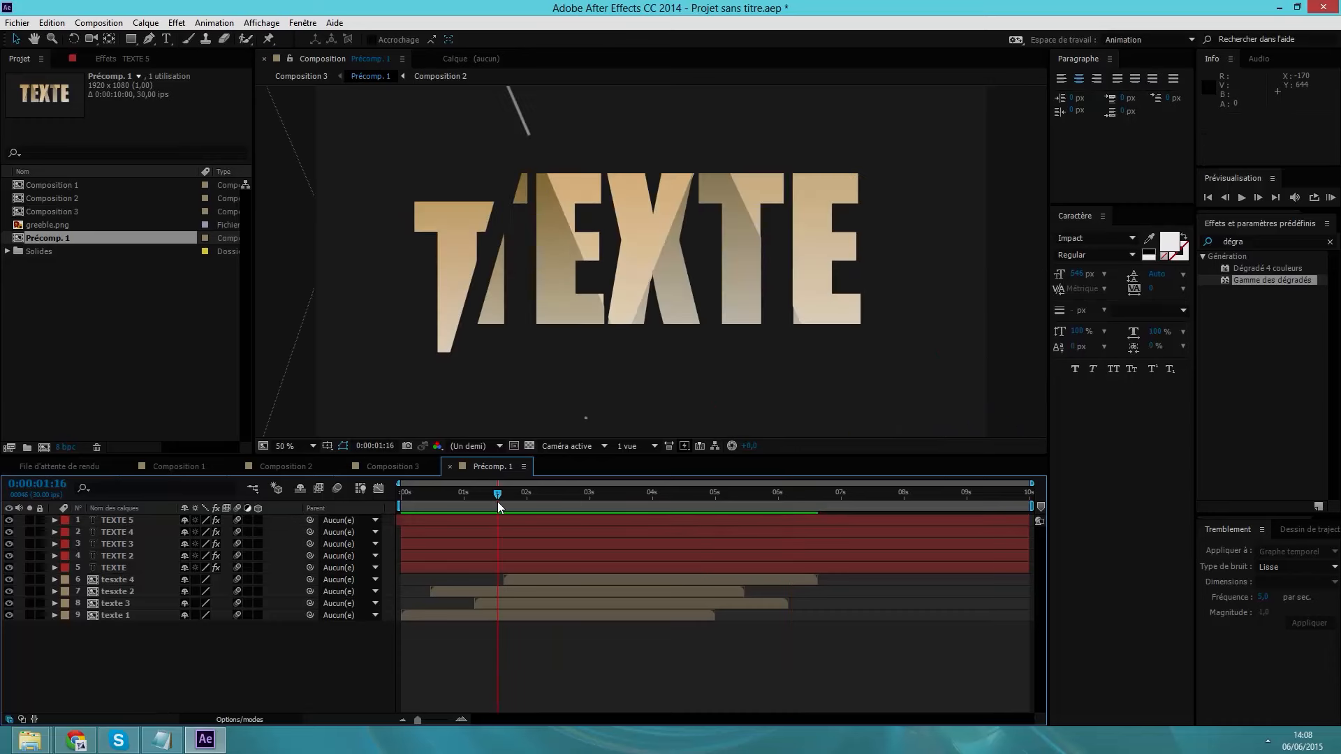
Reveal the animated properties of the layers in Précomp. 1 and scrub their keyframes to 0:00:04:01
left_click(124, 518)
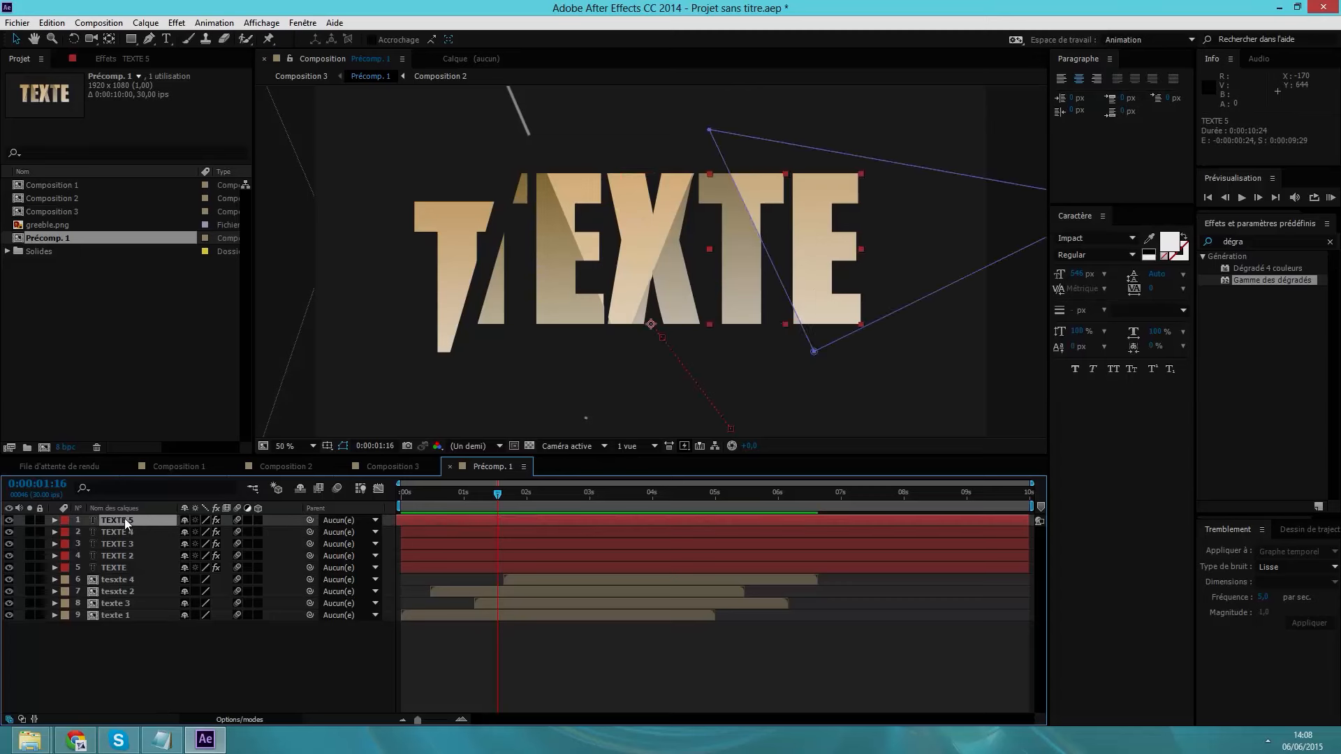
key("End")
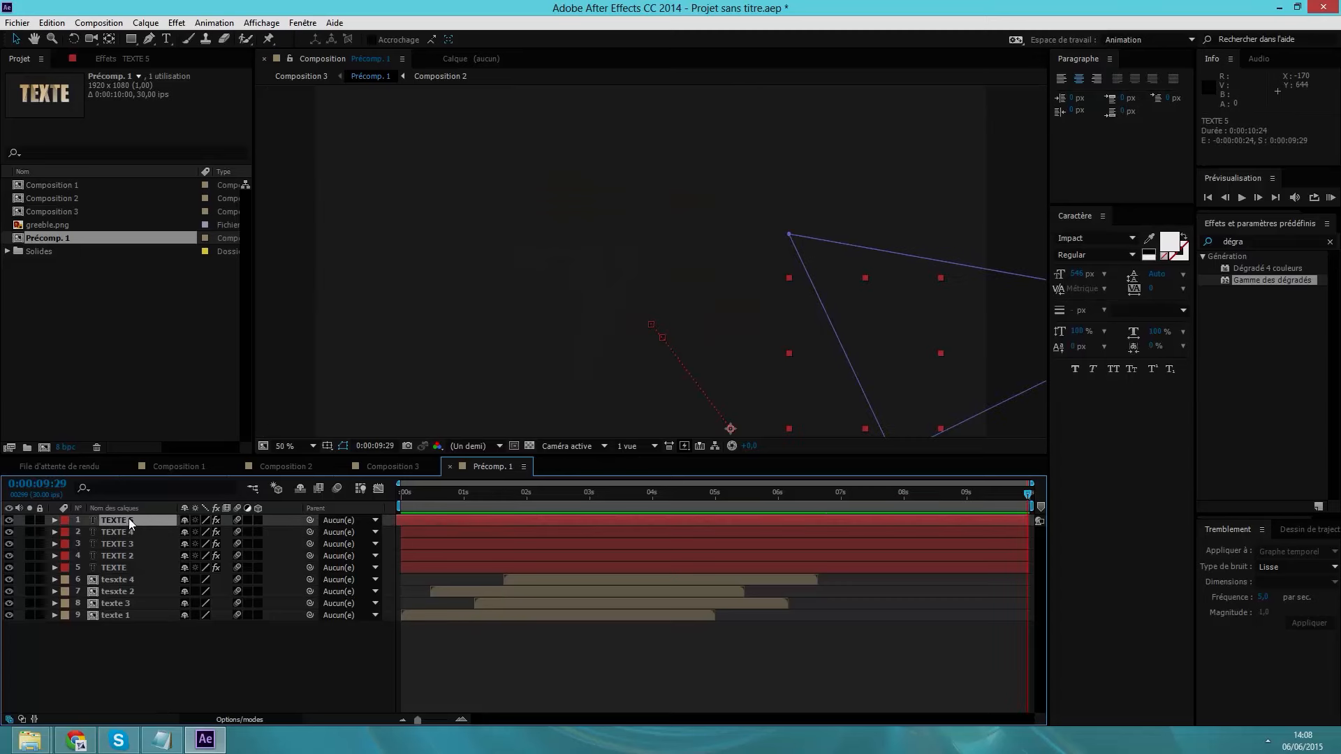
left_click(138, 621)
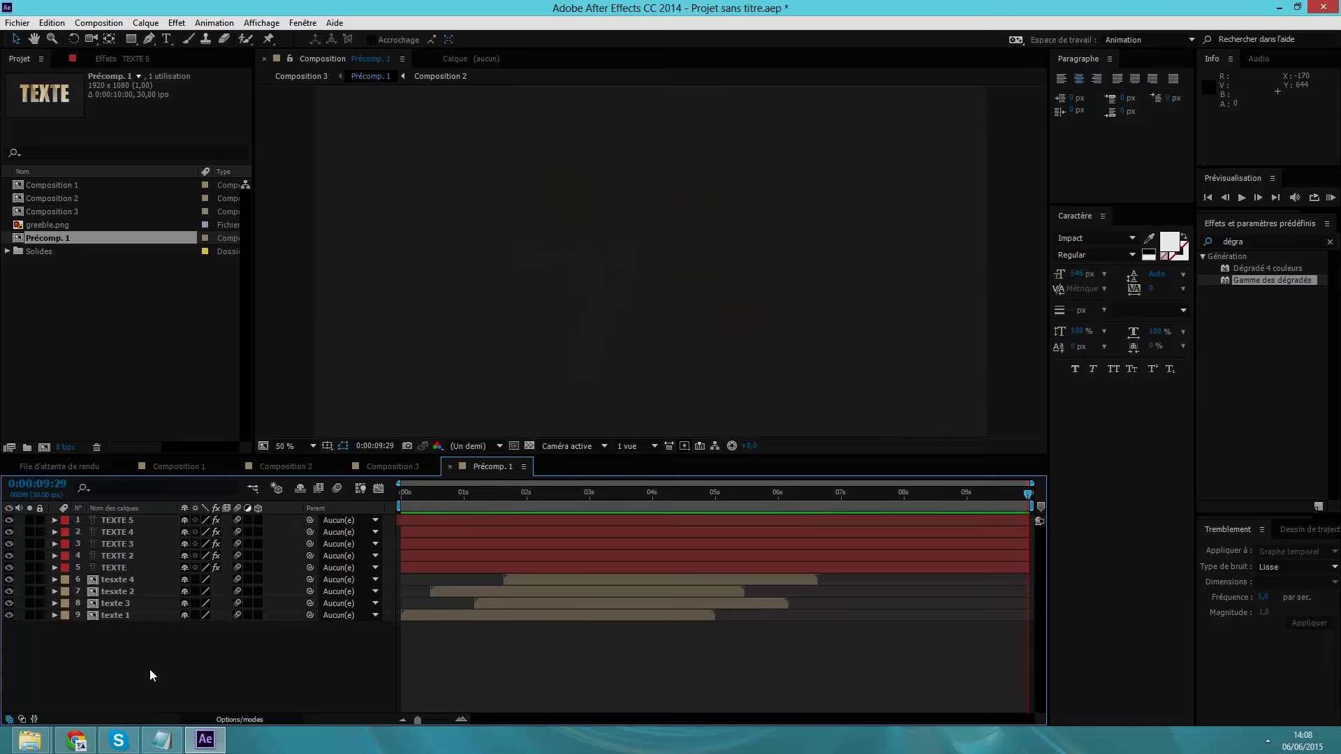
key("u")
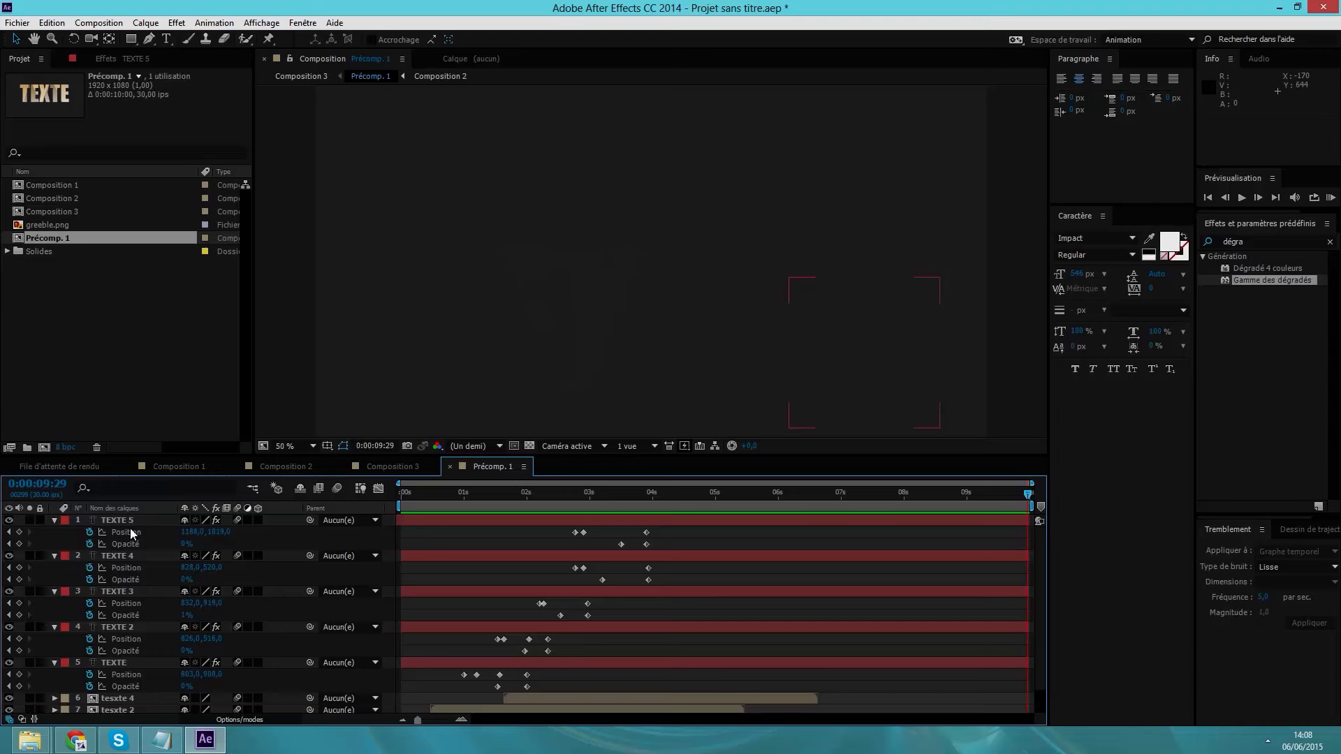
left_click_drag(549, 500, 654, 497)
Add greeble.png to Composition 3 as a background layer beneath Précomp. 1
left_click(387, 466)
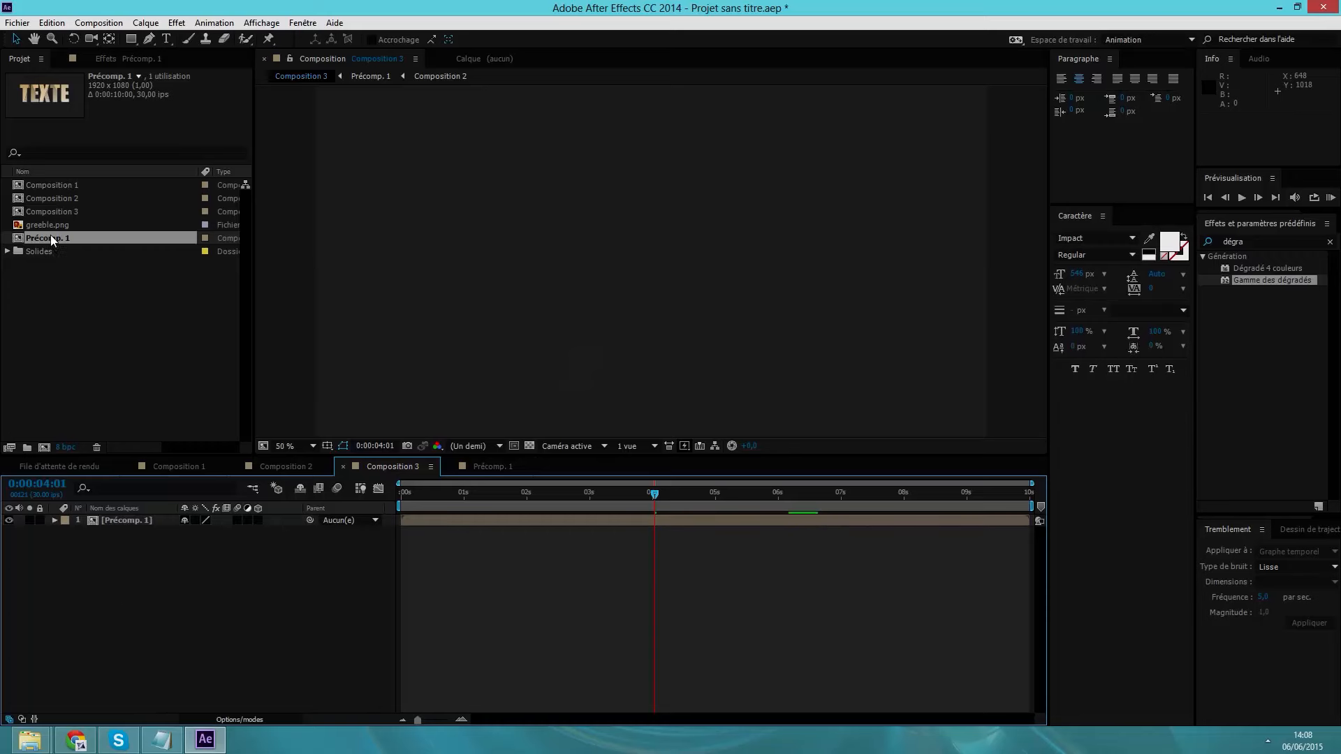
left_click_drag(49, 225, 166, 542)
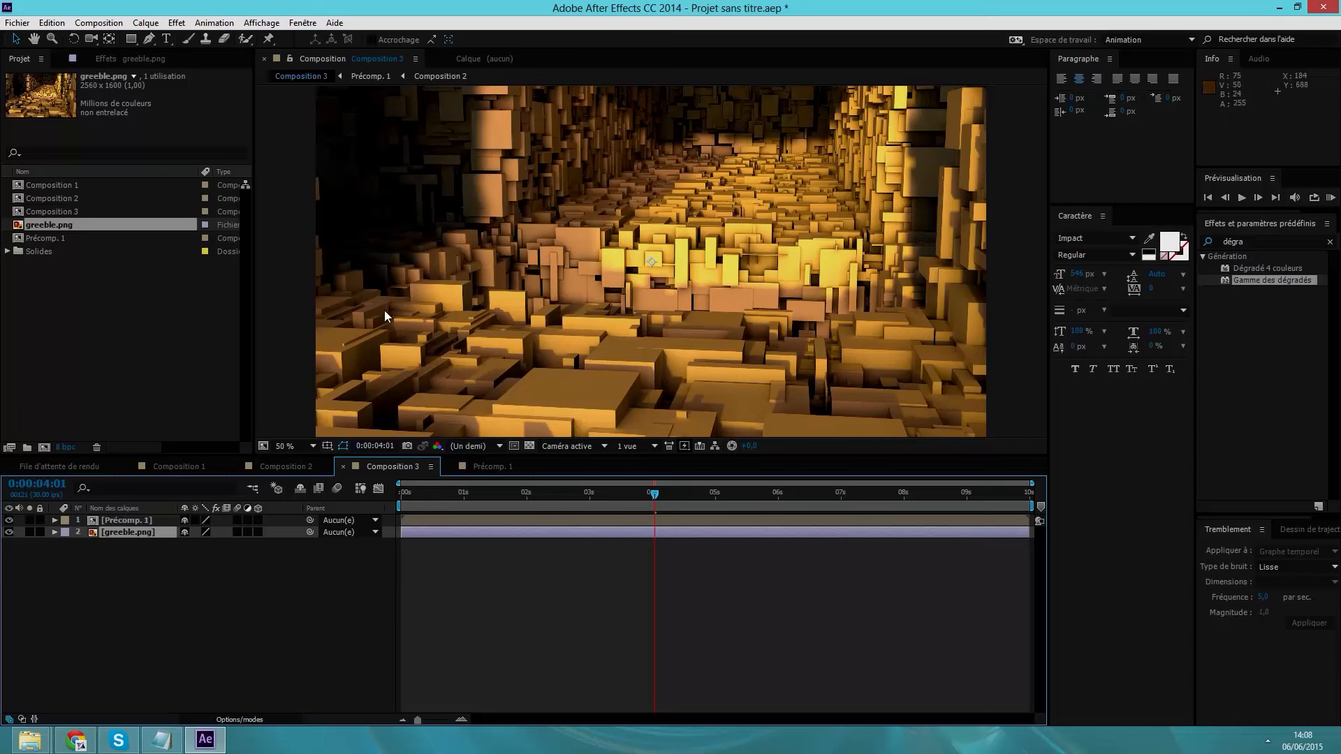
At 0:00:00:24, scale the Précomp. 1 text layer to about 42% and place it near the frame's lower-right corner, at about 1554, 940
left_click_drag(552, 506, 452, 508)
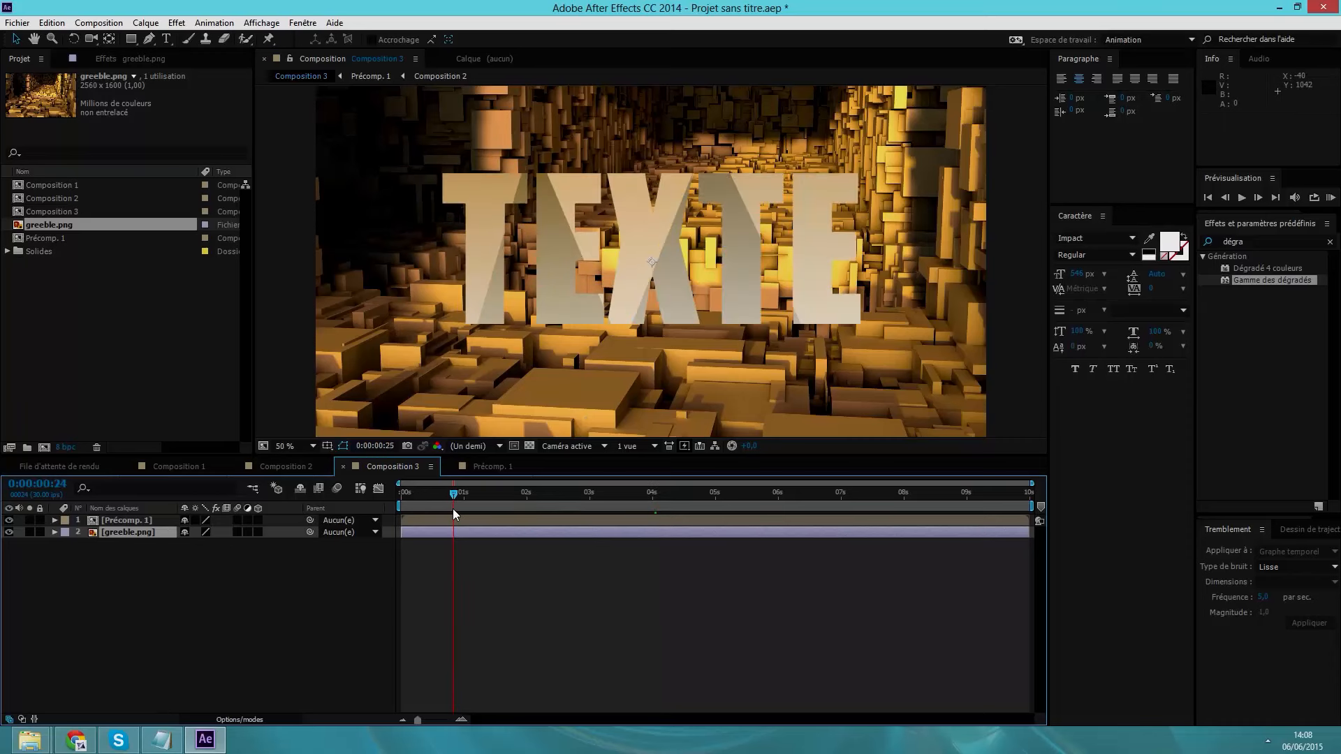
left_click(638, 255)
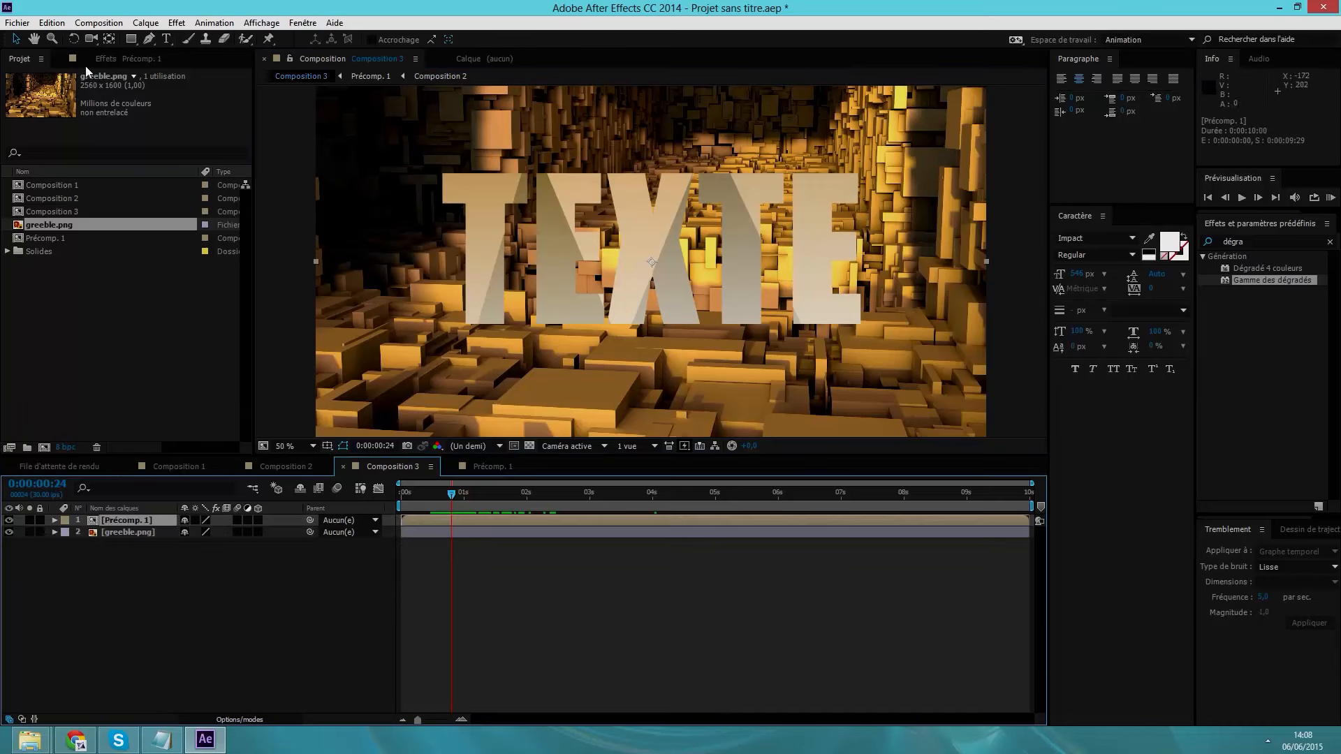
left_click(498, 271)
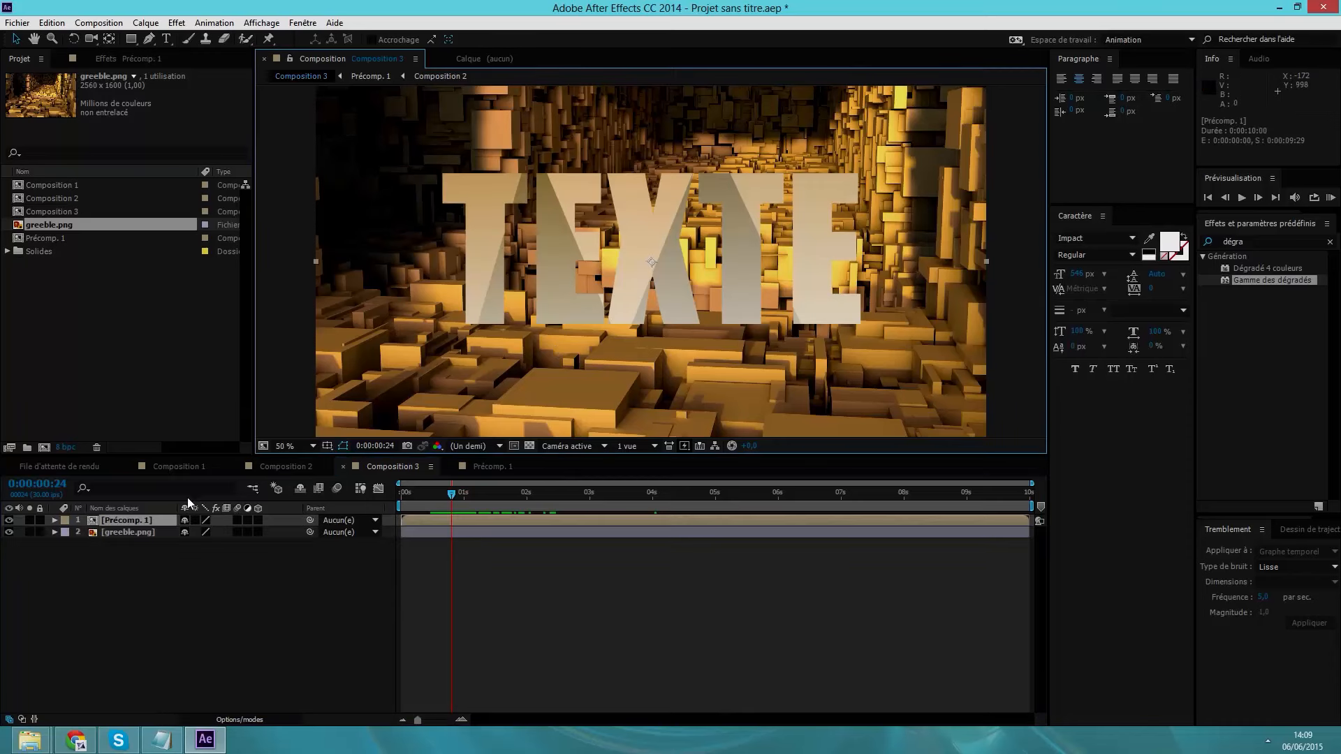
left_click_drag(594, 310, 641, 364)
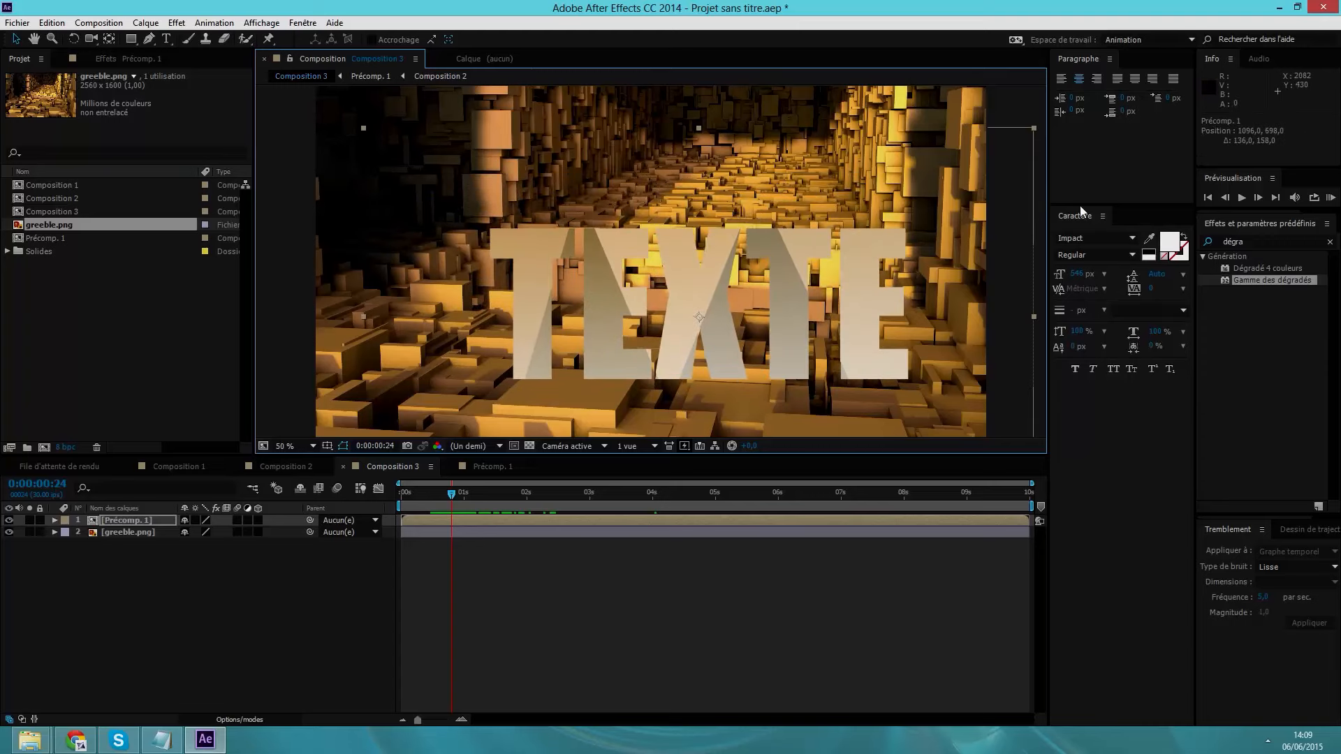
left_click_drag(1034, 129, 879, 238)
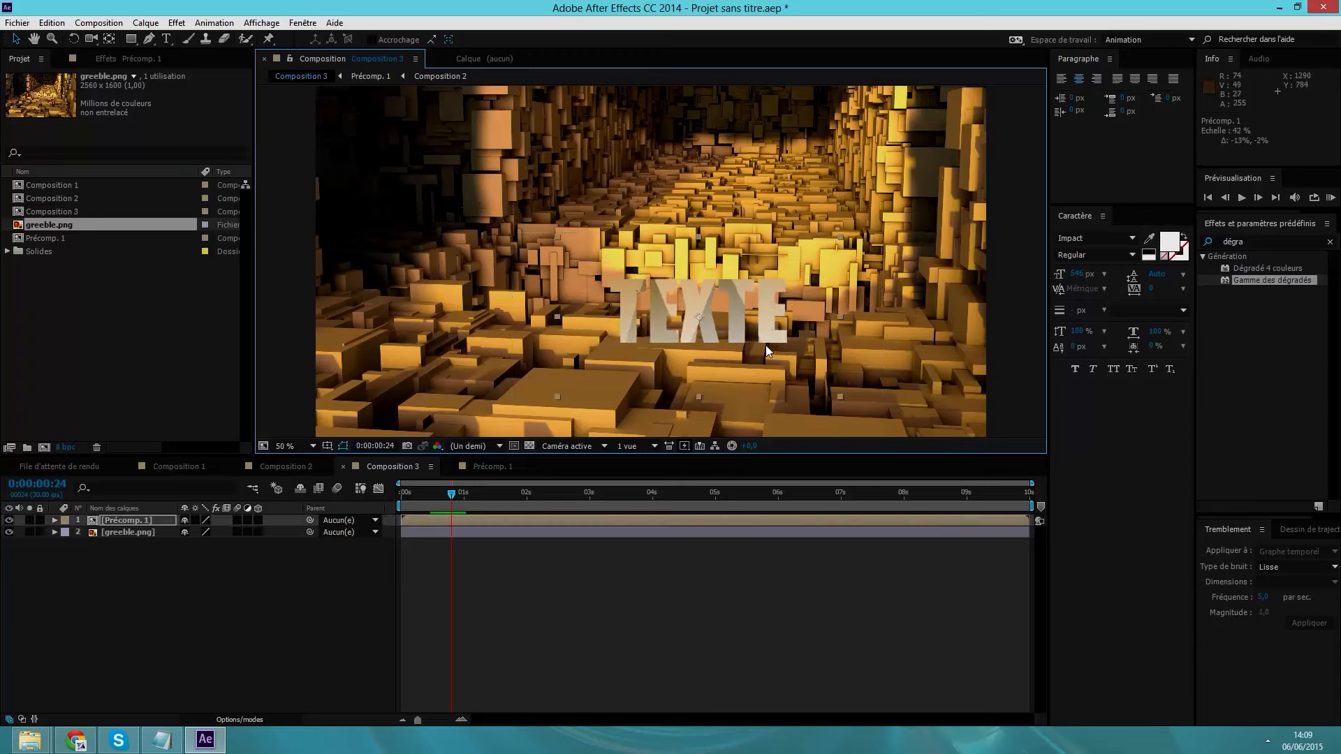
left_click_drag(750, 310, 926, 407)
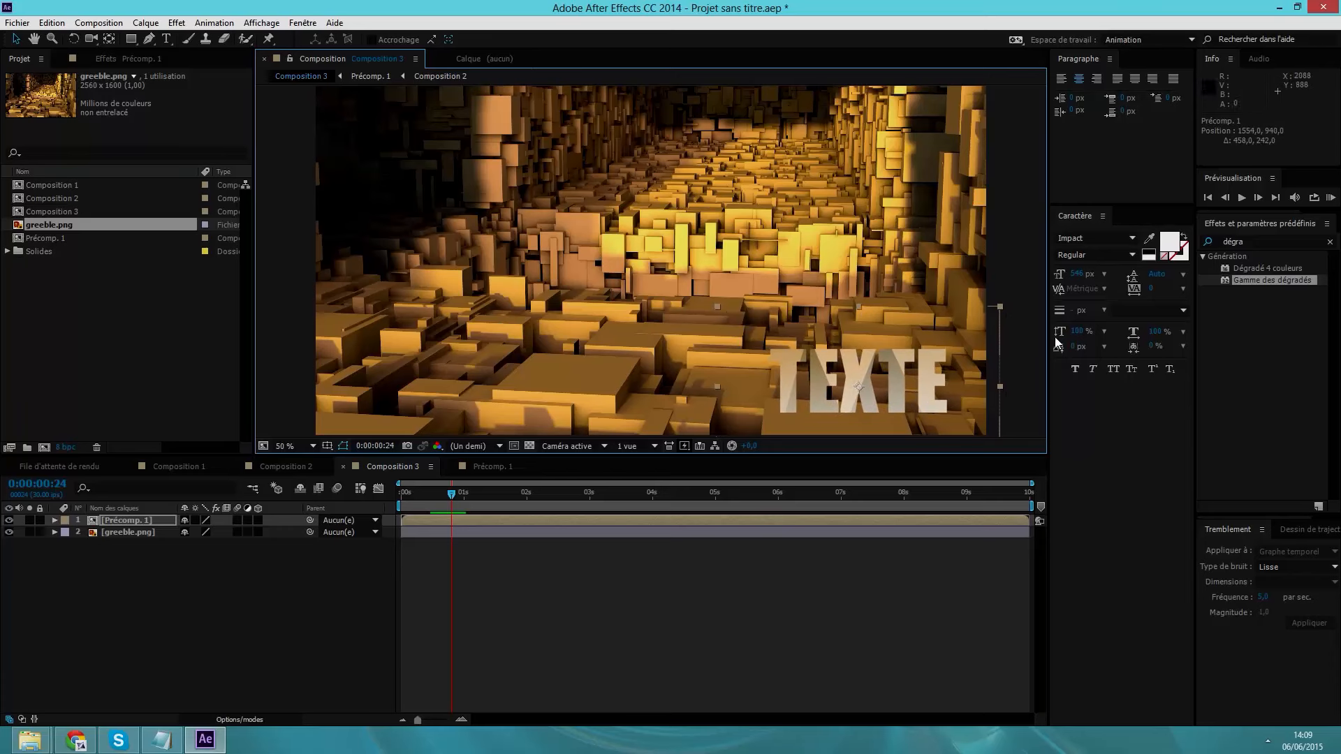
left_click(818, 351)
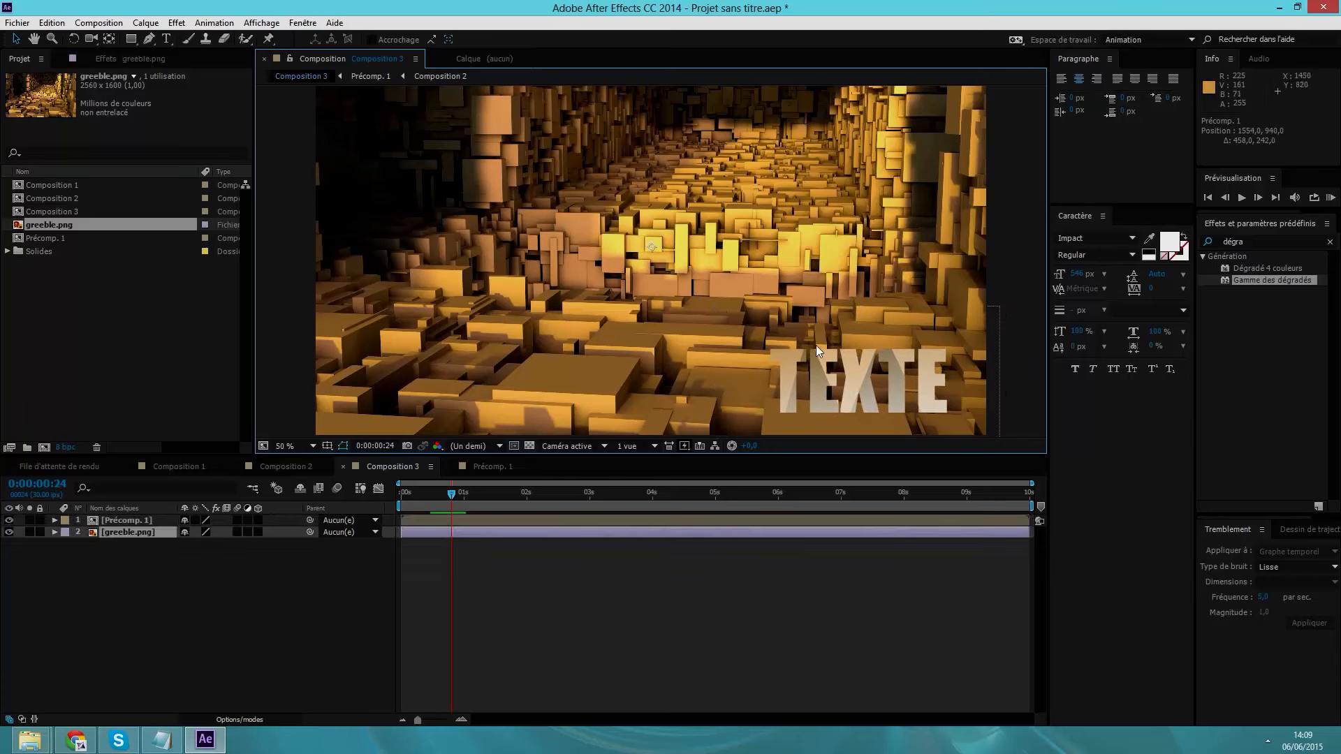
Create a white full-frame solid as the top layer of Composition 3
left_click(157, 621)
right_click(123, 575)
mouse_move(251, 437)
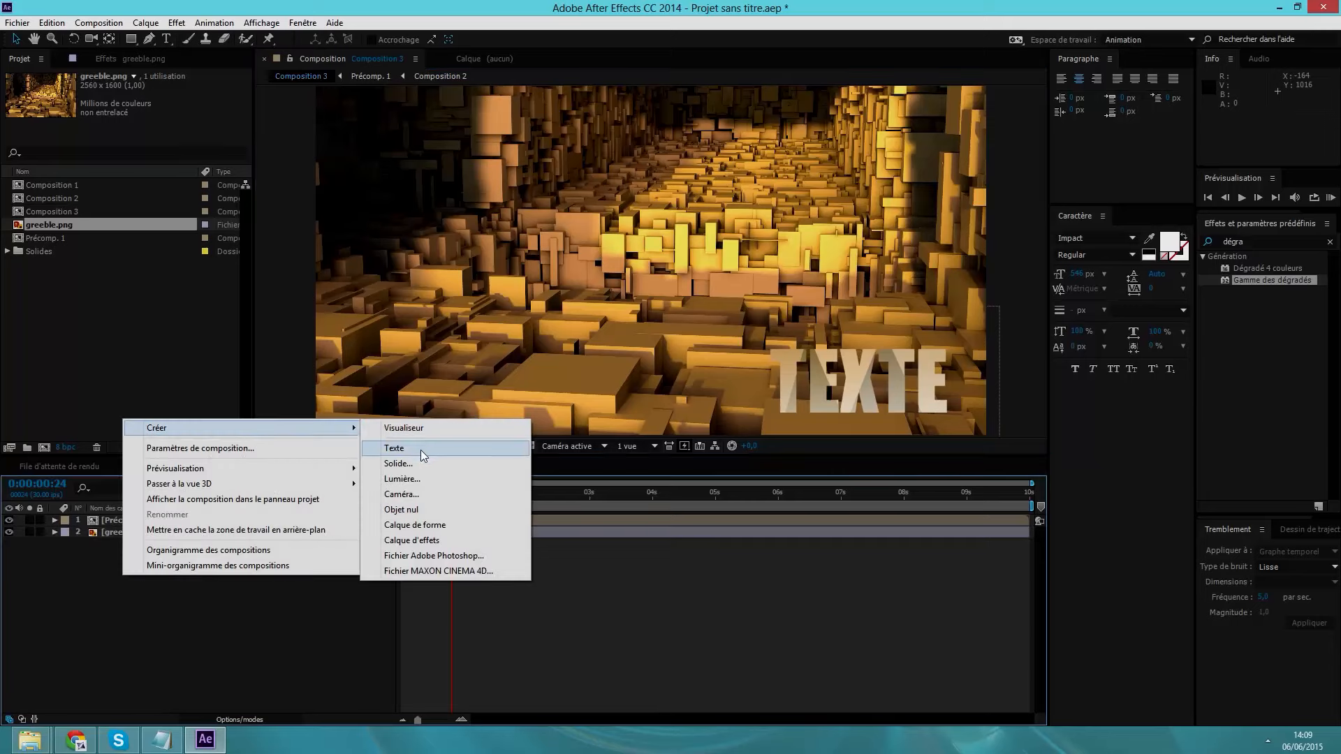
left_click(412, 467)
left_click(241, 283)
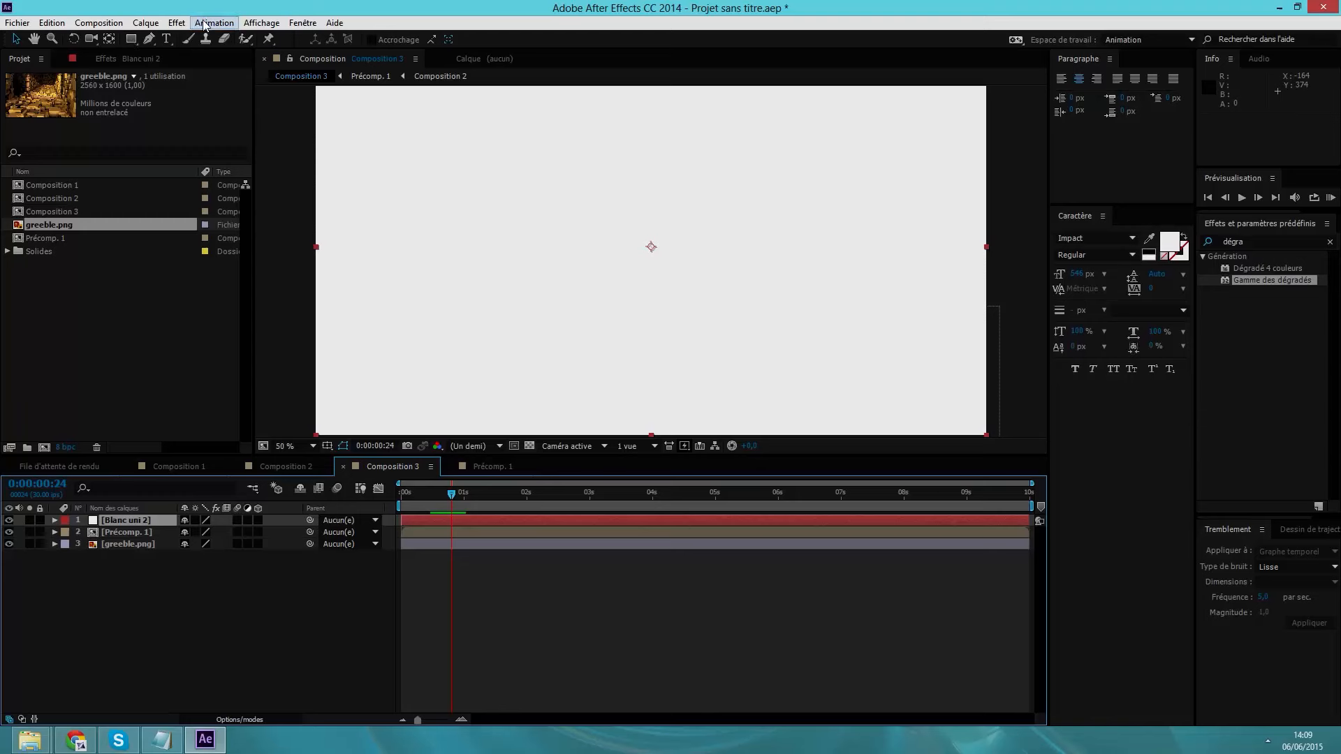
Apply the Trapcode Particular effect to the white solid layer
left_click(176, 23)
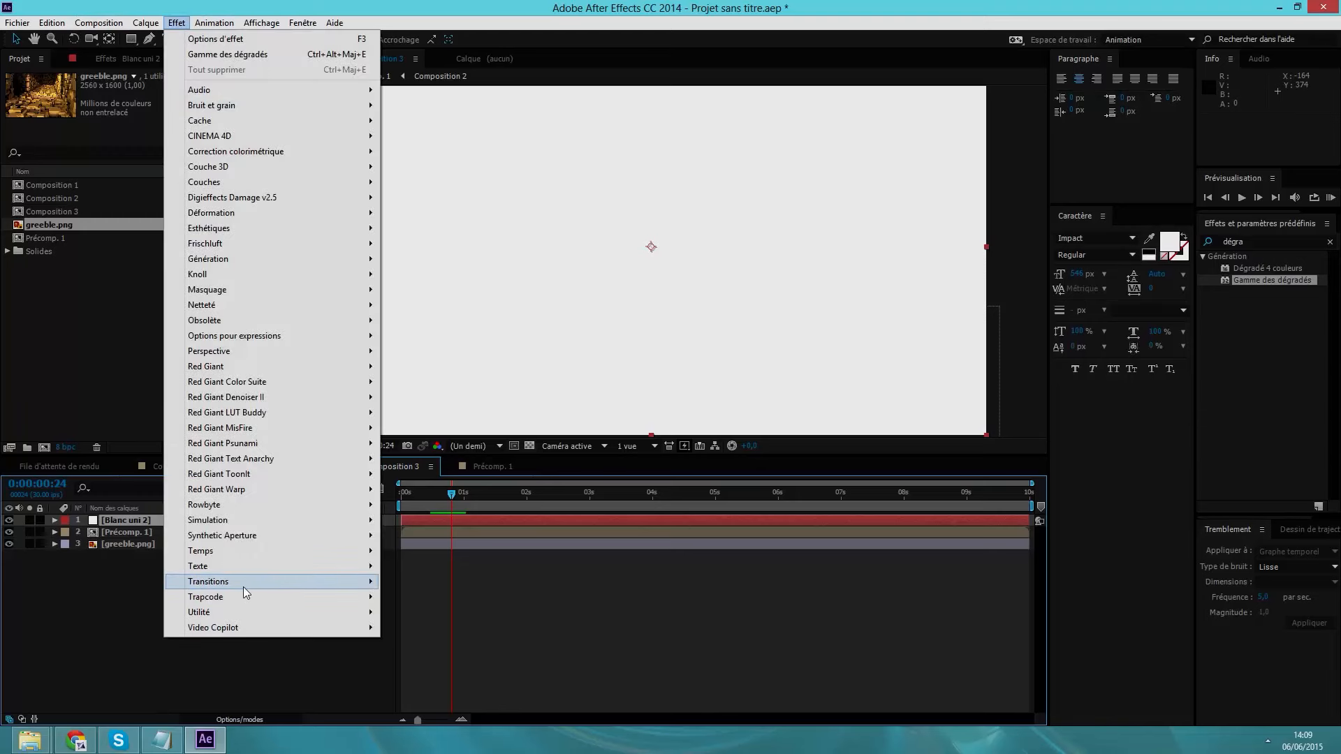
mouse_move(243, 584)
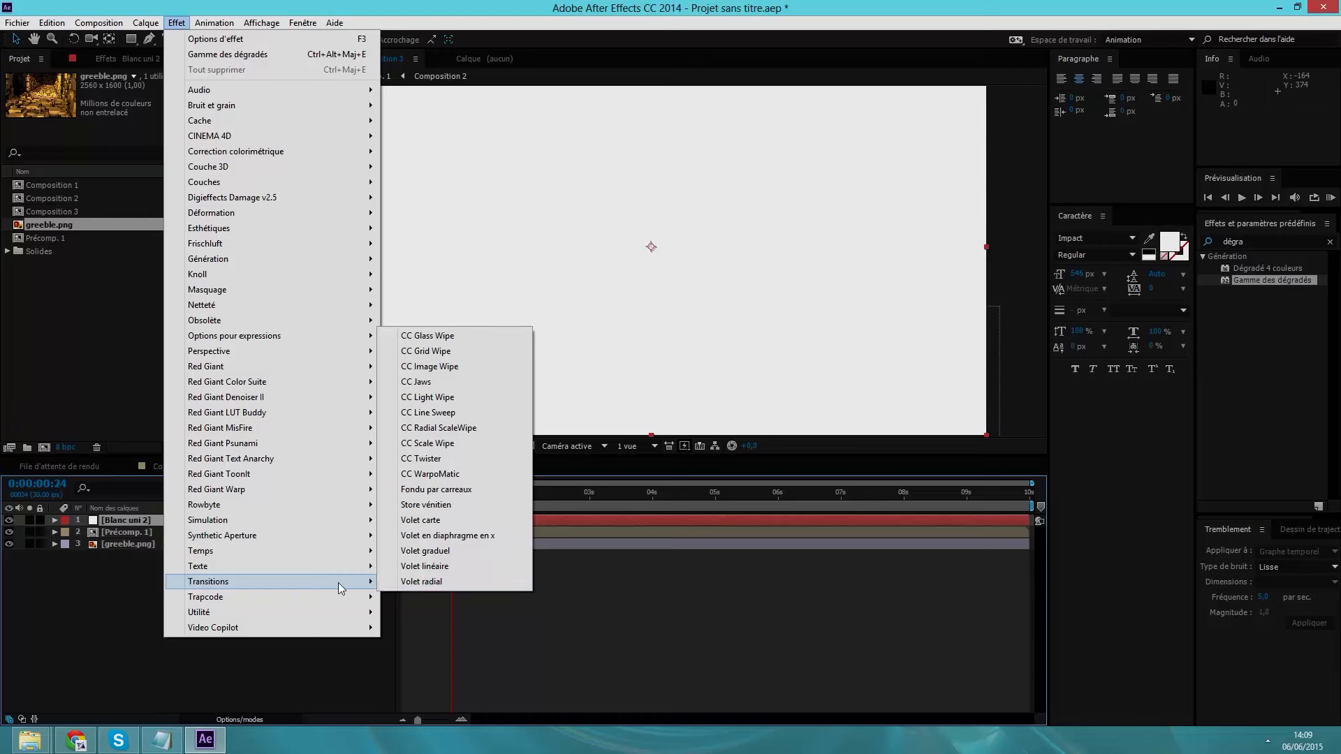
mouse_move(356, 597)
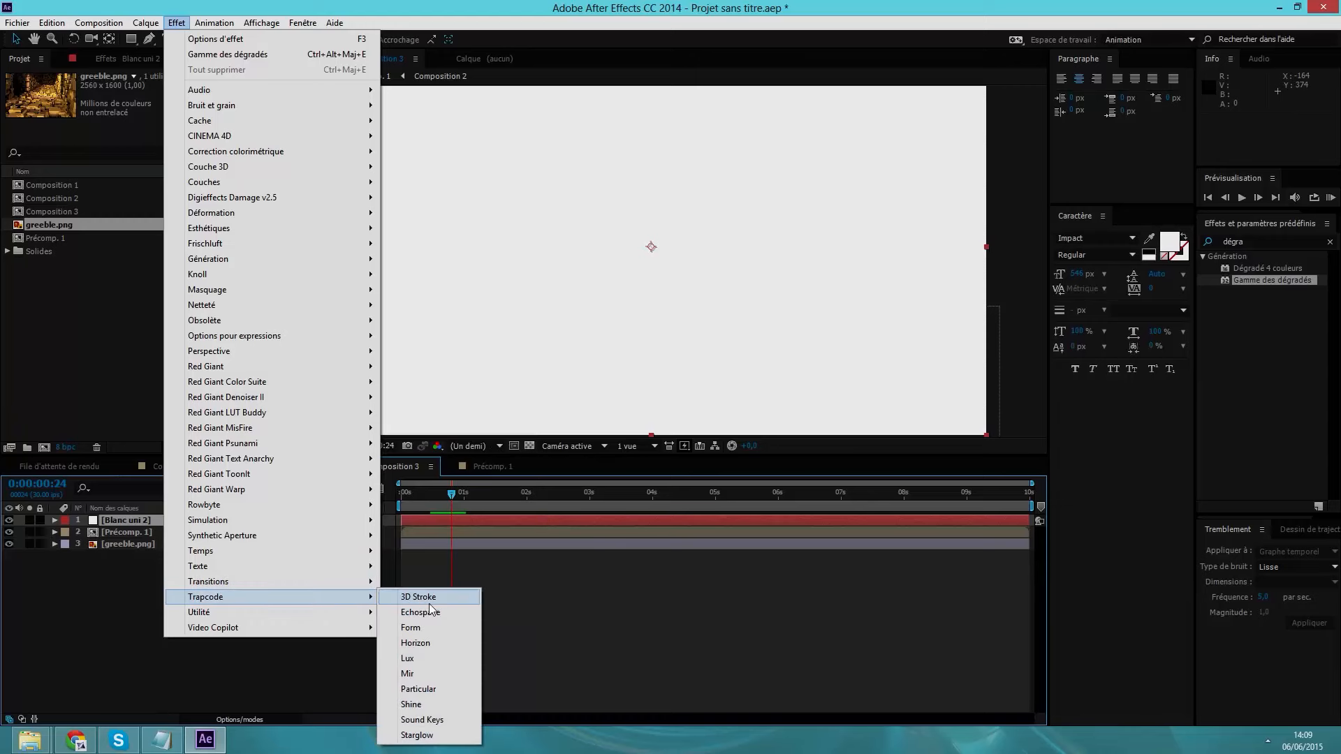
left_click(423, 688)
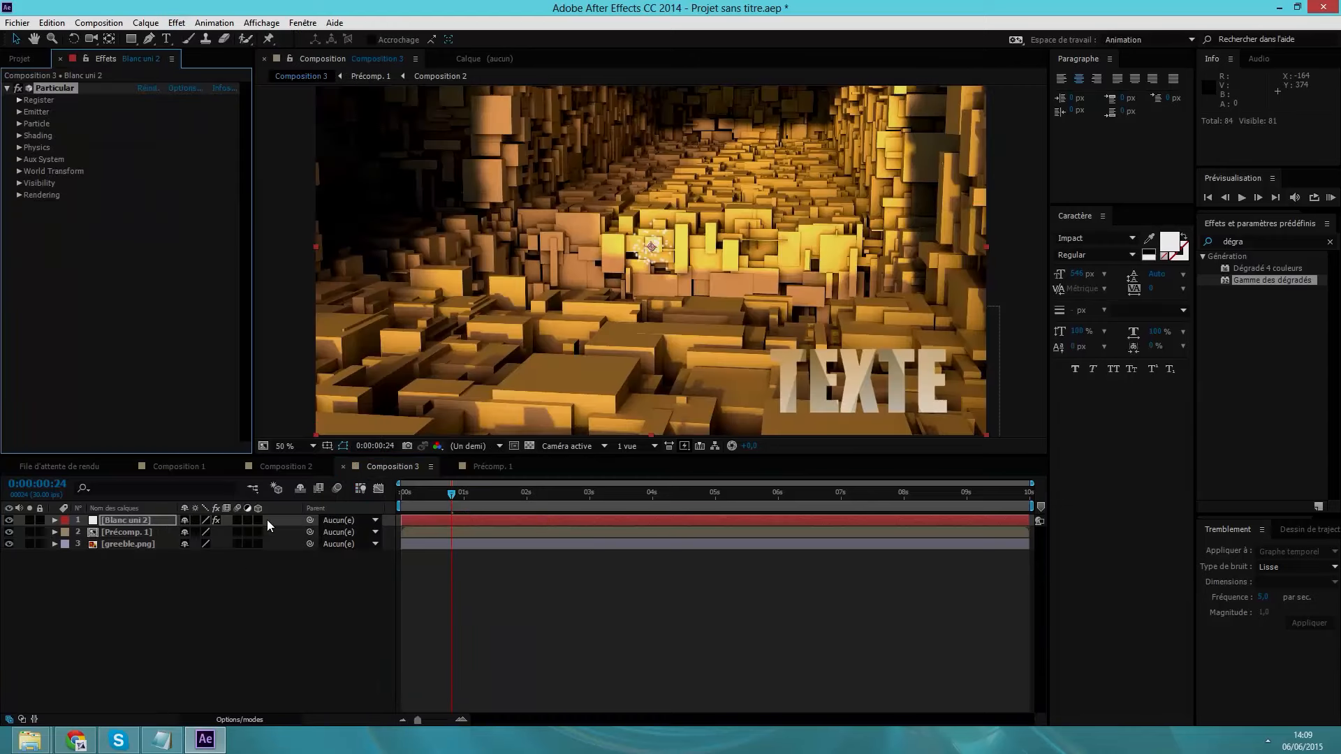